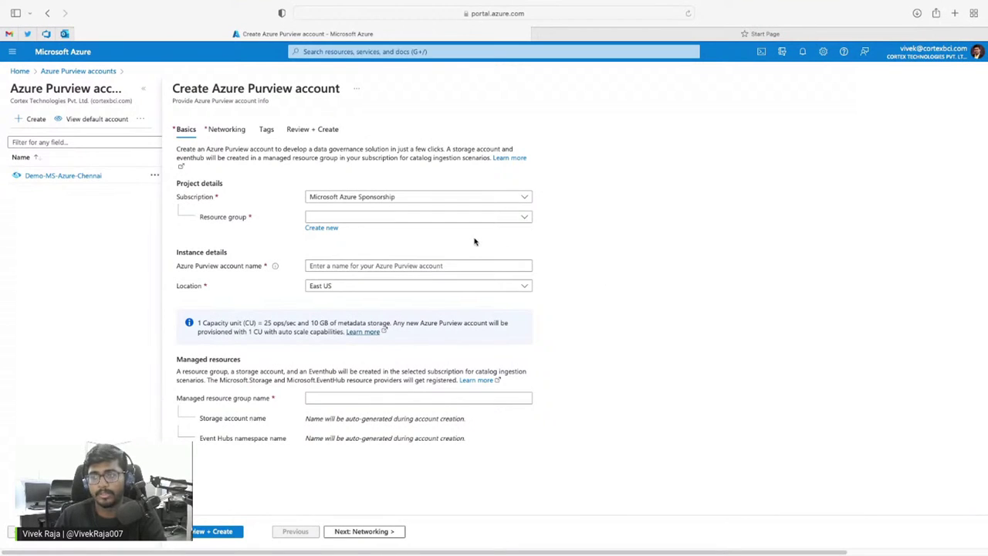
- Examine the basic details, networking options and review section of the new Azure Purview account form
{"action": "left_click", "coordinate": [349, 220]}
{"action": "left_click", "coordinate": [676, 224]}
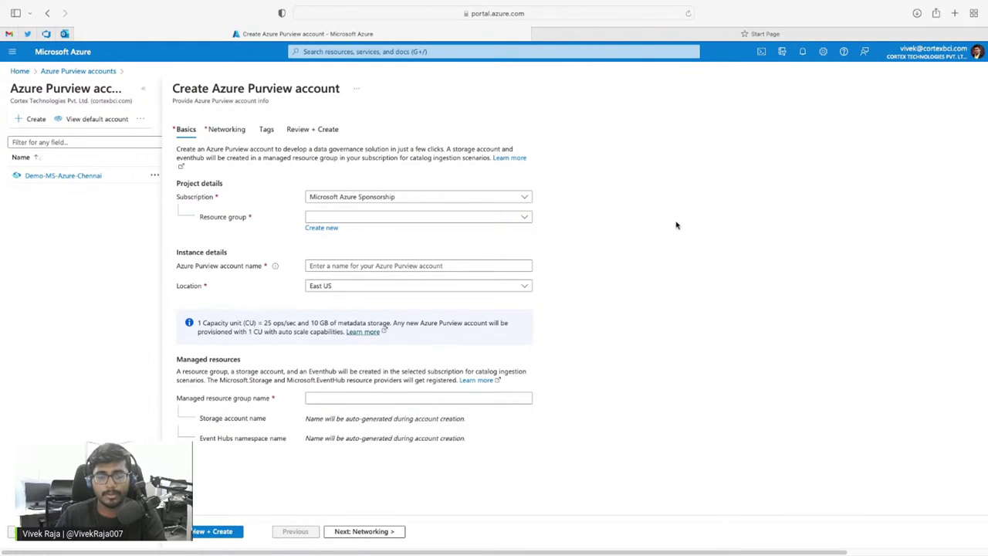
{"action": "left_click", "coordinate": [417, 397]}
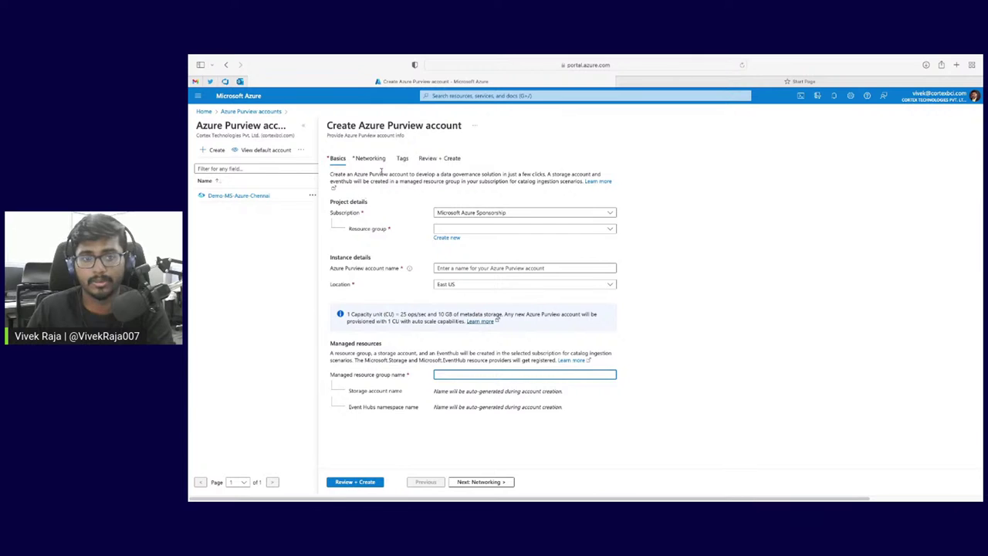
{"action": "left_click", "coordinate": [246, 144]}
{"action": "left_click", "coordinate": [370, 158]}
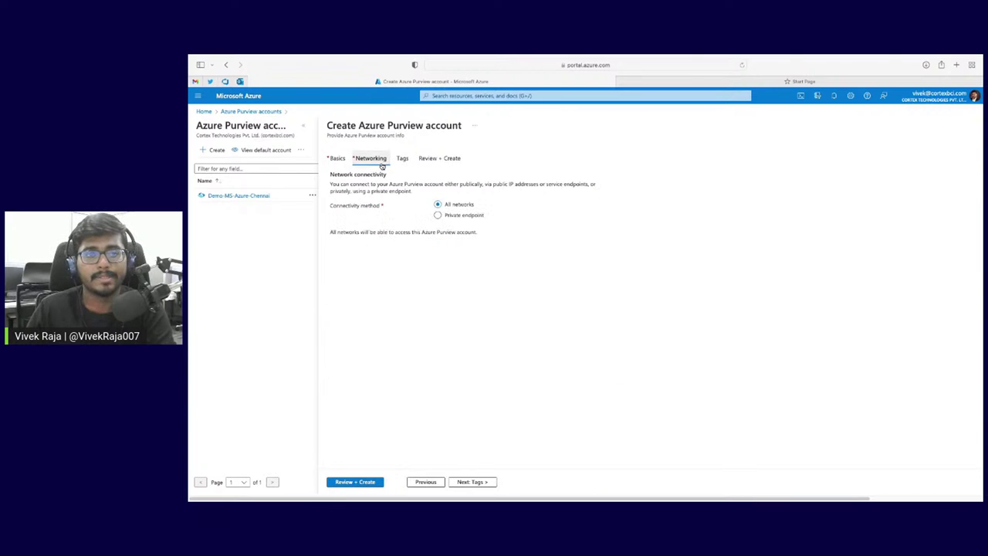
{"action": "left_click", "coordinate": [431, 158]}
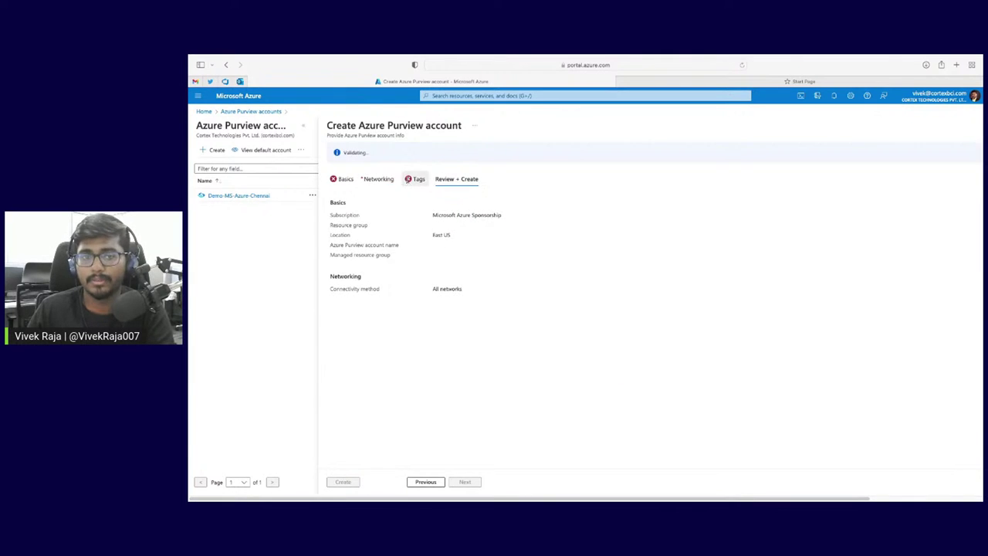
{"action": "left_click", "coordinate": [408, 176]}
{"action": "left_click", "coordinate": [341, 175]}
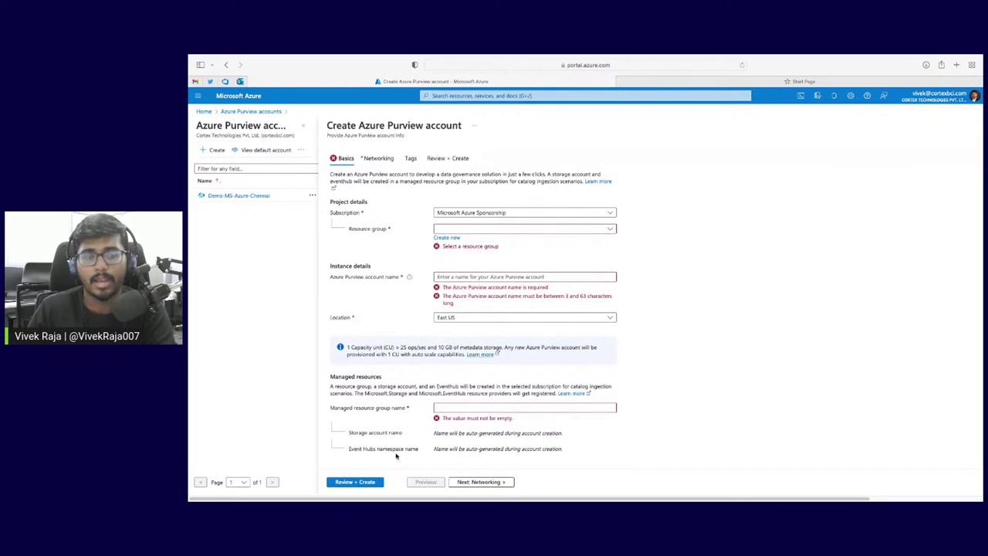
- Open the existing Demo-MS-Azure-Chennai Purview account and launch Azure Purview Studio from its overview
{"action": "left_click", "coordinate": [258, 197]}
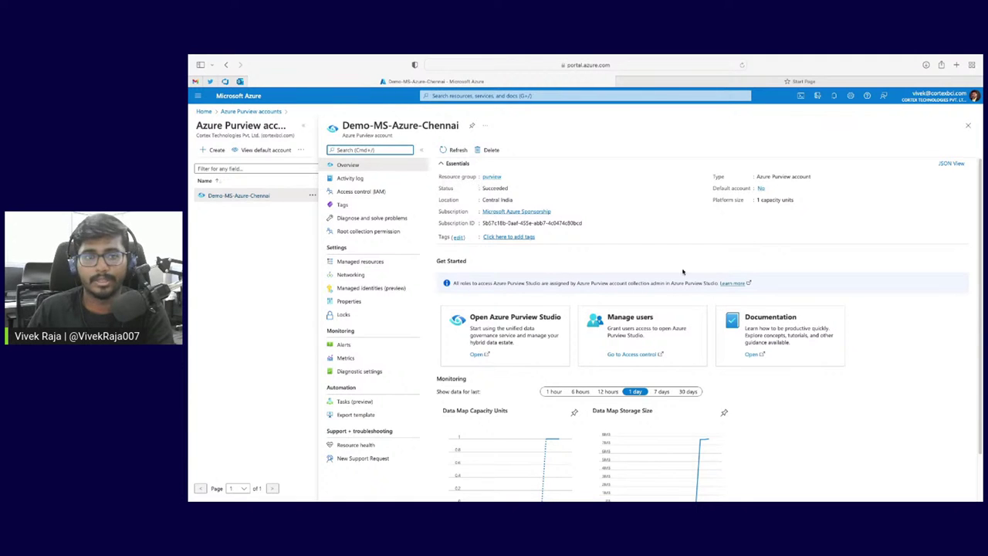
{"action": "scroll", "coordinate": [430, 247], "scroll_direction": "down", "scroll_amount": 1}
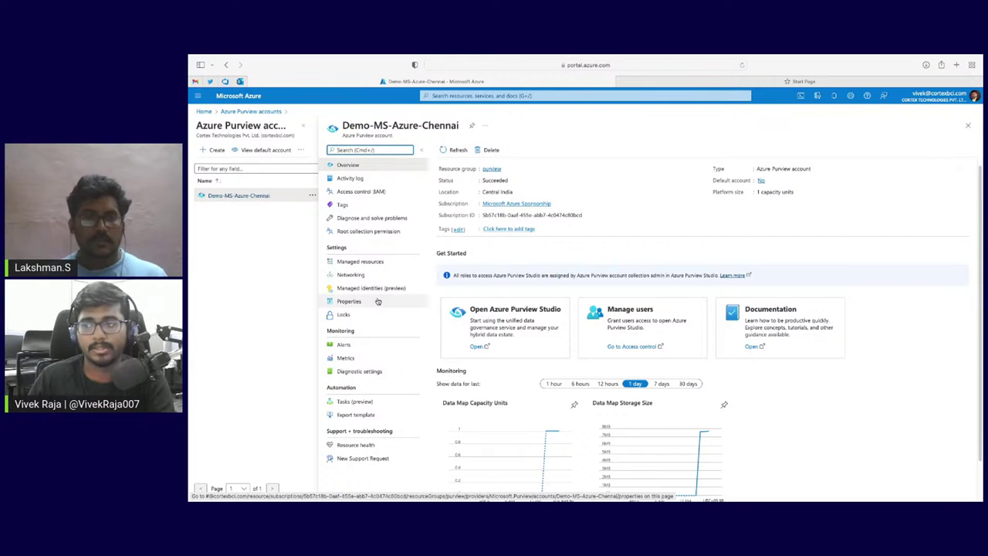
{"action": "scroll", "coordinate": [695, 371], "scroll_direction": "down", "scroll_amount": 2}
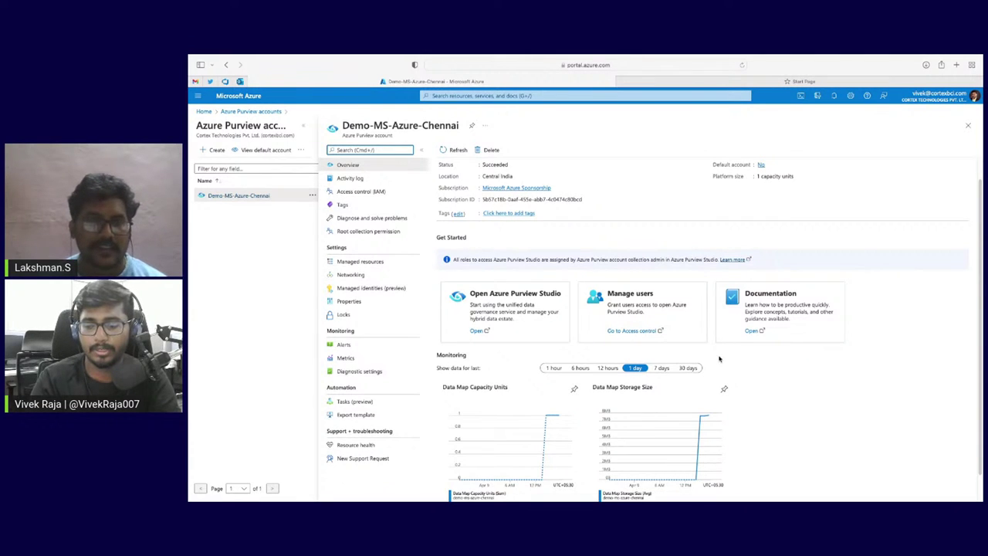
{"action": "key", "text": "super+plus"}
{"action": "key", "text": "super+plus"}
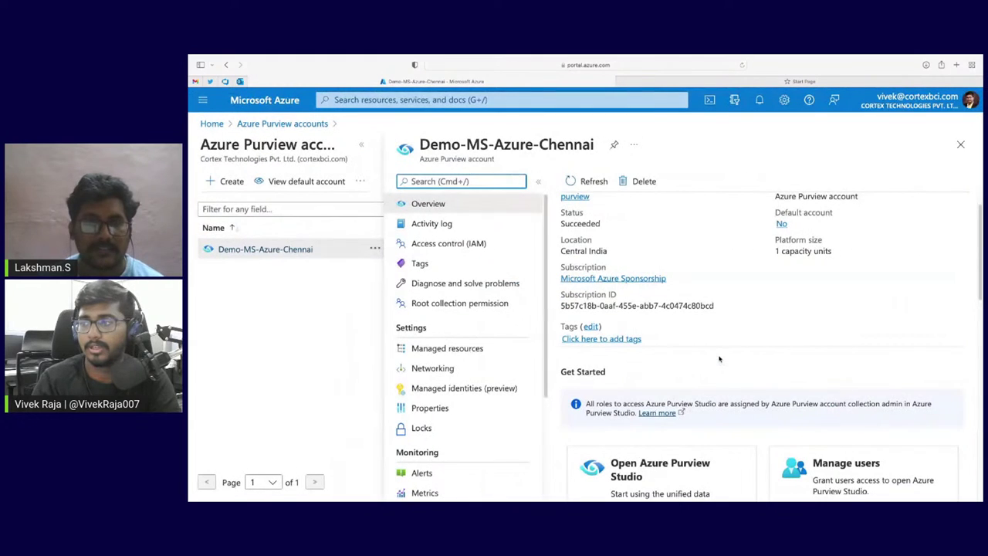
{"action": "scroll", "coordinate": [705, 422], "scroll_direction": "down", "scroll_amount": 3}
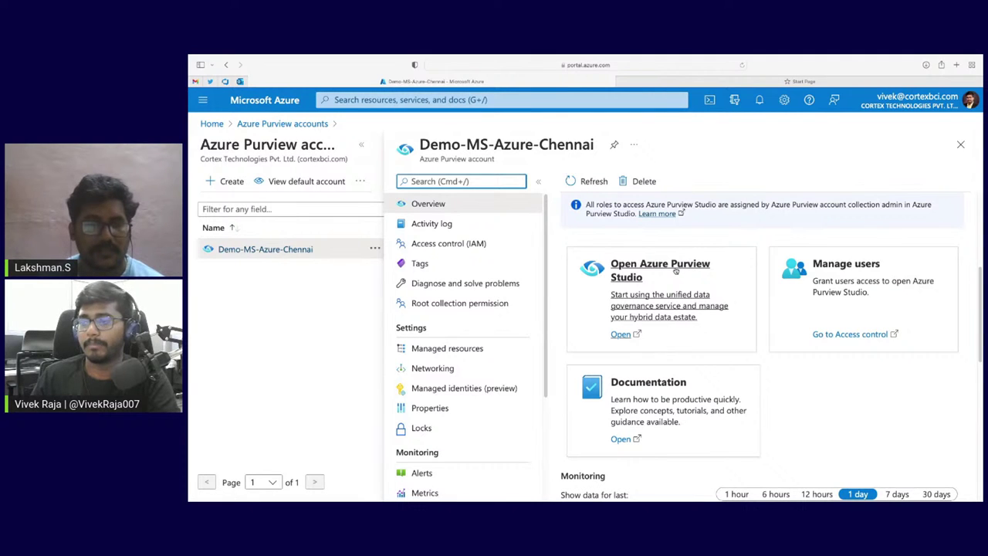
{"action": "left_click", "coordinate": [624, 269]}
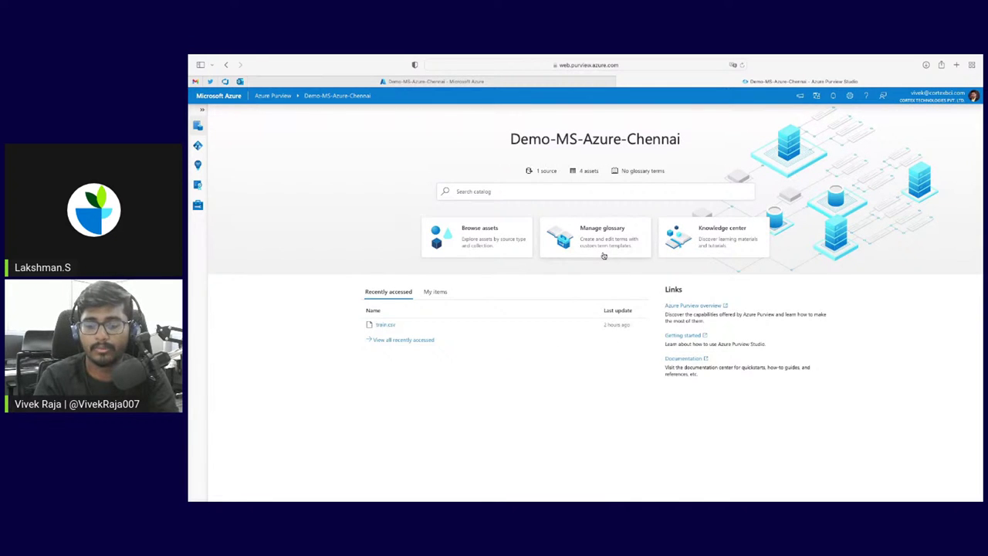
- Look over the studio home page, including the catalog shortcuts, recently accessed assets, own items and help links
{"action": "key", "text": "super+plus"}
{"action": "key", "text": "super+plus"}
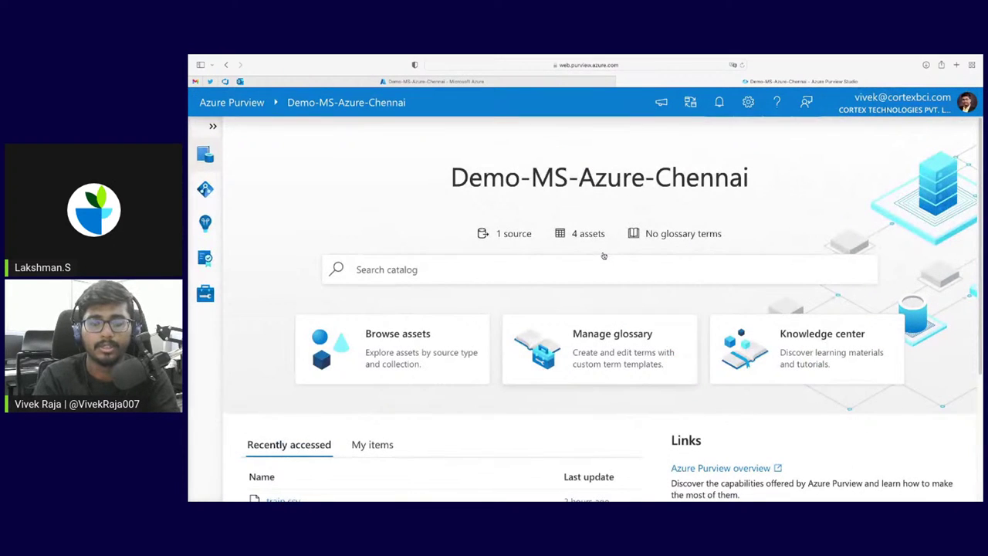
{"action": "key", "text": "super+plus"}
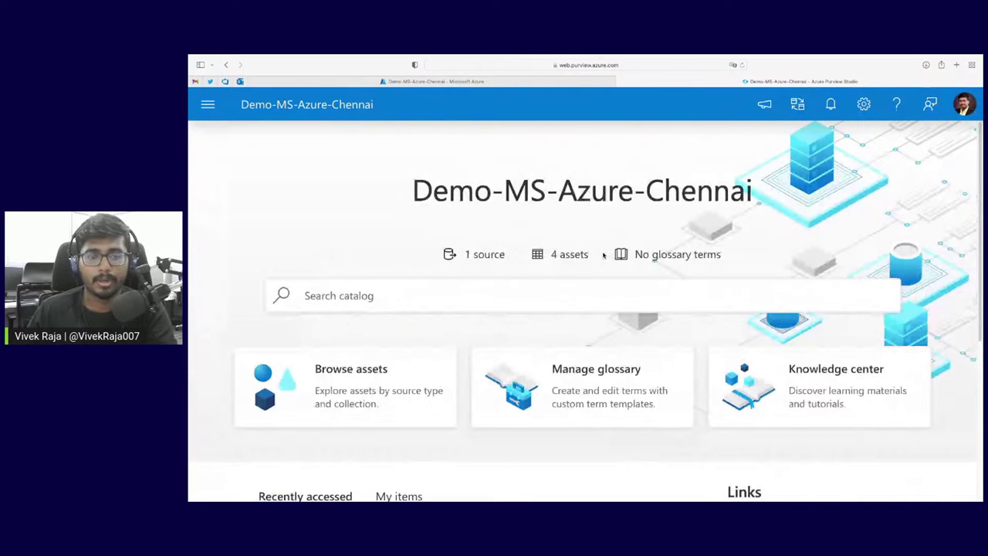
{"action": "scroll", "coordinate": [604, 256], "scroll_direction": "down", "scroll_amount": 2}
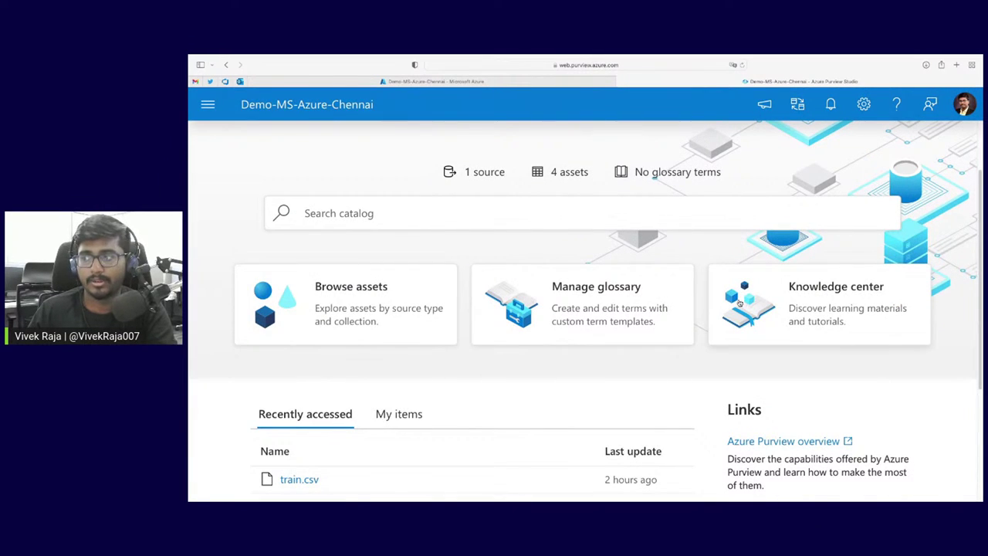
{"action": "scroll", "coordinate": [820, 322], "scroll_direction": "down", "scroll_amount": 1}
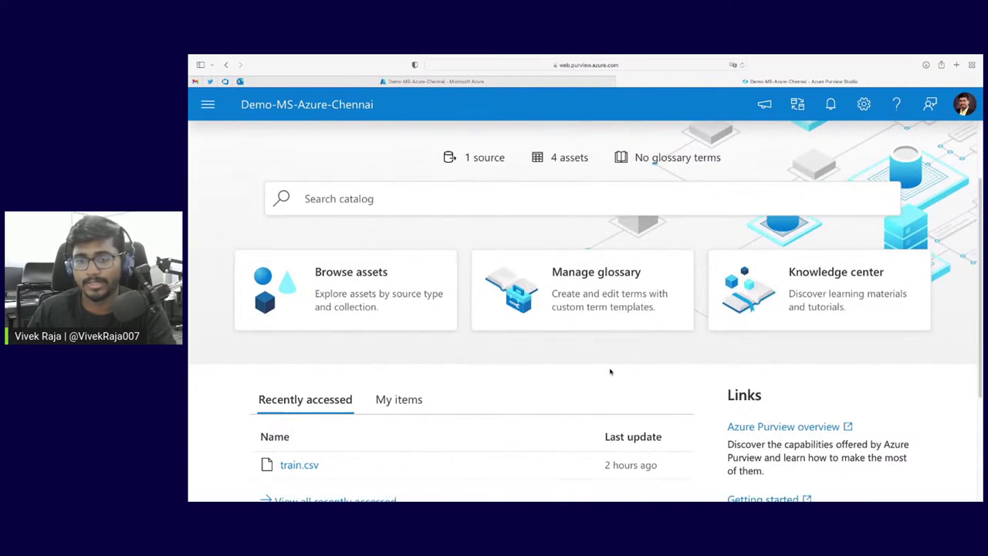
{"action": "scroll", "coordinate": [611, 371], "scroll_direction": "down", "scroll_amount": 3}
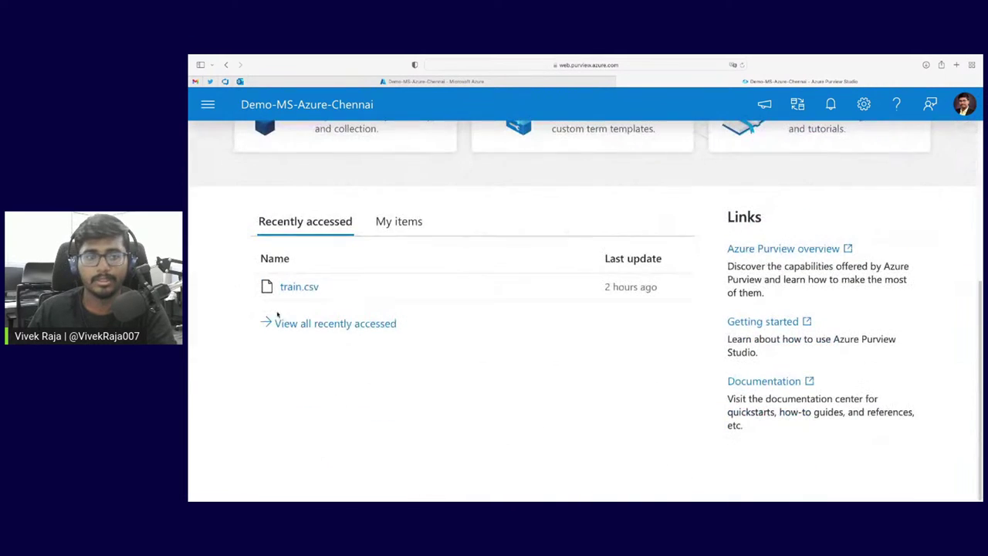
{"action": "left_click", "coordinate": [399, 221]}
{"action": "left_click", "coordinate": [305, 221]}
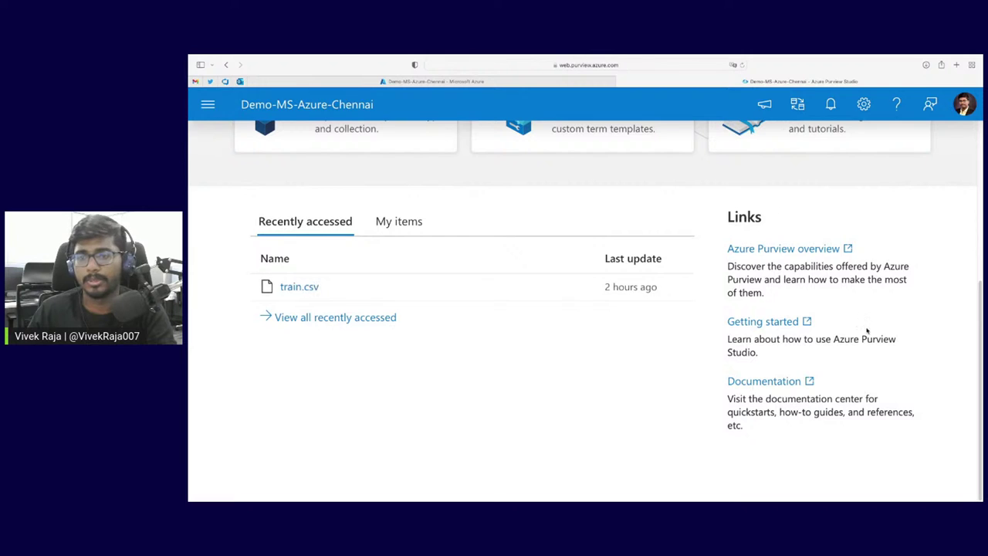
{"action": "scroll", "coordinate": [495, 355], "scroll_direction": "up", "scroll_amount": 5}
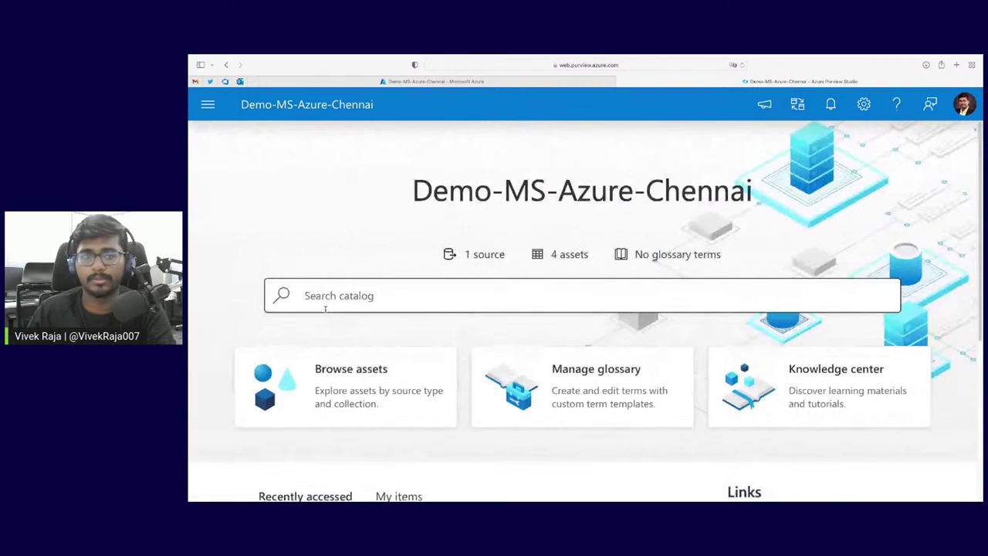
- View the data map's collections and examine the overview details of Demo-DS-Collection
{"action": "left_click", "coordinate": [206, 106]}
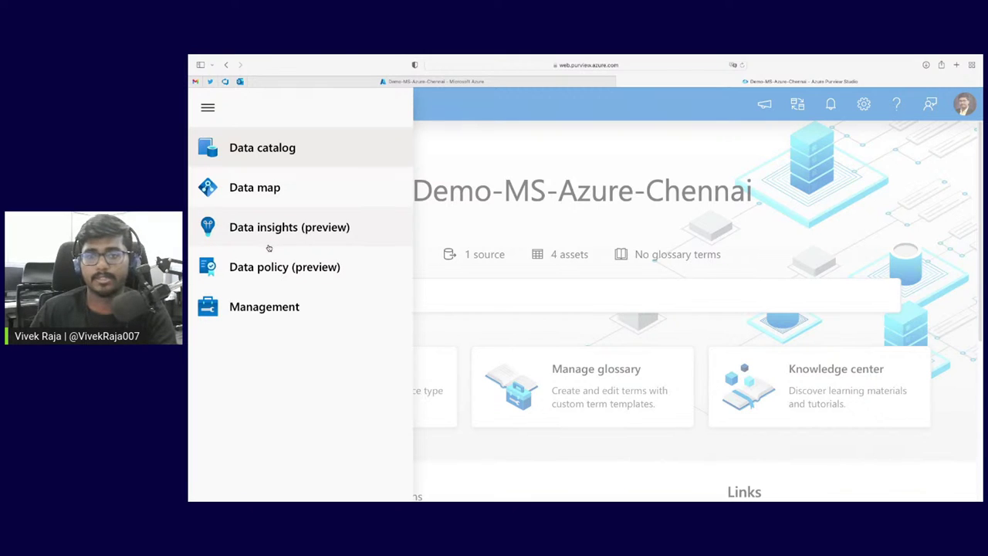
{"action": "left_click", "coordinate": [281, 187]}
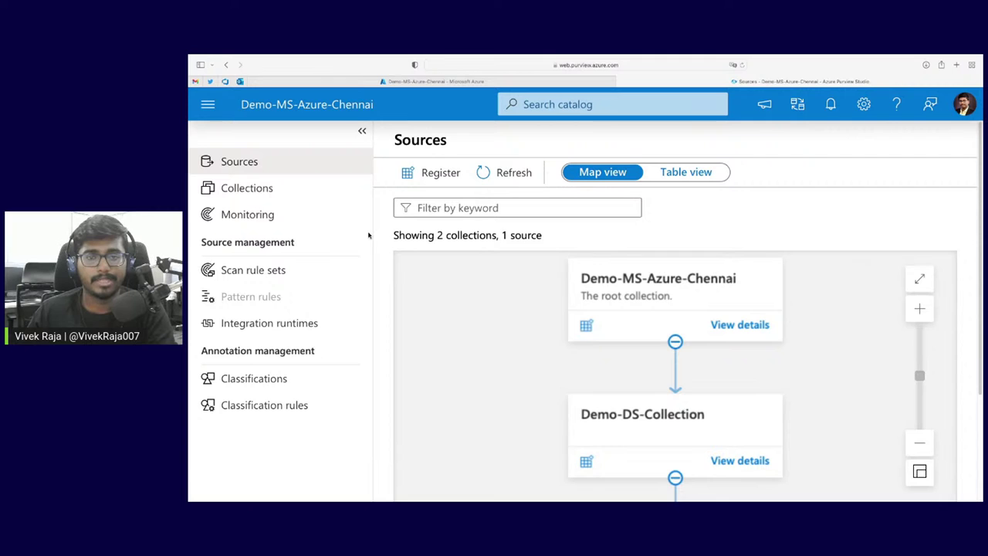
{"action": "left_click", "coordinate": [281, 193]}
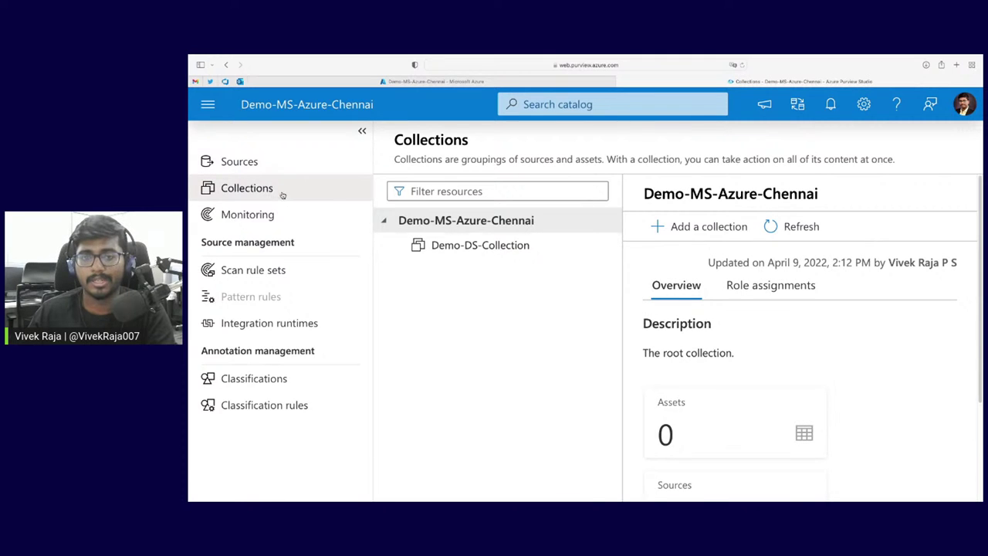
{"action": "left_click", "coordinate": [463, 248]}
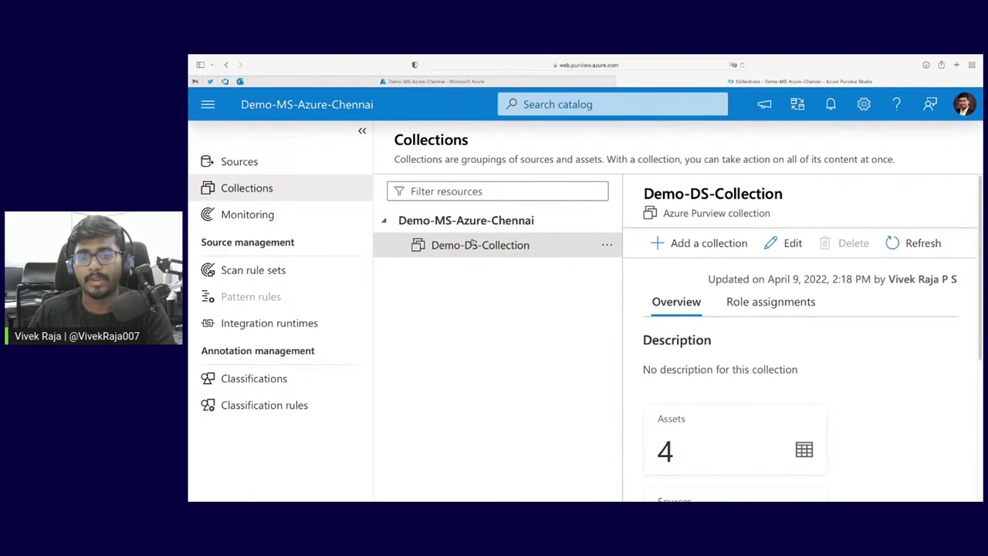
{"action": "scroll", "coordinate": [763, 417], "scroll_direction": "down", "scroll_amount": 3}
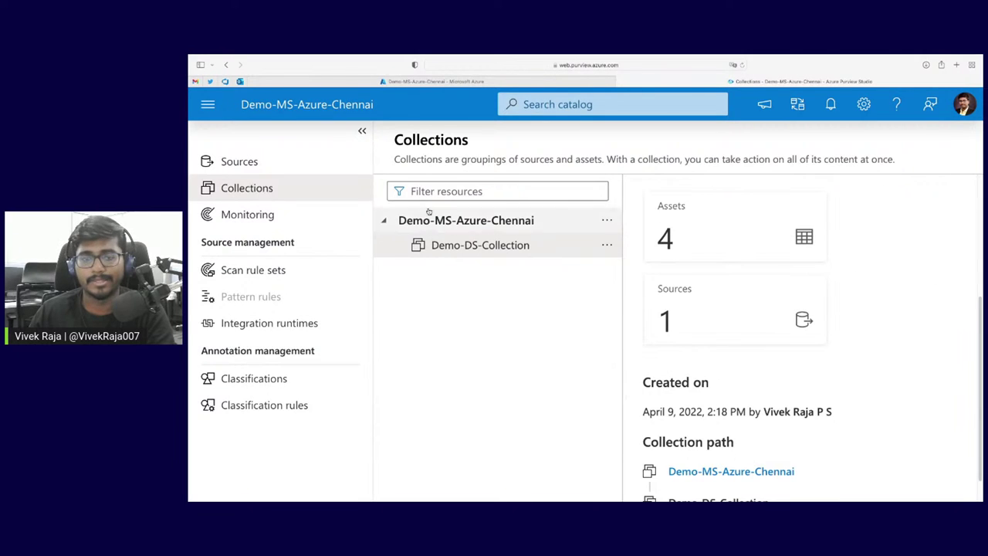
- Start a new collection under the Demo-MS-Azure-Chennai root collection with the display name DemoCollection2
{"action": "left_click", "coordinate": [428, 222]}
{"action": "left_click", "coordinate": [705, 226]}
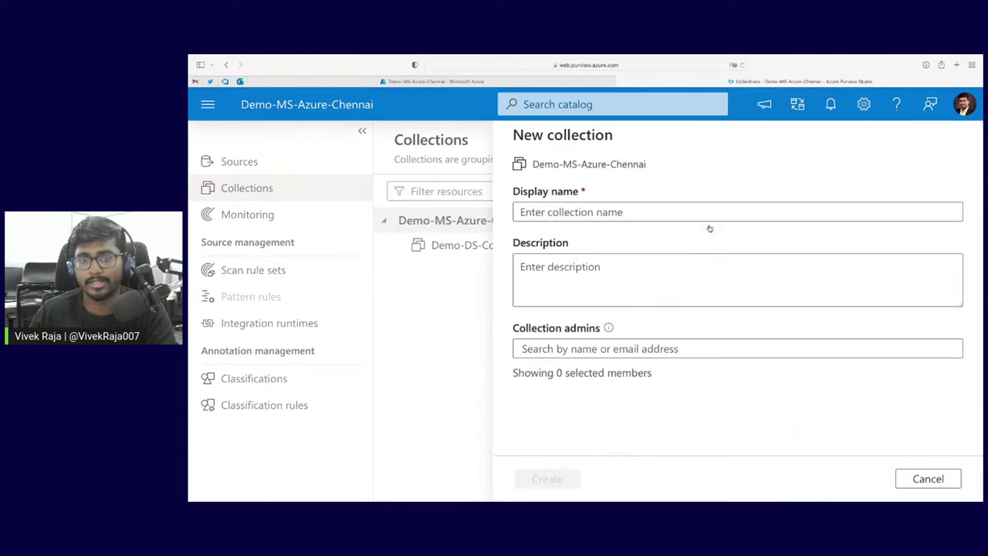
{"action": "left_click", "coordinate": [705, 214]}
{"action": "type", "text": "DemoCollectyion"}
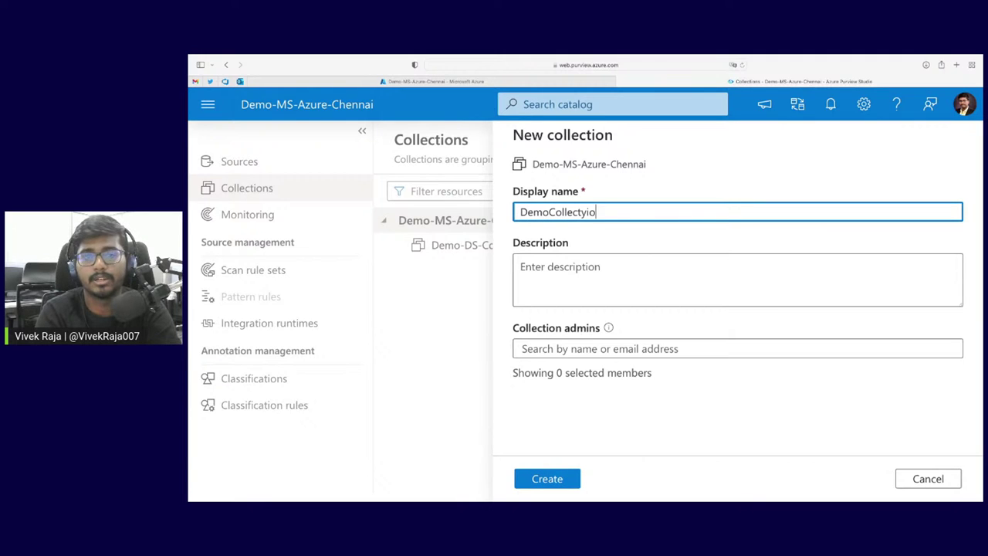
{"action": "key", "text": "BackSpace"}
{"action": "key", "text": "BackSpace"}
{"action": "key", "text": "BackSpace"}
{"action": "key", "text": "BackSpace"}
{"action": "type", "text": "ion2"}
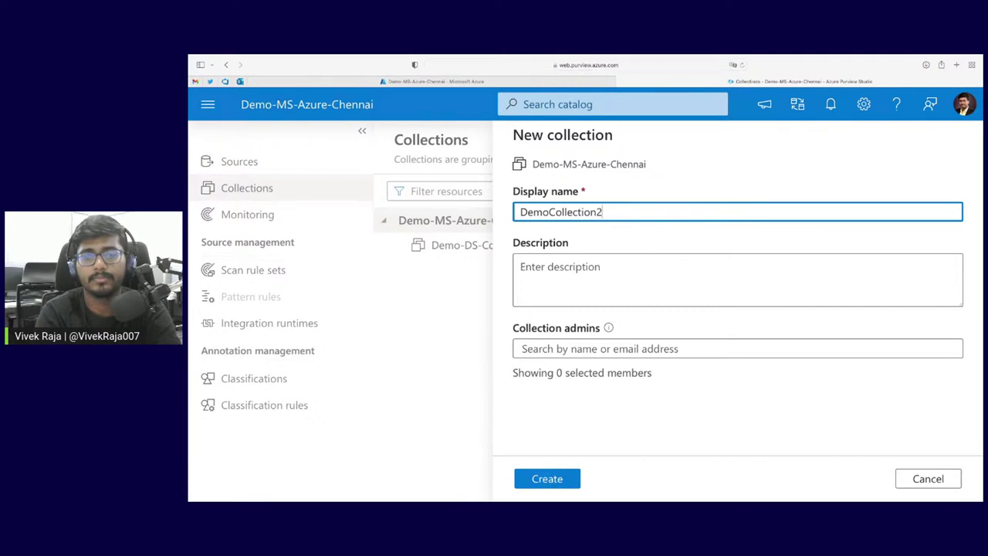
- Add the account owner as collection admin and create the collection
{"action": "left_click", "coordinate": [866, 354]}
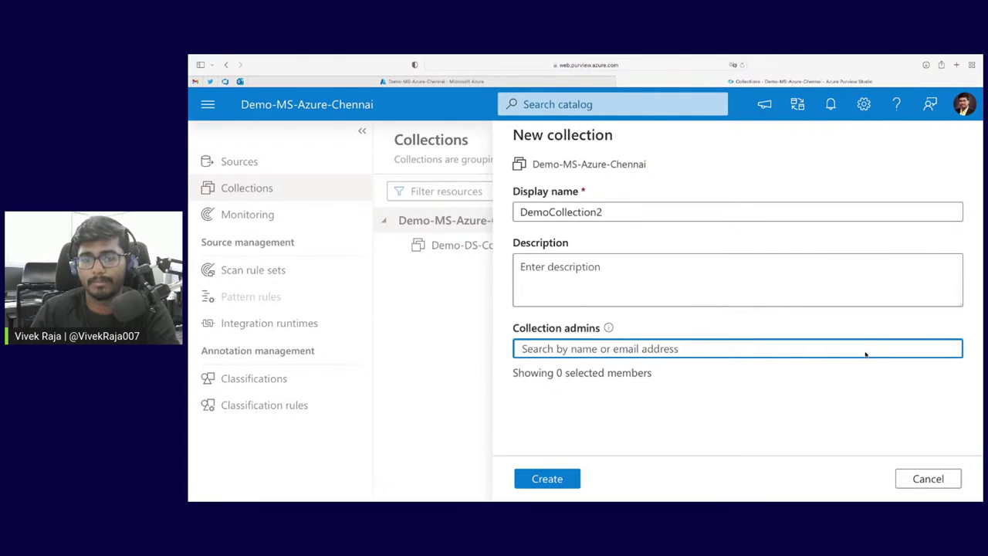
{"action": "type", "text": "vive"}
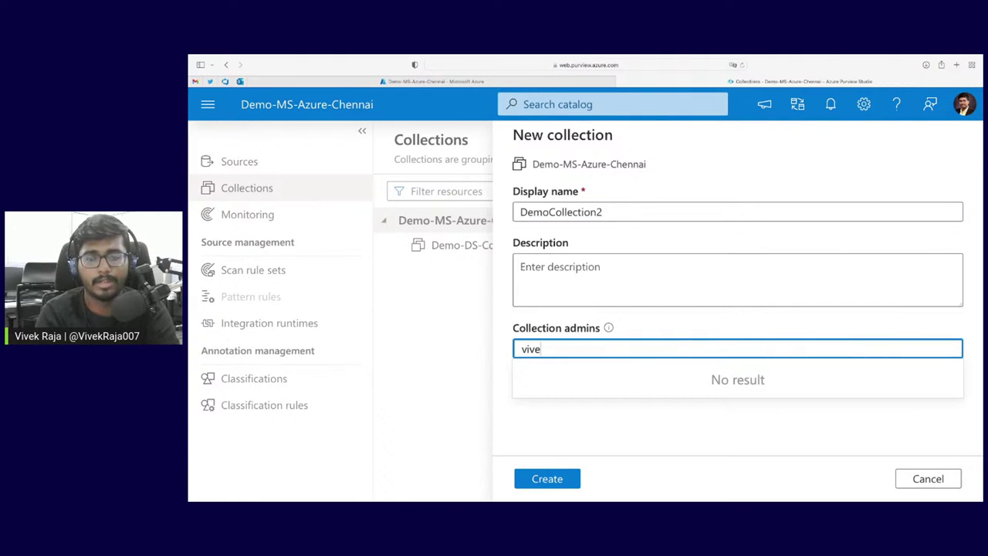
{"action": "left_click", "coordinate": [816, 378]}
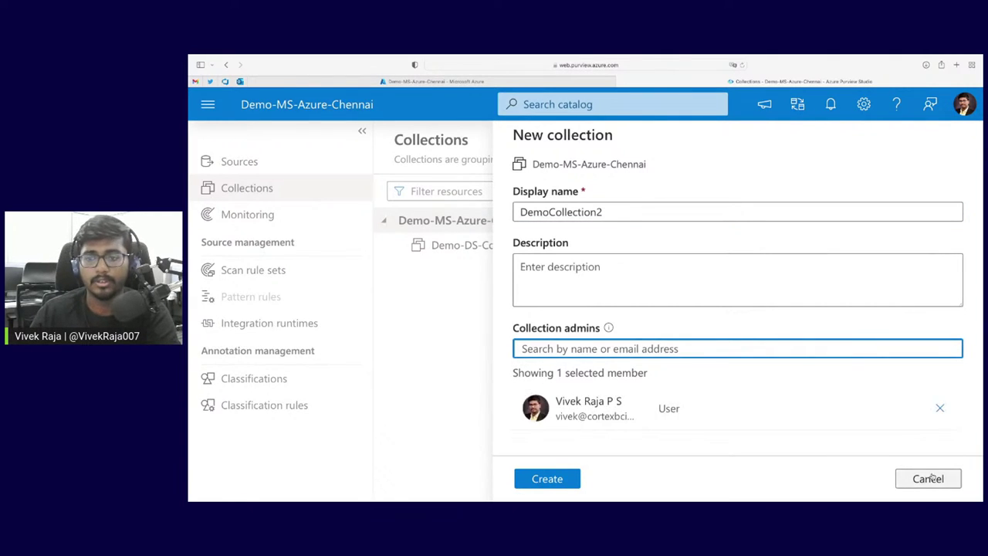
{"action": "left_click", "coordinate": [552, 480]}
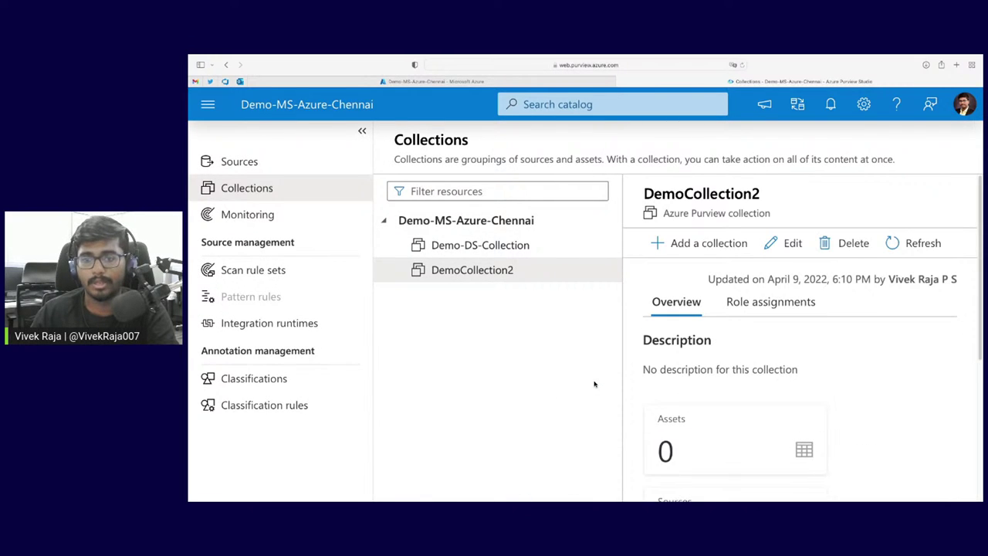
- Check the overview details of DemoCollection2 and examine the collection hierarchy in the map of sources
{"action": "scroll", "coordinate": [772, 390], "scroll_direction": "down", "scroll_amount": 5}
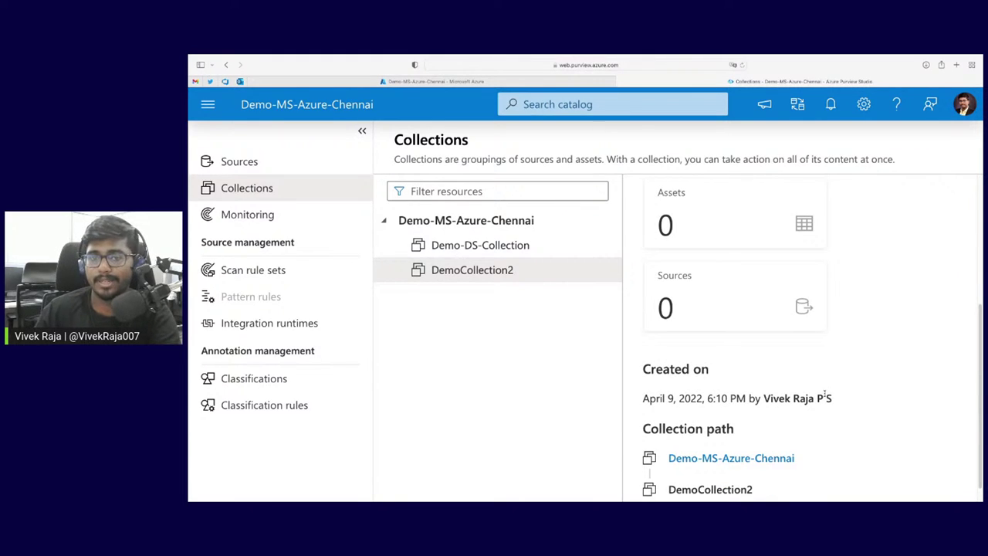
{"action": "scroll", "coordinate": [741, 379], "scroll_direction": "down", "scroll_amount": 1}
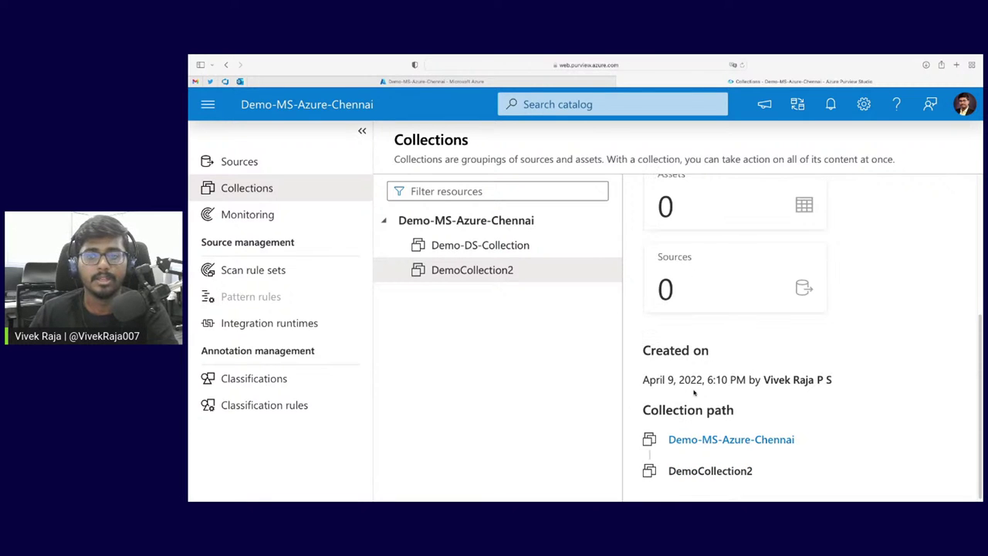
{"action": "left_click", "coordinate": [229, 172]}
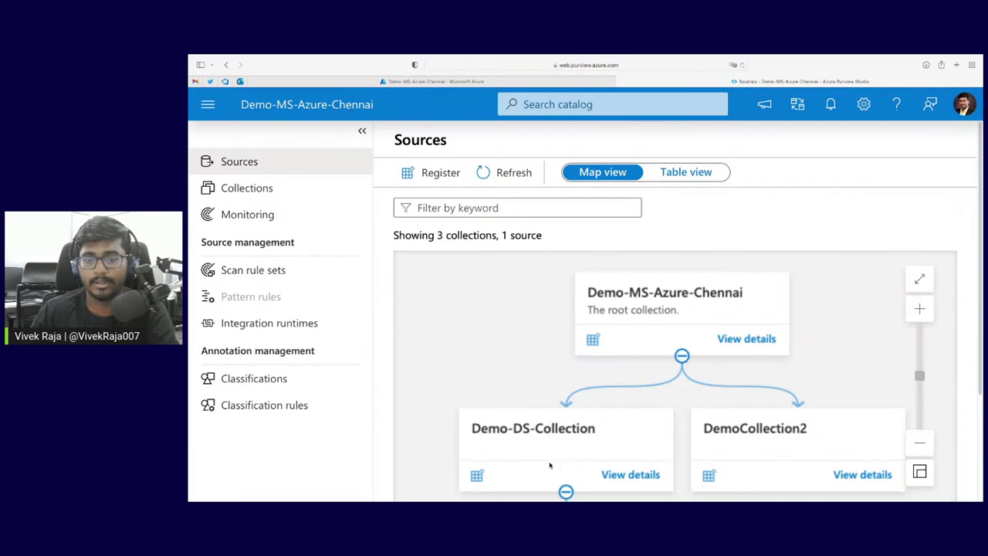
{"action": "scroll", "coordinate": [722, 434], "scroll_direction": "down", "scroll_amount": 3}
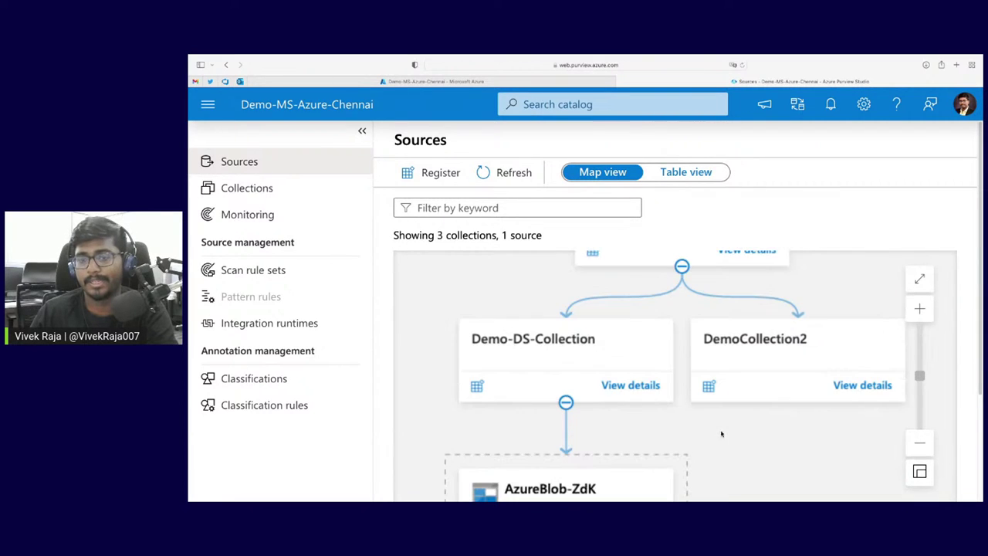
{"action": "scroll", "coordinate": [765, 394], "scroll_direction": "up", "scroll_amount": 1}
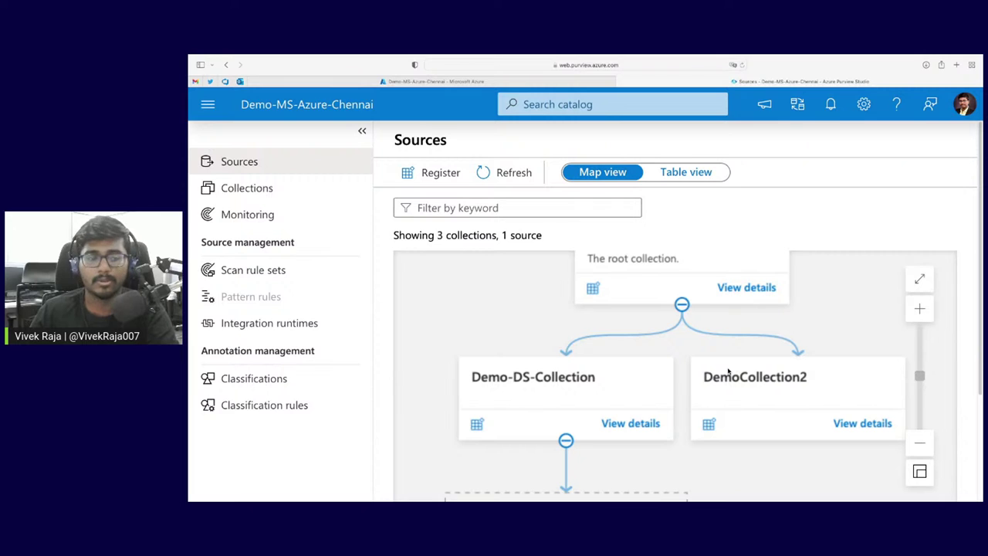
- Start registering a new data source under DemoCollection2 from the map of sources
{"action": "left_click", "coordinate": [270, 199]}
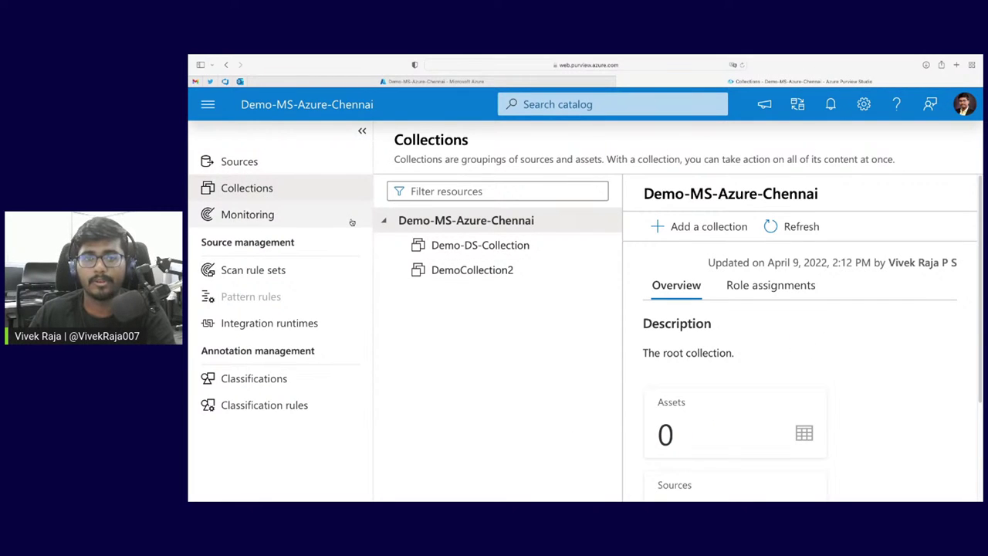
{"action": "left_click", "coordinate": [263, 161]}
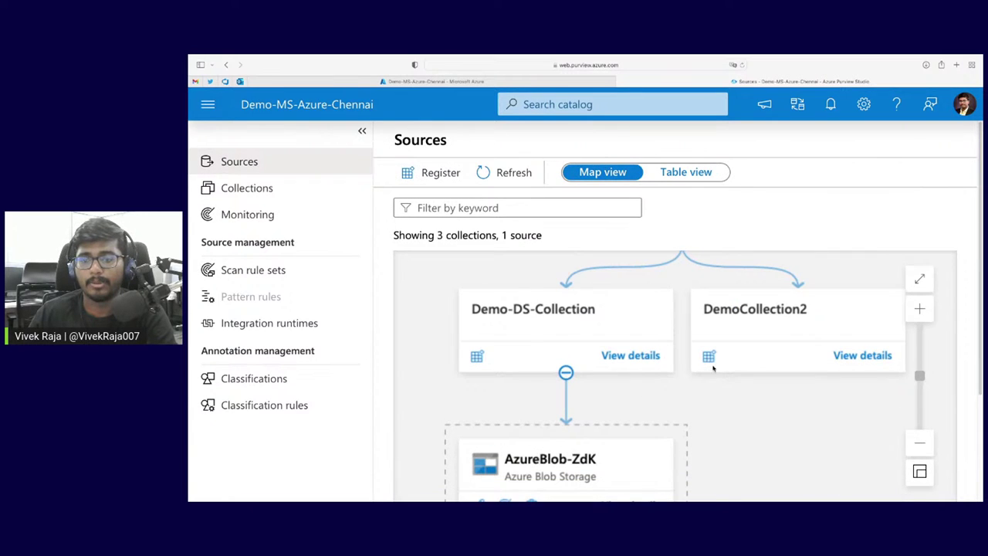
{"action": "scroll", "coordinate": [713, 369], "scroll_direction": "down", "scroll_amount": 3}
{"action": "left_click", "coordinate": [712, 226]}
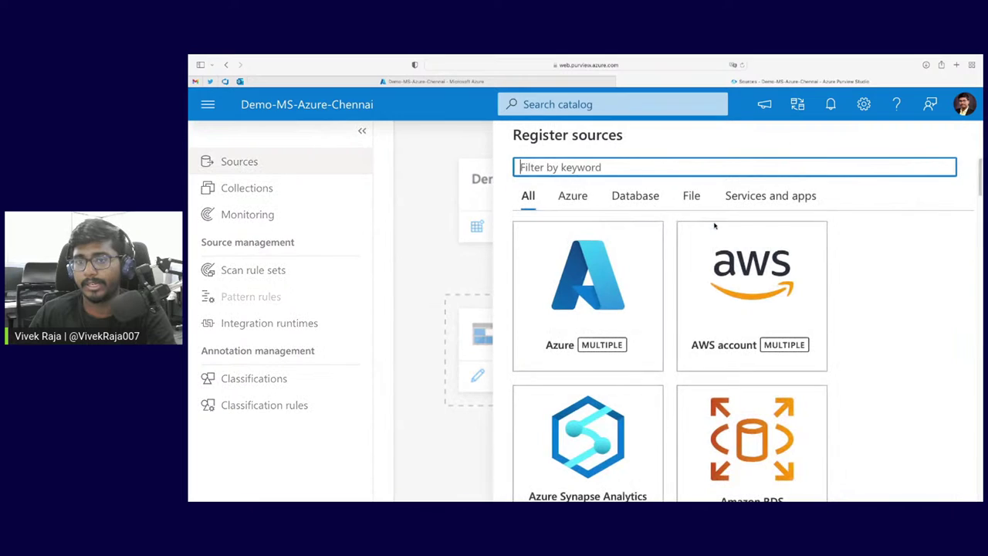
- Look through the data source types available for registration, from Azure and AWS services to third-party databases
{"action": "scroll", "coordinate": [726, 427], "scroll_direction": "down", "scroll_amount": 5}
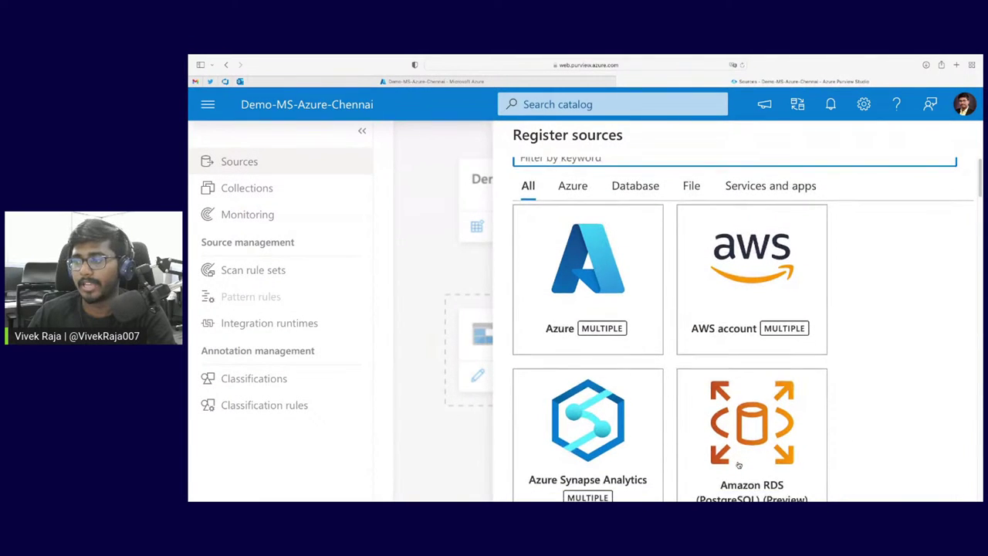
{"action": "scroll", "coordinate": [738, 464], "scroll_direction": "down", "scroll_amount": 10}
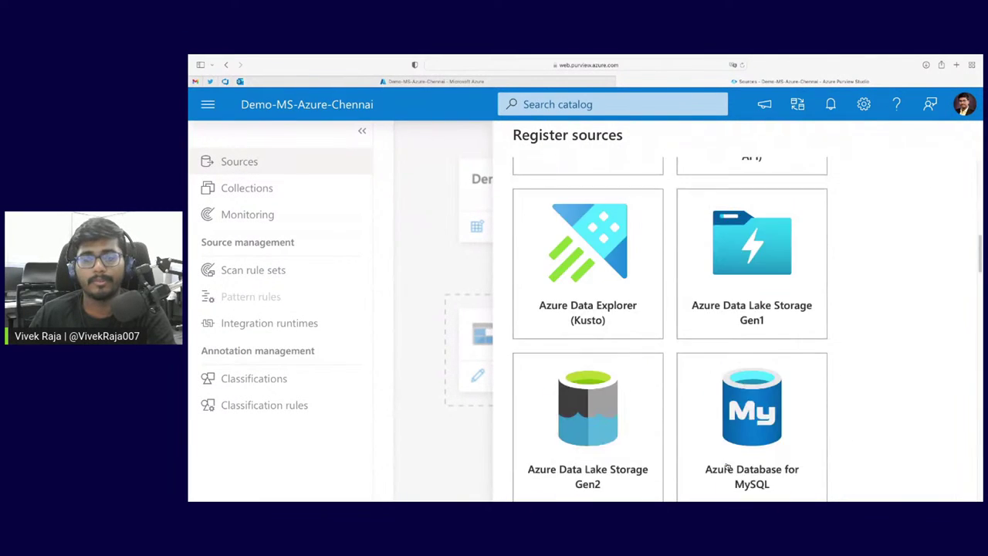
{"action": "scroll", "coordinate": [726, 468], "scroll_direction": "down", "scroll_amount": 10}
{"action": "scroll", "coordinate": [725, 471], "scroll_direction": "up", "scroll_amount": 15}
{"action": "scroll", "coordinate": [721, 470], "scroll_direction": "up", "scroll_amount": 14}
{"action": "scroll", "coordinate": [607, 392], "scroll_direction": "down", "scroll_amount": 8}
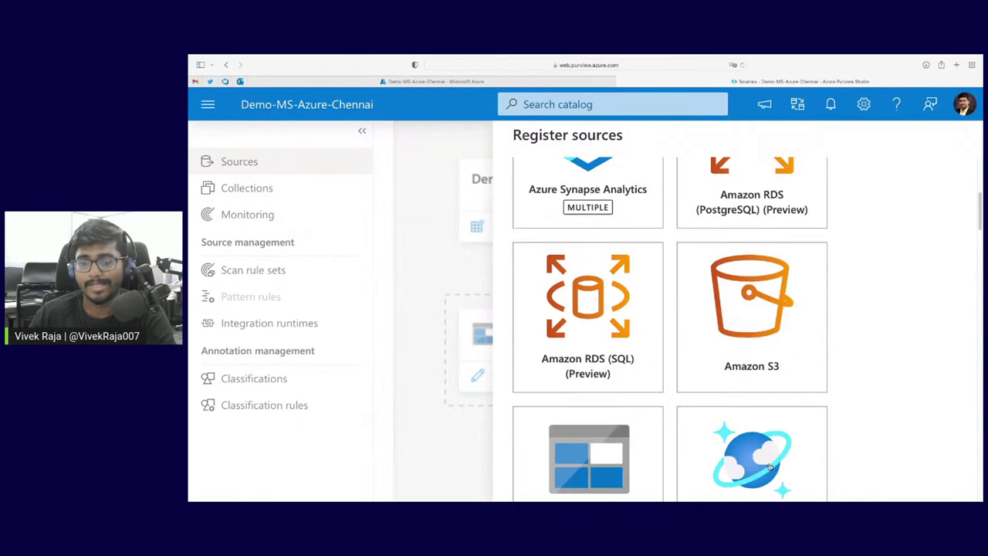
{"action": "scroll", "coordinate": [606, 392], "scroll_direction": "down", "scroll_amount": 5}
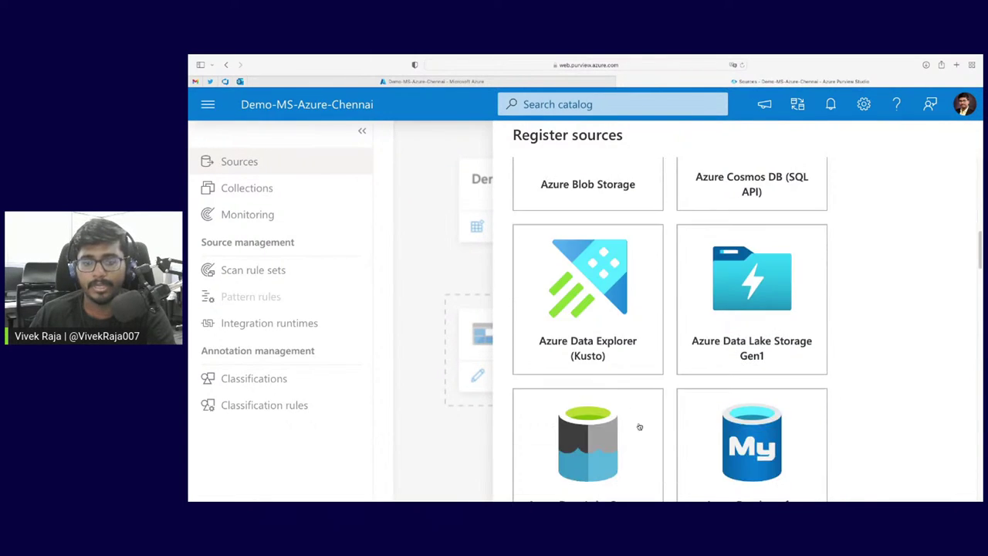
{"action": "scroll", "coordinate": [840, 467], "scroll_direction": "down", "scroll_amount": 5}
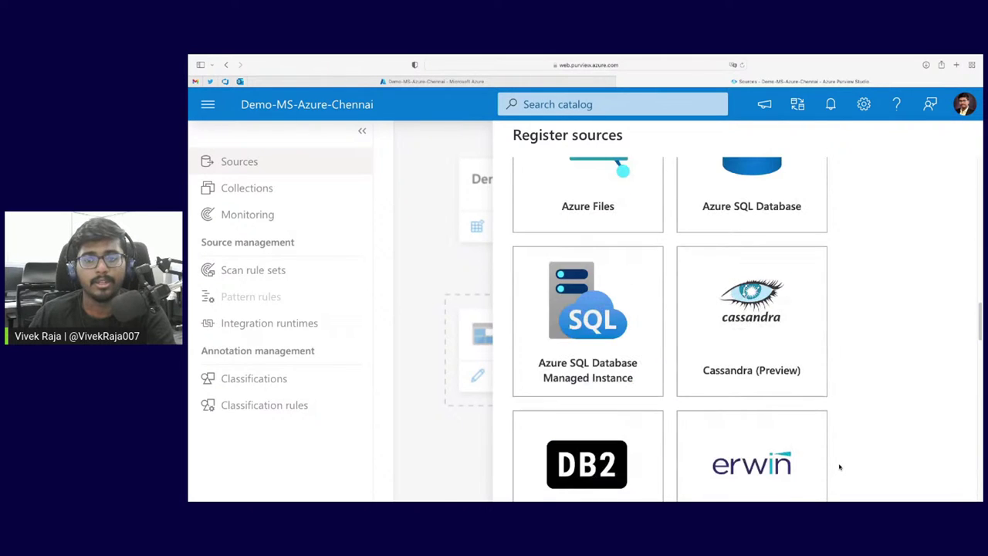
{"action": "scroll", "coordinate": [840, 467], "scroll_direction": "down", "scroll_amount": 1}
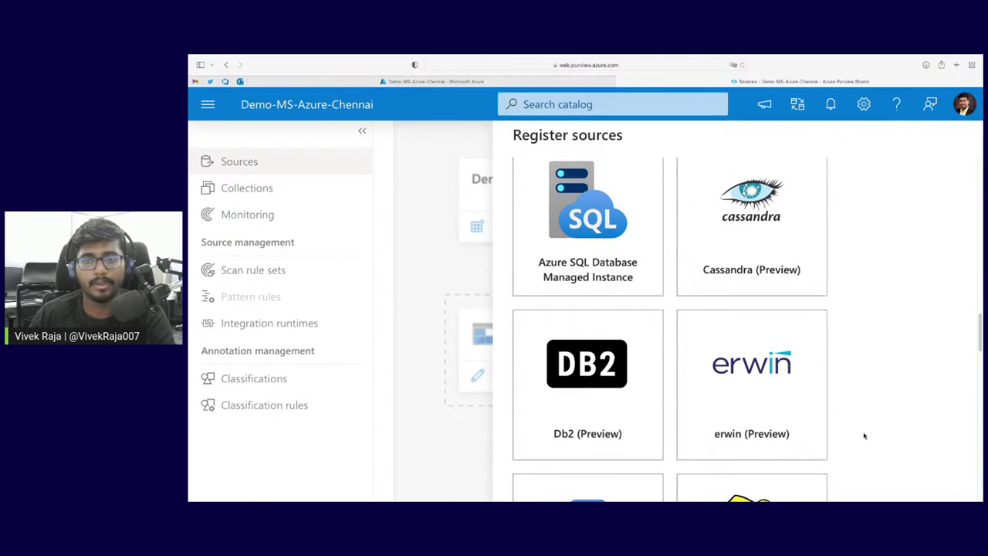
{"action": "scroll", "coordinate": [878, 435], "scroll_direction": "down", "scroll_amount": 4}
{"action": "scroll", "coordinate": [805, 451], "scroll_direction": "down", "scroll_amount": 1}
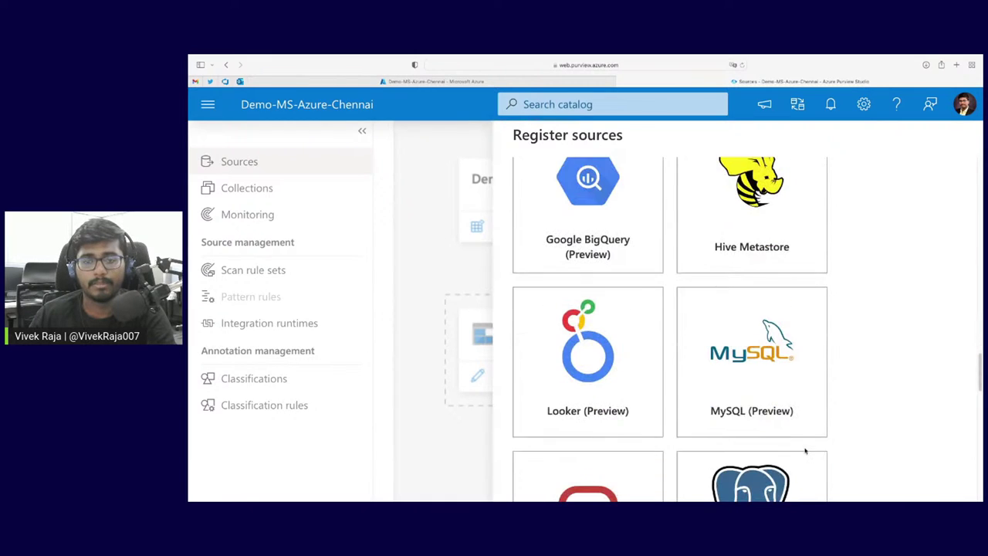
{"action": "scroll", "coordinate": [806, 451], "scroll_direction": "down", "scroll_amount": 1}
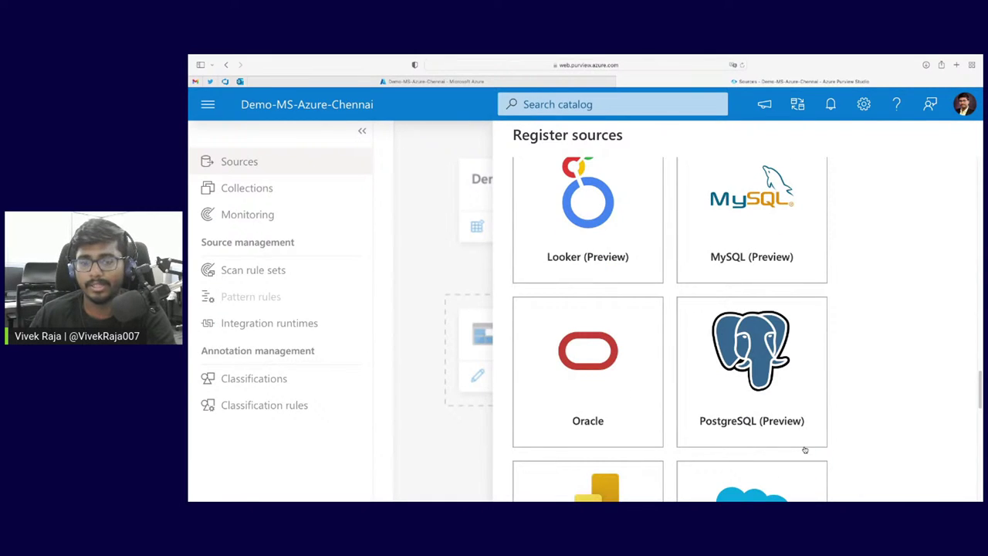
{"action": "scroll", "coordinate": [805, 447], "scroll_direction": "up", "scroll_amount": 15}
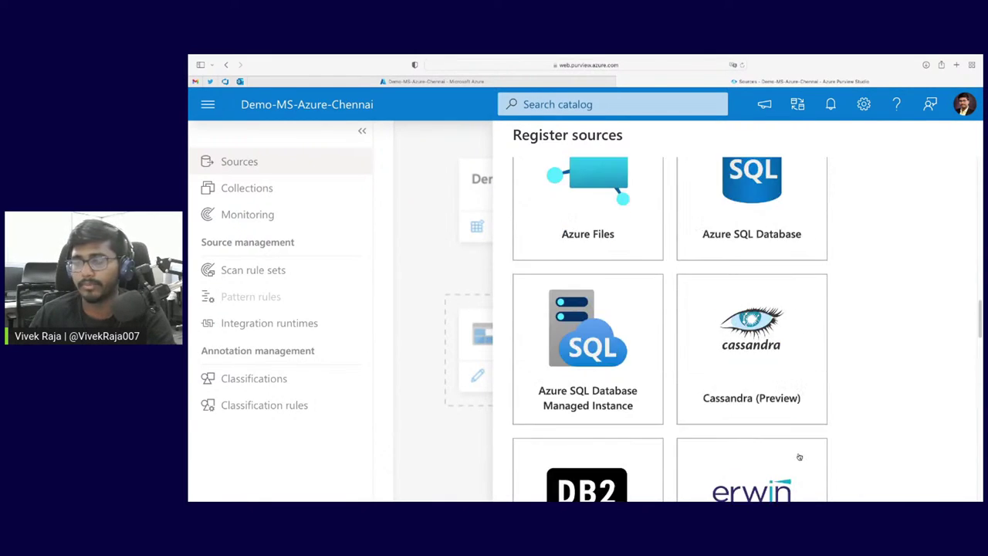
{"action": "scroll", "coordinate": [800, 455], "scroll_direction": "down", "scroll_amount": 5}
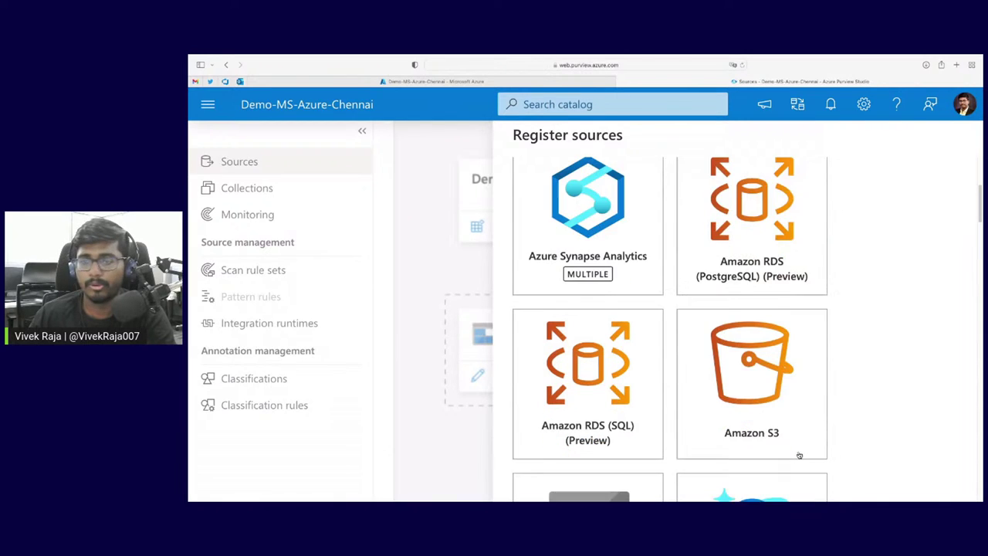
- Choose Azure Blob Storage as the source type and continue to its registration details
{"action": "left_click", "coordinate": [553, 460]}
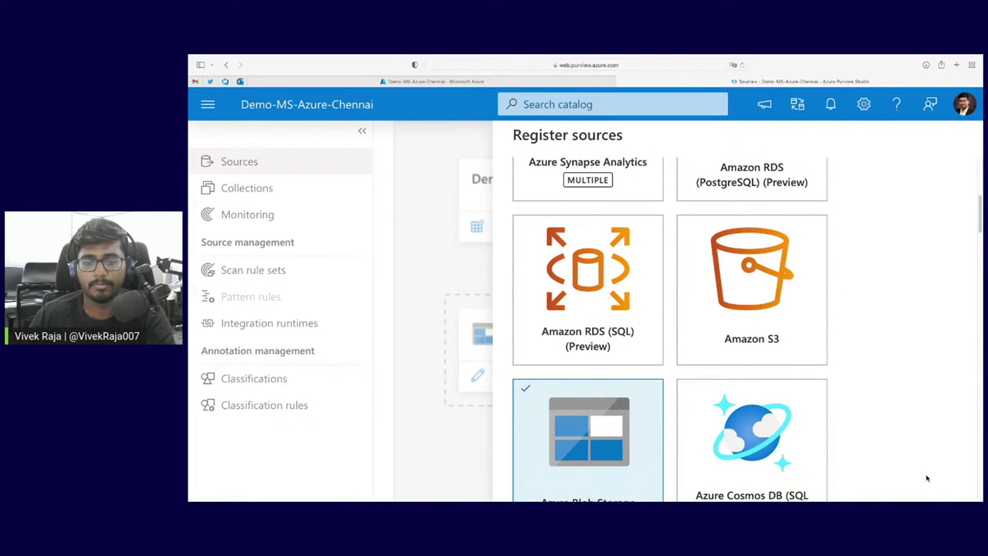
{"action": "scroll", "coordinate": [669, 388], "scroll_direction": "up", "scroll_amount": 10}
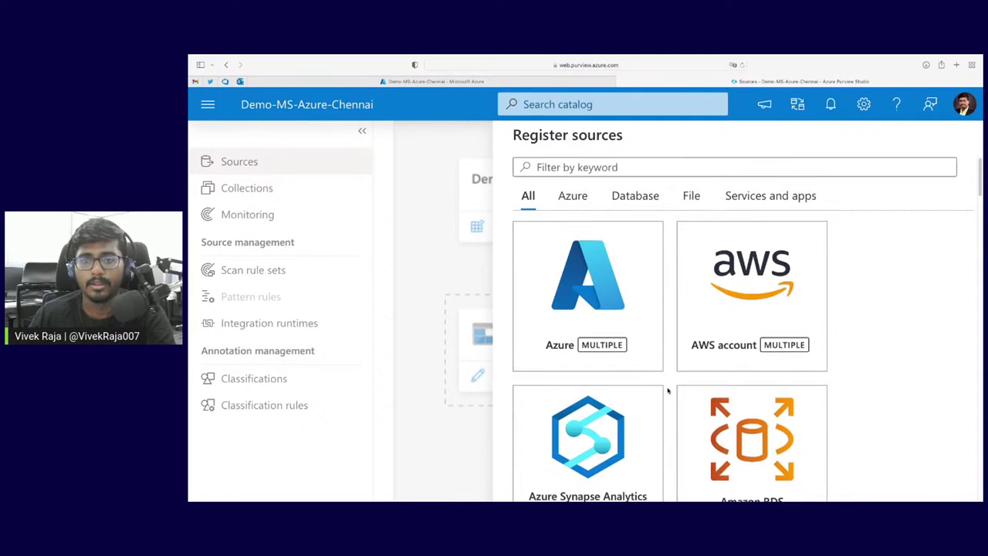
{"action": "scroll", "coordinate": [546, 287], "scroll_direction": "down", "scroll_amount": 3}
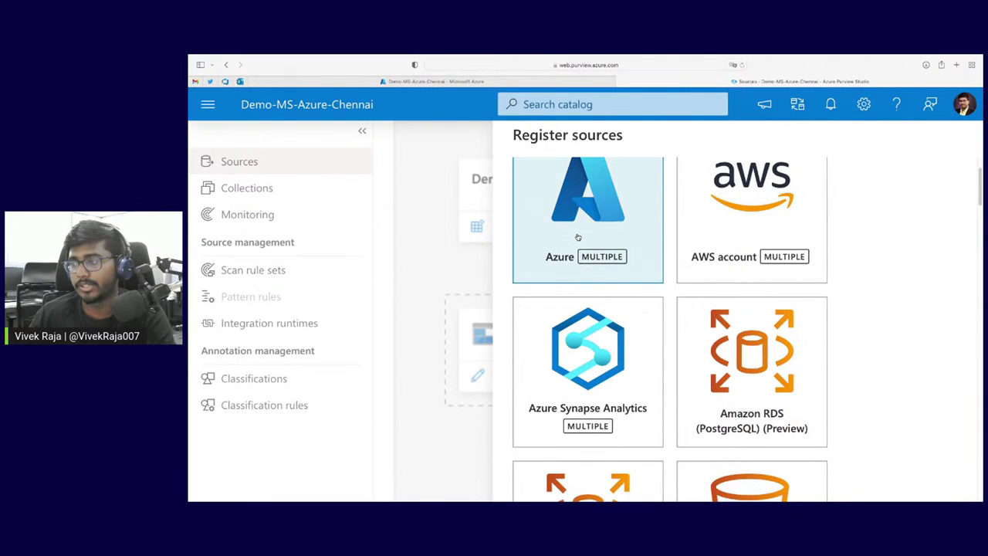
{"action": "scroll", "coordinate": [587, 309], "scroll_direction": "down", "scroll_amount": 6}
{"action": "scroll", "coordinate": [627, 380], "scroll_direction": "down", "scroll_amount": 2}
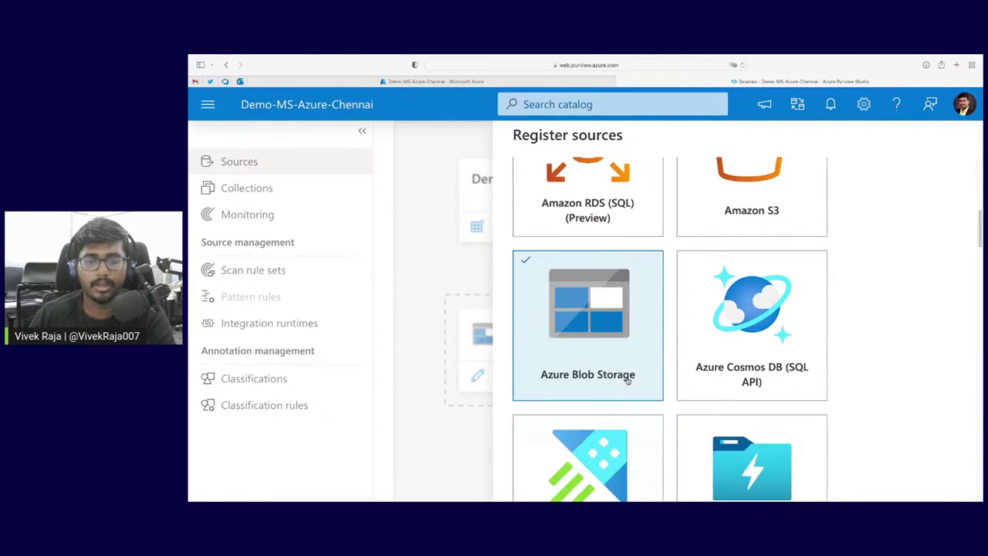
{"action": "scroll", "coordinate": [627, 380], "scroll_direction": "up", "scroll_amount": 8}
{"action": "scroll", "coordinate": [627, 380], "scroll_direction": "down", "scroll_amount": 12}
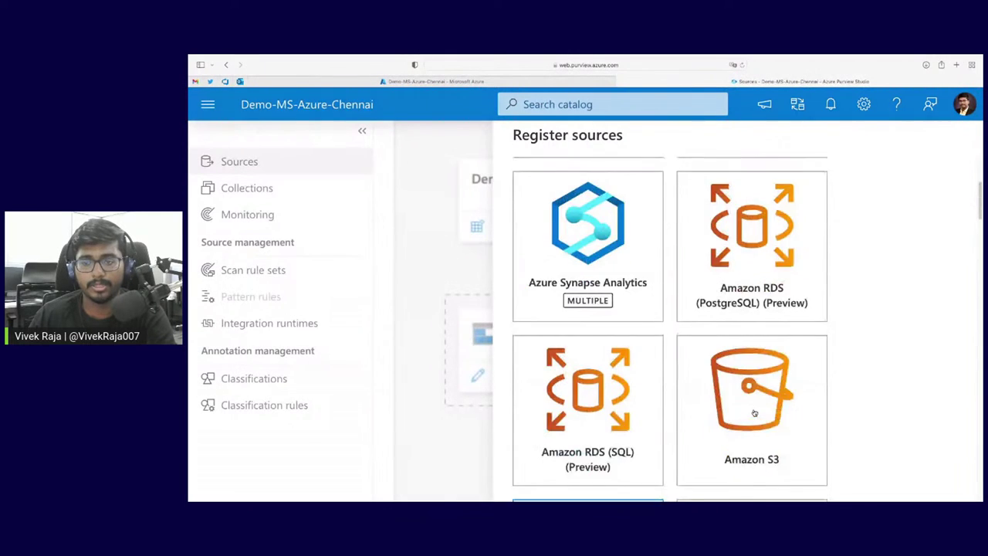
{"action": "scroll", "coordinate": [900, 433], "scroll_direction": "down", "scroll_amount": 15}
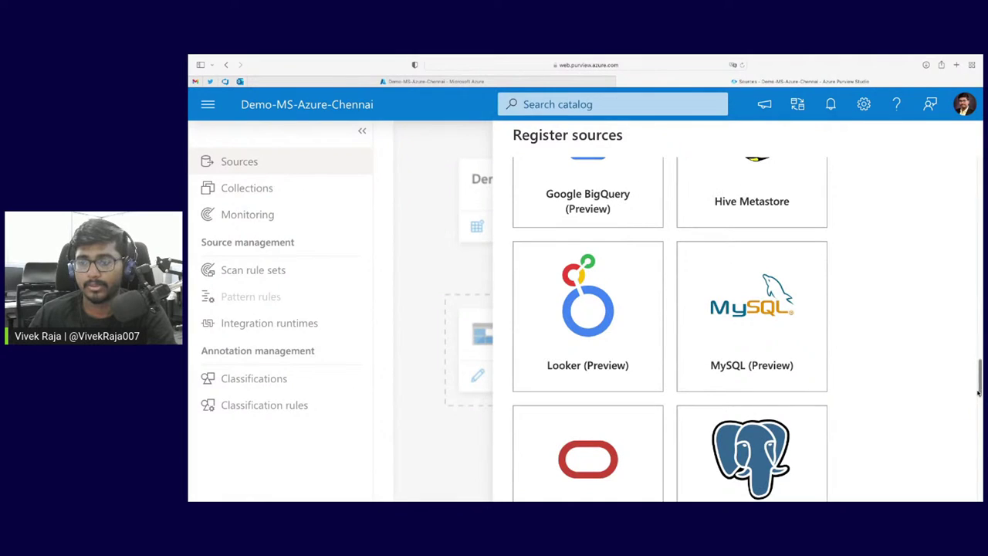
{"action": "scroll", "coordinate": [978, 393], "scroll_direction": "down", "scroll_amount": 10}
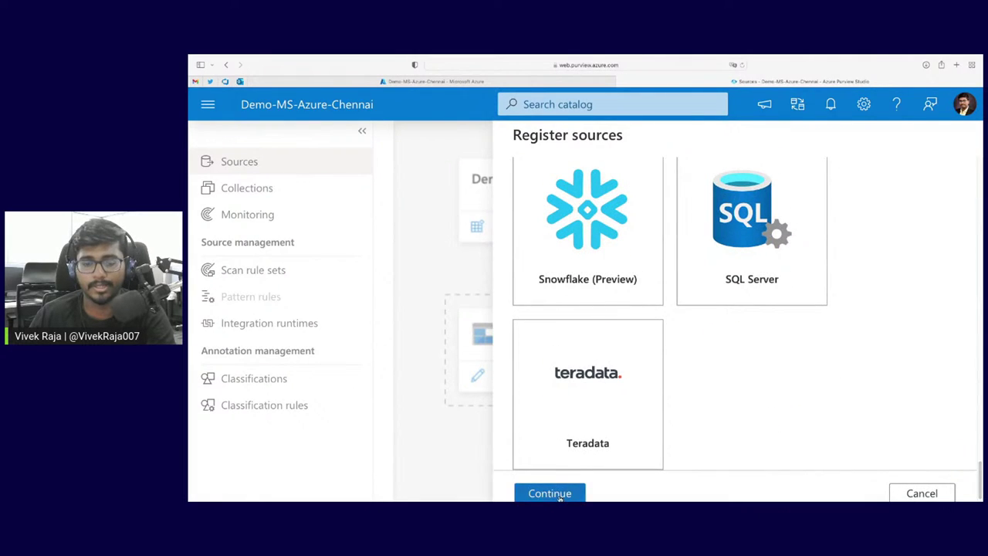
{"action": "left_click", "coordinate": [559, 496]}
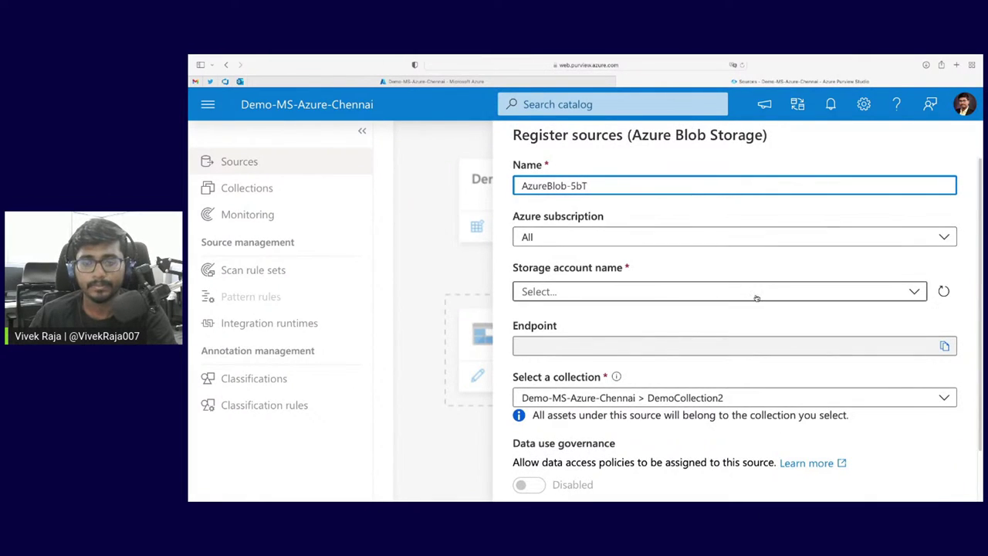
- Check which storage accounts are available for the blob source, leaving the storage account unselected
{"action": "left_click", "coordinate": [759, 292]}
{"action": "scroll", "coordinate": [755, 359], "scroll_direction": "down", "scroll_amount": 3}
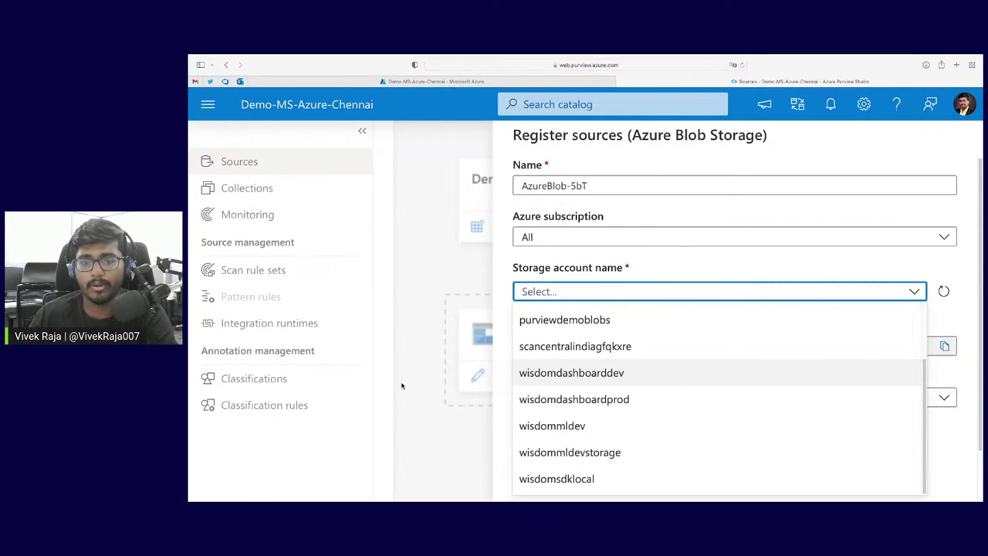
{"action": "left_click", "coordinate": [630, 291]}
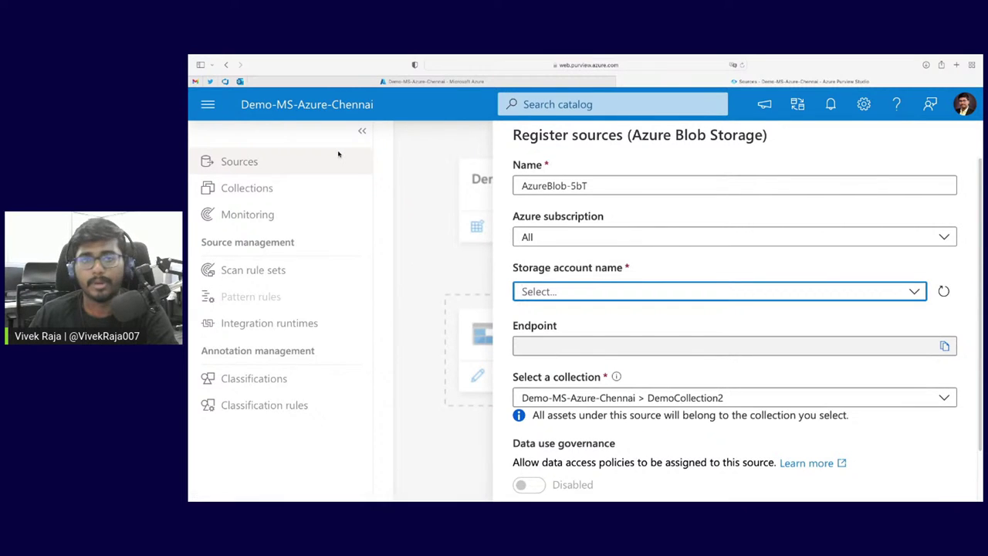
- Switch to the Azure portal and start creating a new storage account
{"action": "left_click", "coordinate": [469, 82]}
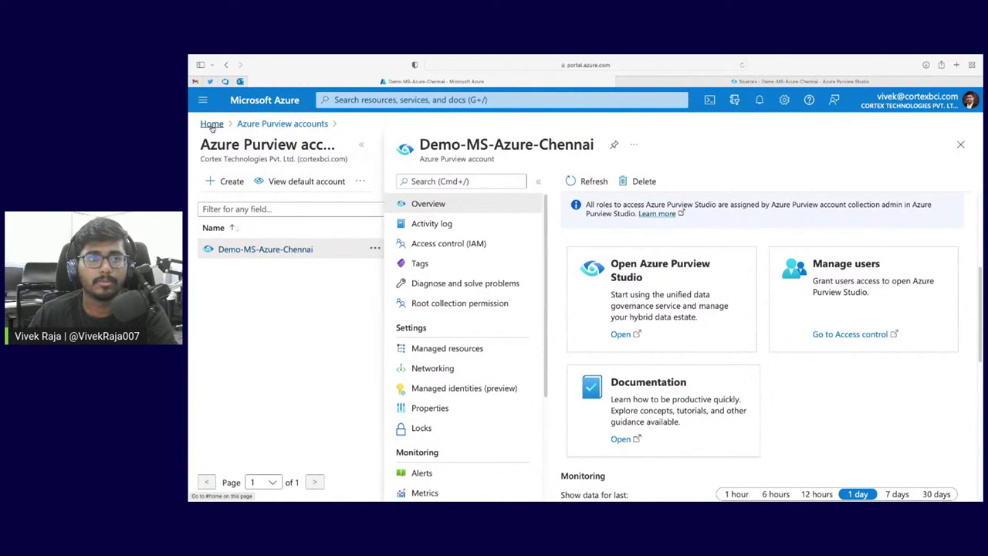
{"action": "left_click", "coordinate": [212, 126]}
{"action": "left_click", "coordinate": [670, 169]}
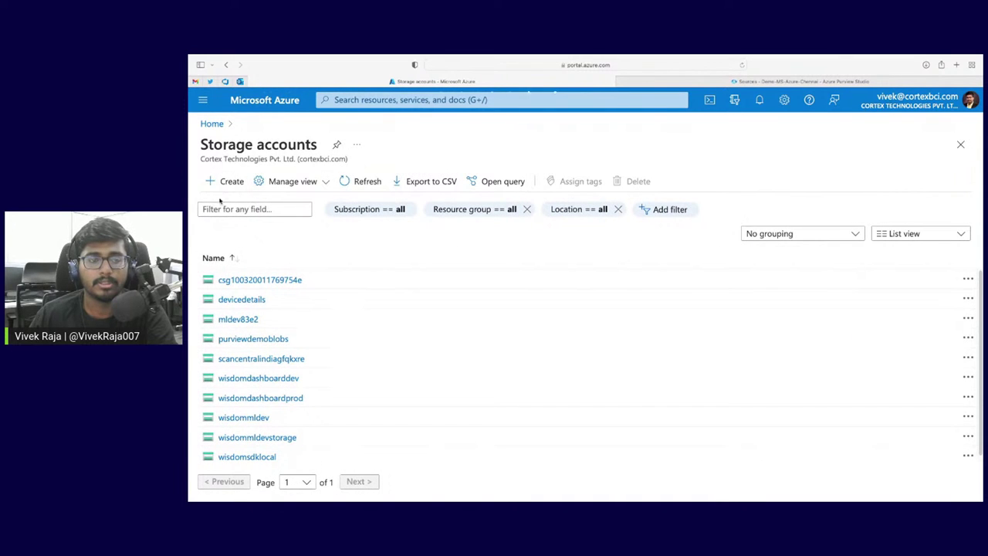
{"action": "left_click", "coordinate": [227, 182]}
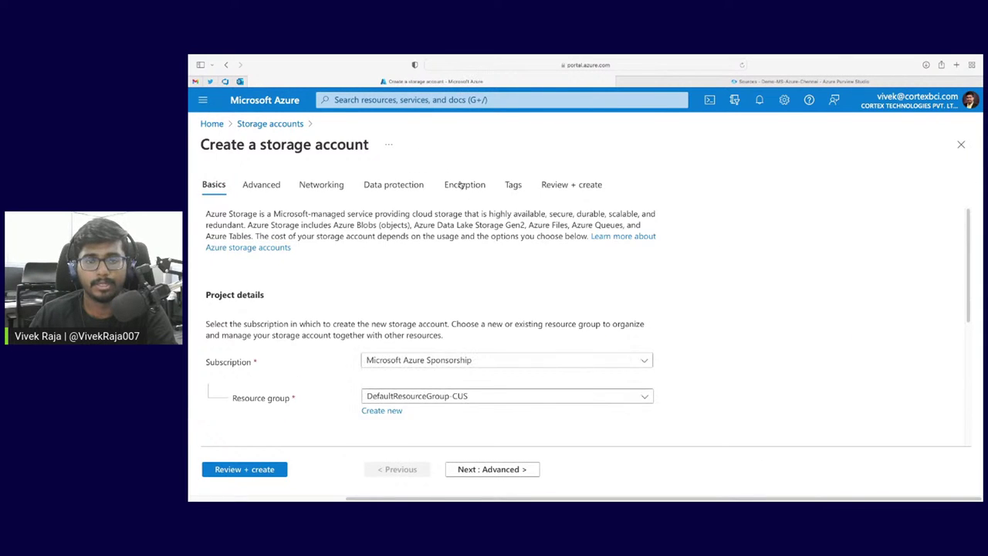
- Assign the new storage account to the purview resource group
{"action": "scroll", "coordinate": [410, 355], "scroll_direction": "down", "scroll_amount": 2}
{"action": "left_click", "coordinate": [430, 309]}
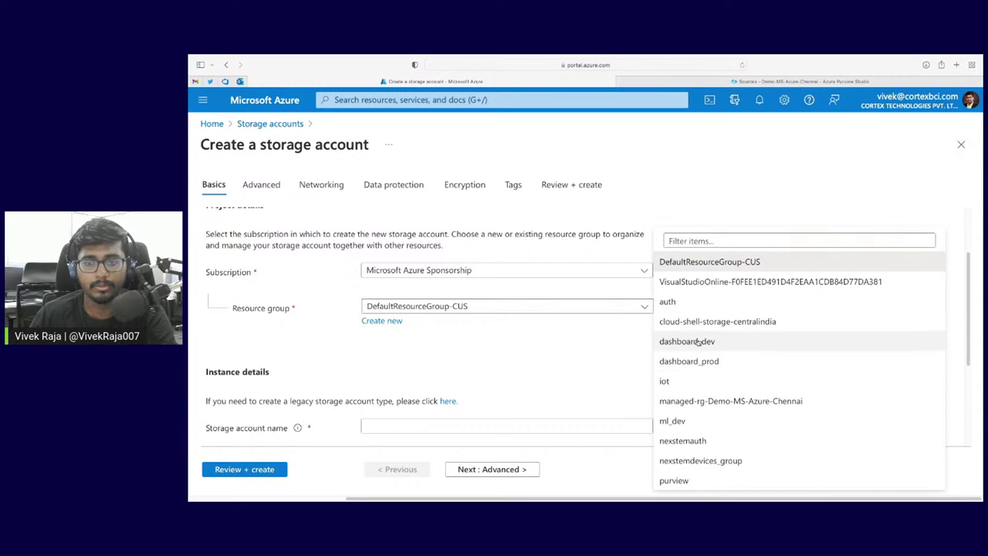
{"action": "left_click", "coordinate": [670, 481]}
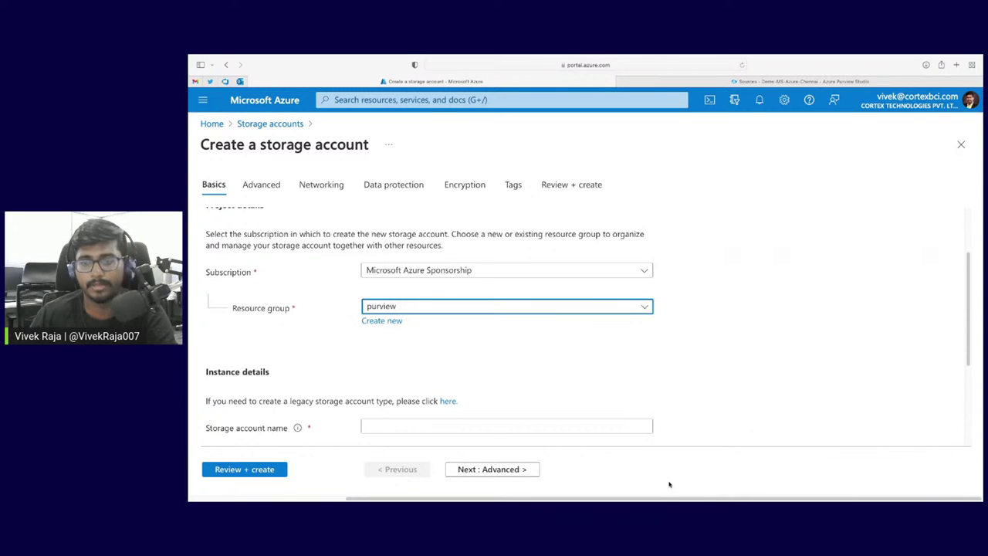
- Enter purviewdemoblob as the storage account name and extend it to purviewdemoblobcollection2
{"action": "left_click", "coordinate": [379, 423]}
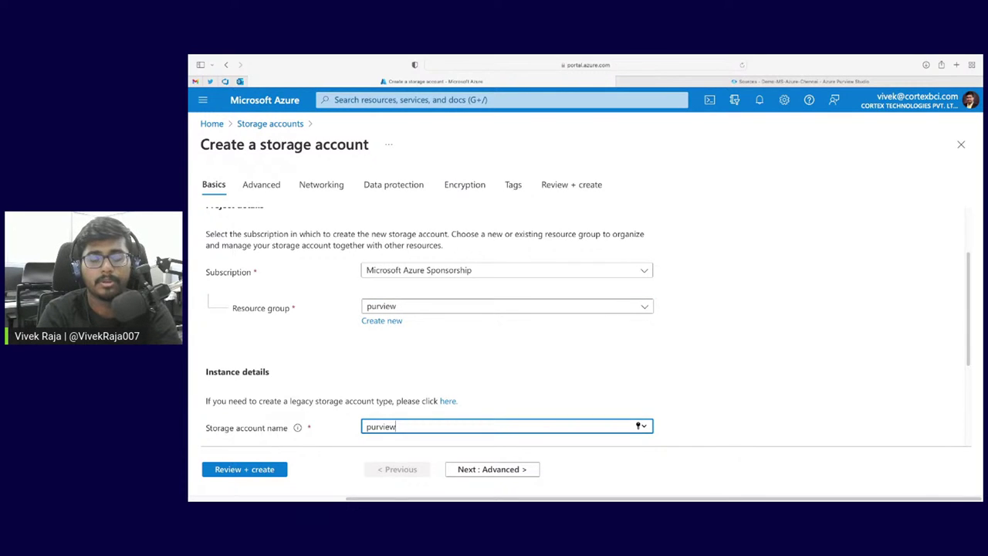
{"action": "type", "text": "purviewdemob"}
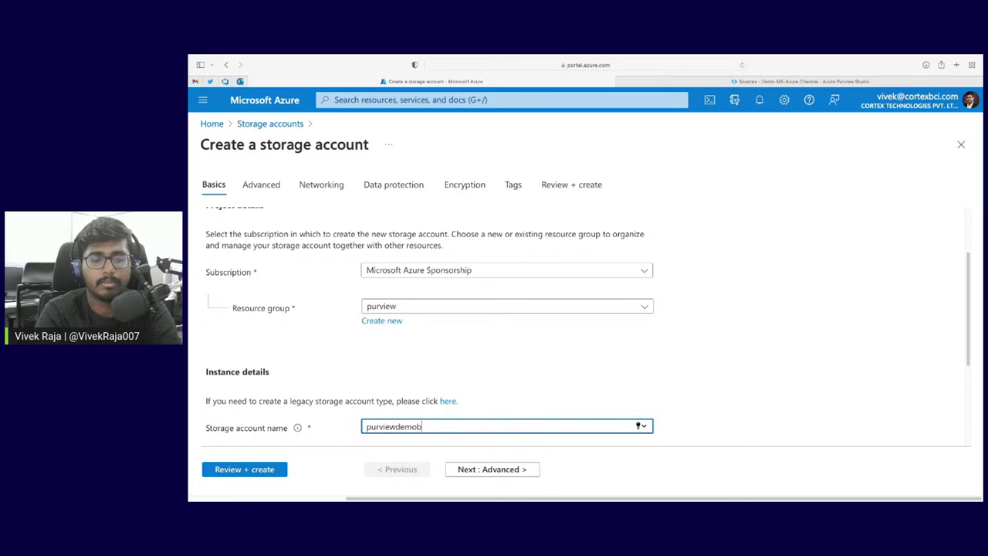
{"action": "scroll", "coordinate": [474, 273], "scroll_direction": "down", "scroll_amount": 4}
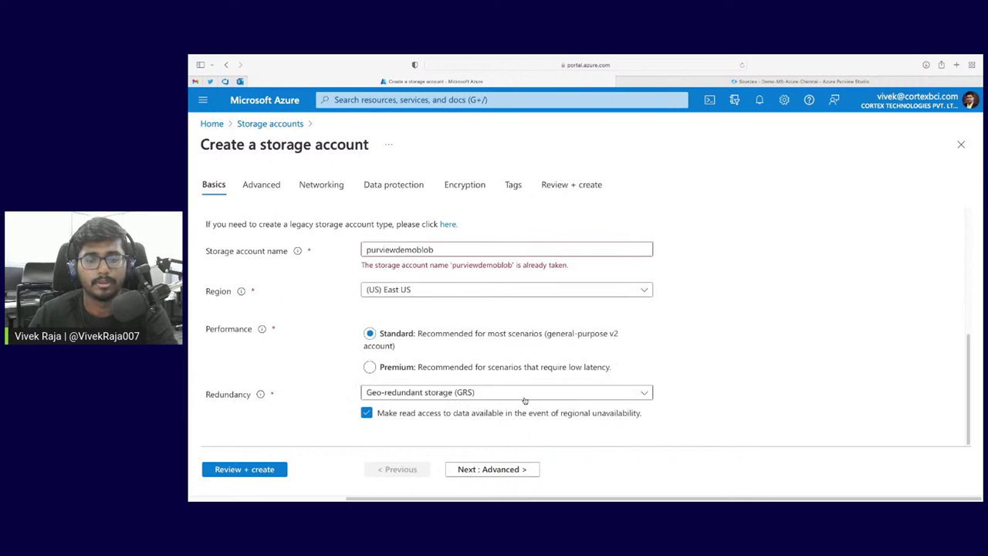
{"action": "scroll", "coordinate": [475, 274], "scroll_direction": "up", "scroll_amount": 1}
{"action": "type", "text": "lob"}
{"action": "left_click", "coordinate": [475, 273]}
{"action": "type", "text": "collection2"}
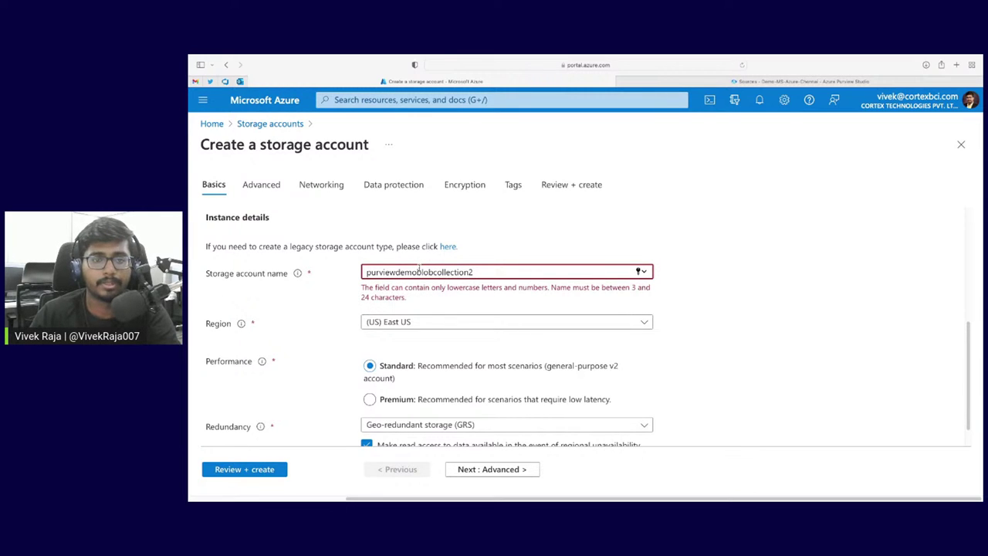
- Shorten the storage account name to purviewcollection2
{"action": "key", "text": "BackSpace"}
{"action": "key", "text": "BackSpace"}
{"action": "key", "text": "BackSpace"}
{"action": "key", "text": "BackSpace"}
{"action": "key", "text": "BackSpace"}
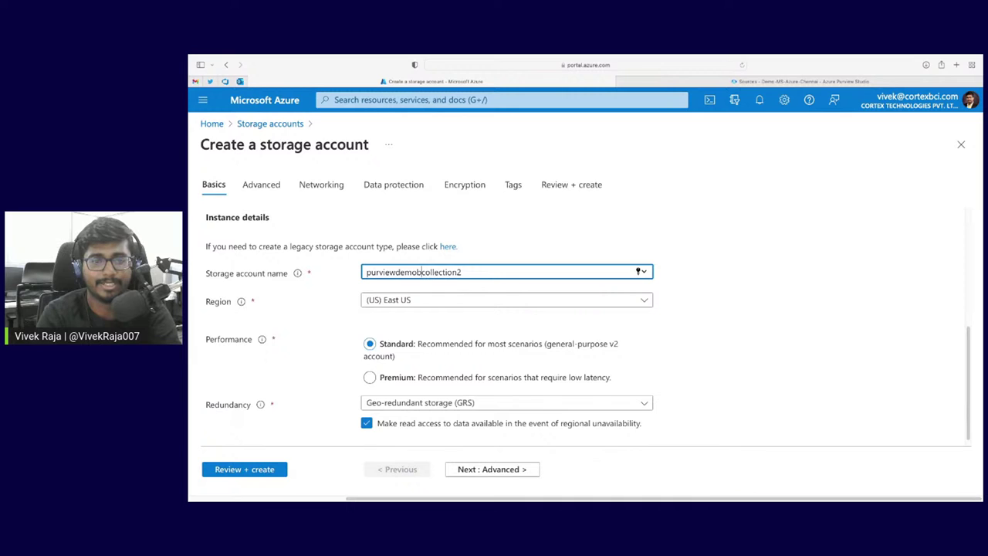
{"action": "key", "text": "BackSpace"}
{"action": "key", "text": "BackSpace"}
{"action": "key", "text": "BackSpace"}
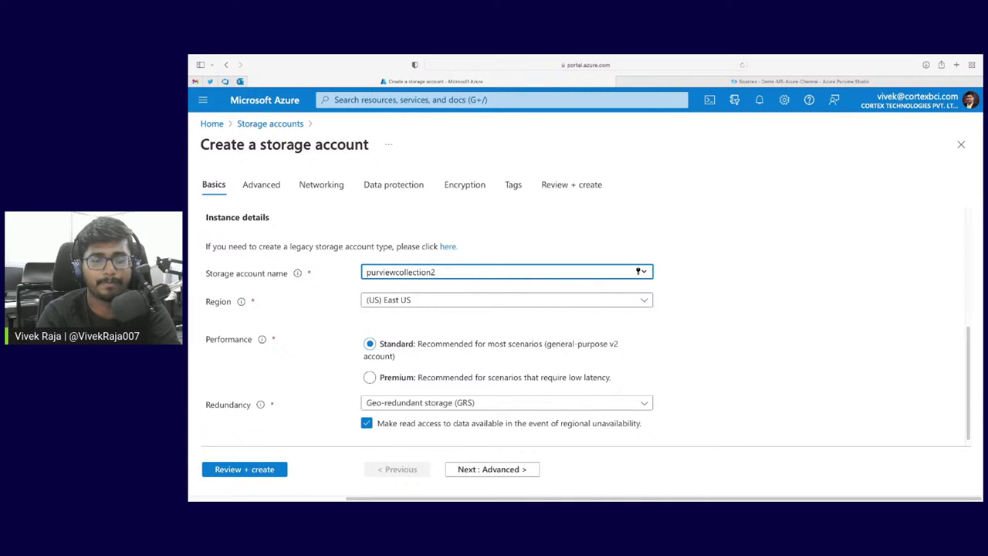
{"action": "left_click", "coordinate": [534, 230]}
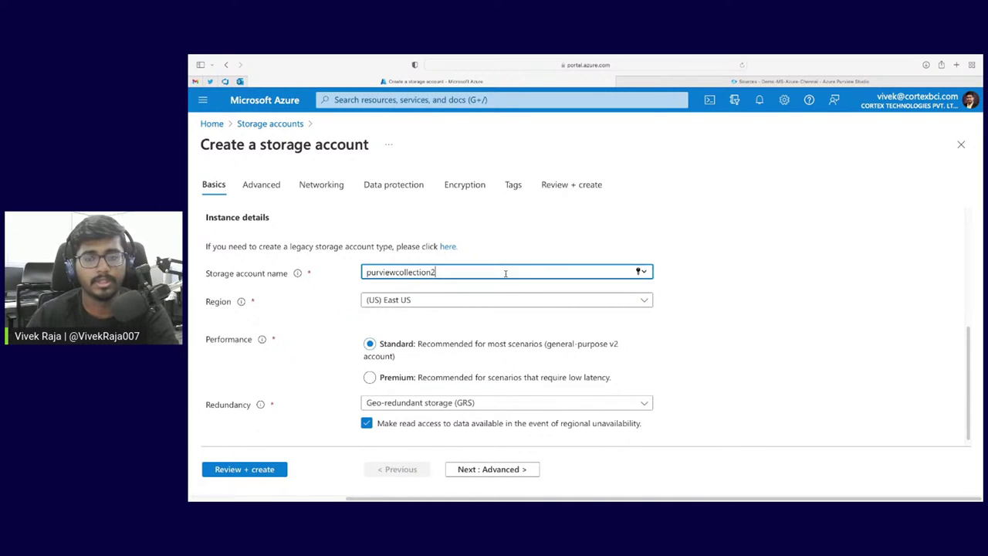
- Review the purviewcollection2 configuration and create the storage account, dismissing the deployment notification
{"action": "scroll", "coordinate": [363, 317], "scroll_direction": "down", "scroll_amount": 1}
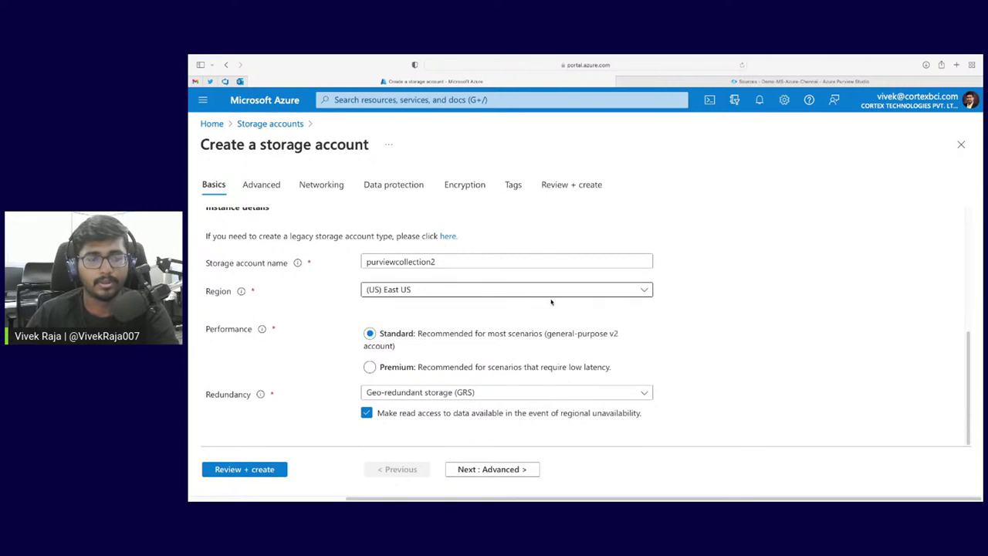
{"action": "left_click", "coordinate": [281, 477]}
{"action": "scroll", "coordinate": [788, 331], "scroll_direction": "down", "scroll_amount": 5}
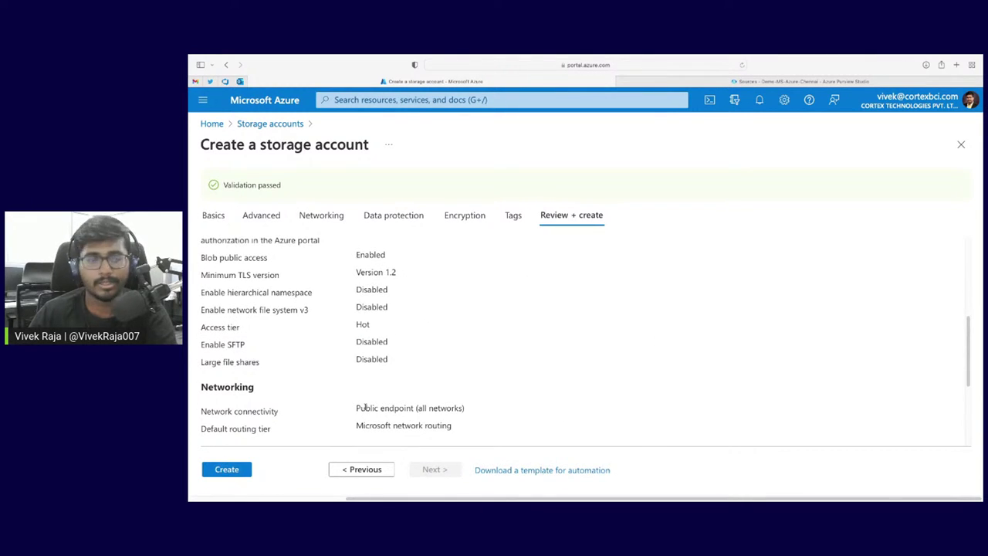
{"action": "left_click", "coordinate": [212, 471]}
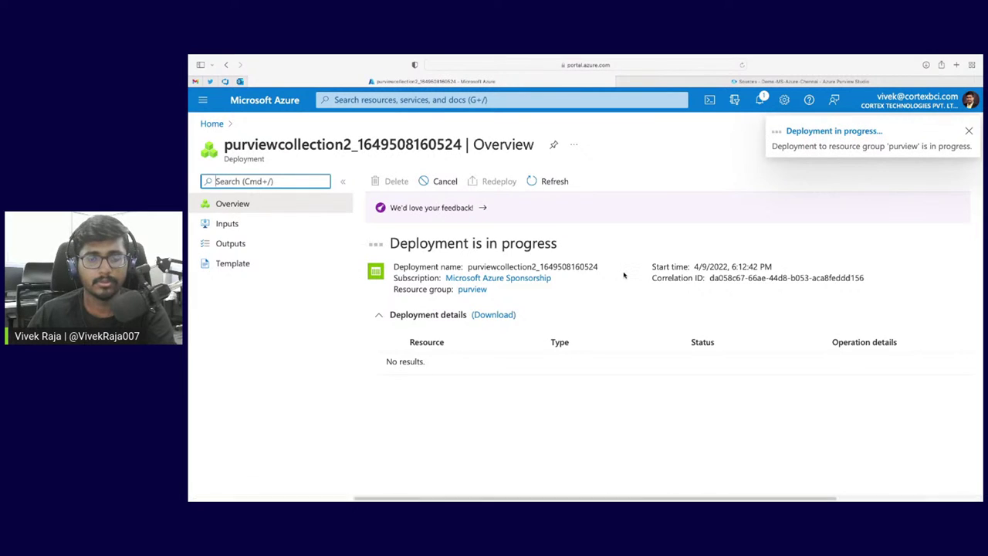
{"action": "left_click", "coordinate": [971, 132]}
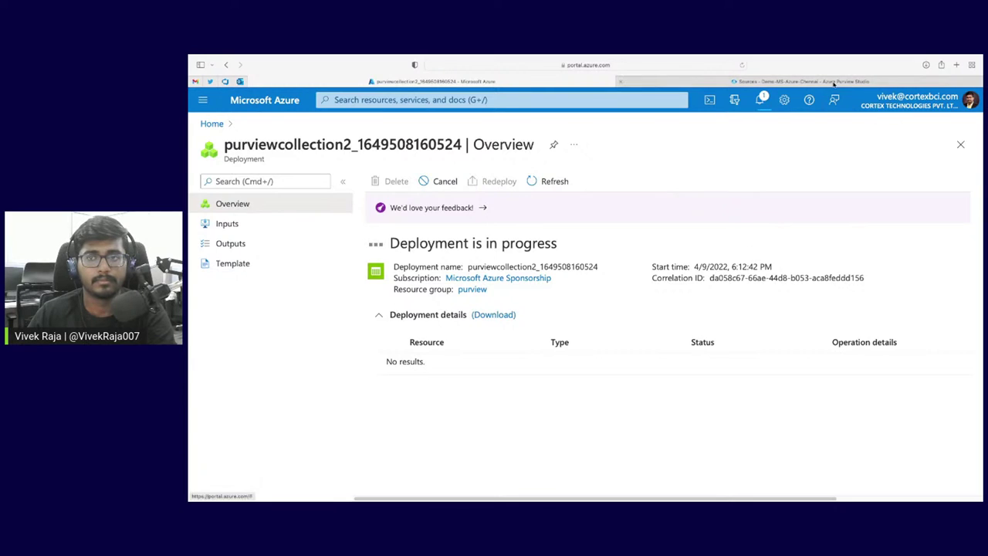
- Switch to Purview Studio and look for purviewcollection2 among the storage accounts offered for the blob source
{"action": "left_click", "coordinate": [803, 81]}
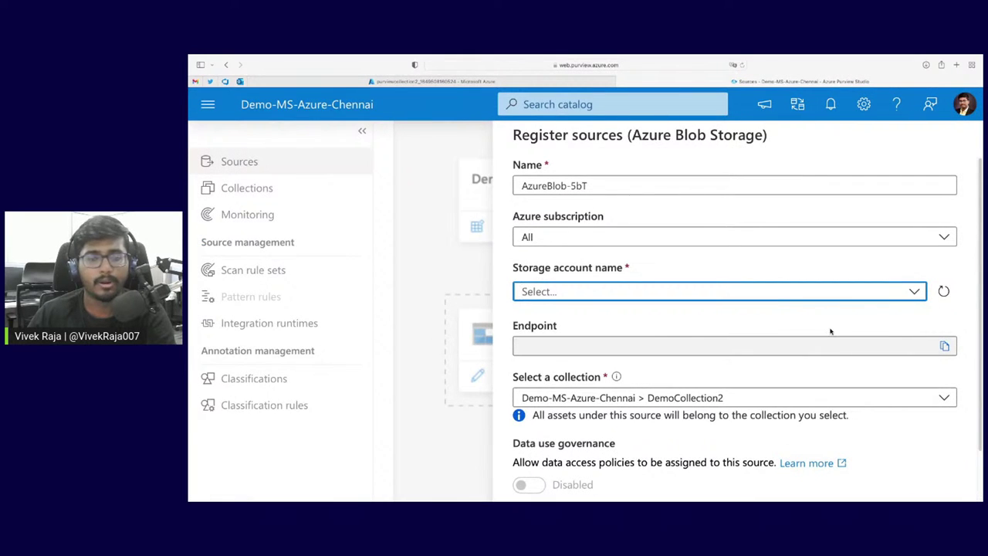
{"action": "left_click", "coordinate": [913, 291]}
{"action": "scroll", "coordinate": [772, 413], "scroll_direction": "down", "scroll_amount": 3}
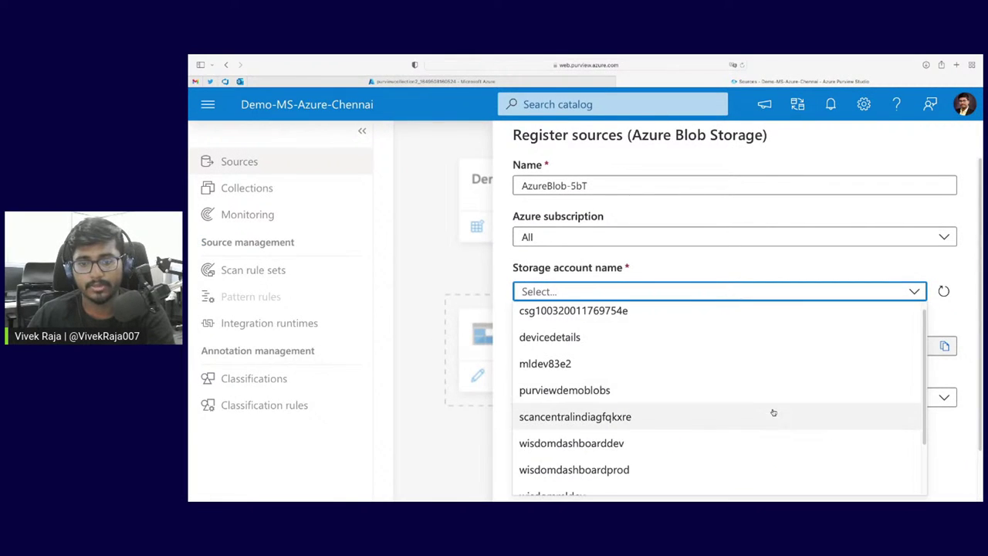
{"action": "left_click", "coordinate": [434, 230]}
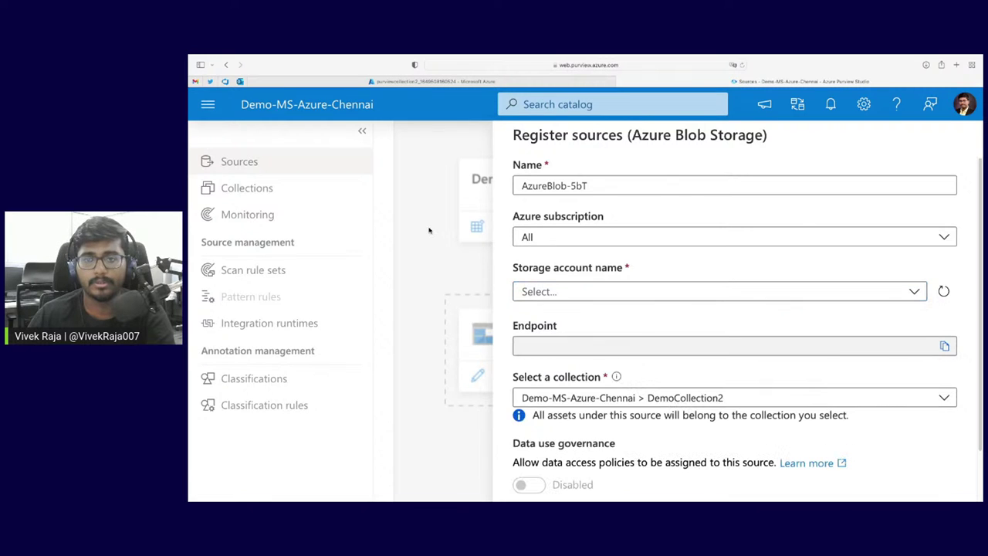
- Check the storage account deployment in the Azure portal and open the purviewcollection2 resource
{"action": "left_click", "coordinate": [506, 79]}
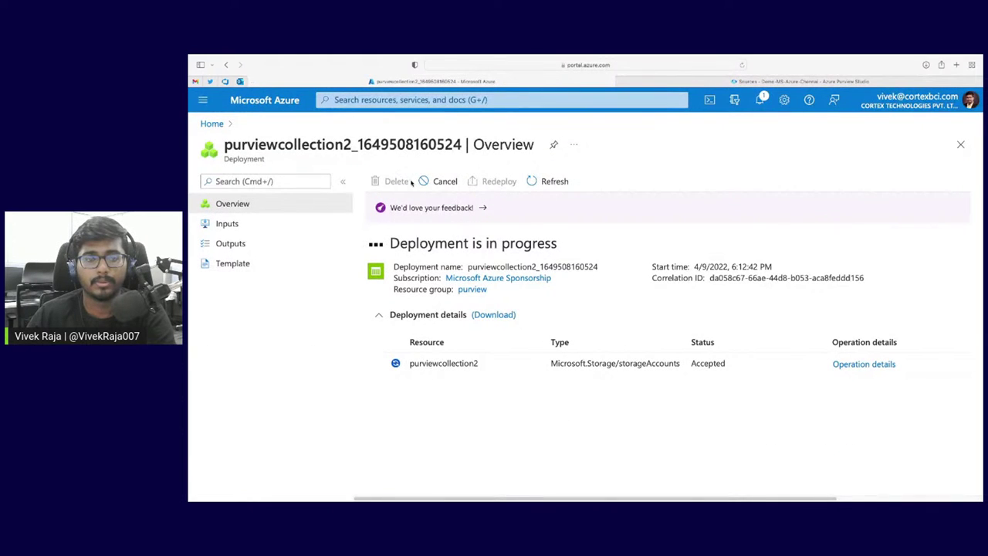
{"action": "mouse_move", "coordinate": [779, 80]}
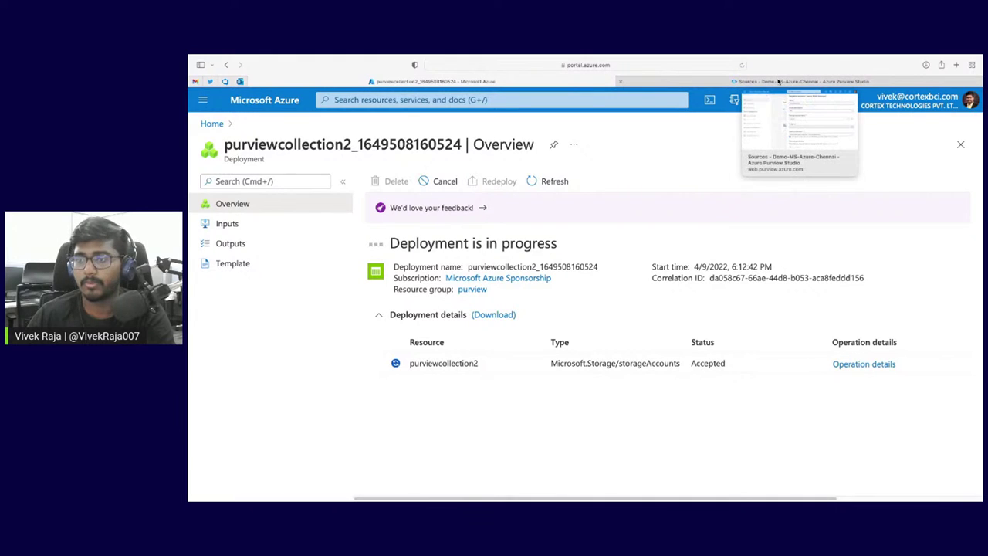
{"action": "left_click", "coordinate": [778, 80]}
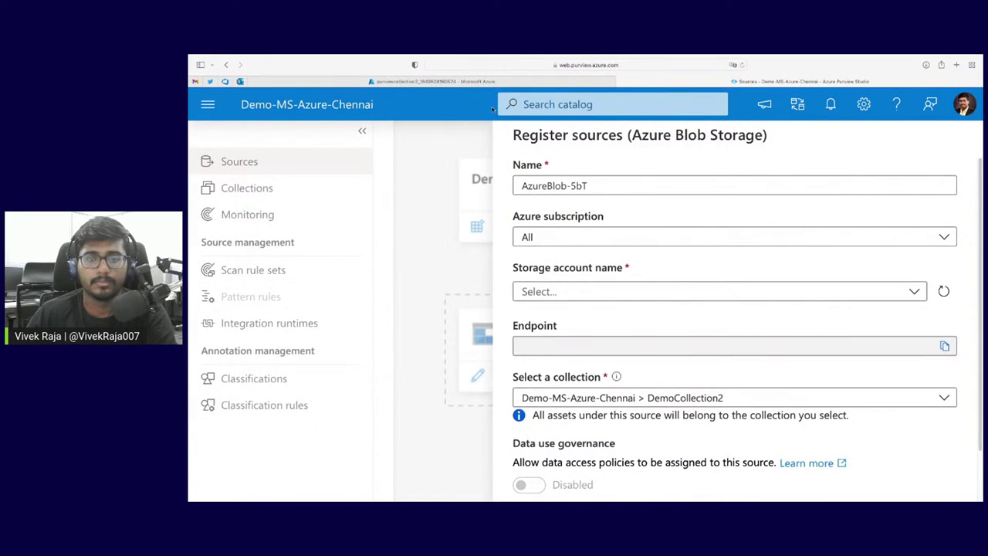
{"action": "left_click", "coordinate": [479, 80]}
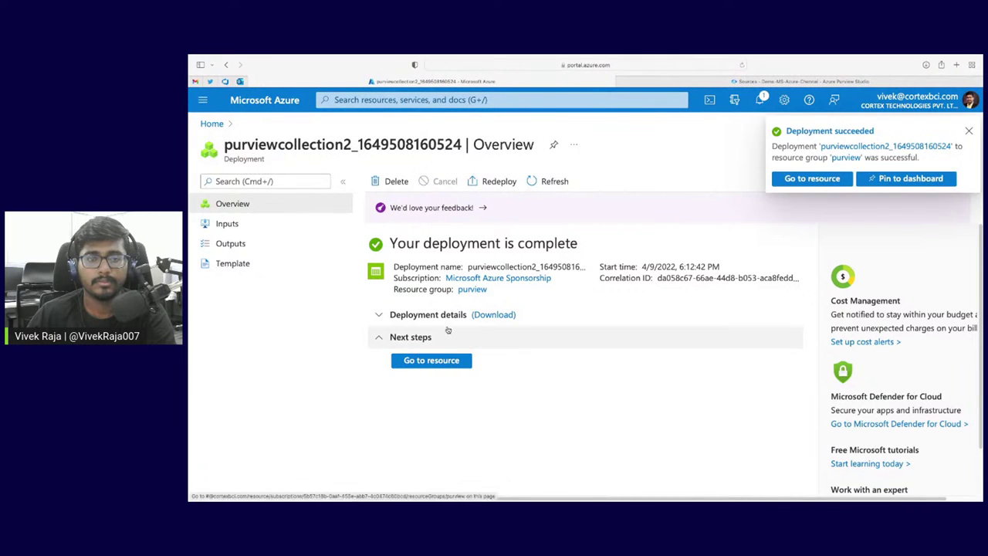
{"action": "left_click", "coordinate": [436, 360]}
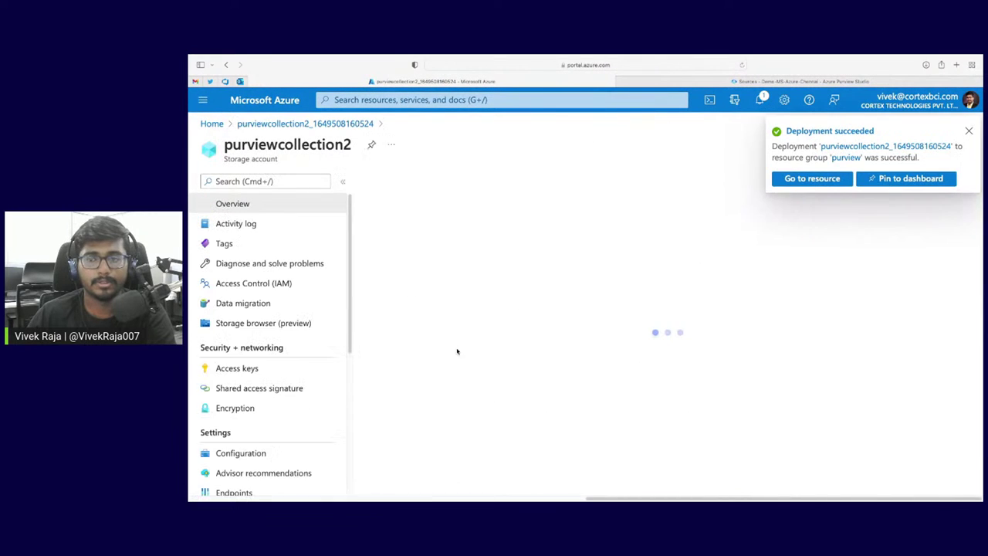
- Return to the Purview registration form, set the subscription to Microsoft Azure Sponsorship and look for purviewcollection2 among its storage accounts
{"action": "left_click", "coordinate": [864, 80]}
{"action": "left_click", "coordinate": [656, 233]}
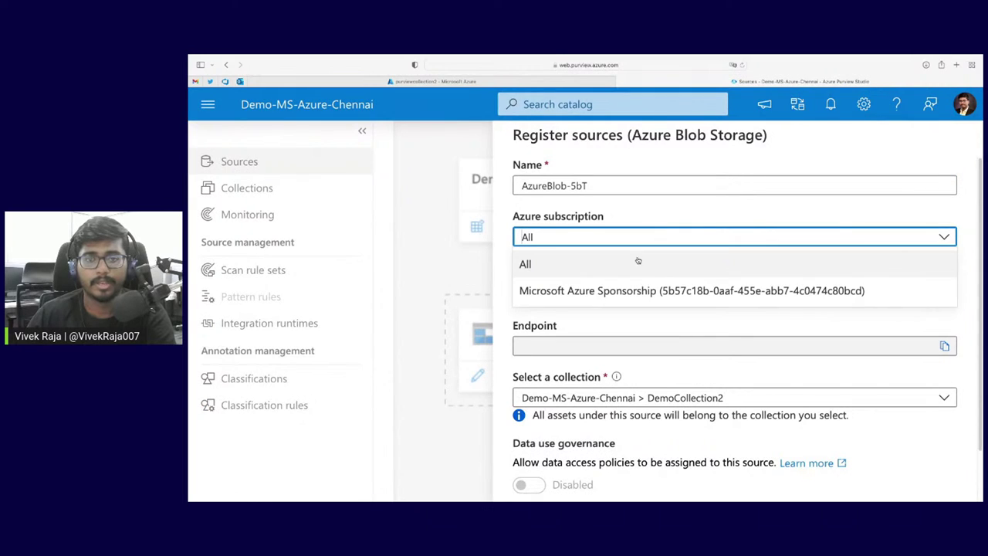
{"action": "left_click", "coordinate": [622, 287]}
{"action": "left_click", "coordinate": [622, 291]}
{"action": "scroll", "coordinate": [604, 365], "scroll_direction": "down", "scroll_amount": 1}
{"action": "scroll", "coordinate": [604, 365], "scroll_direction": "down", "scroll_amount": 2}
{"action": "scroll", "coordinate": [604, 367], "scroll_direction": "up", "scroll_amount": 3}
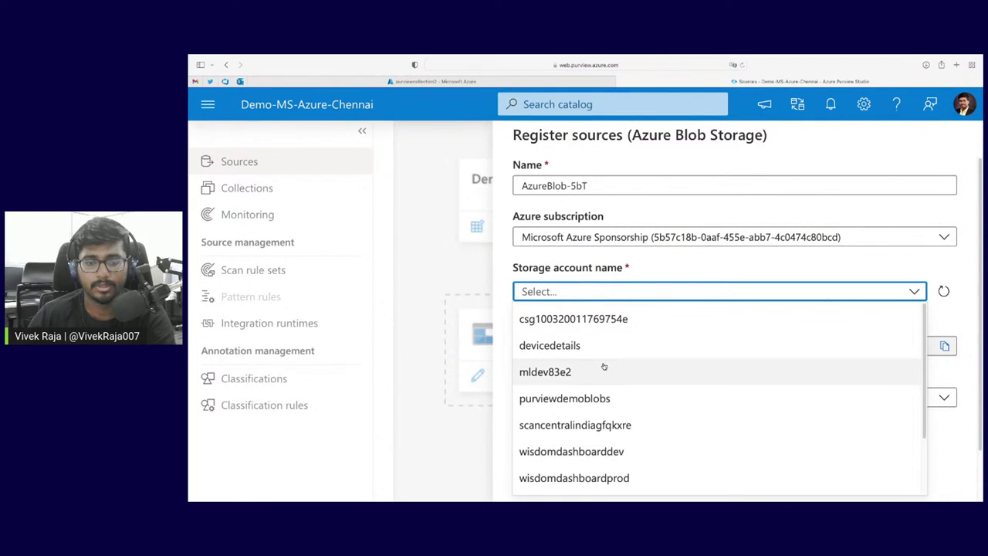
{"action": "left_click", "coordinate": [745, 226]}
- Reload the Azure Blob Storage form, recheck the Microsoft Azure Sponsorship storage accounts for purviewcollection2, and cancel the registration
{"action": "scroll", "coordinate": [667, 358], "scroll_direction": "down", "scroll_amount": 2}
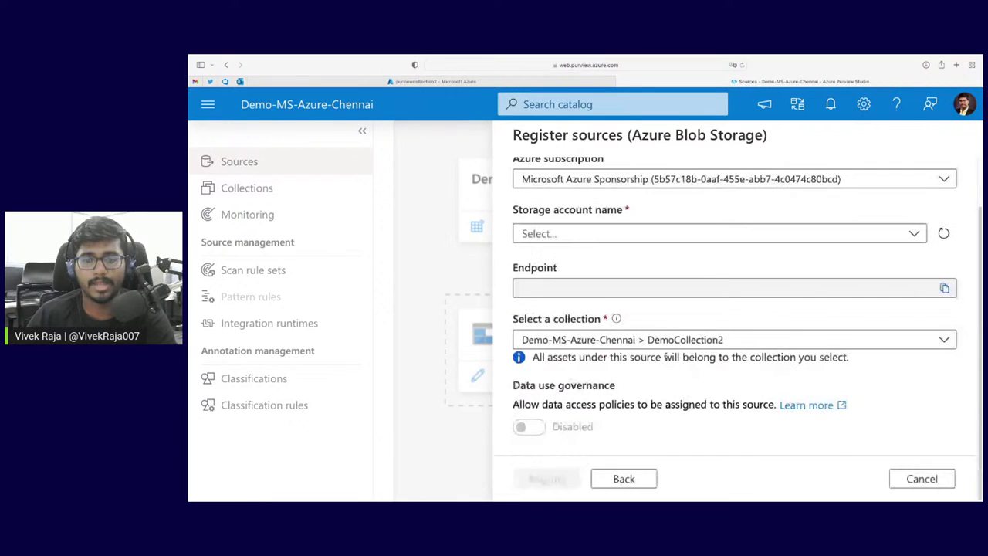
{"action": "left_click", "coordinate": [624, 480]}
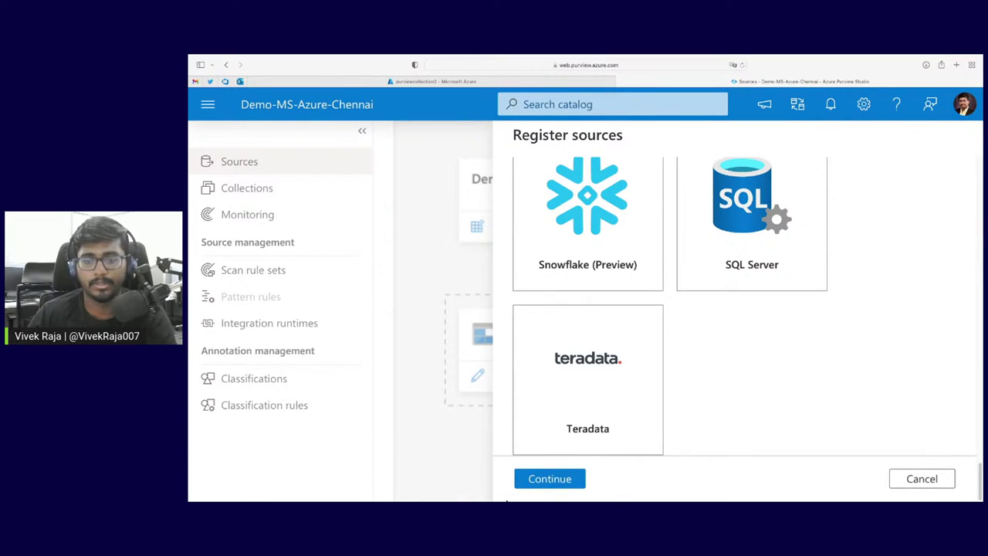
{"action": "left_click", "coordinate": [550, 478]}
{"action": "left_click", "coordinate": [653, 237]}
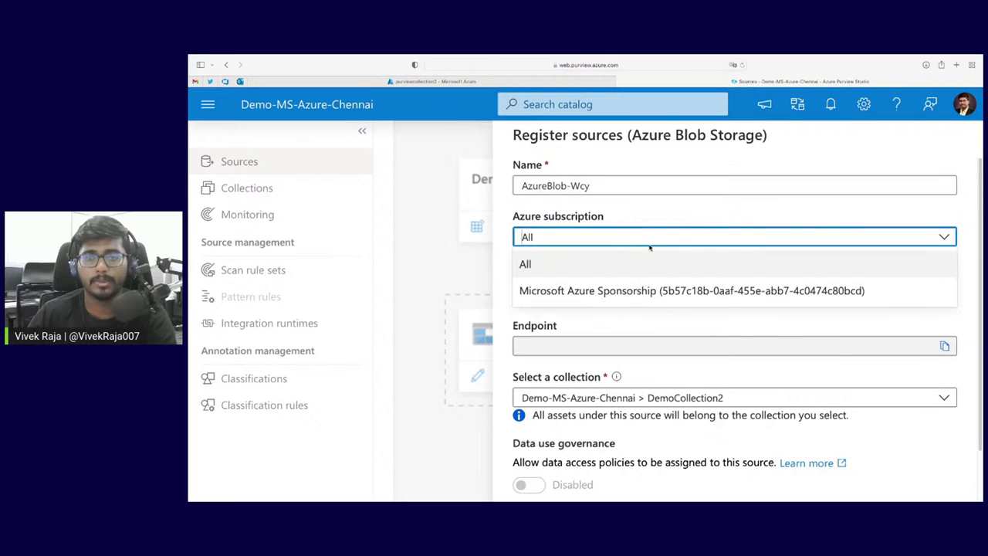
{"action": "left_click", "coordinate": [633, 289]}
{"action": "left_click", "coordinate": [632, 291]}
{"action": "scroll", "coordinate": [580, 358], "scroll_direction": "down", "scroll_amount": 3}
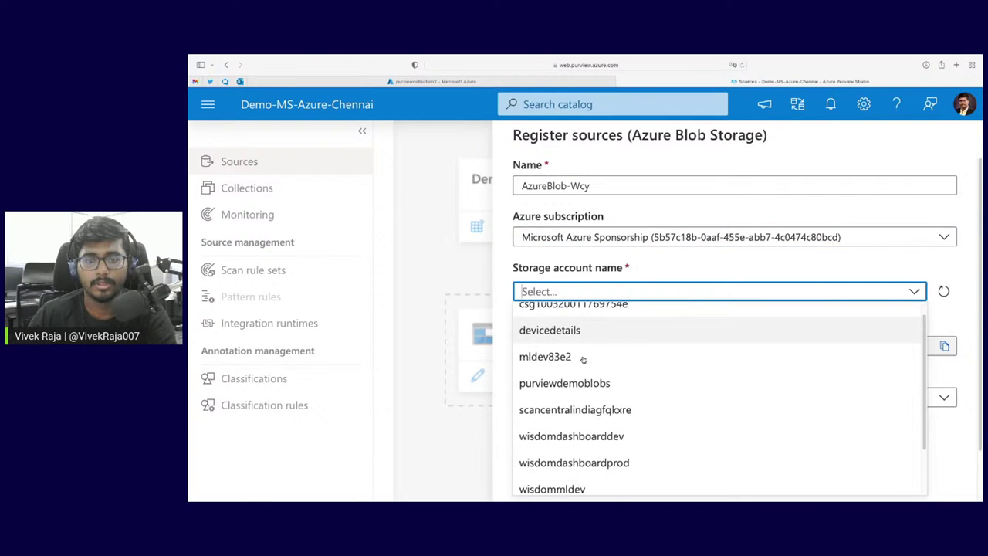
{"action": "left_click", "coordinate": [413, 346]}
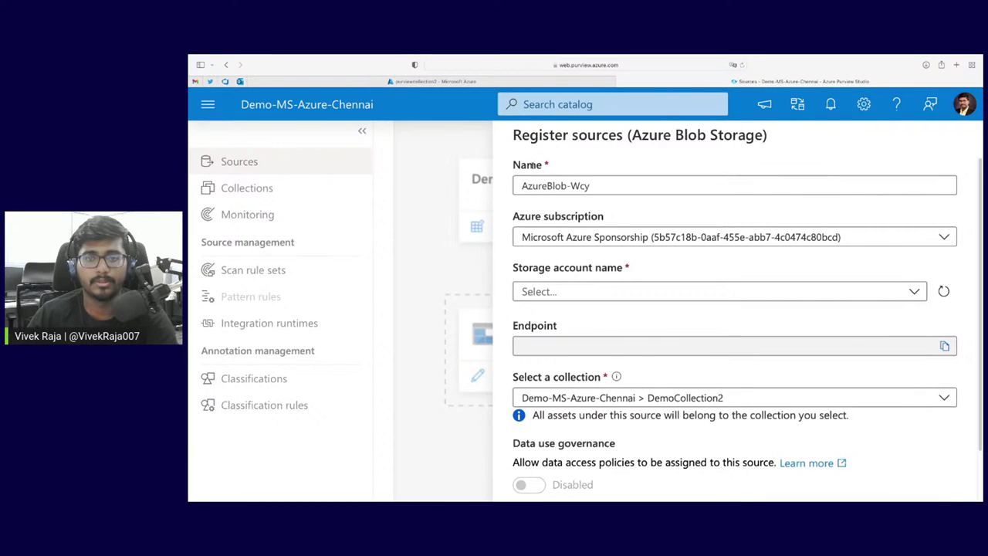
{"action": "scroll", "coordinate": [712, 462], "scroll_direction": "down", "scroll_amount": 2}
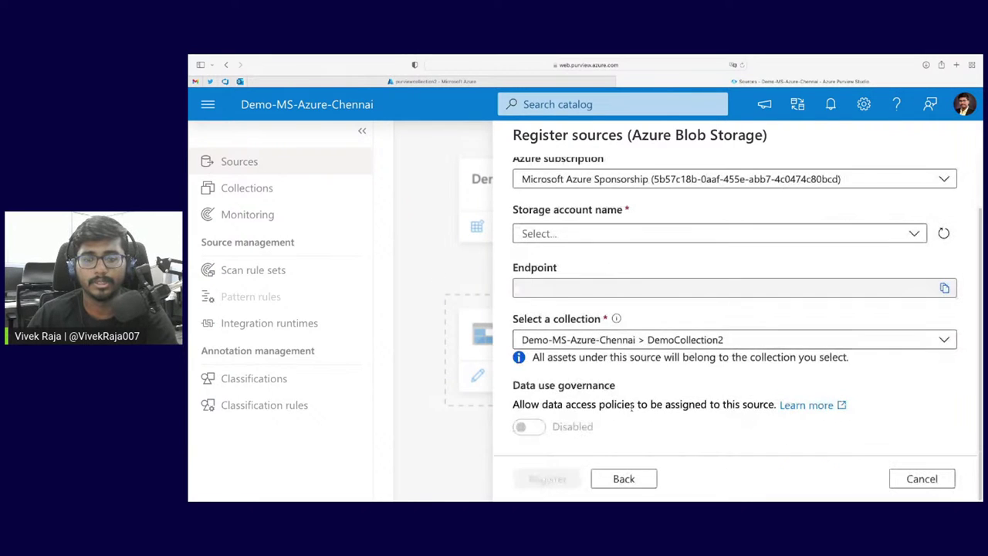
{"action": "left_click", "coordinate": [919, 475]}
- Start registering a new Azure Blob Storage source under DemoCollection2 from the source map
{"action": "scroll", "coordinate": [726, 378], "scroll_direction": "up", "scroll_amount": 3}
{"action": "scroll", "coordinate": [702, 394], "scroll_direction": "down", "scroll_amount": 2}
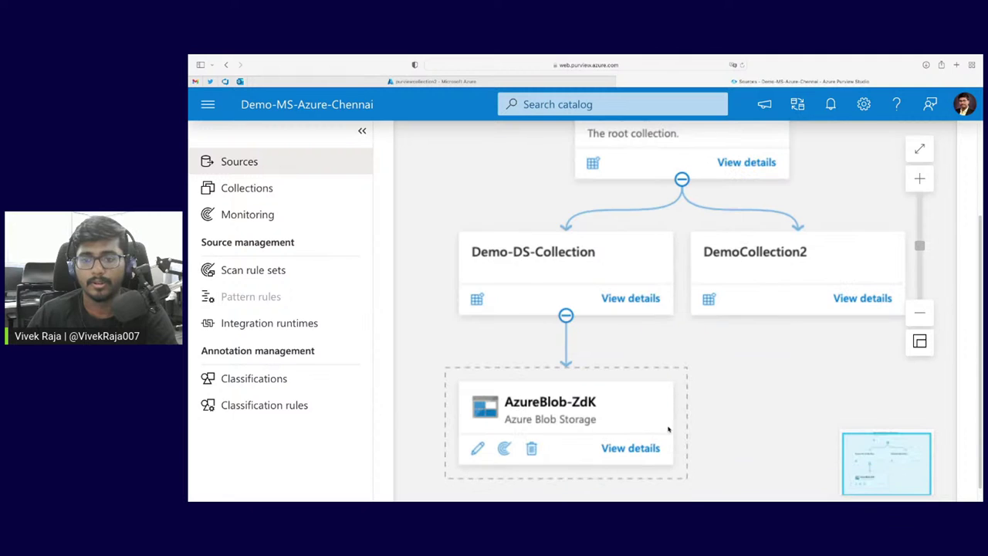
{"action": "left_click", "coordinate": [708, 300]}
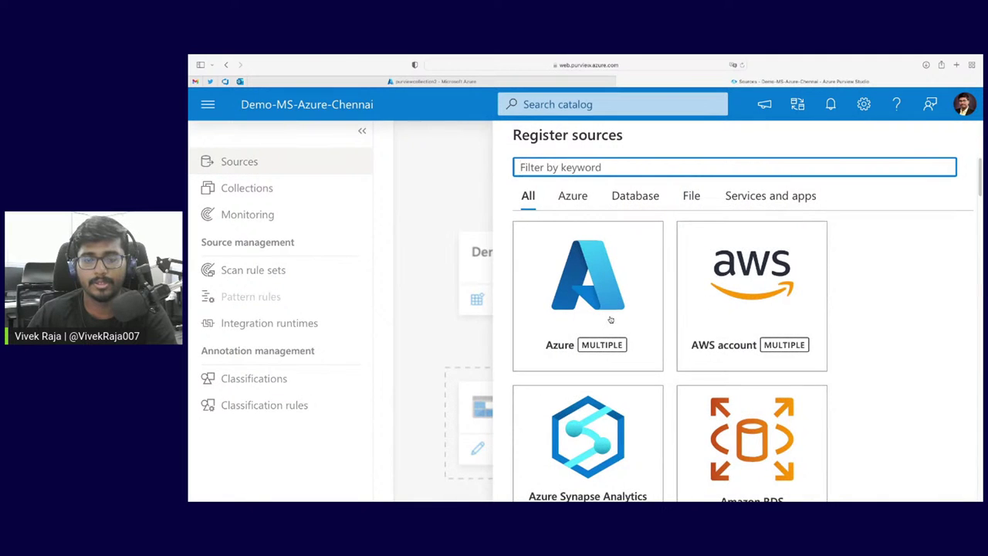
{"action": "scroll", "coordinate": [610, 320], "scroll_direction": "down", "scroll_amount": 5}
{"action": "left_click", "coordinate": [591, 341]}
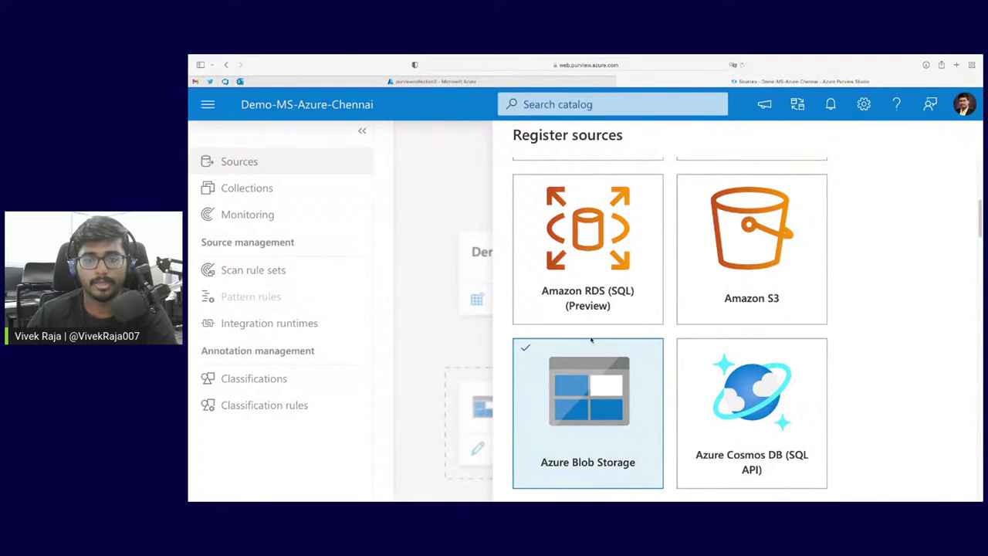
{"action": "scroll", "coordinate": [669, 448], "scroll_direction": "down", "scroll_amount": 20}
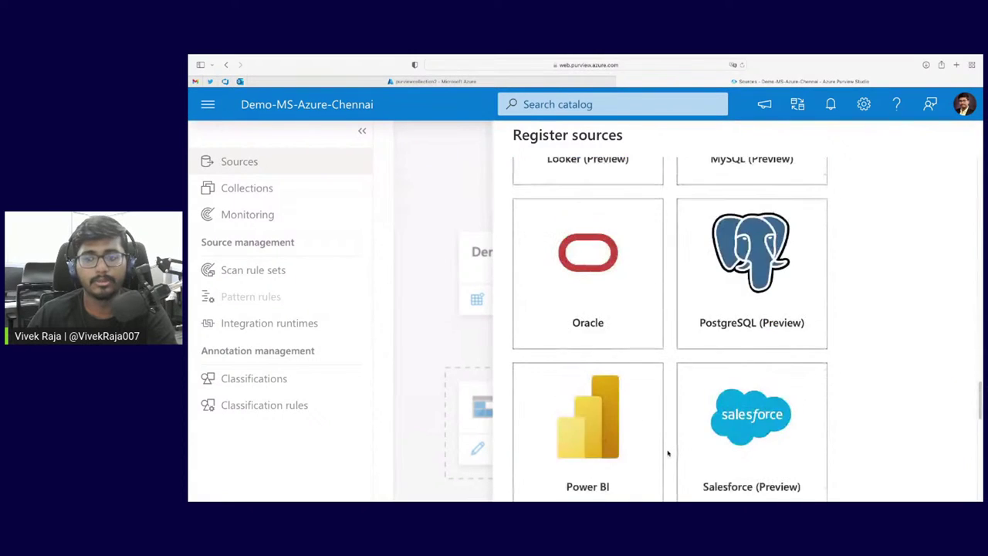
{"action": "scroll", "coordinate": [668, 452], "scroll_direction": "down", "scroll_amount": 5}
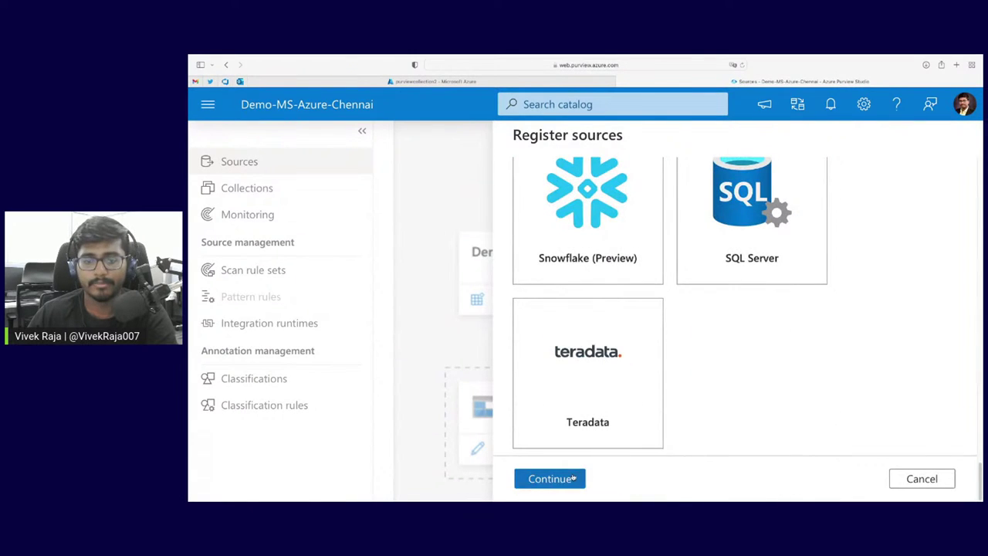
{"action": "left_click", "coordinate": [575, 476]}
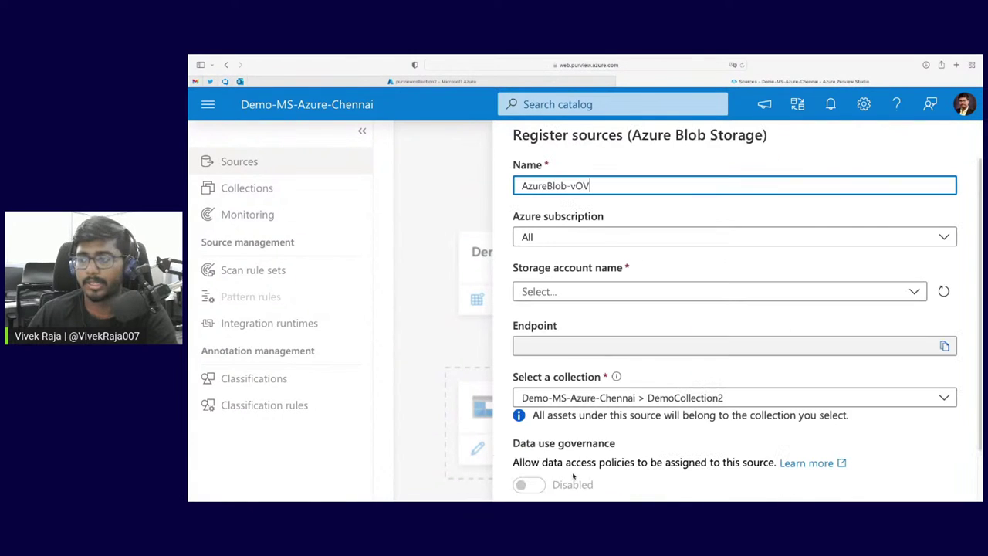
- Set the source's subscription to Microsoft Azure Sponsorship and search its storage account list for purviewcollection2
{"action": "left_click", "coordinate": [731, 238]}
{"action": "left_click", "coordinate": [743, 302]}
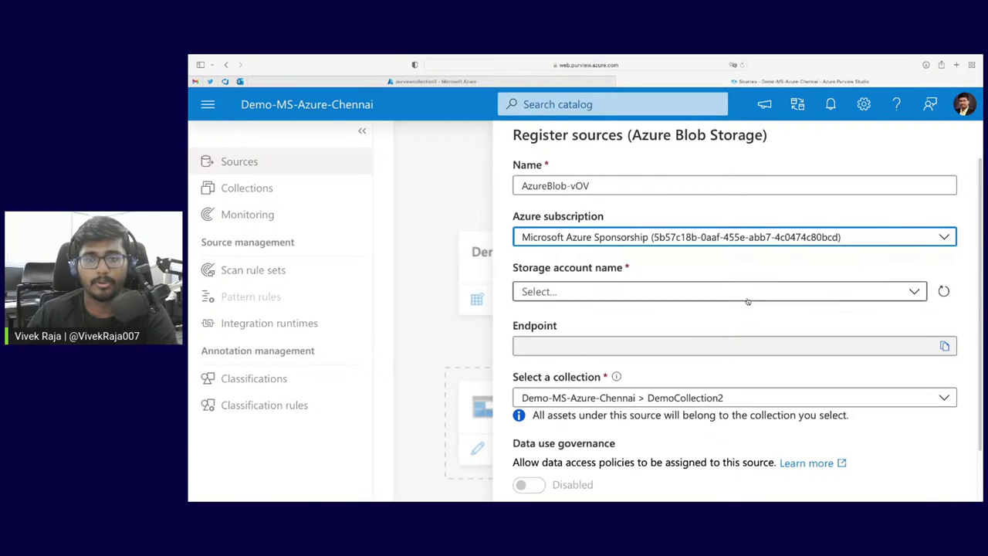
{"action": "left_click", "coordinate": [705, 296]}
{"action": "scroll", "coordinate": [647, 360], "scroll_direction": "down", "scroll_amount": 2}
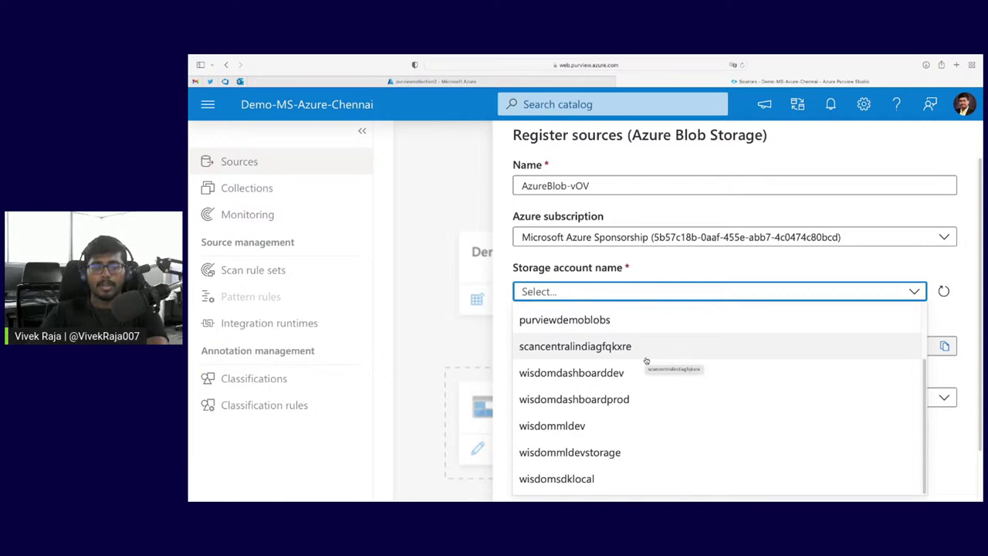
{"action": "scroll", "coordinate": [764, 275], "scroll_direction": "down", "scroll_amount": 2}
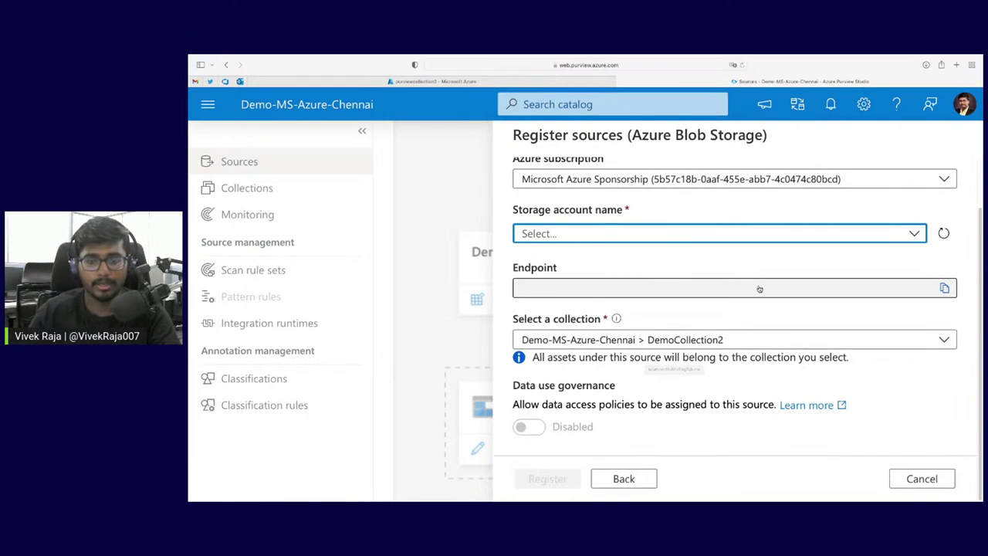
{"action": "scroll", "coordinate": [685, 314], "scroll_direction": "up", "scroll_amount": 1}
{"action": "left_click", "coordinate": [702, 254]}
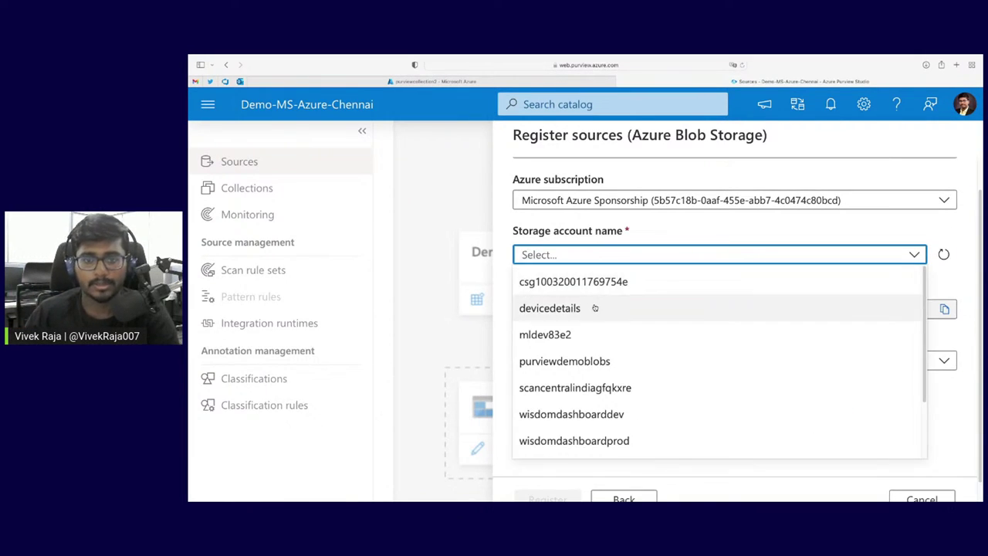
{"action": "scroll", "coordinate": [578, 337], "scroll_direction": "down", "scroll_amount": 3}
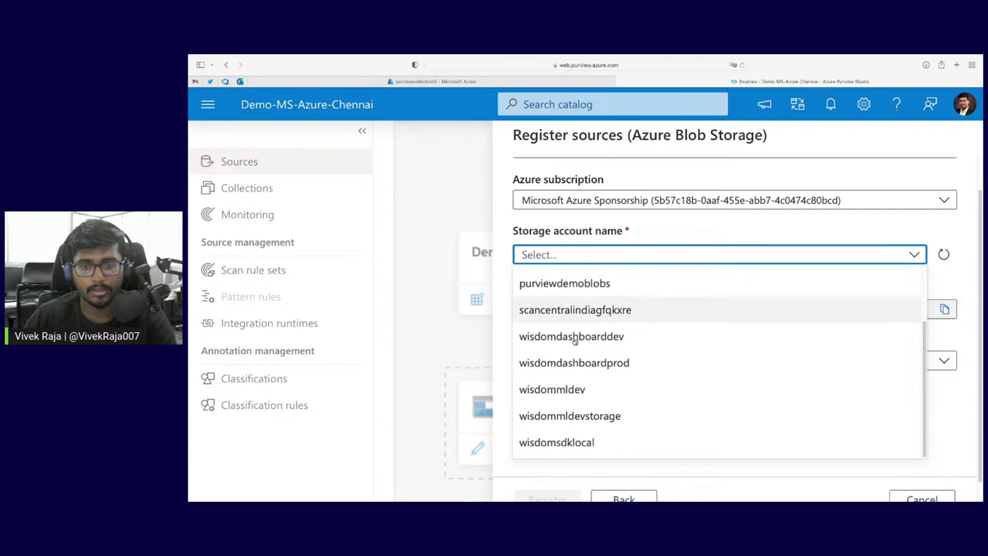
{"action": "scroll", "coordinate": [575, 339], "scroll_direction": "up", "scroll_amount": 3}
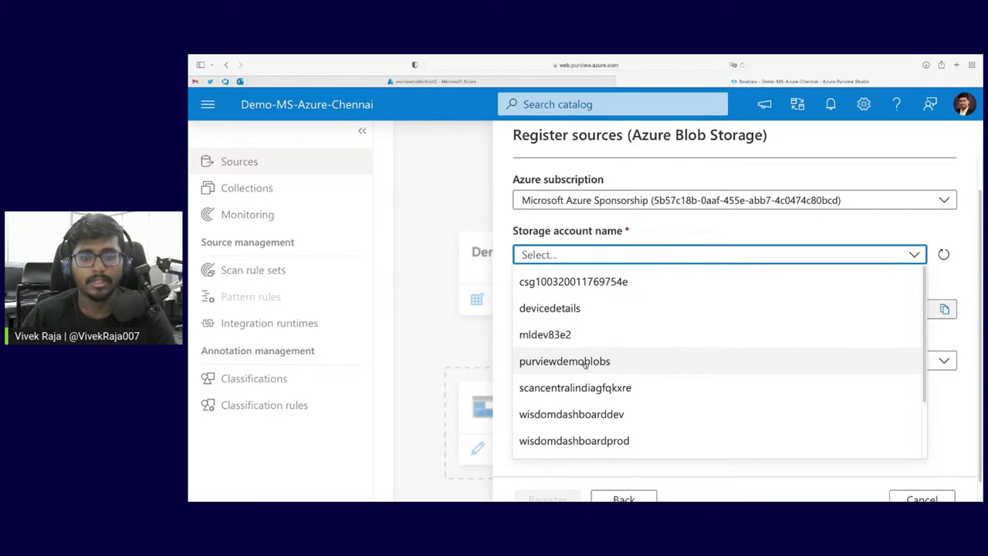
{"action": "left_click", "coordinate": [469, 318]}
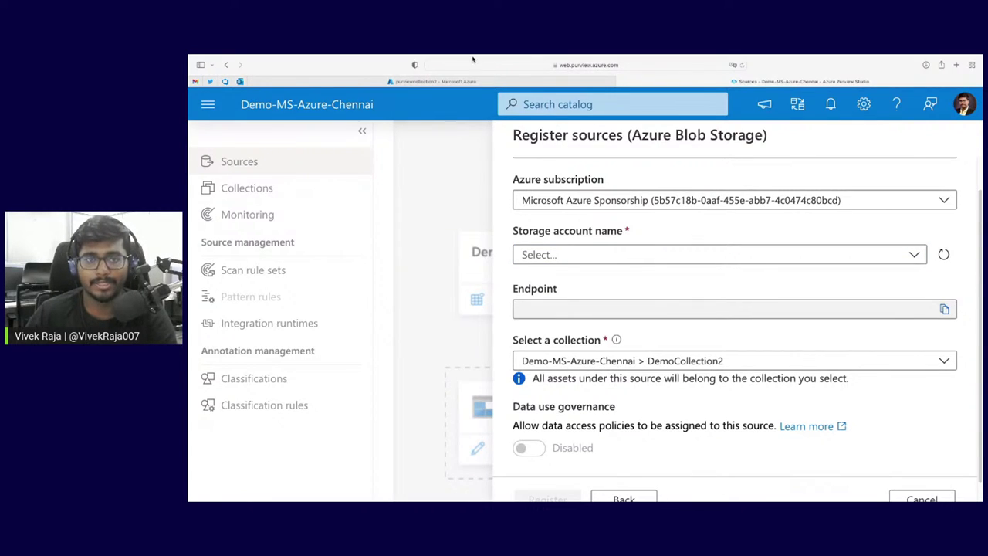
- Switch to the Azure portal and open the Access Control (IAM) settings of the purviewcollection2 storage account
{"action": "left_click", "coordinate": [463, 87]}
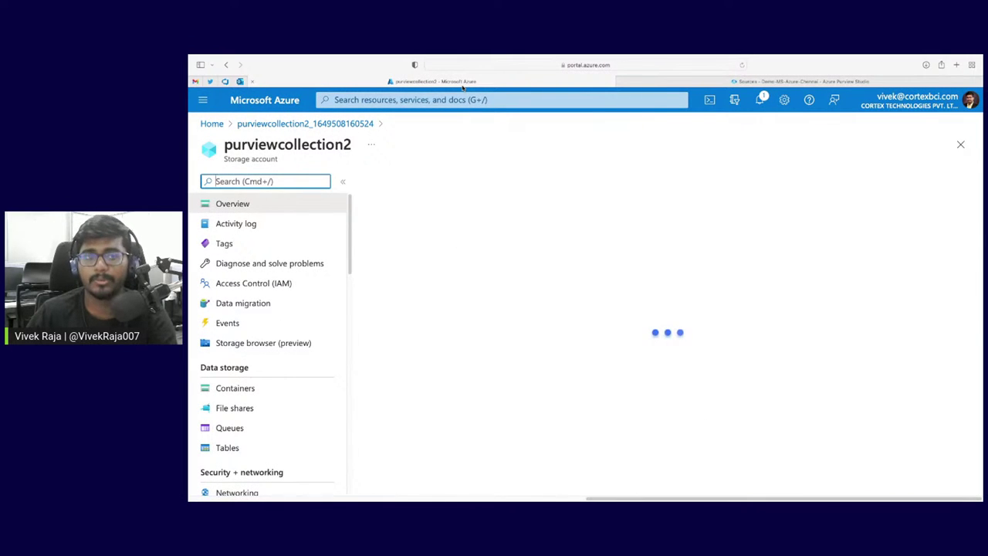
{"action": "left_click", "coordinate": [252, 284]}
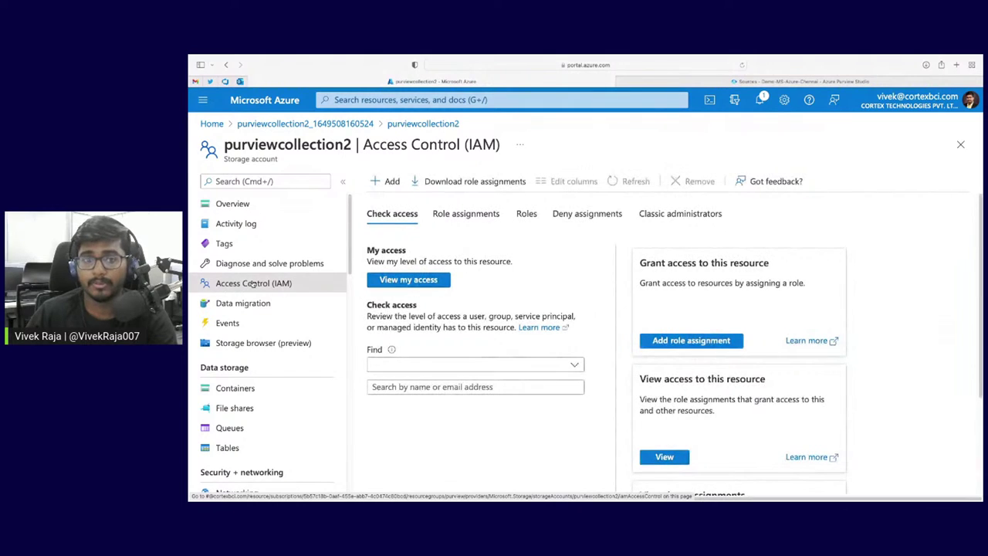
- Start a role assignment on the purviewcollection2 storage account and choose the Storage Blob Data Reader role
{"action": "left_click", "coordinate": [384, 180]}
{"action": "left_click", "coordinate": [392, 205]}
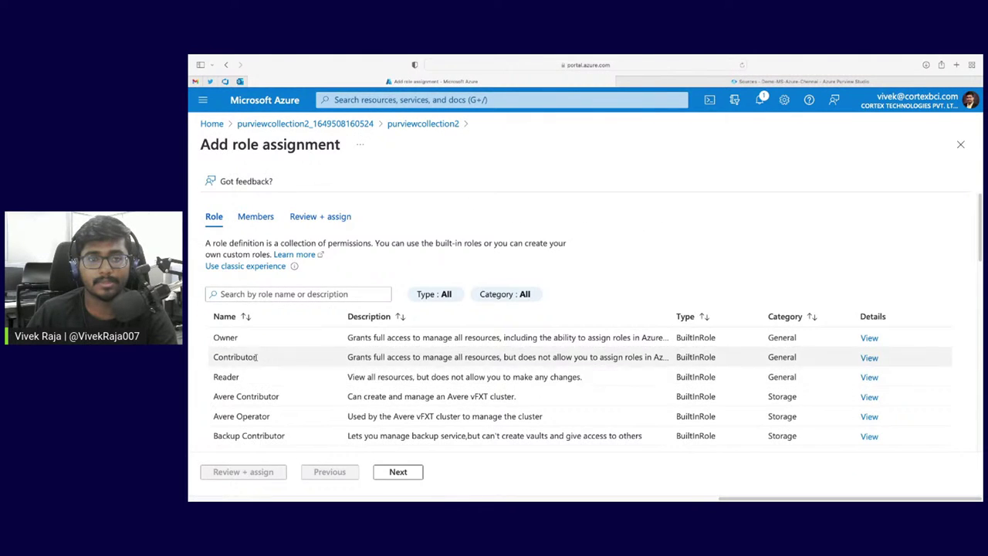
{"action": "left_click", "coordinate": [278, 294]}
{"action": "type", "text": "blob"}
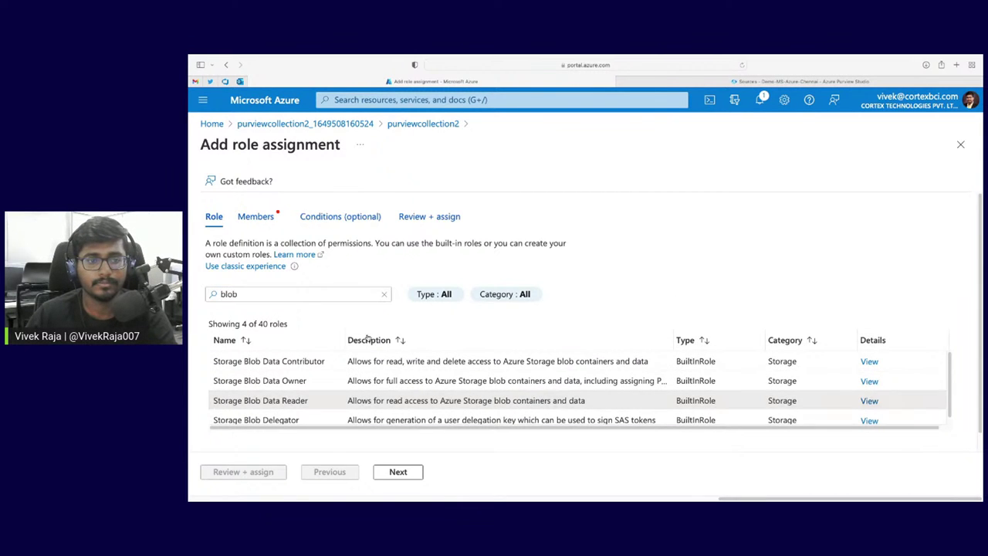
{"action": "scroll", "coordinate": [356, 349], "scroll_direction": "down", "scroll_amount": 1}
- Add the Azure Purview account Demo-MS-Azure-Chennai from the Microsoft Azure Sponsorship subscription as the role's managed identity member
{"action": "left_click", "coordinate": [256, 216]}
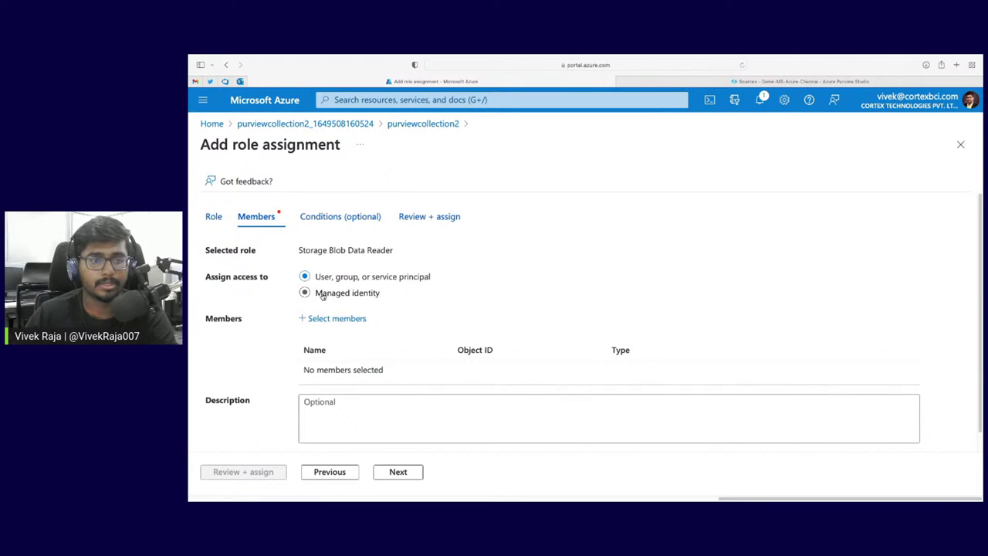
{"action": "left_click", "coordinate": [335, 318]}
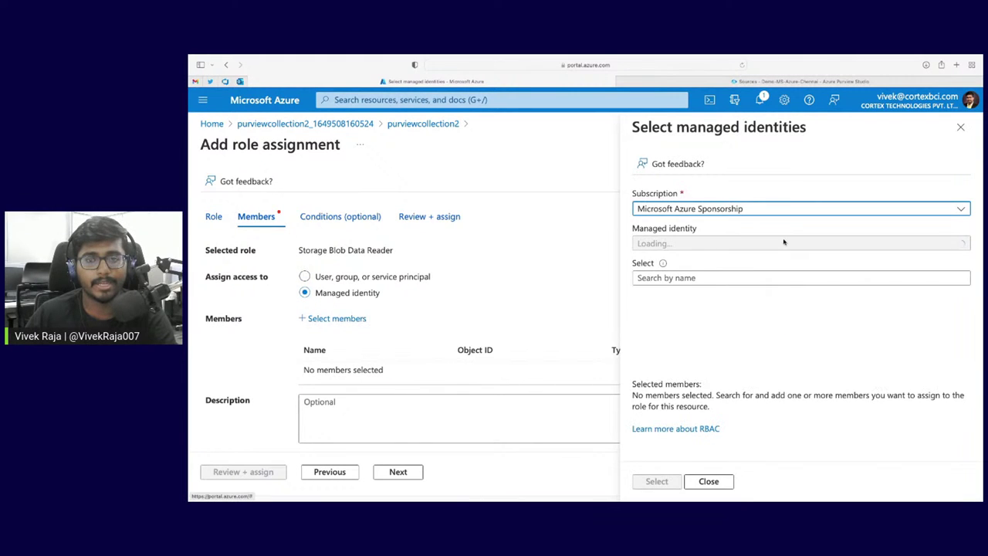
{"action": "left_click", "coordinate": [729, 244]}
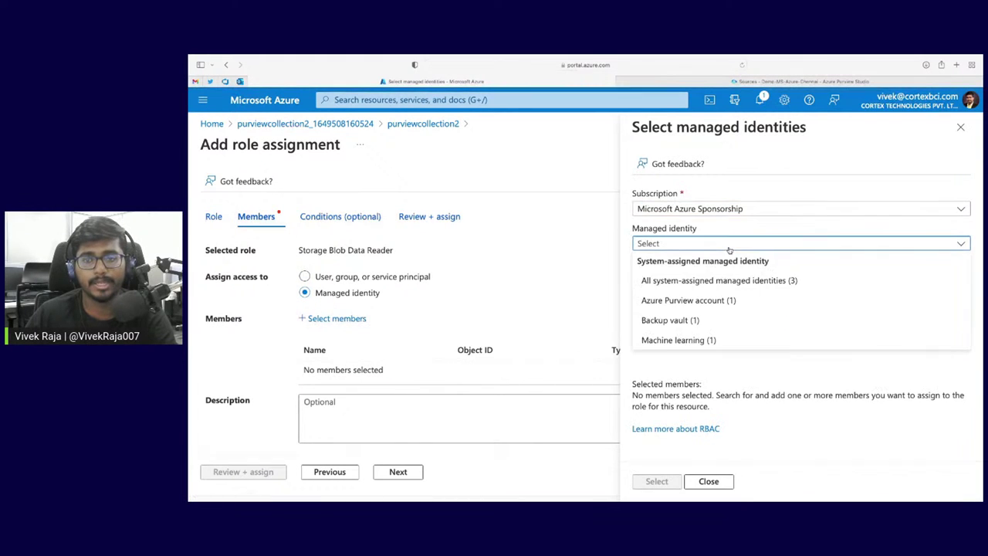
{"action": "left_click", "coordinate": [695, 301]}
{"action": "left_click", "coordinate": [716, 313]}
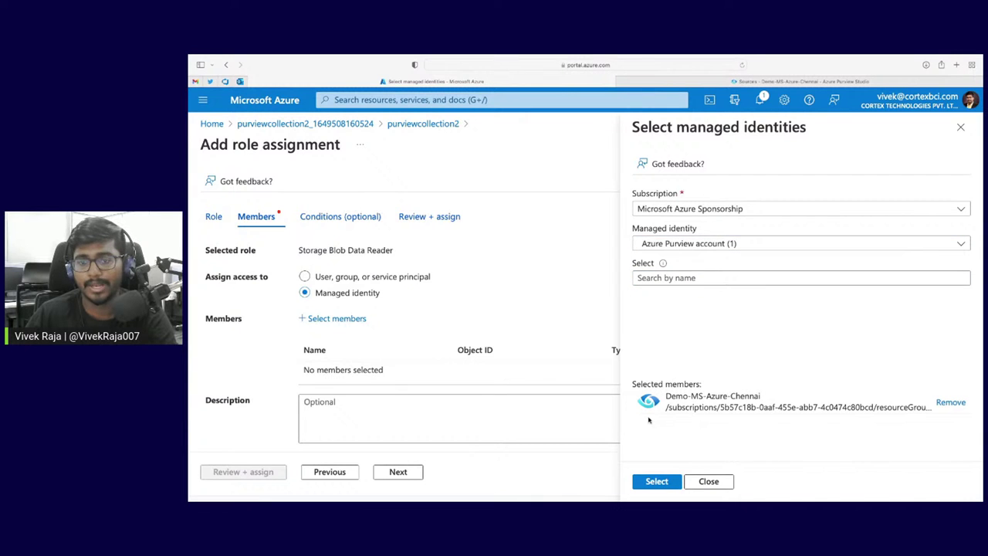
{"action": "left_click", "coordinate": [657, 479]}
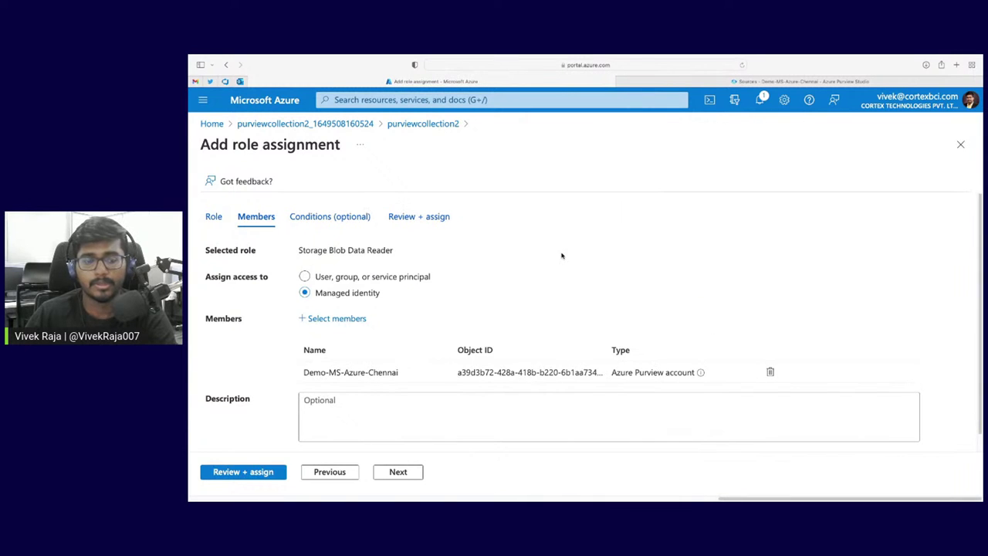
- Review and assign the Storage Blob Data Reader role, and dismiss the resulting notification
{"action": "left_click", "coordinate": [245, 472]}
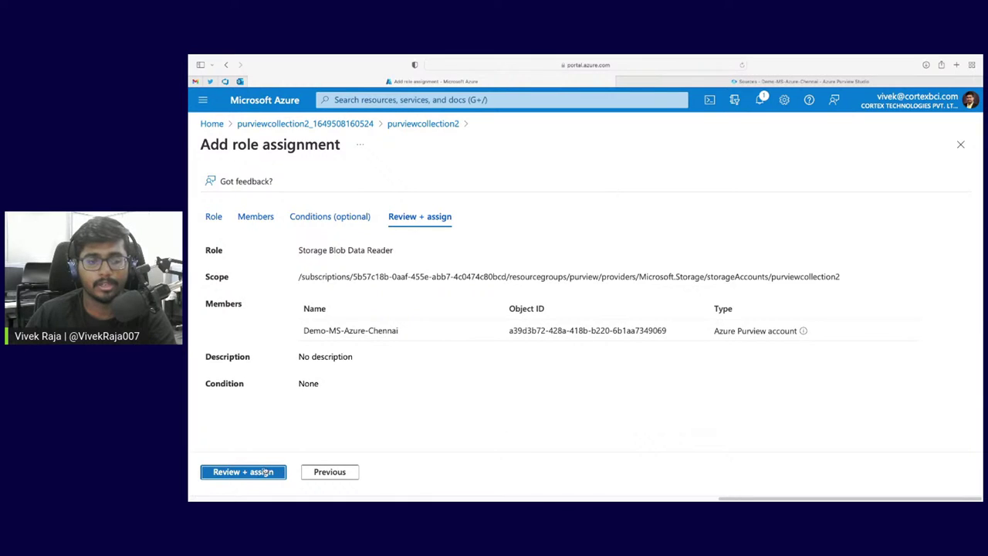
{"action": "left_click", "coordinate": [265, 473]}
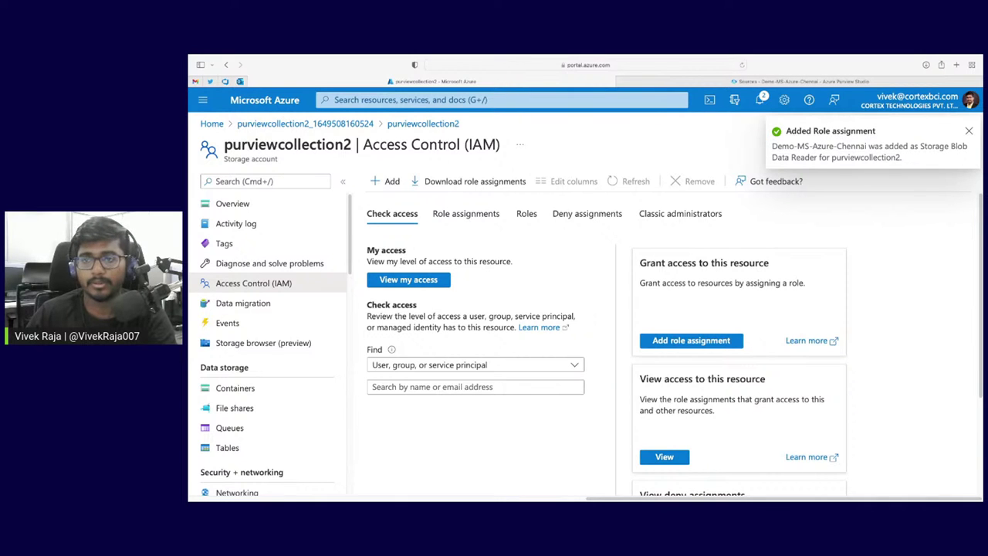
{"action": "left_click", "coordinate": [969, 133]}
- Switch to Azure Purview Studio and look for purviewcollection2 among the source form's storage accounts
{"action": "key", "text": "ctrl+Tab"}
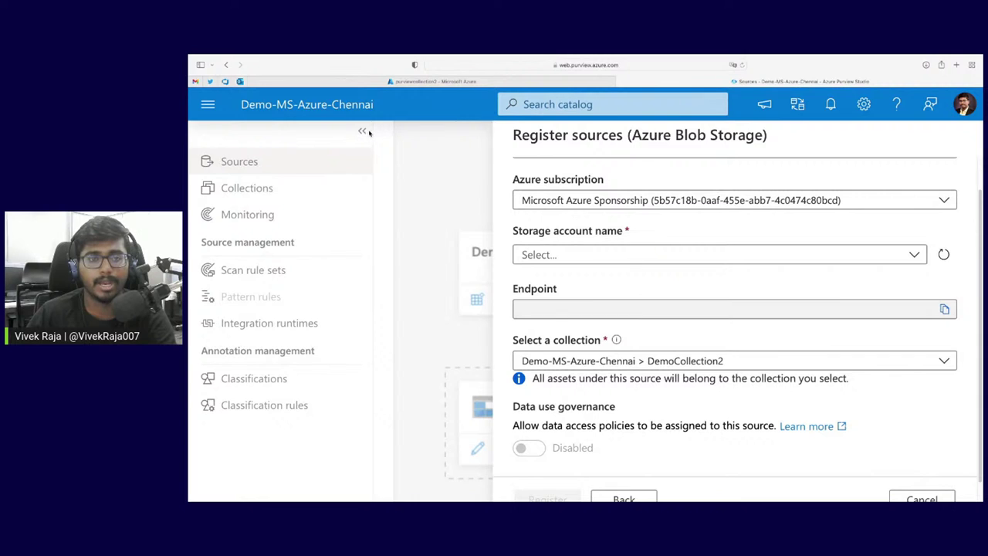
{"action": "left_click", "coordinate": [647, 317]}
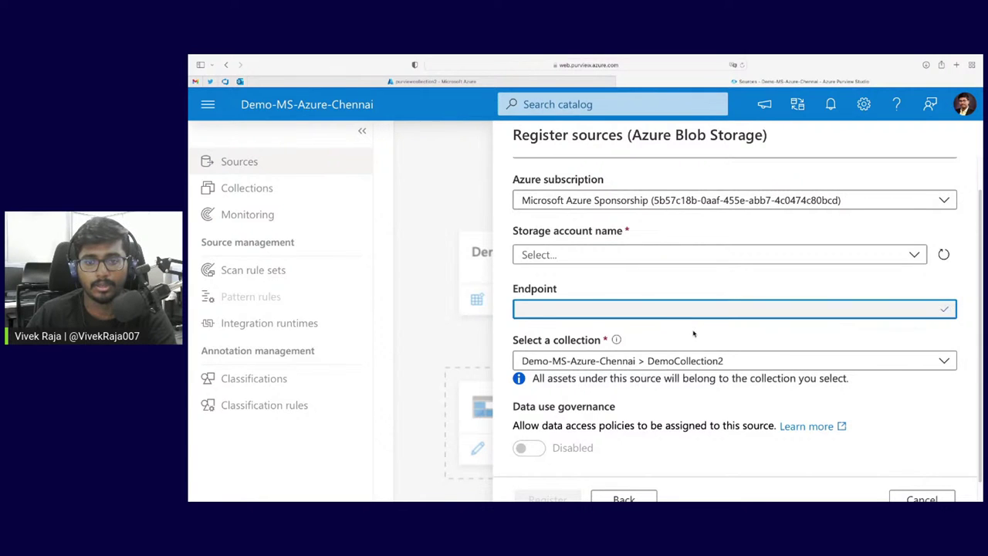
{"action": "left_click", "coordinate": [614, 255]}
{"action": "scroll", "coordinate": [613, 324], "scroll_direction": "down", "scroll_amount": 1}
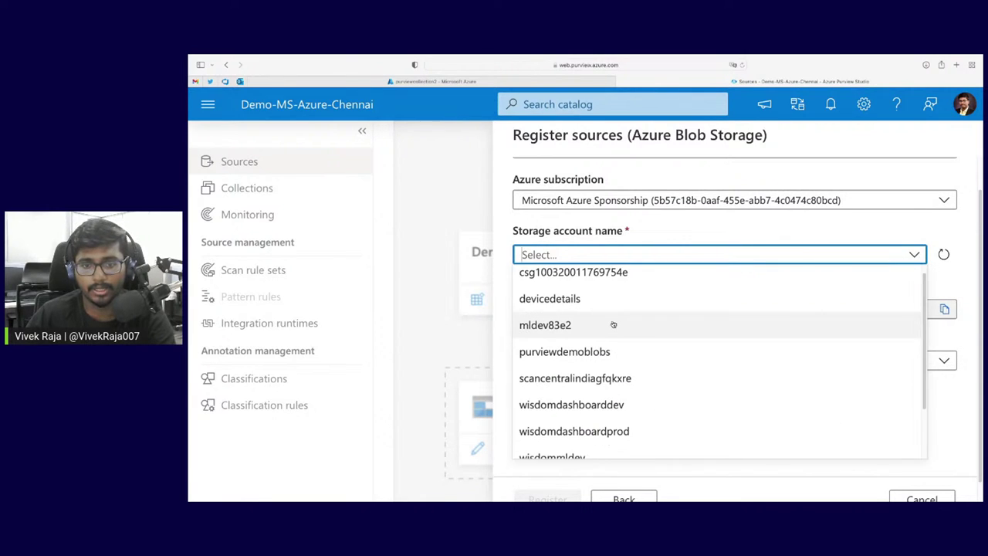
{"action": "scroll", "coordinate": [613, 324], "scroll_direction": "down", "scroll_amount": 2}
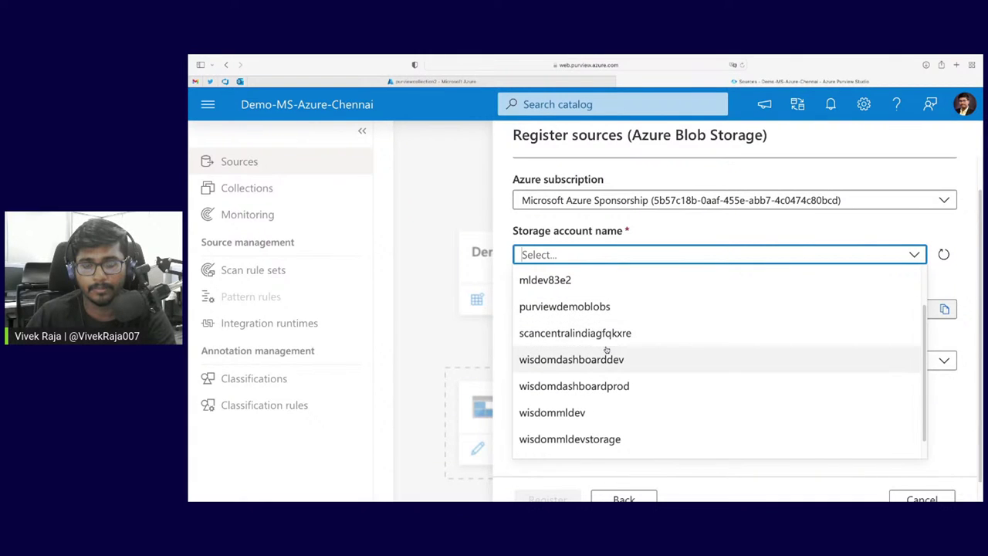
{"action": "scroll", "coordinate": [611, 340], "scroll_direction": "down", "scroll_amount": 1}
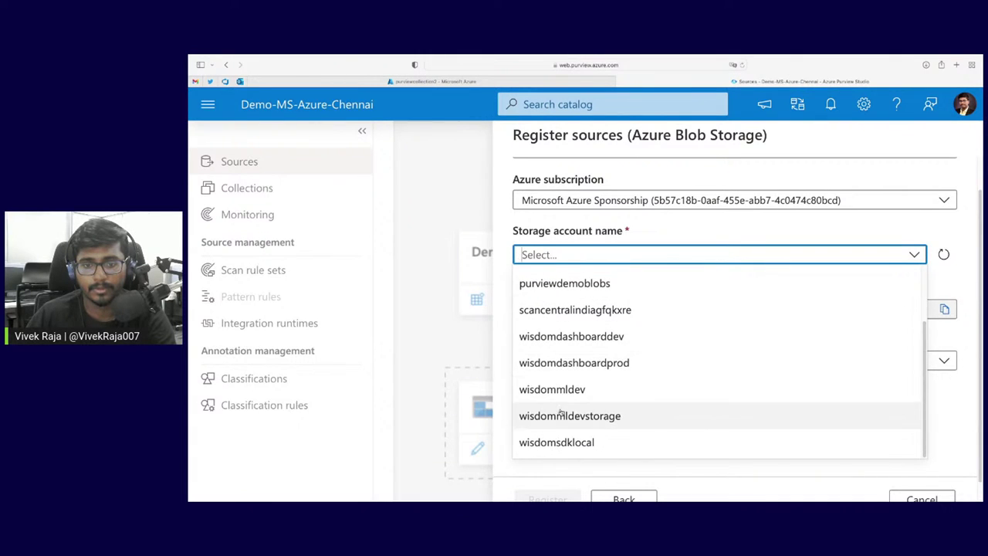
{"action": "left_click", "coordinate": [528, 463]}
- Go back to the source type selection and cancel the Azure Blob Storage registration
{"action": "left_click", "coordinate": [624, 499]}
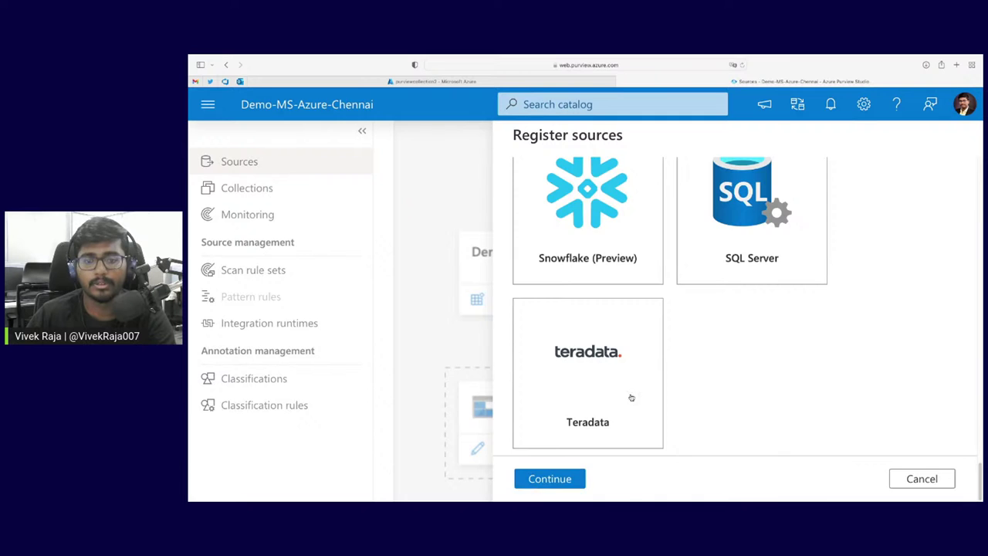
{"action": "scroll", "coordinate": [651, 386], "scroll_direction": "up", "scroll_amount": 5}
{"action": "scroll", "coordinate": [793, 437], "scroll_direction": "down", "scroll_amount": 2}
{"action": "scroll", "coordinate": [792, 436], "scroll_direction": "down", "scroll_amount": 3}
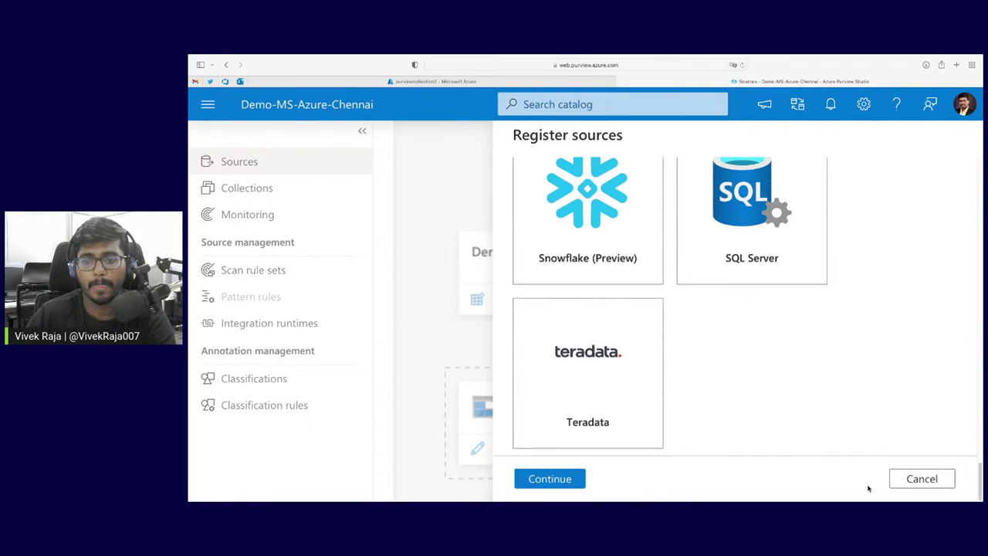
{"action": "left_click", "coordinate": [911, 481]}
- Start registering another Azure Blob Storage source under DemoCollection2 and continue to its registration form
{"action": "left_click", "coordinate": [706, 301]}
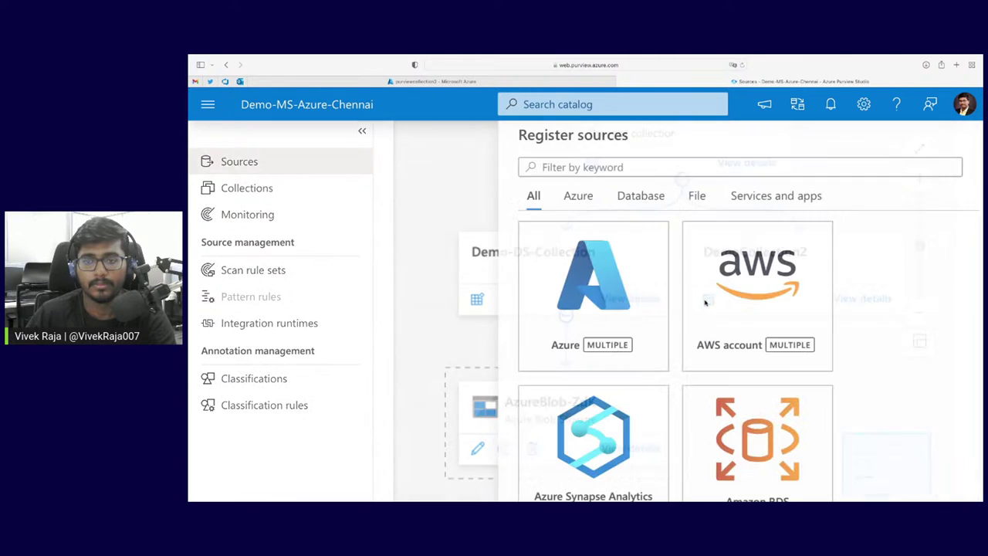
{"action": "scroll", "coordinate": [574, 422], "scroll_direction": "down", "scroll_amount": 4}
{"action": "scroll", "coordinate": [573, 421], "scroll_direction": "down", "scroll_amount": 3}
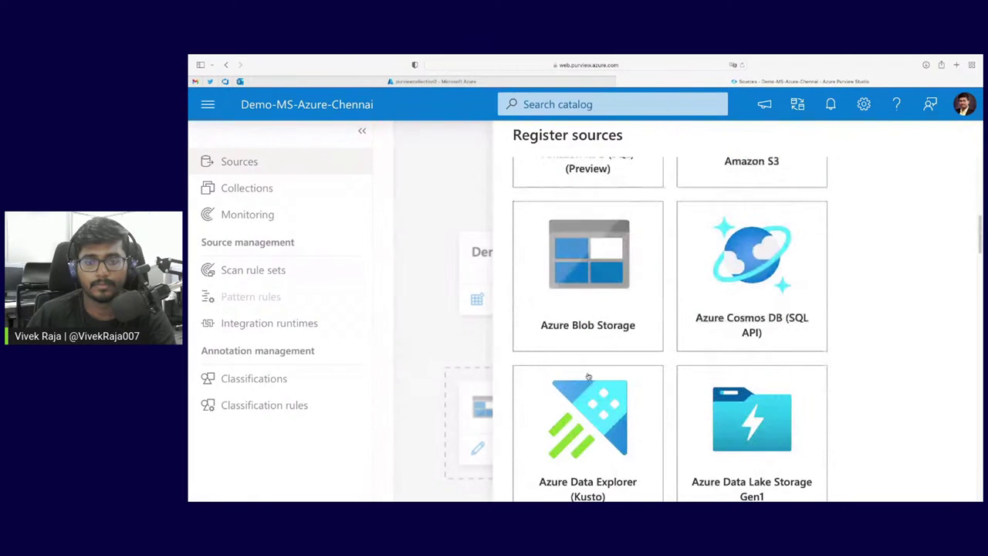
{"action": "left_click", "coordinate": [544, 342]}
{"action": "scroll", "coordinate": [776, 339], "scroll_direction": "down", "scroll_amount": 3}
{"action": "scroll", "coordinate": [919, 458], "scroll_direction": "down", "scroll_amount": 10}
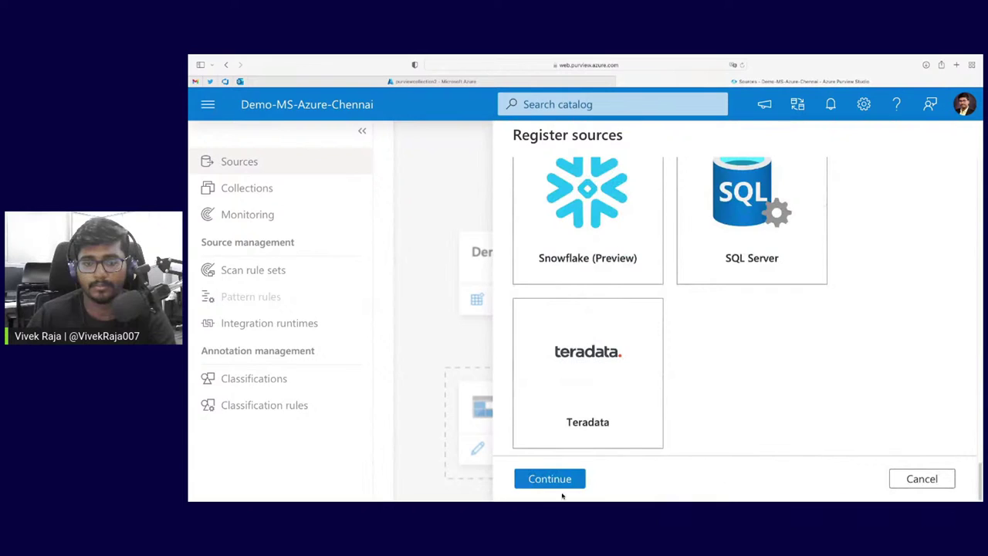
{"action": "left_click", "coordinate": [533, 482]}
- Set the source's subscription to Microsoft Azure Sponsorship and look through its storage accounts for purviewcollection2
{"action": "left_click", "coordinate": [595, 236]}
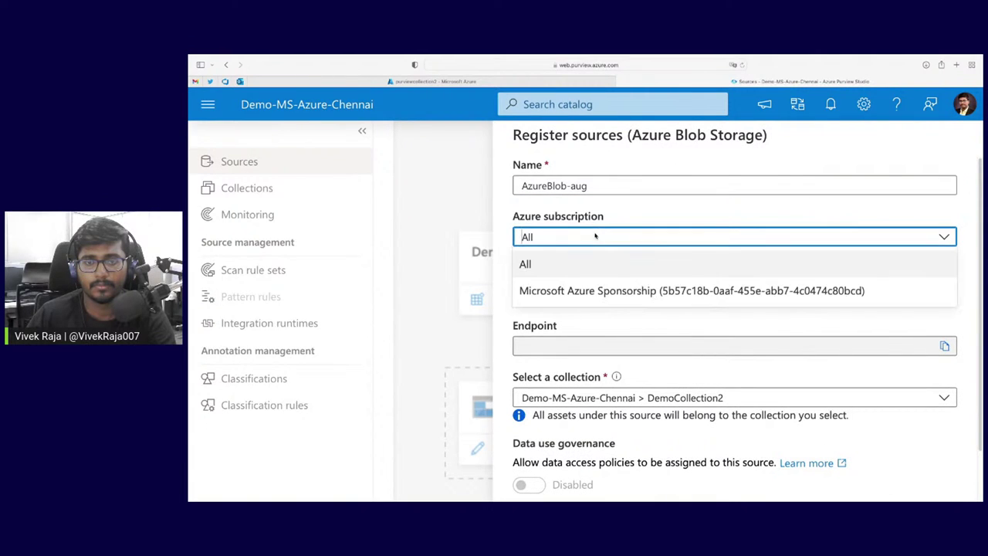
{"action": "left_click", "coordinate": [591, 291]}
{"action": "left_click", "coordinate": [592, 292]}
{"action": "scroll", "coordinate": [548, 363], "scroll_direction": "down", "scroll_amount": 3}
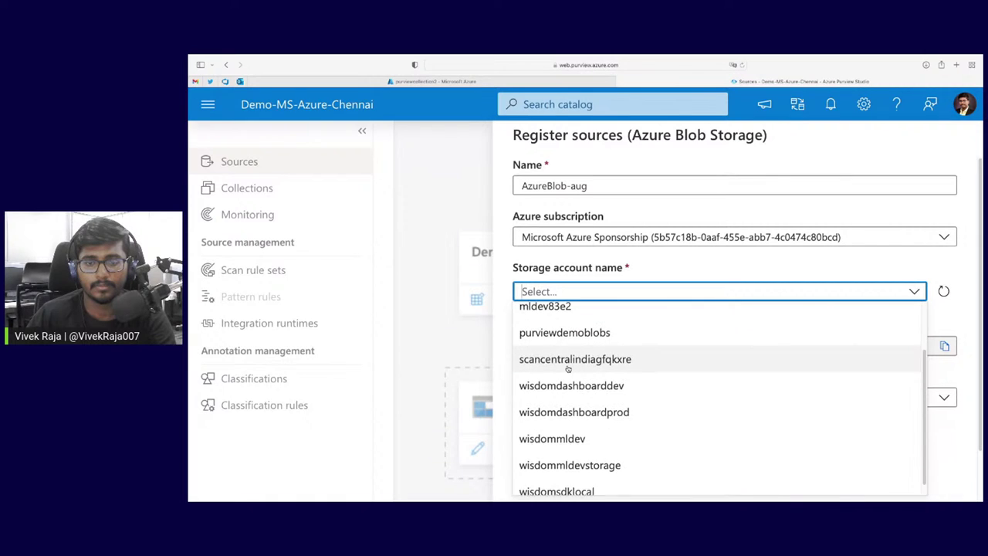
{"action": "scroll", "coordinate": [568, 370], "scroll_direction": "down", "scroll_amount": 1}
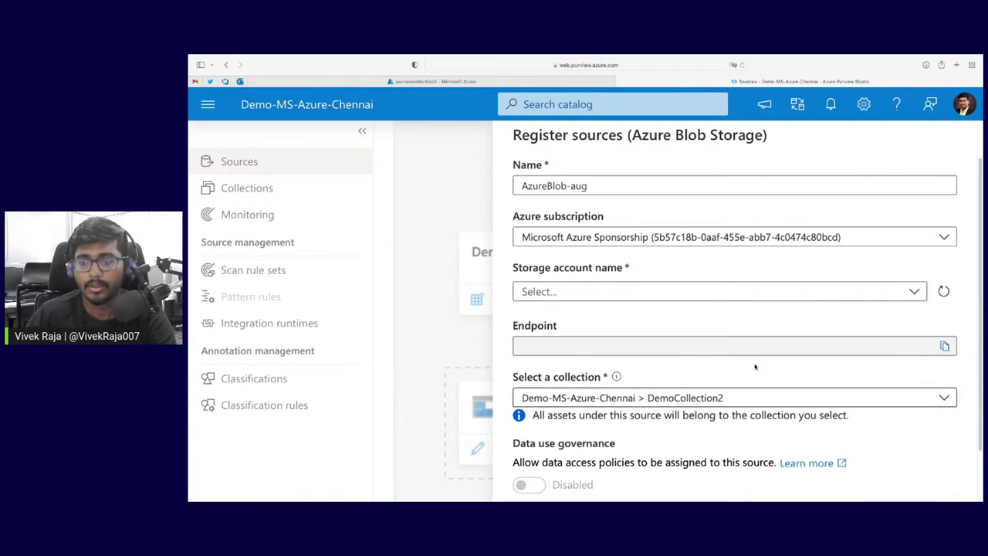
{"action": "left_click", "coordinate": [728, 292]}
{"action": "scroll", "coordinate": [849, 421], "scroll_direction": "down", "scroll_amount": 3}
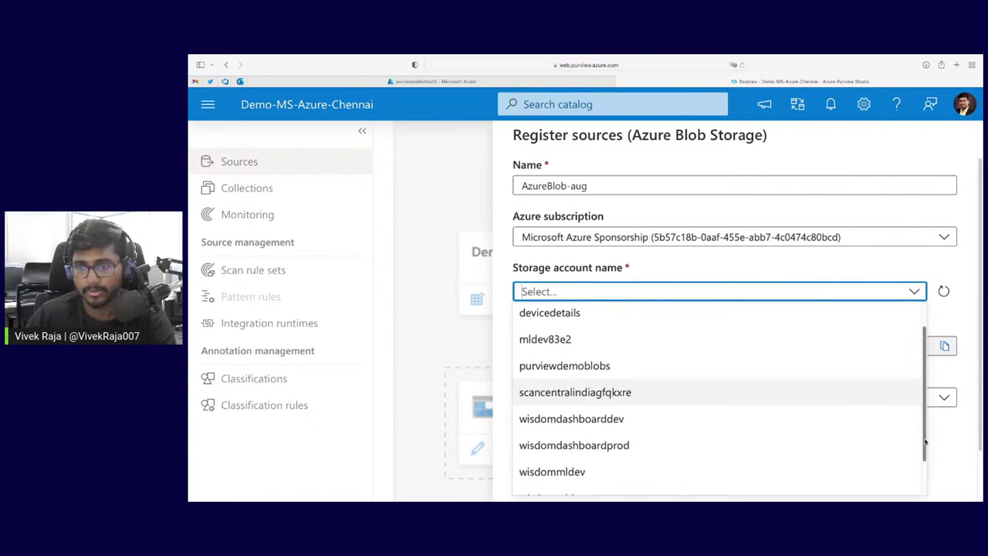
{"action": "left_click_drag", "start_coordinate": [927, 483], "coordinate": [932, 400]}
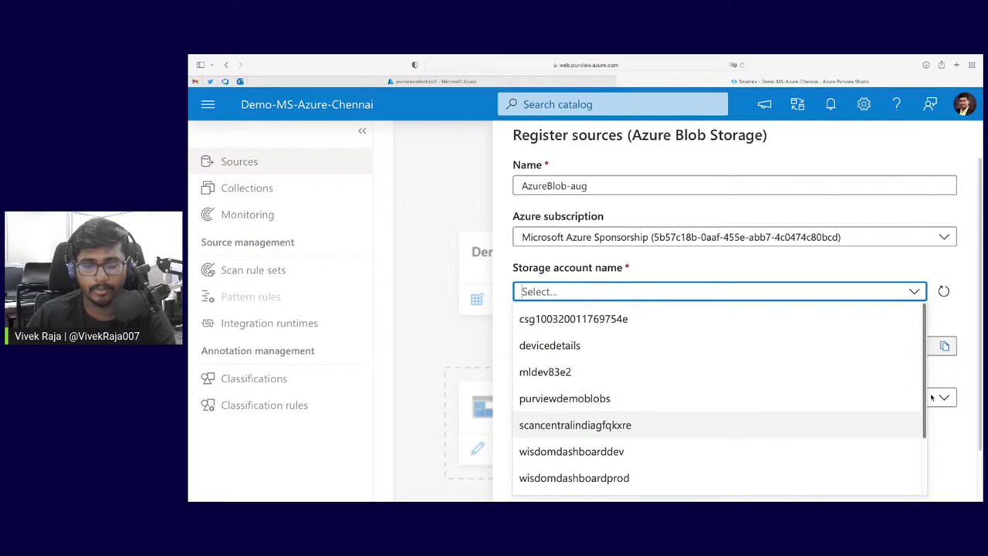
{"action": "left_click", "coordinate": [386, 337]}
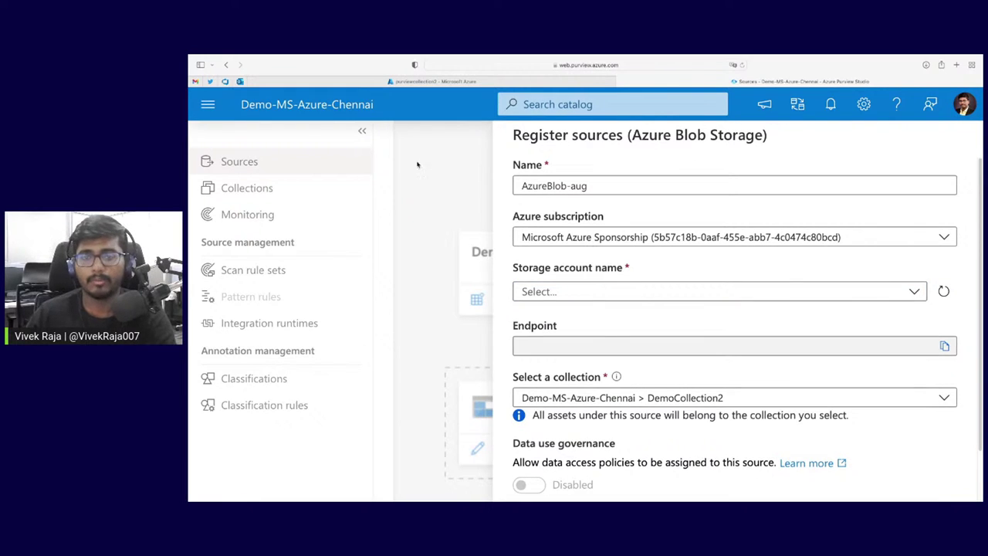
- View recent resources on the Azure portal home page, and recheck the Purview source form's storage accounts for purviewcollection2
{"action": "left_click", "coordinate": [434, 81]}
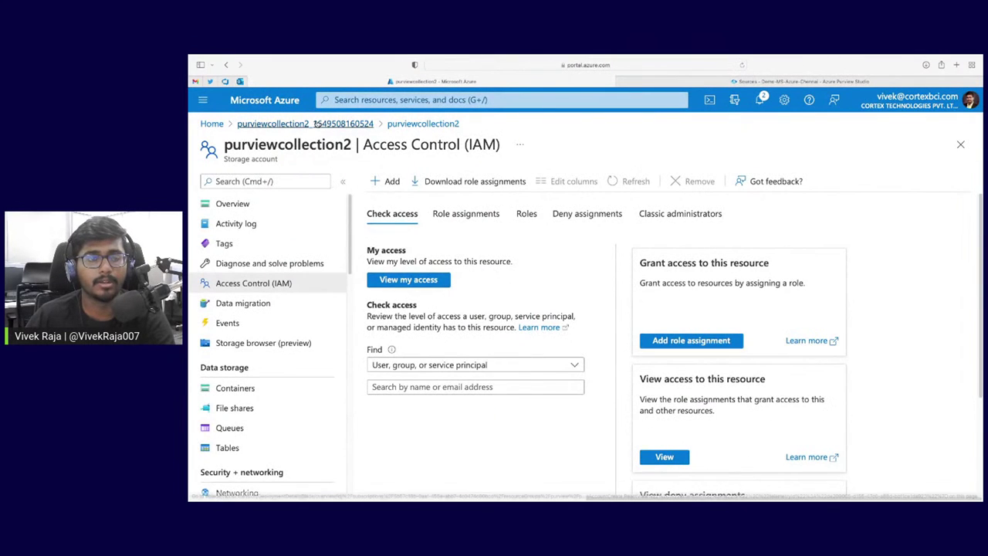
{"action": "left_click", "coordinate": [213, 125]}
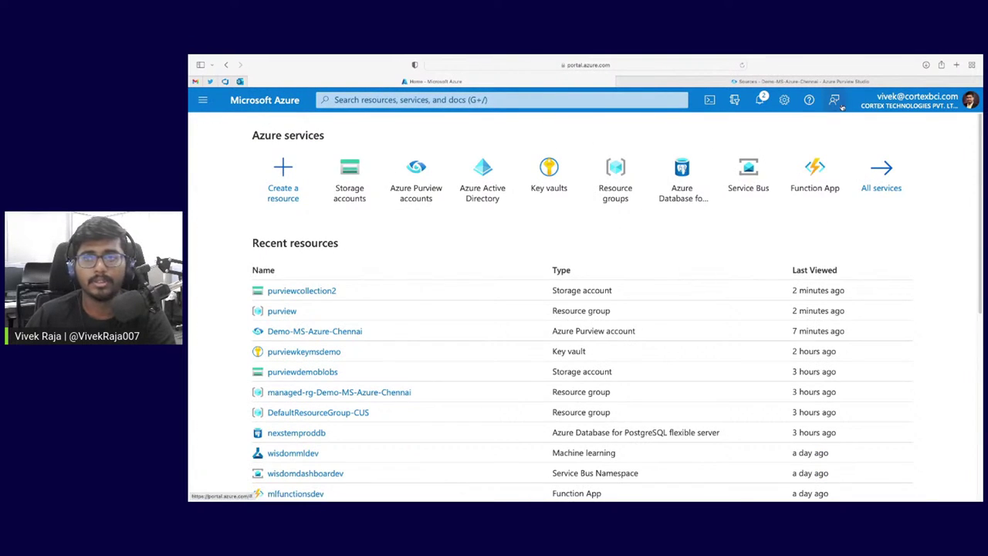
{"action": "left_click", "coordinate": [784, 81]}
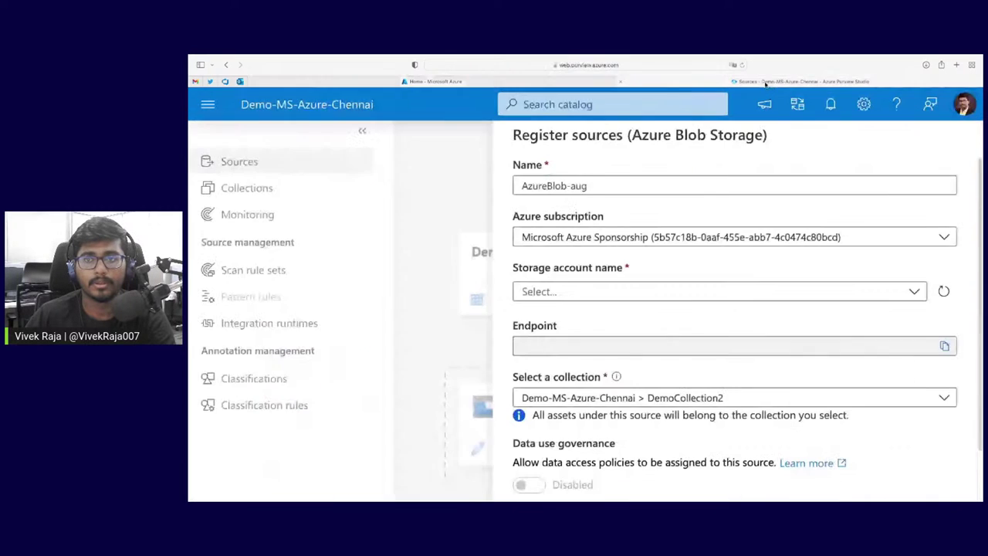
{"action": "scroll", "coordinate": [695, 309], "scroll_direction": "down", "scroll_amount": 1}
{"action": "left_click", "coordinate": [593, 251]}
{"action": "scroll", "coordinate": [571, 292], "scroll_direction": "down", "scroll_amount": 3}
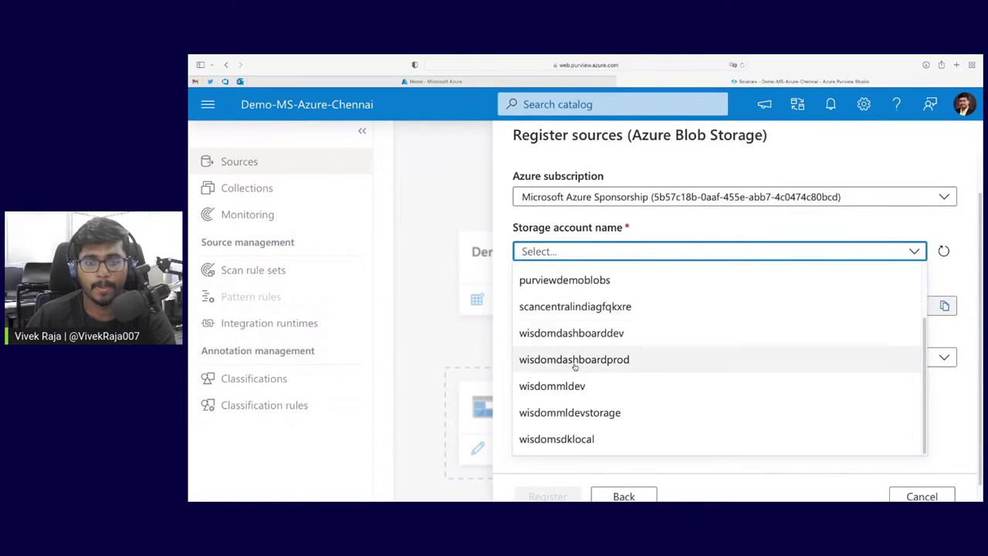
{"action": "scroll", "coordinate": [533, 441], "scroll_direction": "up", "scroll_amount": 2}
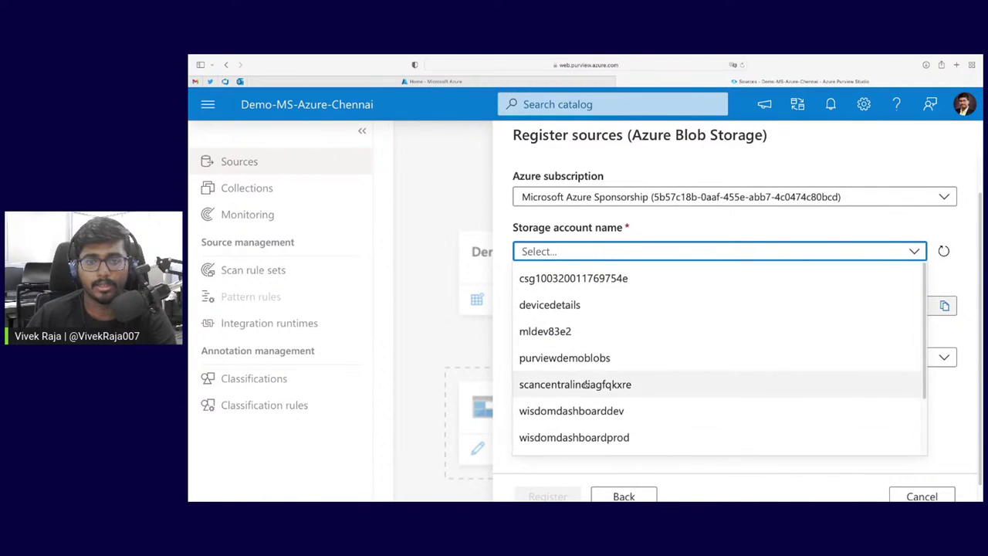
- Select the purviewdemoblobs storage account and try to register AzureBlob-aug in DemoCollection2 with data use governance disabled
{"action": "left_click", "coordinate": [548, 358]}
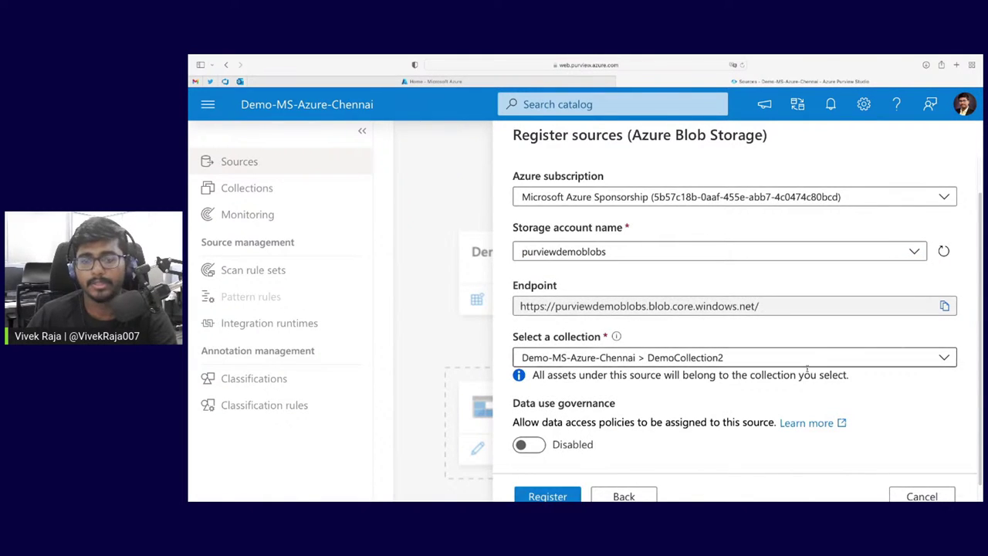
{"action": "scroll", "coordinate": [626, 401], "scroll_direction": "down", "scroll_amount": 1}
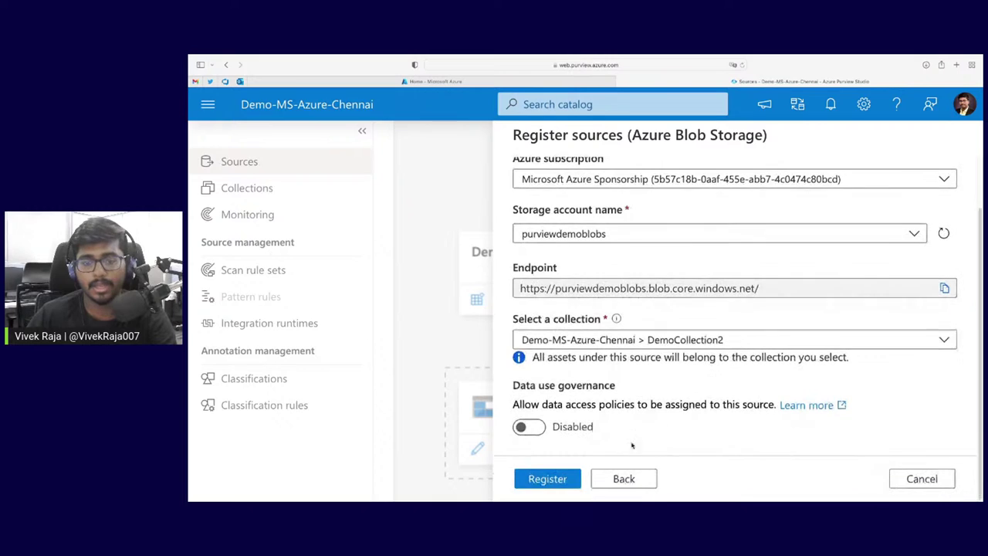
{"action": "left_click", "coordinate": [549, 479]}
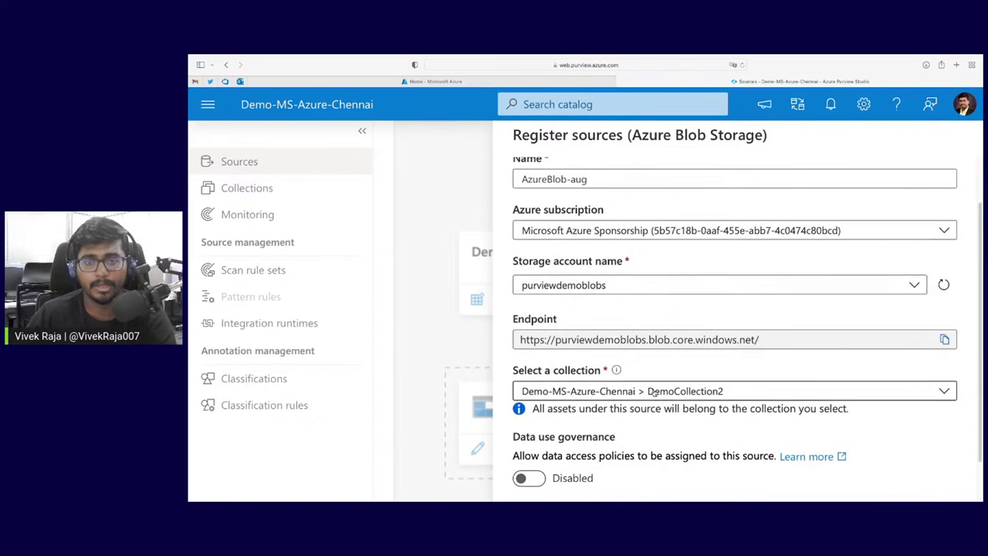
- Change the source's storage account to purviewcollection2 and register AzureBlob-aug in DemoCollection2
{"action": "left_click", "coordinate": [943, 233]}
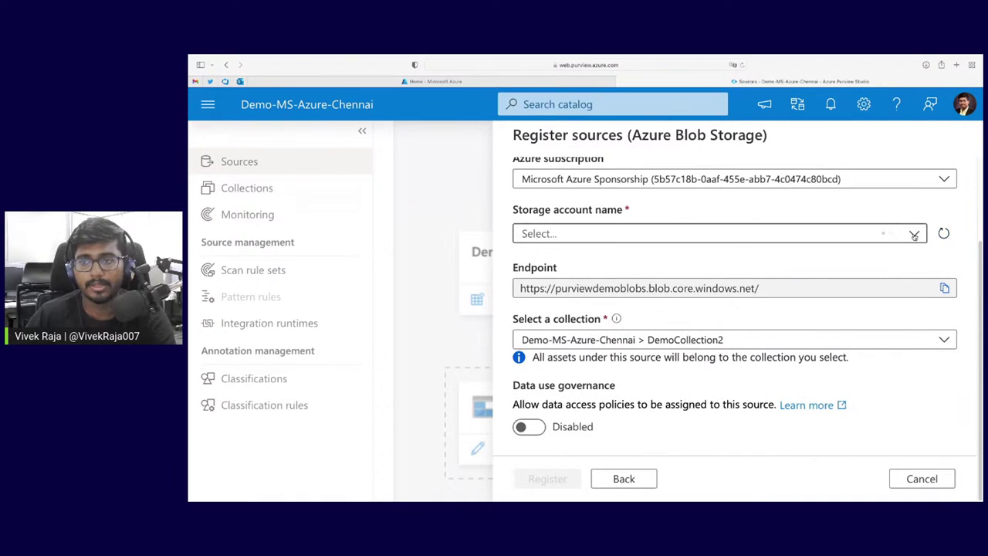
{"action": "left_click", "coordinate": [912, 234]}
{"action": "scroll", "coordinate": [669, 320], "scroll_direction": "down", "scroll_amount": 2}
{"action": "scroll", "coordinate": [669, 320], "scroll_direction": "up", "scroll_amount": 1}
{"action": "scroll", "coordinate": [669, 320], "scroll_direction": "down", "scroll_amount": 1}
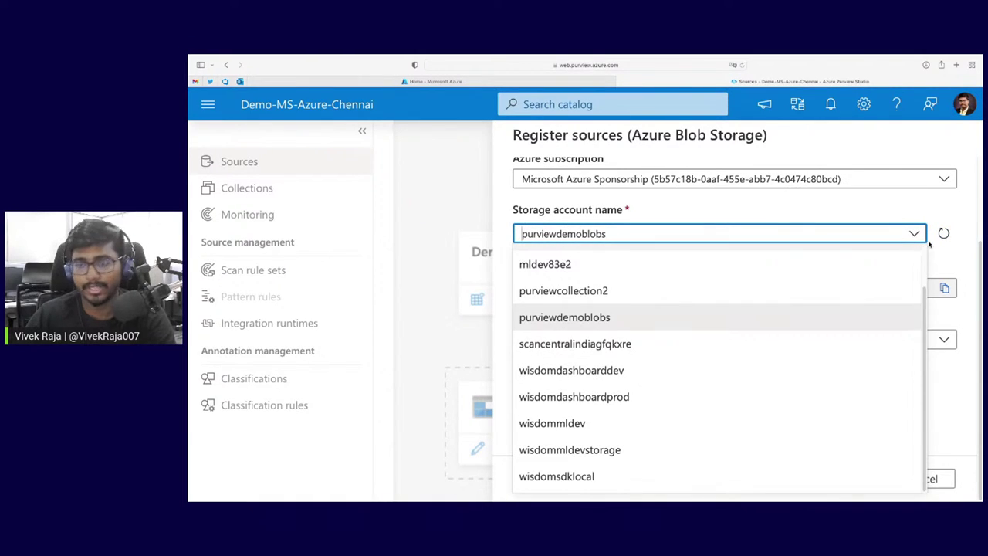
{"action": "left_click", "coordinate": [722, 292]}
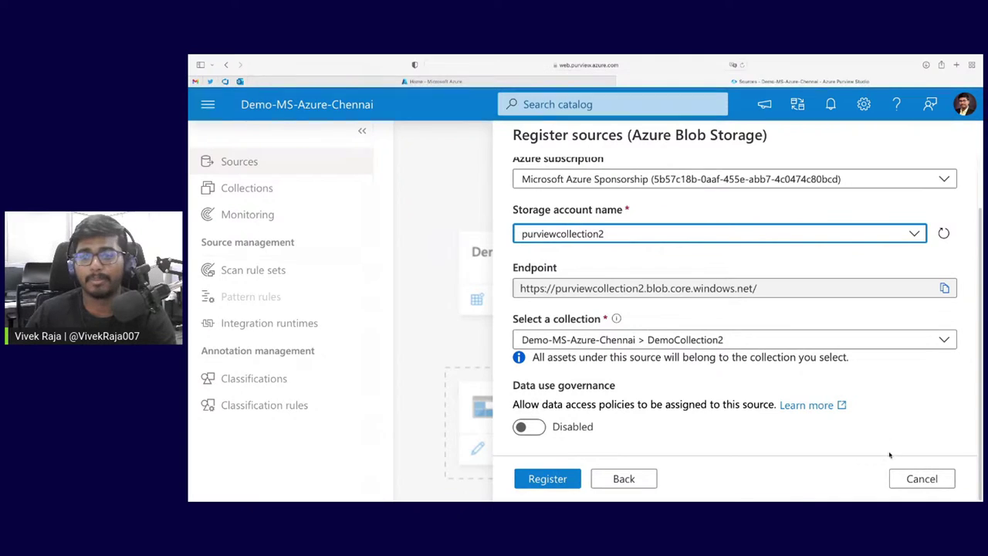
{"action": "left_click", "coordinate": [549, 483]}
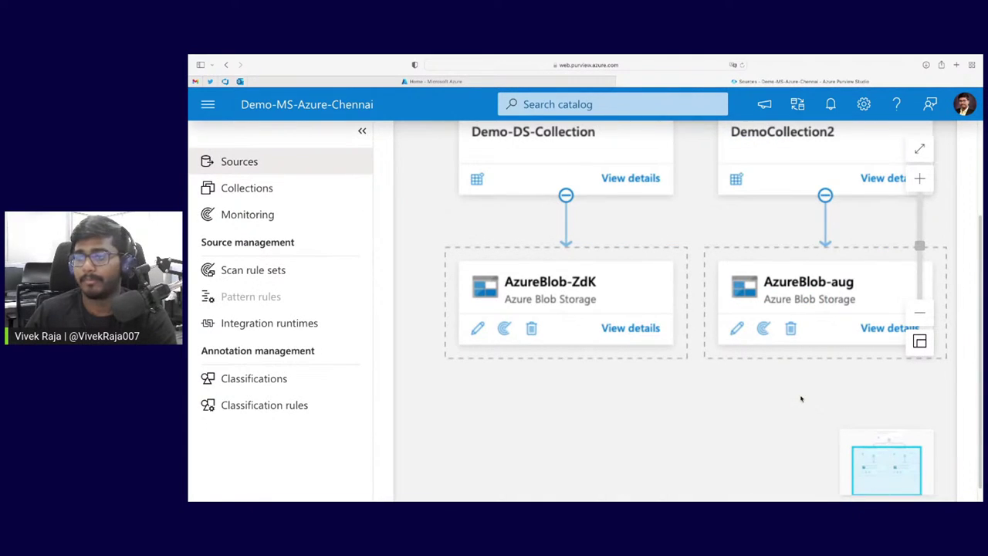
- Start a new scan from AzureBlob-aug's details, using the Azure Purview MSI (system) credential, and test its connection
{"action": "left_click", "coordinate": [883, 332]}
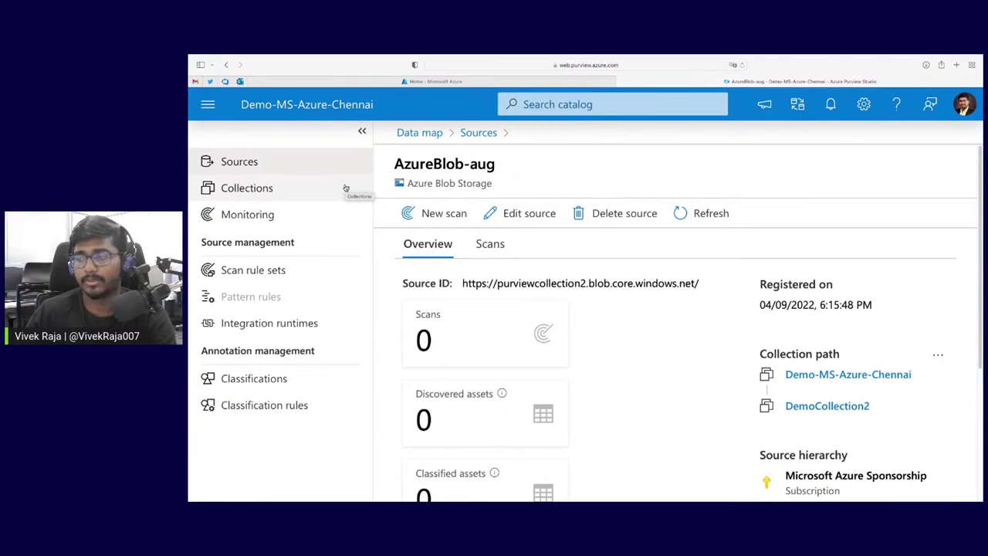
{"action": "left_click", "coordinate": [446, 214]}
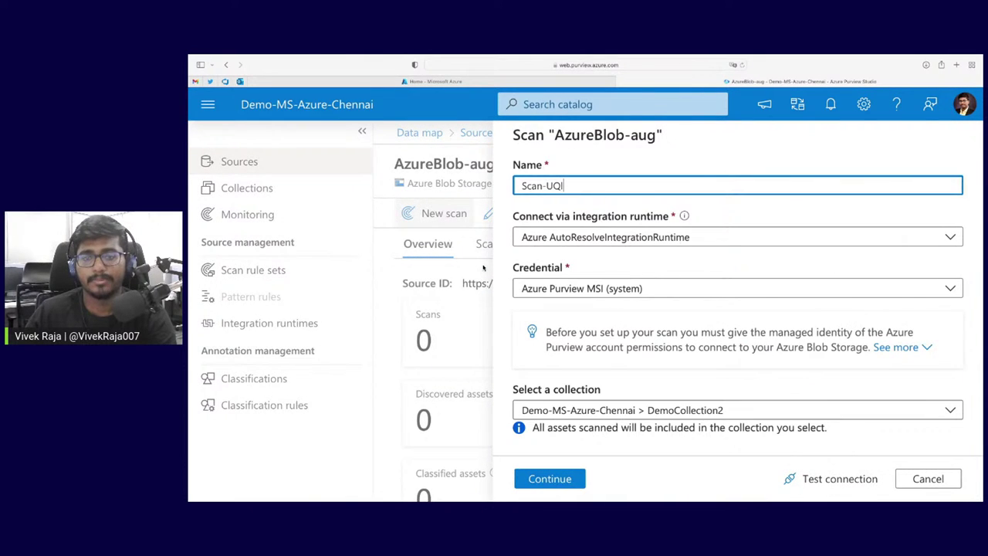
{"action": "left_click", "coordinate": [601, 289]}
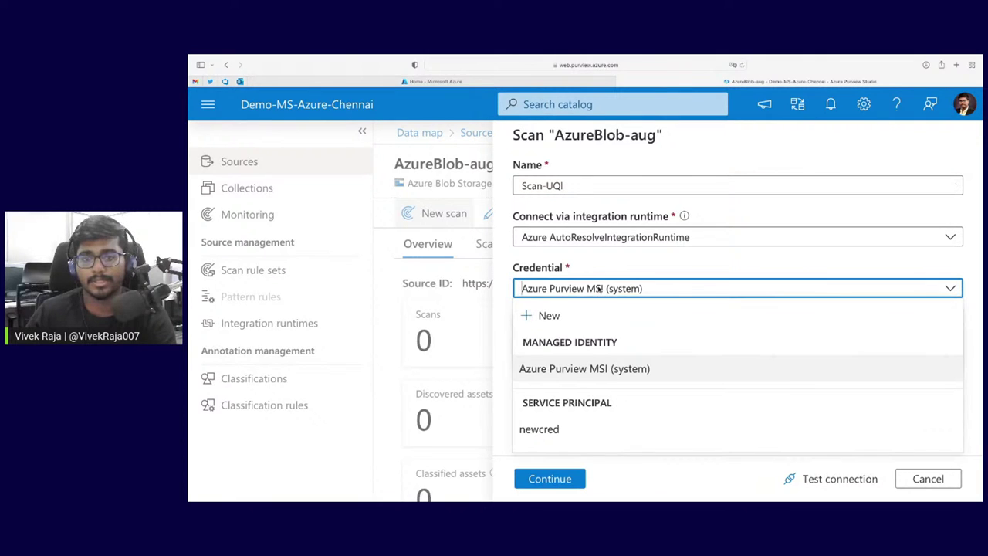
{"action": "left_click", "coordinate": [601, 289]}
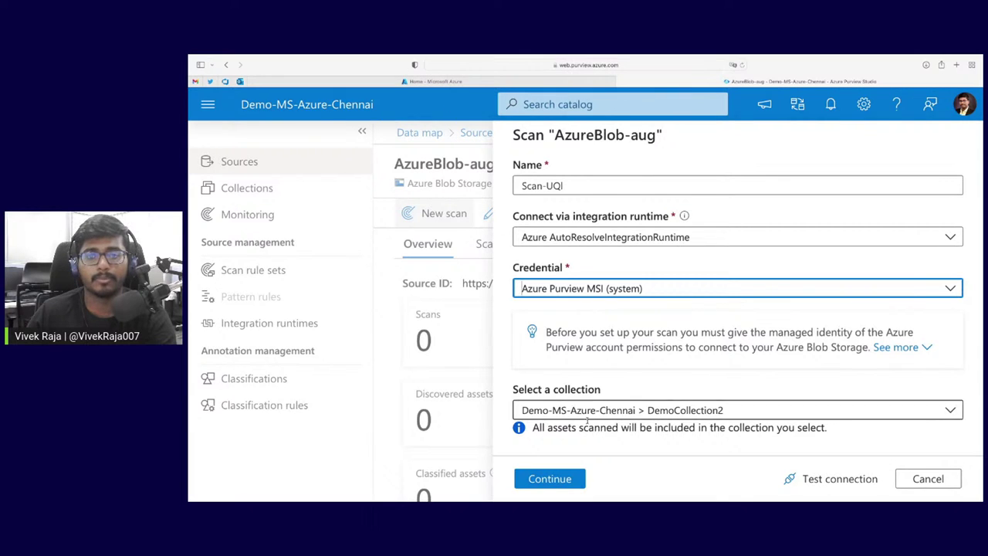
{"action": "left_click", "coordinate": [624, 190]}
{"action": "left_click", "coordinate": [613, 293]}
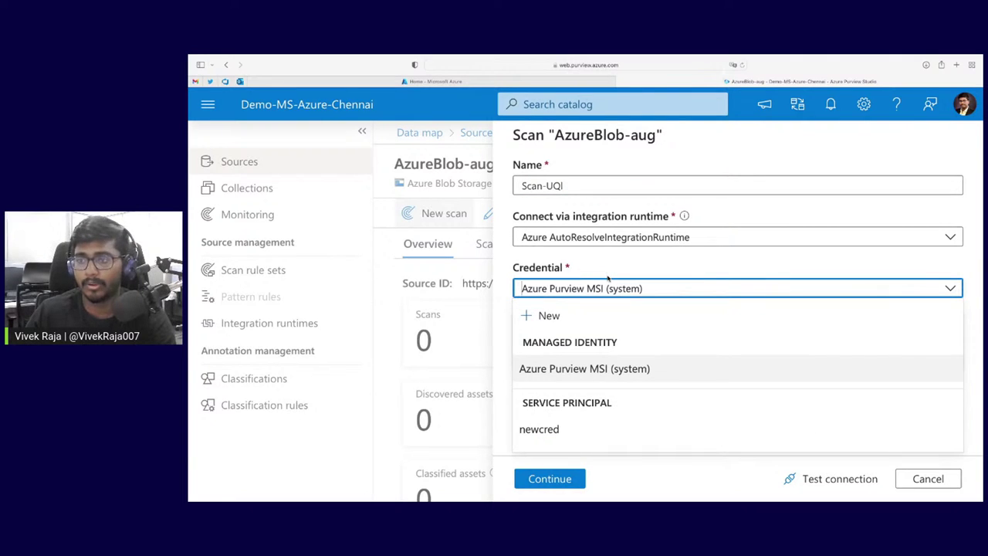
{"action": "left_click", "coordinate": [624, 377]}
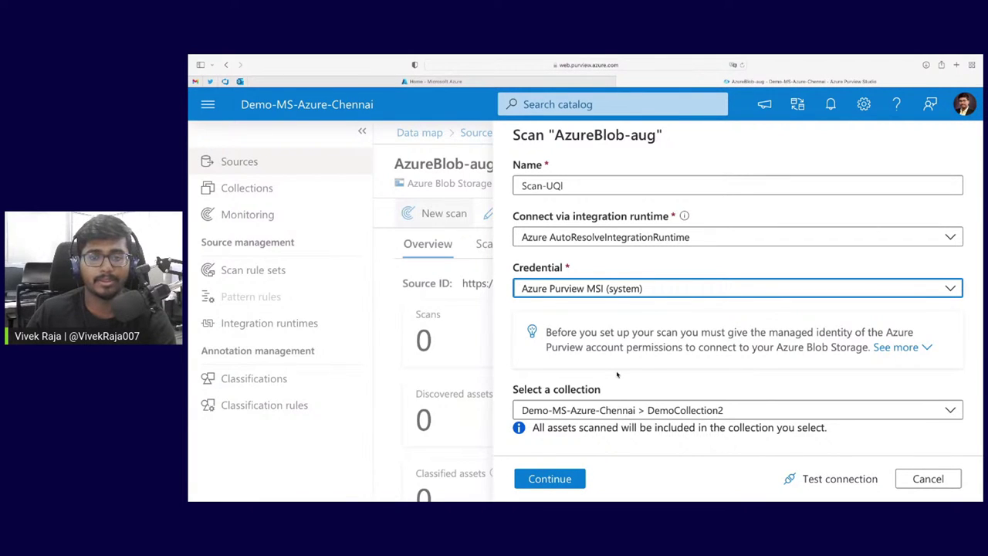
{"action": "left_click", "coordinate": [842, 479]}
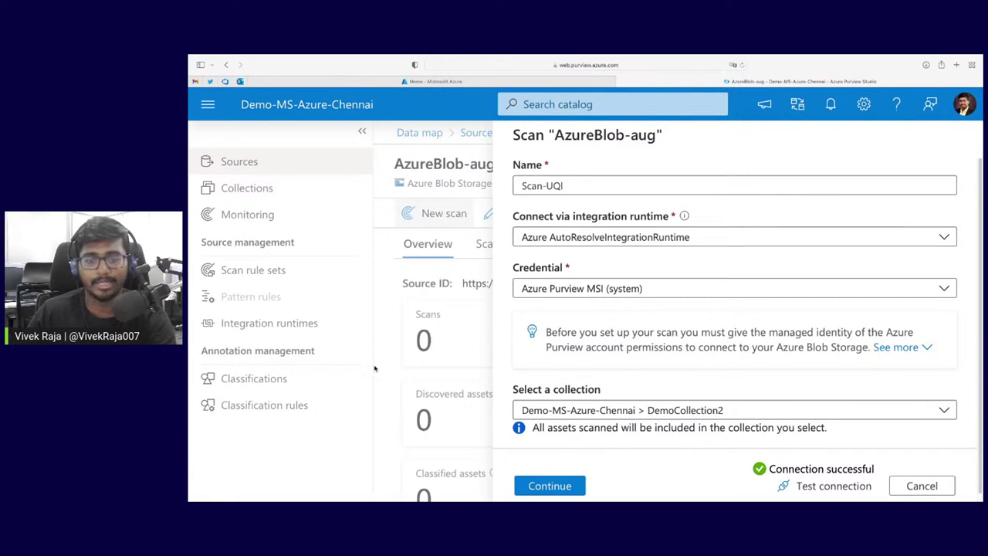
- Continue the scan setup with the whole AzureBlob-aug source in scope, and briefly view the new scan rule set form before cancelling it
{"action": "left_click", "coordinate": [541, 482]}
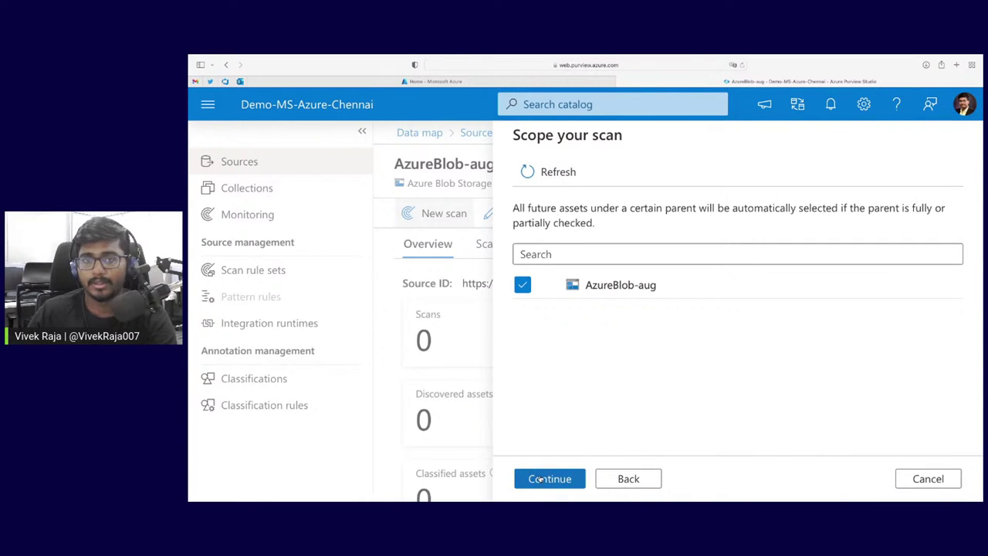
{"action": "left_click", "coordinate": [541, 481]}
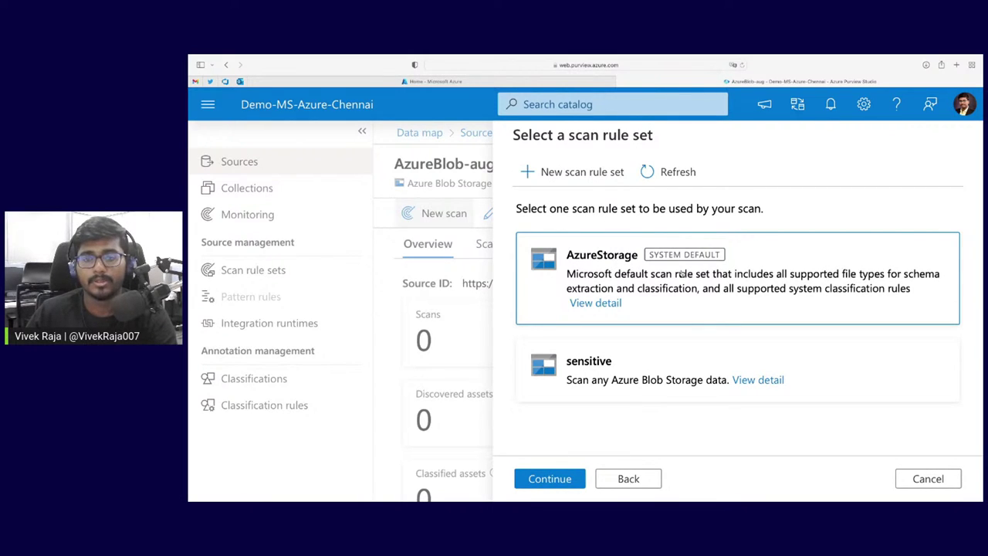
{"action": "left_click", "coordinate": [587, 173]}
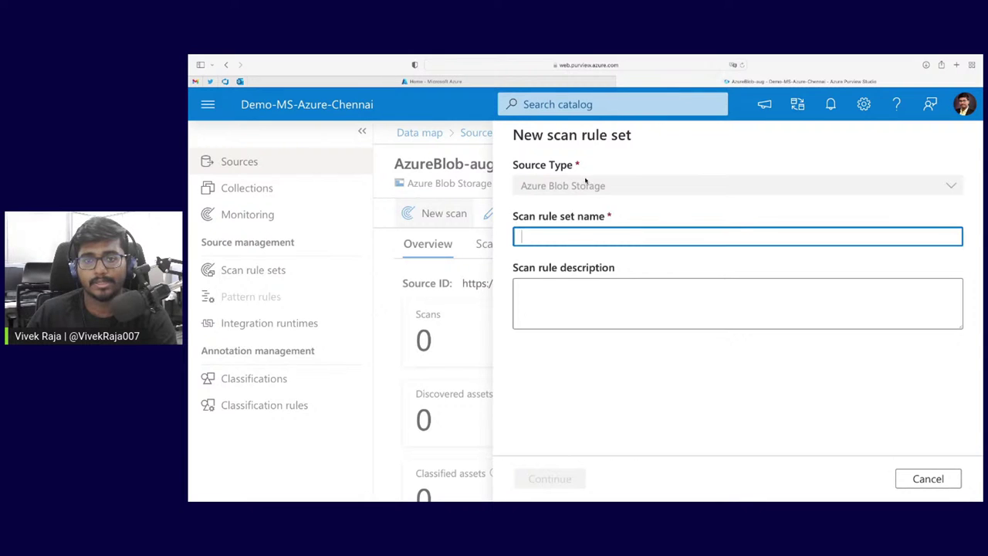
{"action": "left_click", "coordinate": [899, 477]}
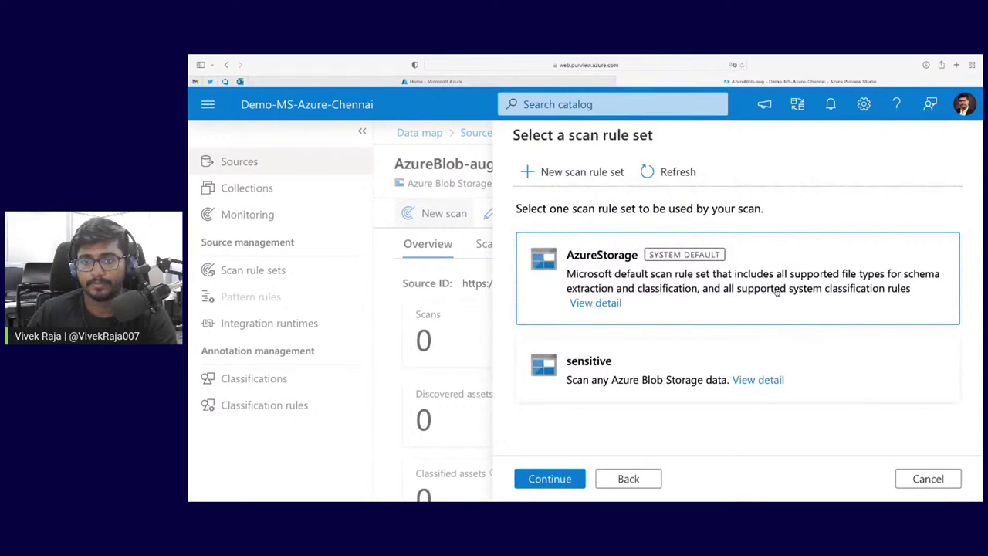
- View the details of the AzureStorage system default scan rule set and expand its Government classification rules
{"action": "left_click", "coordinate": [599, 304]}
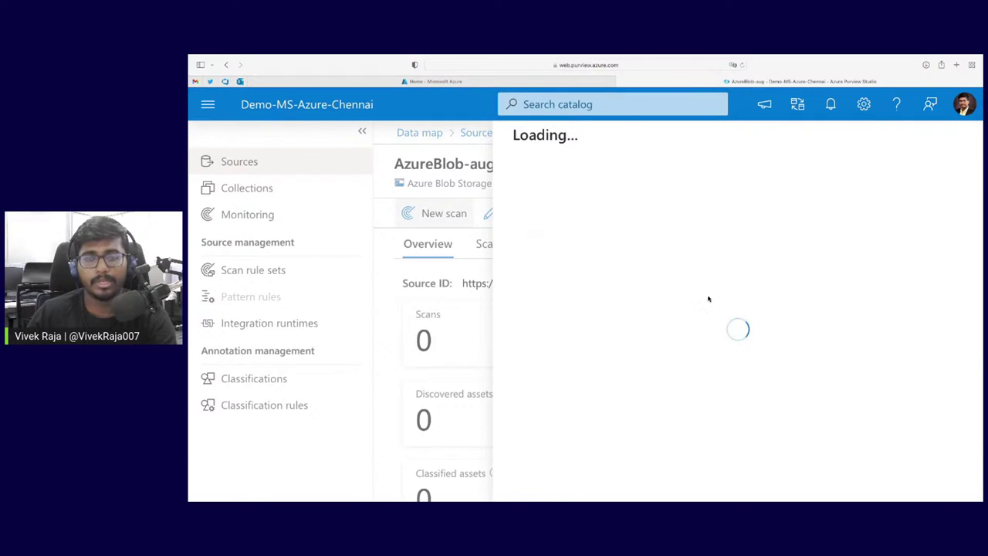
{"action": "scroll", "coordinate": [729, 327], "scroll_direction": "down", "scroll_amount": 3}
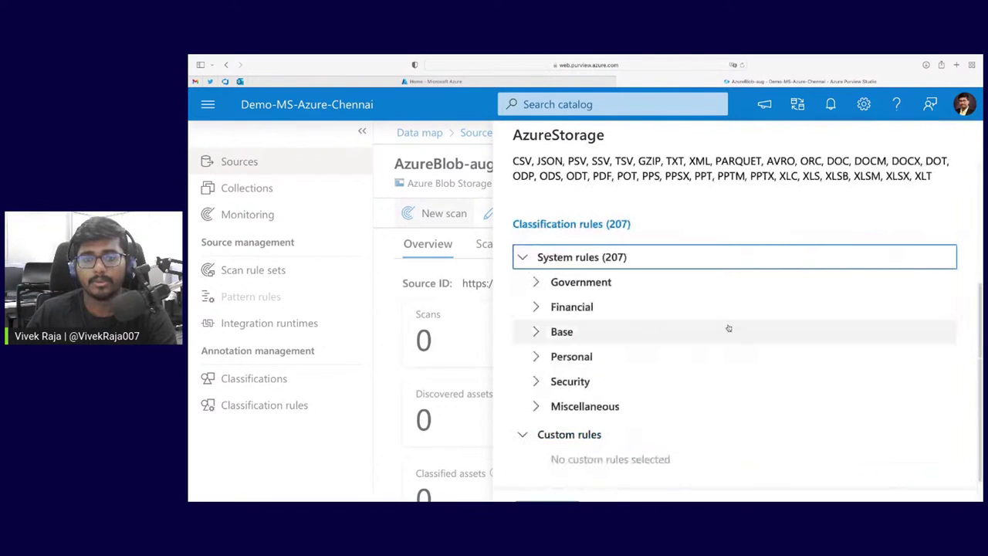
{"action": "left_click", "coordinate": [536, 287]}
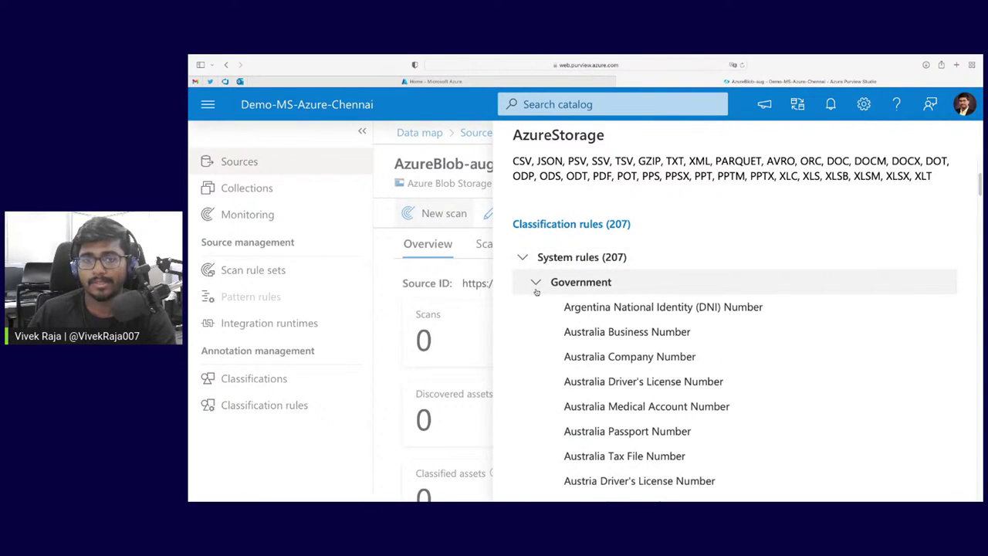
{"action": "left_click", "coordinate": [538, 288]}
{"action": "left_click", "coordinate": [551, 289]}
{"action": "scroll", "coordinate": [571, 305], "scroll_direction": "down", "scroll_amount": 1}
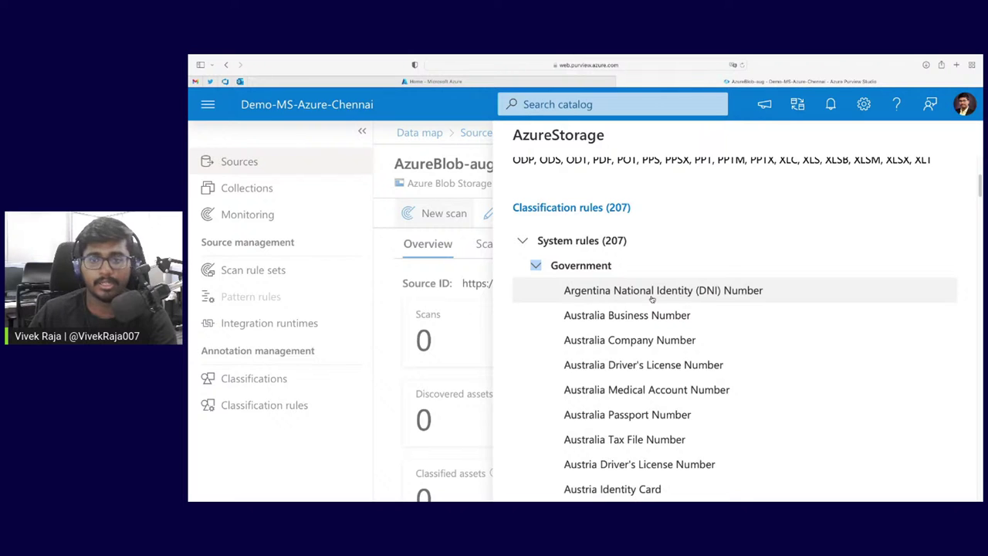
- Browse the Government classification rules, including India's PAN and Aadhaar entries, review the supported file types and collapse the Government group
{"action": "scroll", "coordinate": [633, 362], "scroll_direction": "down", "scroll_amount": 5}
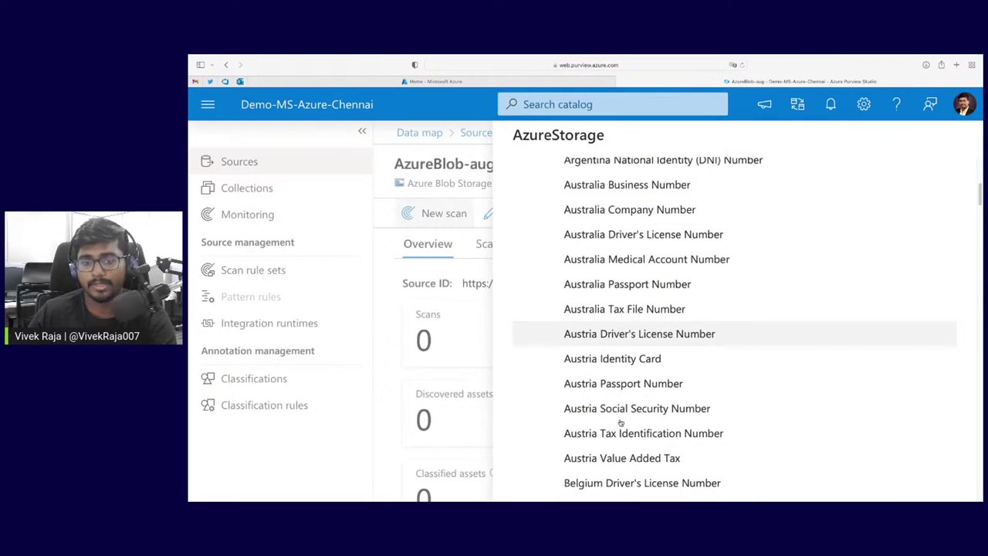
{"action": "scroll", "coordinate": [621, 427], "scroll_direction": "down", "scroll_amount": 18}
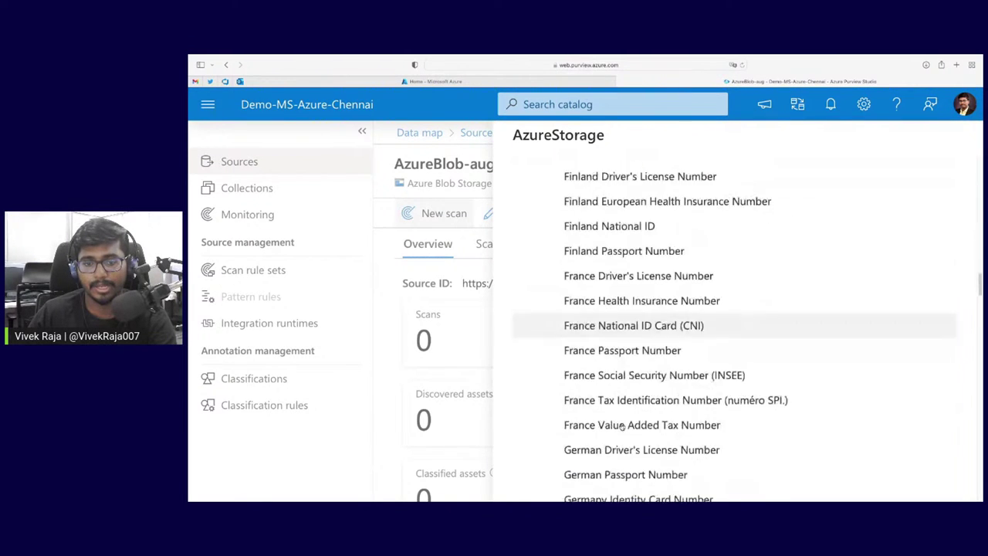
{"action": "scroll", "coordinate": [621, 427], "scroll_direction": "down", "scroll_amount": 4}
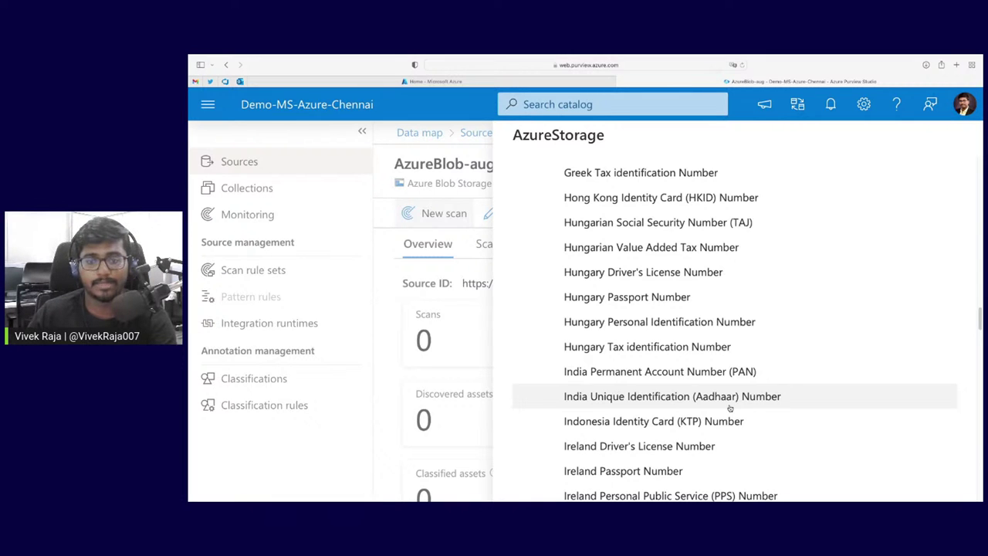
{"action": "scroll", "coordinate": [730, 407], "scroll_direction": "down", "scroll_amount": 10}
{"action": "scroll", "coordinate": [728, 410], "scroll_direction": "up", "scroll_amount": 8}
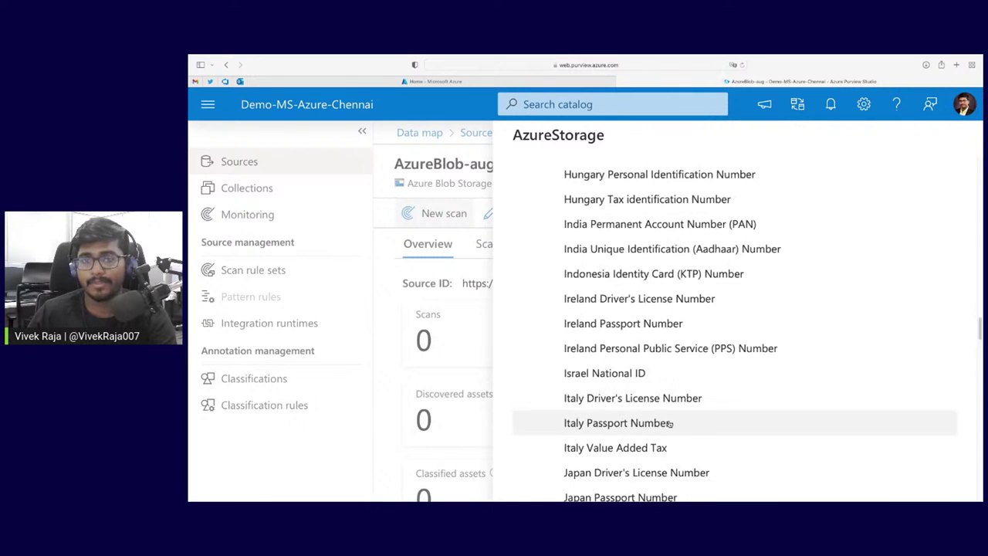
{"action": "scroll", "coordinate": [669, 423], "scroll_direction": "up", "scroll_amount": 20}
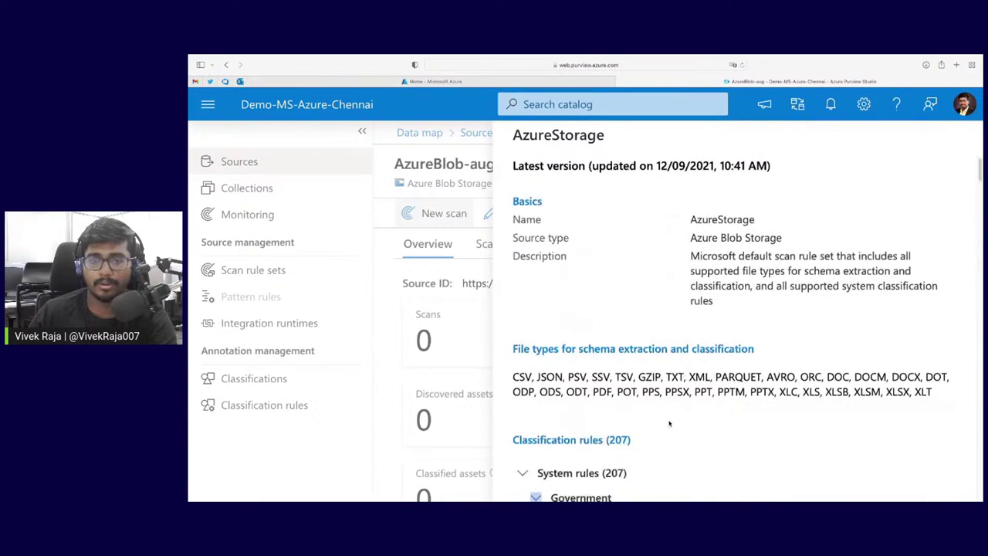
{"action": "scroll", "coordinate": [655, 424], "scroll_direction": "down", "scroll_amount": 1}
{"action": "left_click", "coordinate": [532, 408]}
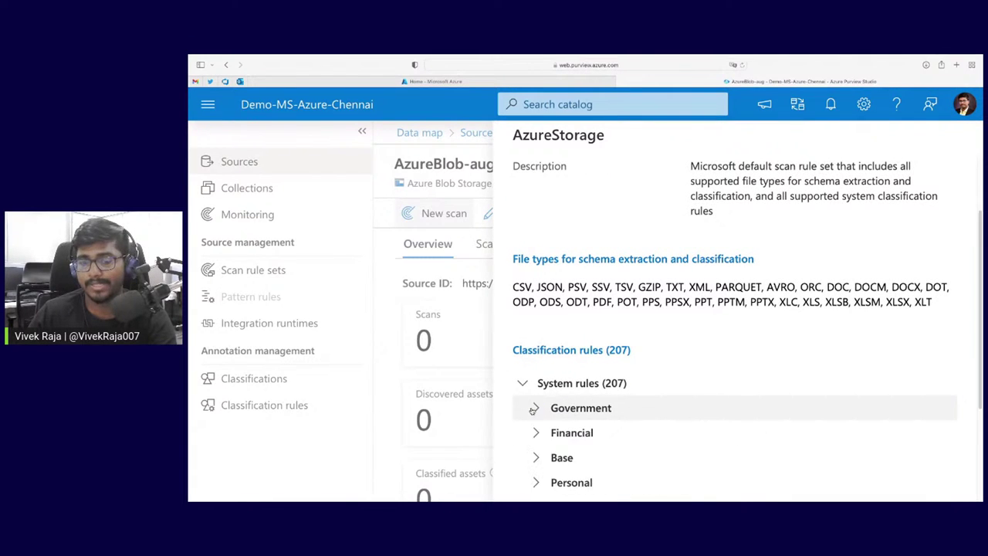
- Expand the Financial system rules and review the bank account and card number classifications
{"action": "scroll", "coordinate": [529, 408], "scroll_direction": "down", "scroll_amount": 1}
{"action": "left_click", "coordinate": [537, 383]}
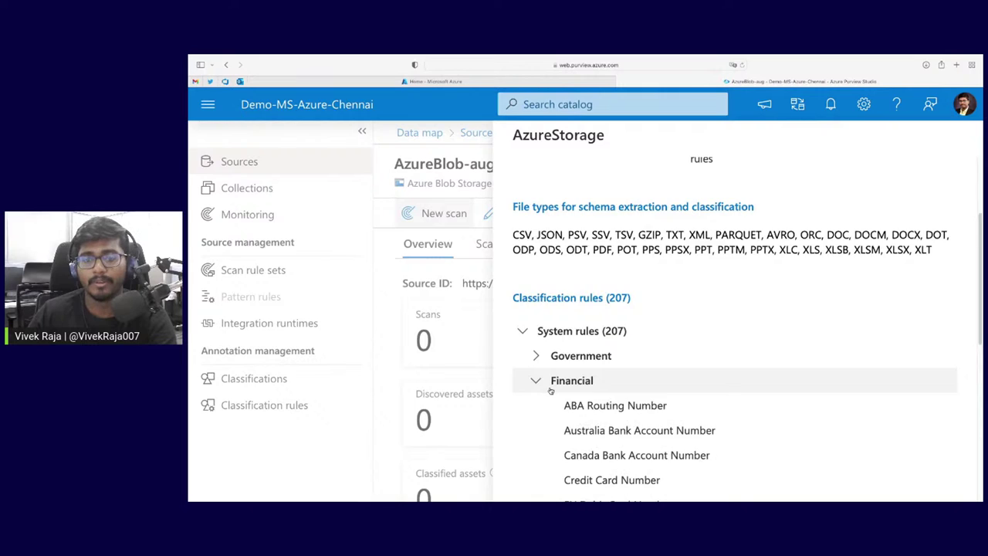
{"action": "scroll", "coordinate": [572, 388], "scroll_direction": "down", "scroll_amount": 3}
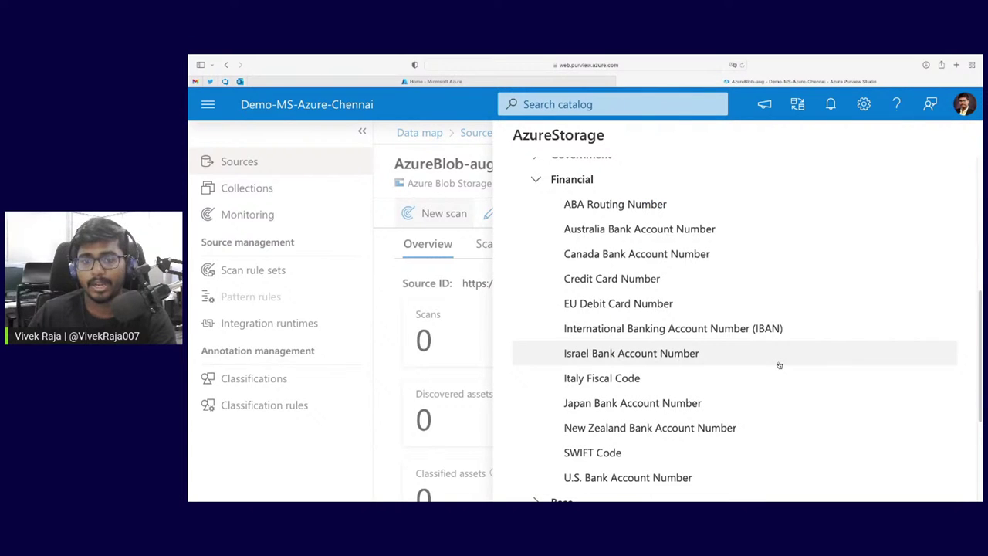
{"action": "scroll", "coordinate": [779, 364], "scroll_direction": "down", "scroll_amount": 4}
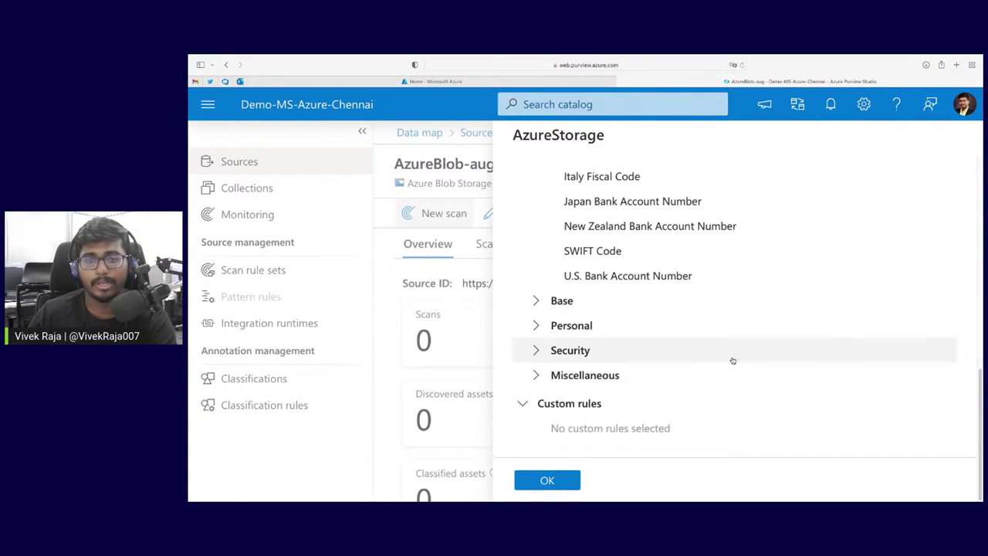
- Expand the Base and Personal system rules and review their classifications
{"action": "scroll", "coordinate": [732, 358], "scroll_direction": "up", "scroll_amount": 2}
{"action": "left_click", "coordinate": [534, 400]}
{"action": "scroll", "coordinate": [571, 409], "scroll_direction": "down", "scroll_amount": 1}
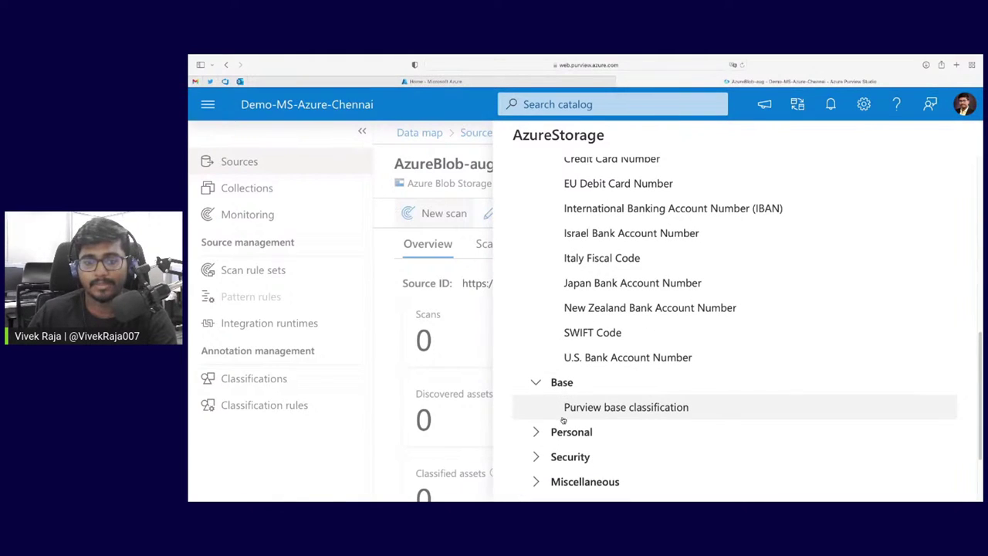
{"action": "left_click", "coordinate": [564, 427]}
{"action": "scroll", "coordinate": [651, 421], "scroll_direction": "down", "scroll_amount": 1}
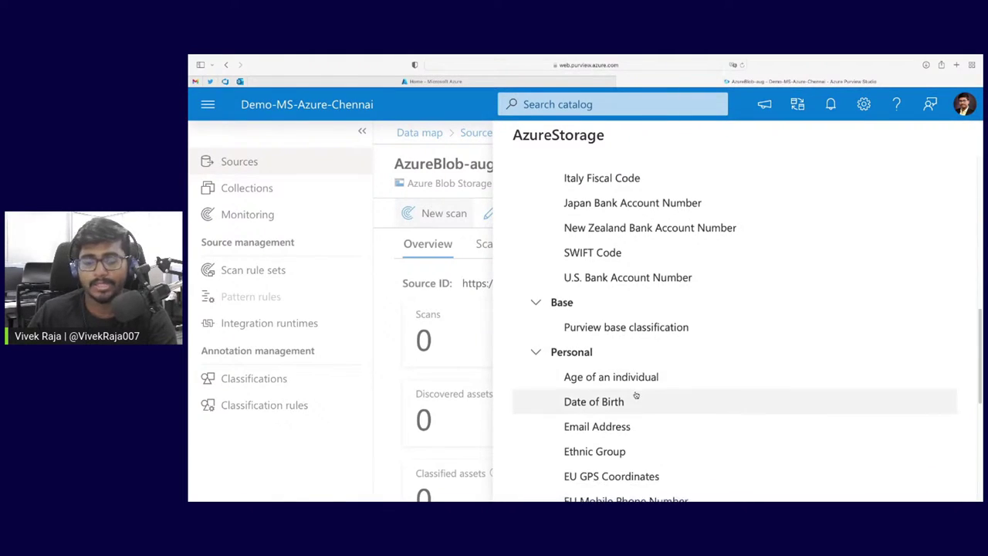
{"action": "scroll", "coordinate": [626, 413], "scroll_direction": "down", "scroll_amount": 1}
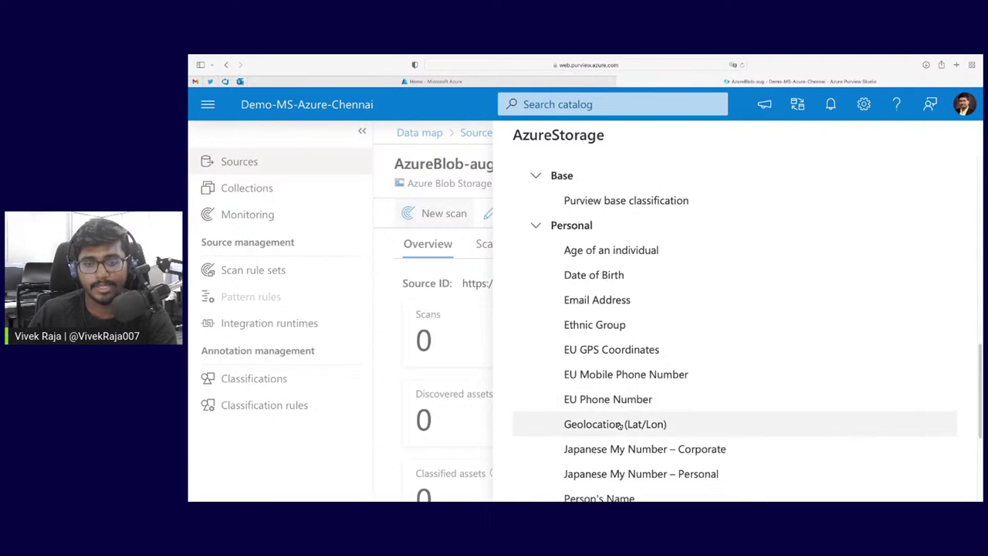
{"action": "scroll", "coordinate": [619, 426], "scroll_direction": "down", "scroll_amount": 1}
{"action": "scroll", "coordinate": [620, 425], "scroll_direction": "down", "scroll_amount": 2}
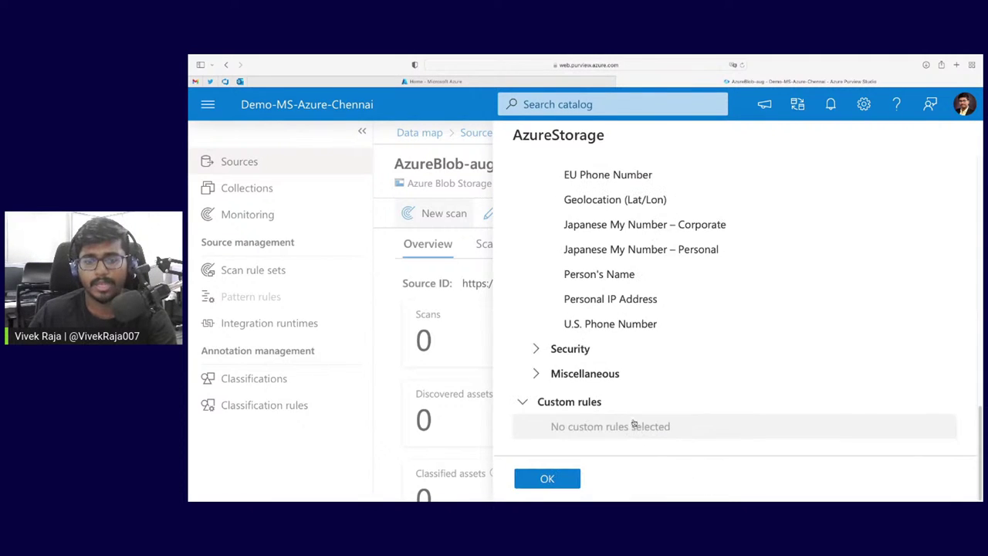
- Expand the Security and Miscellaneous rule groups, check the Custom rules section and look back over the classification list
{"action": "left_click", "coordinate": [540, 349]}
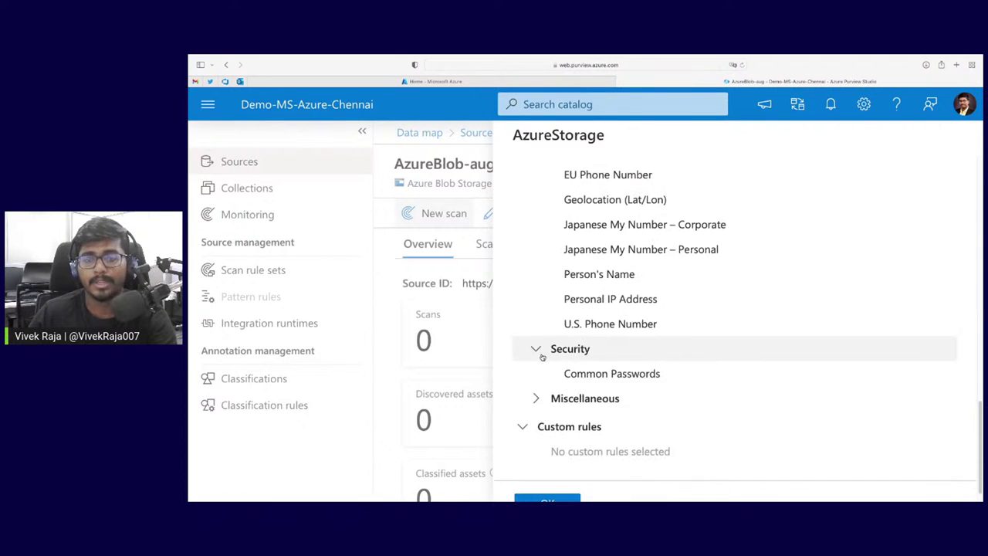
{"action": "left_click", "coordinate": [558, 399]}
{"action": "scroll", "coordinate": [558, 399], "scroll_direction": "down", "scroll_amount": 1}
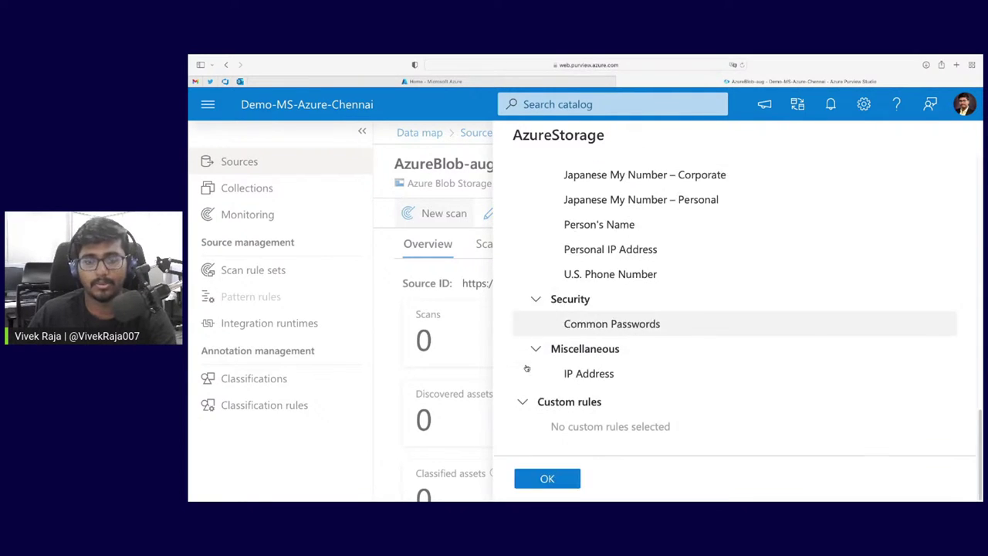
{"action": "left_click", "coordinate": [523, 402]}
{"action": "scroll", "coordinate": [616, 334], "scroll_direction": "up", "scroll_amount": 10}
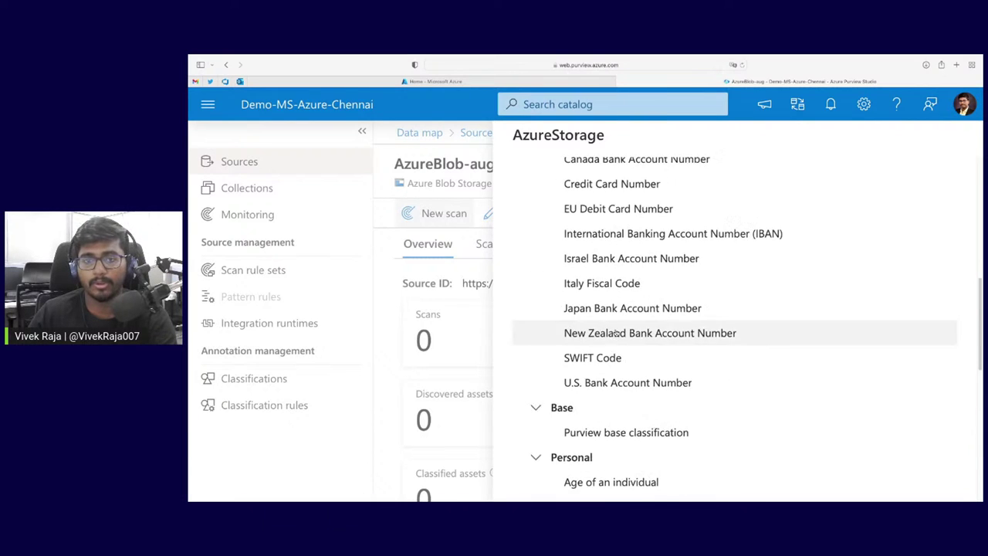
- Collapse the system rules of the AzureStorage rule set, look over its summary and close its details
{"action": "left_click", "coordinate": [527, 405]}
{"action": "scroll", "coordinate": [528, 409], "scroll_direction": "up", "scroll_amount": 3}
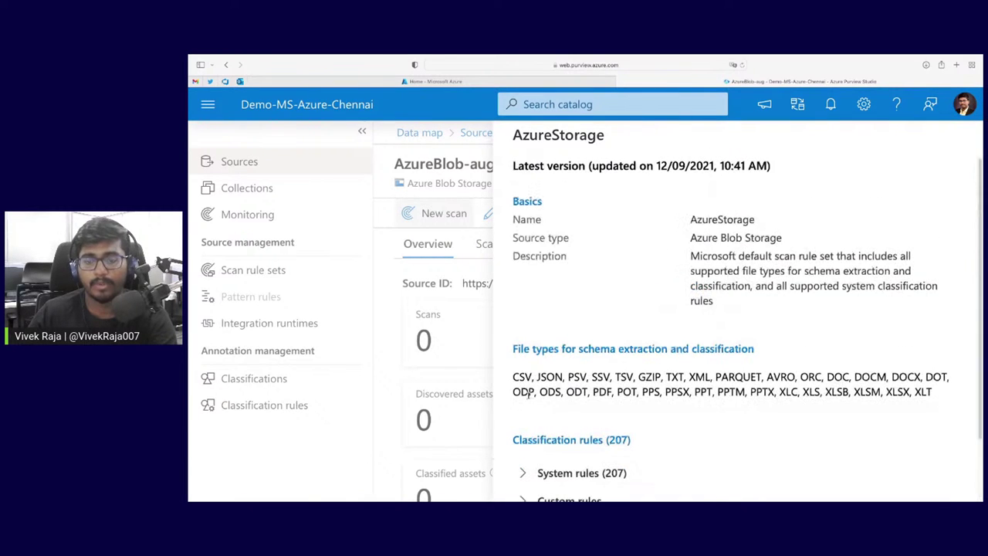
{"action": "scroll", "coordinate": [528, 405], "scroll_direction": "down", "scroll_amount": 3}
{"action": "left_click", "coordinate": [566, 481]}
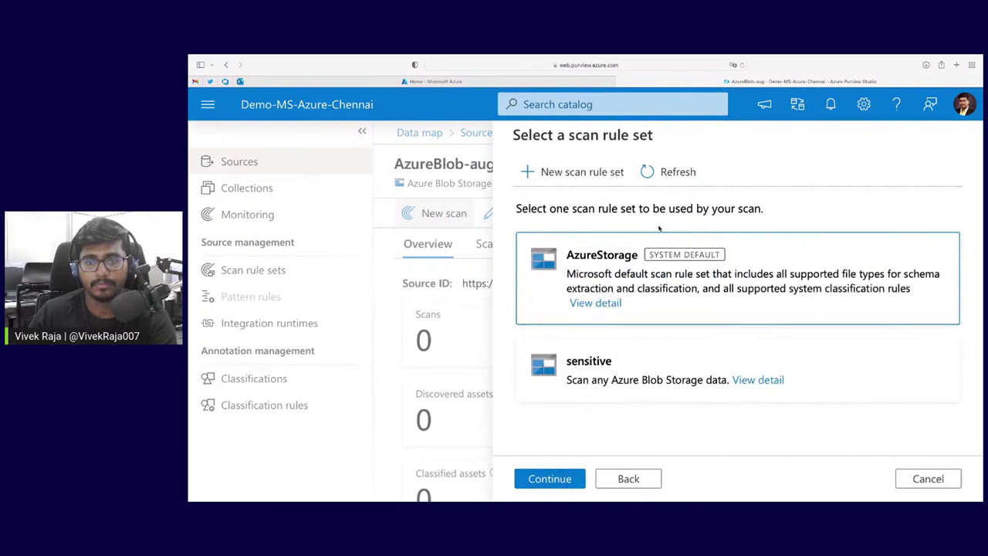
- View the details of the sensitive scan rule set, review its file types and Personal classification rules, and return to the rule set selection
{"action": "left_click", "coordinate": [776, 379]}
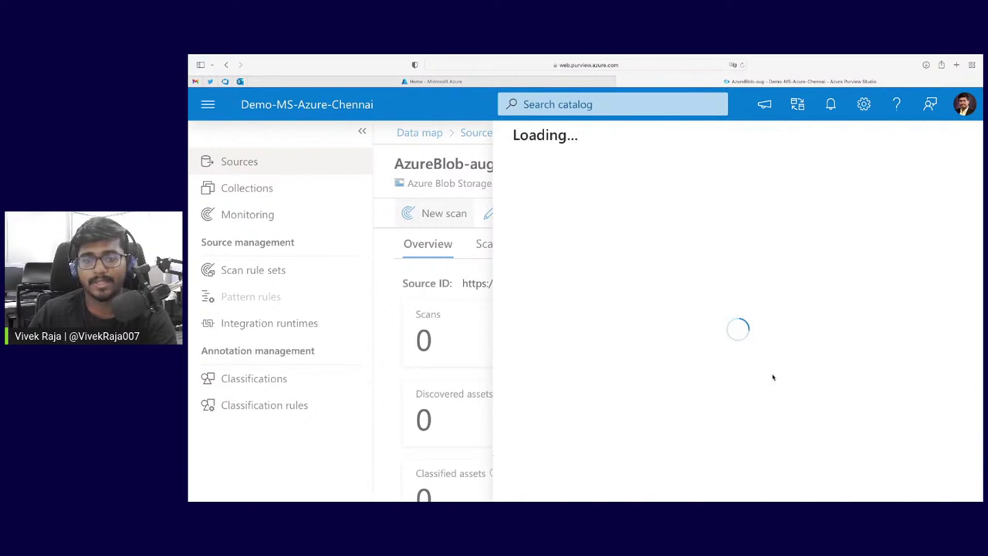
{"action": "scroll", "coordinate": [773, 377], "scroll_direction": "down", "scroll_amount": 2}
{"action": "left_click", "coordinate": [619, 377]}
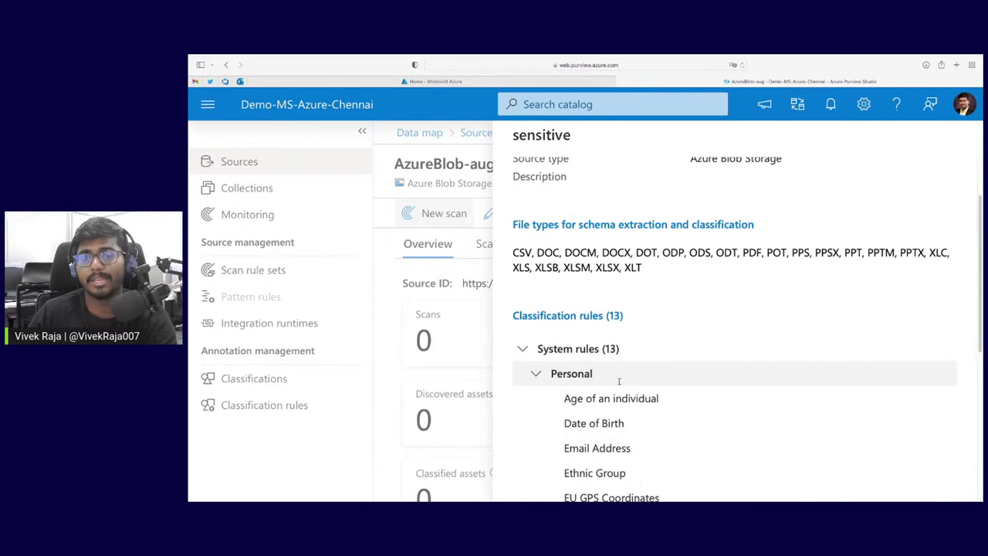
{"action": "scroll", "coordinate": [619, 379], "scroll_direction": "down", "scroll_amount": 2}
{"action": "scroll", "coordinate": [621, 379], "scroll_direction": "down", "scroll_amount": 5}
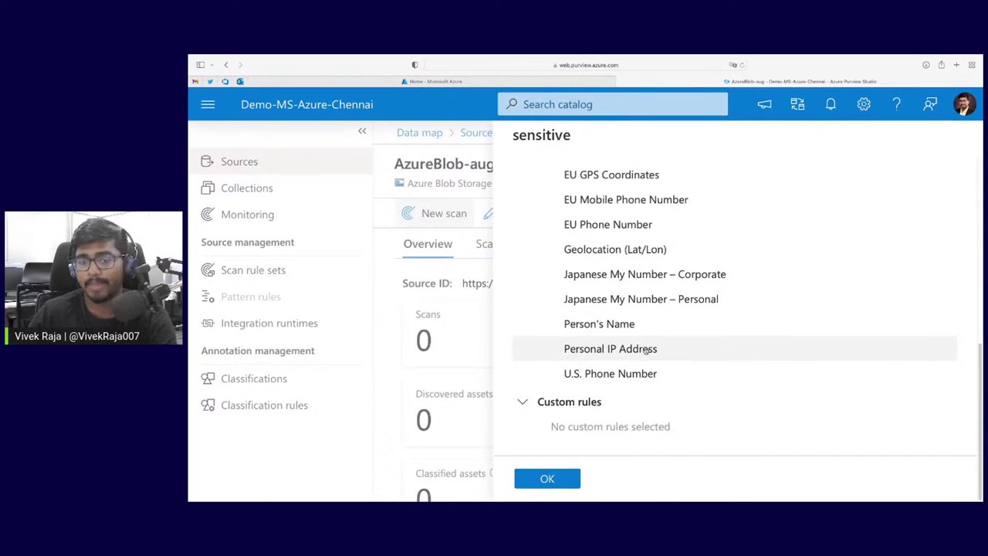
{"action": "left_click", "coordinate": [548, 479]}
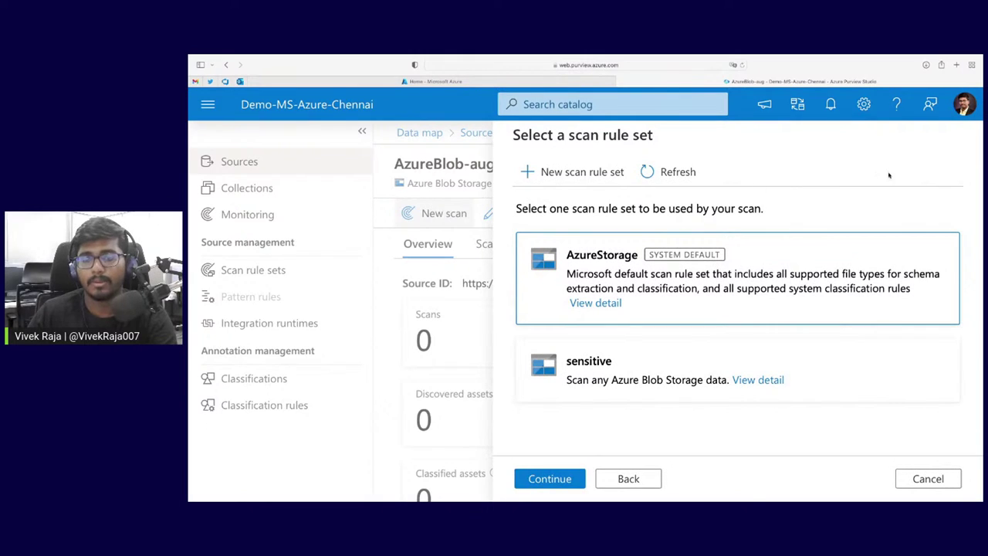
- Accept the AzureStorage rule set, set the scan trigger to Once, save and run the scan, and show the scans of AzureBlob-aug
{"action": "left_click", "coordinate": [556, 478]}
{"action": "left_click", "coordinate": [625, 230]}
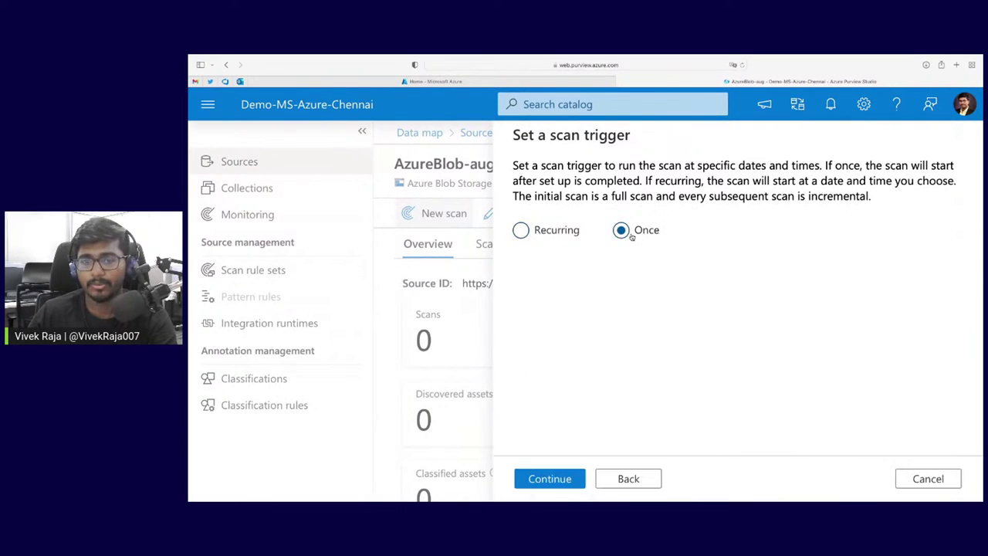
{"action": "left_click", "coordinate": [550, 479]}
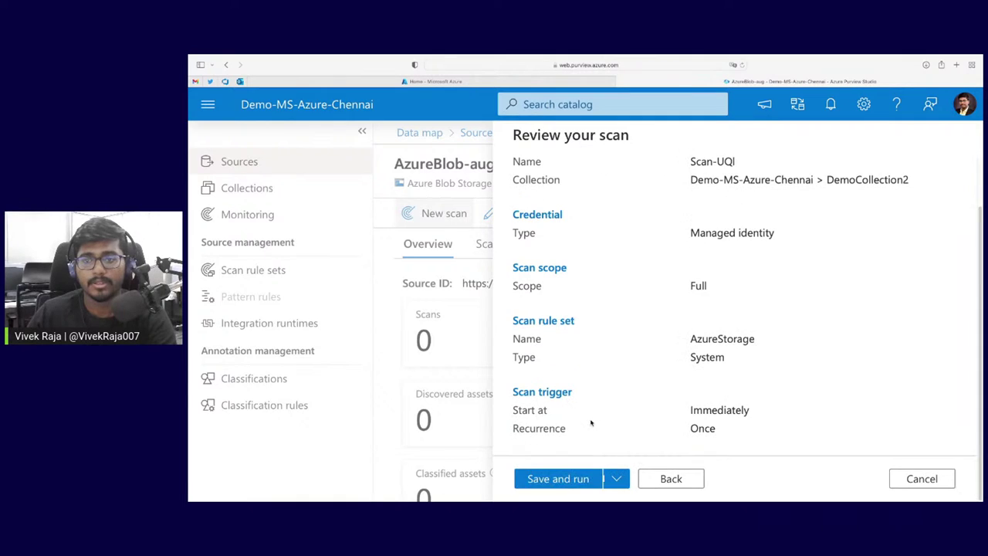
{"action": "left_click", "coordinate": [569, 485]}
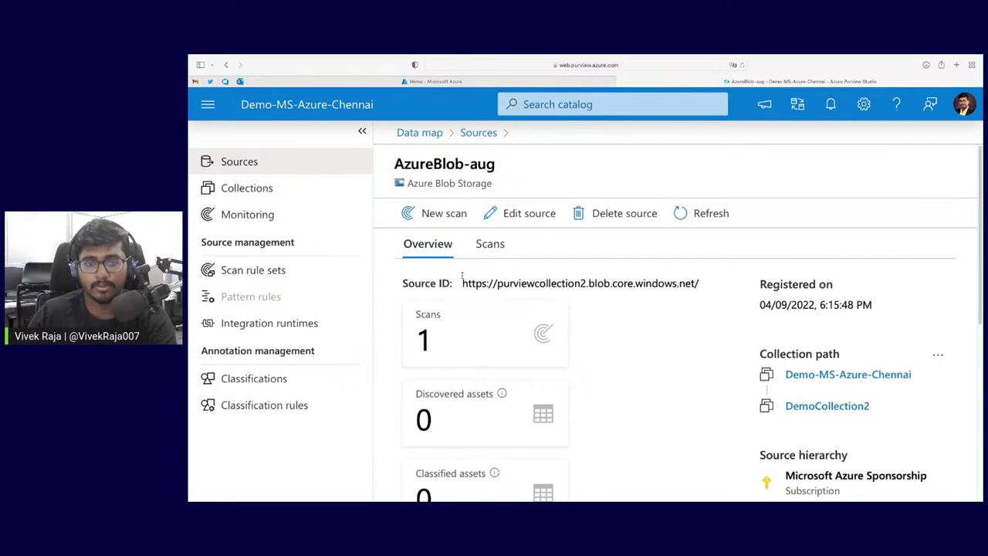
{"action": "left_click", "coordinate": [490, 245]}
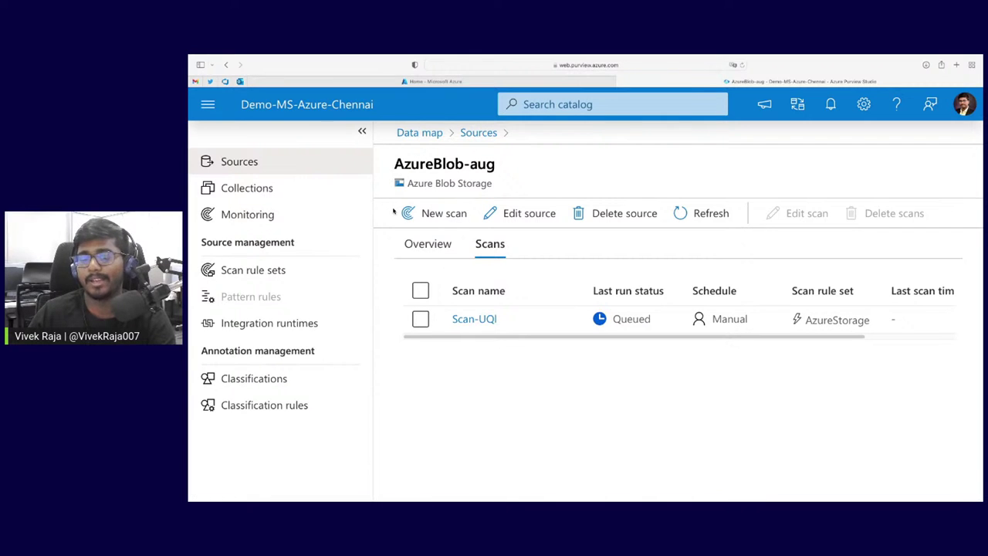
{"action": "mouse_move", "coordinate": [293, 70]}
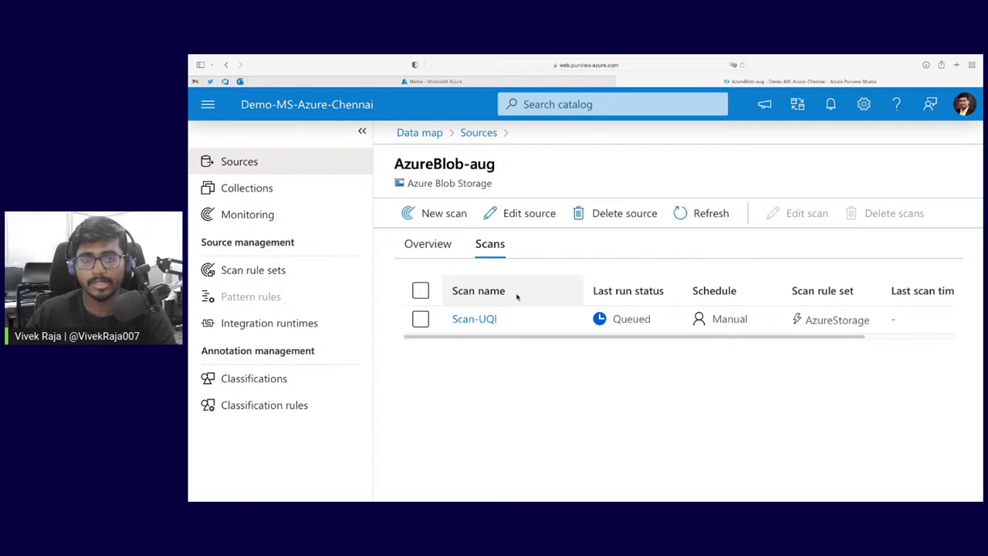
- Return to the data map's sources, switch to the Azure portal and open the dataset container in the purviewdemoblobs storage account
{"action": "left_click", "coordinate": [419, 132]}
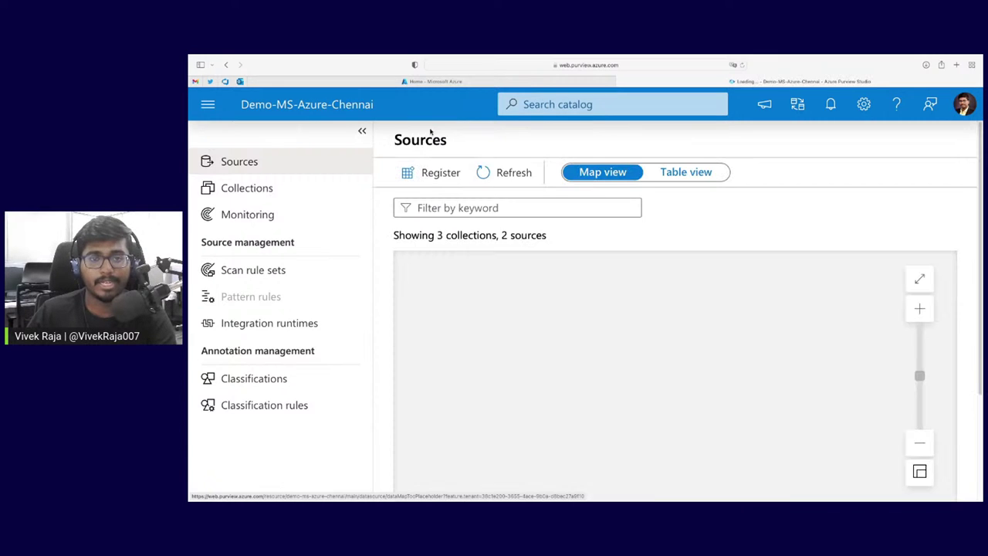
{"action": "scroll", "coordinate": [520, 355], "scroll_direction": "down", "scroll_amount": 5}
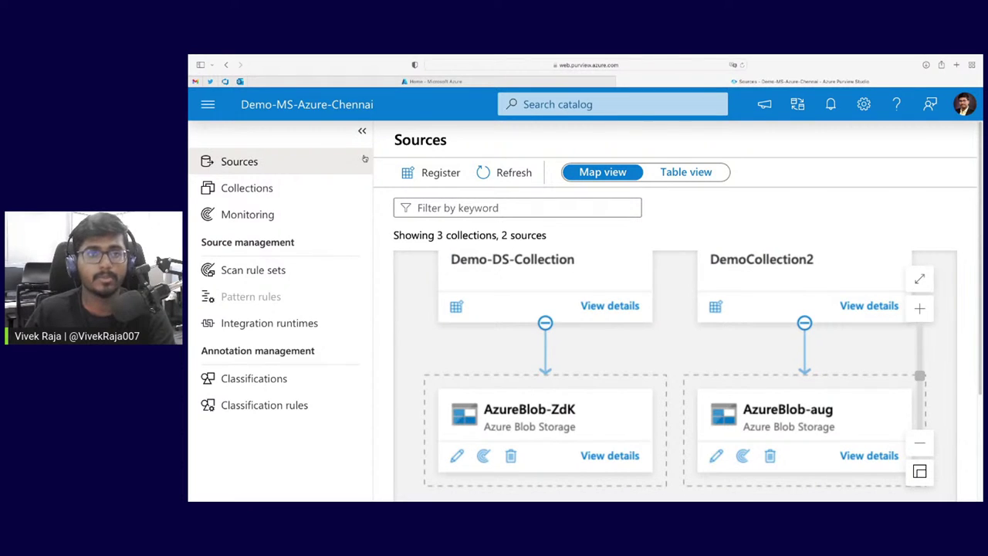
{"action": "left_click", "coordinate": [463, 81]}
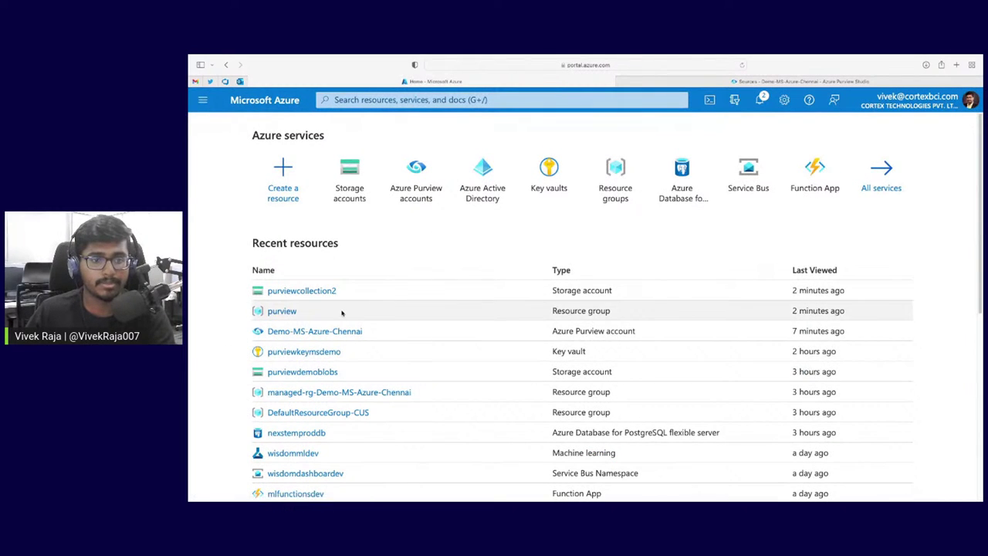
{"action": "left_click", "coordinate": [309, 372]}
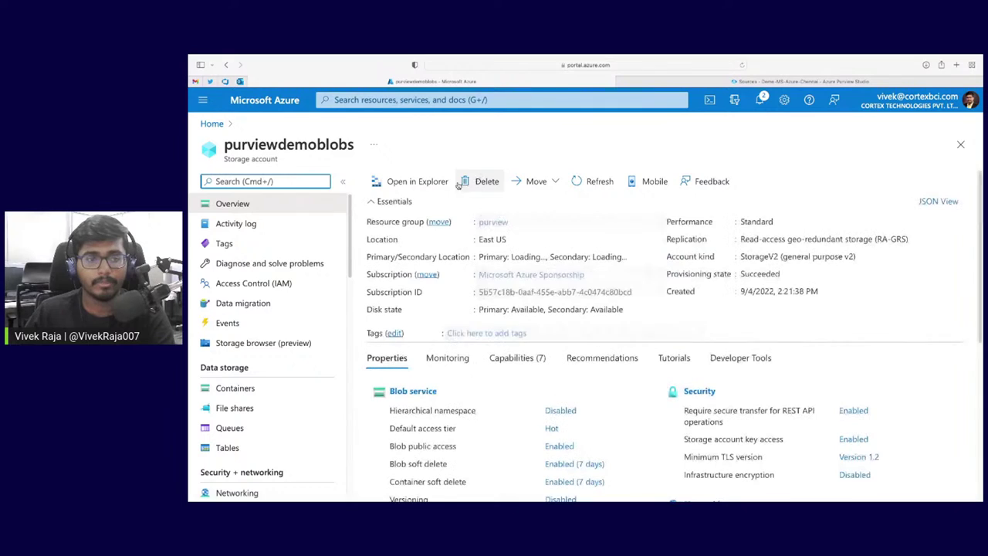
{"action": "left_click", "coordinate": [235, 388]}
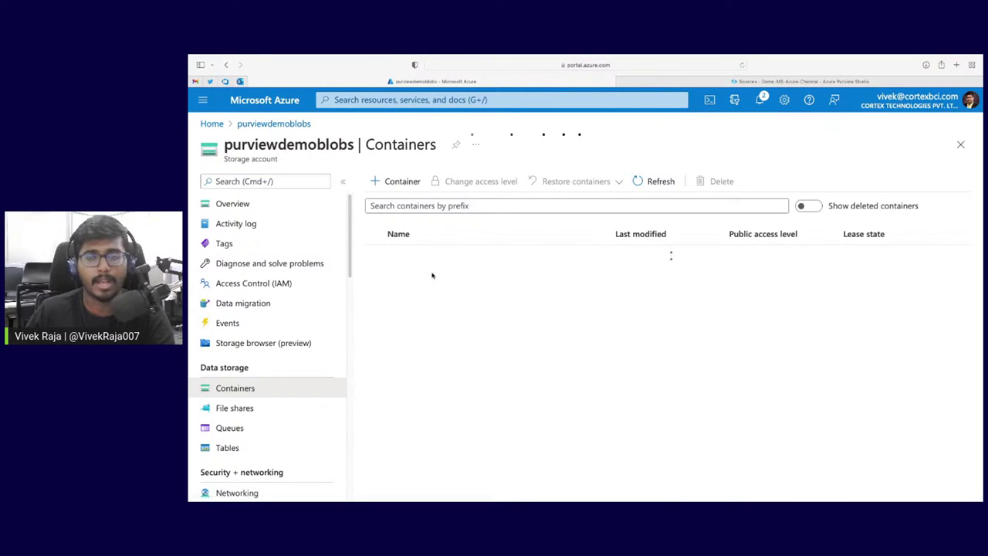
{"action": "left_click", "coordinate": [413, 275]}
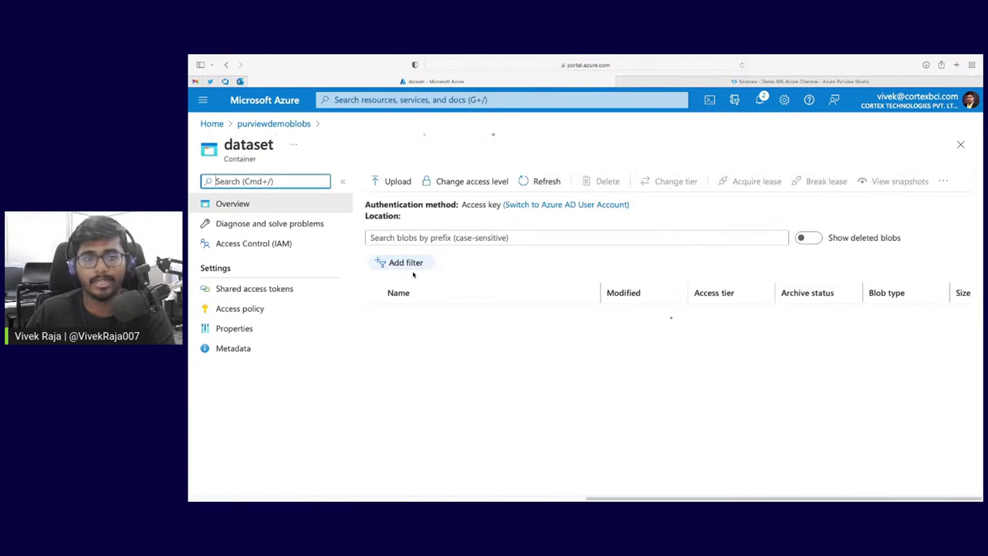
- Switch back to Azure Purview Studio and open the details of the AzureBlob-ZdK source in the source map
{"action": "left_click", "coordinate": [656, 84]}
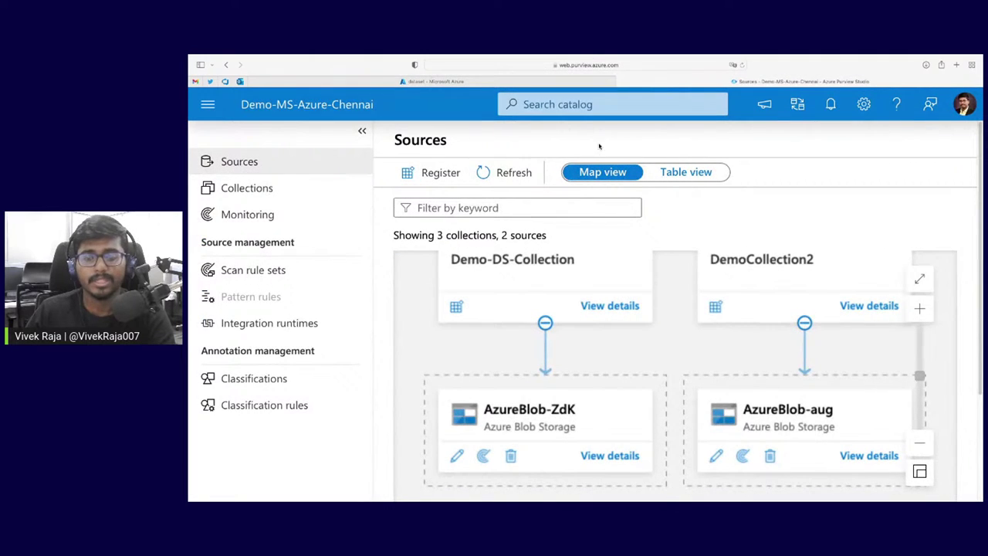
{"action": "scroll", "coordinate": [540, 387], "scroll_direction": "up", "scroll_amount": 1}
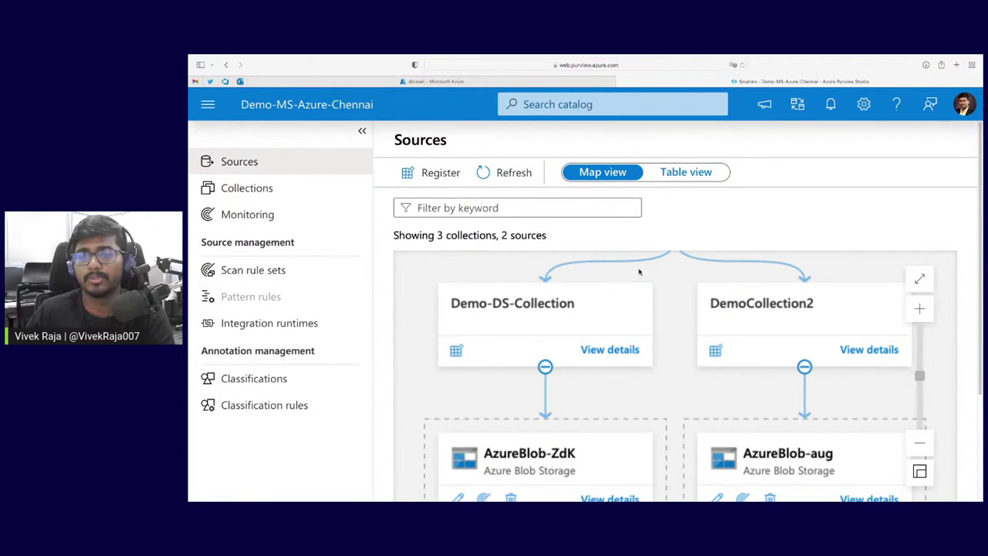
{"action": "scroll", "coordinate": [657, 278], "scroll_direction": "down", "scroll_amount": 4}
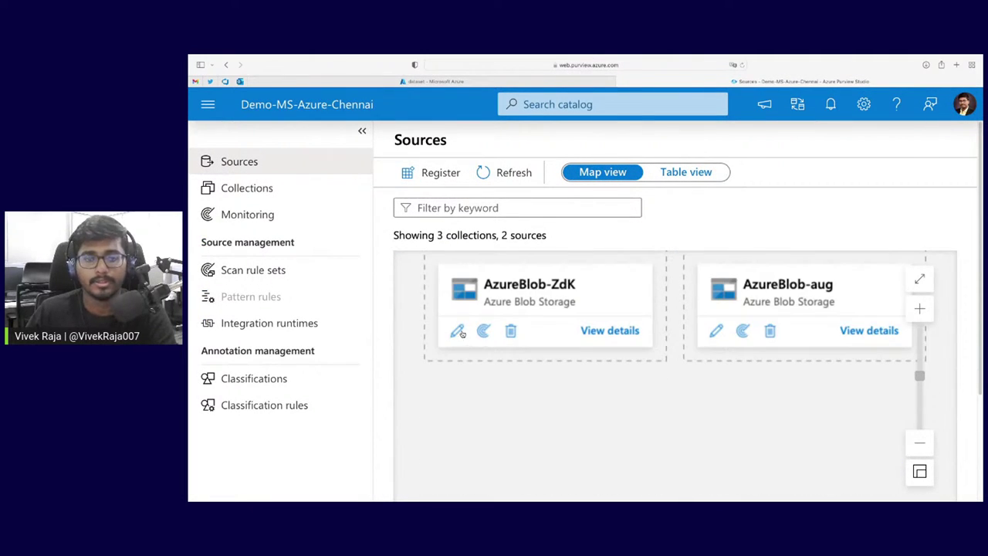
{"action": "scroll", "coordinate": [461, 332], "scroll_direction": "down", "scroll_amount": 3}
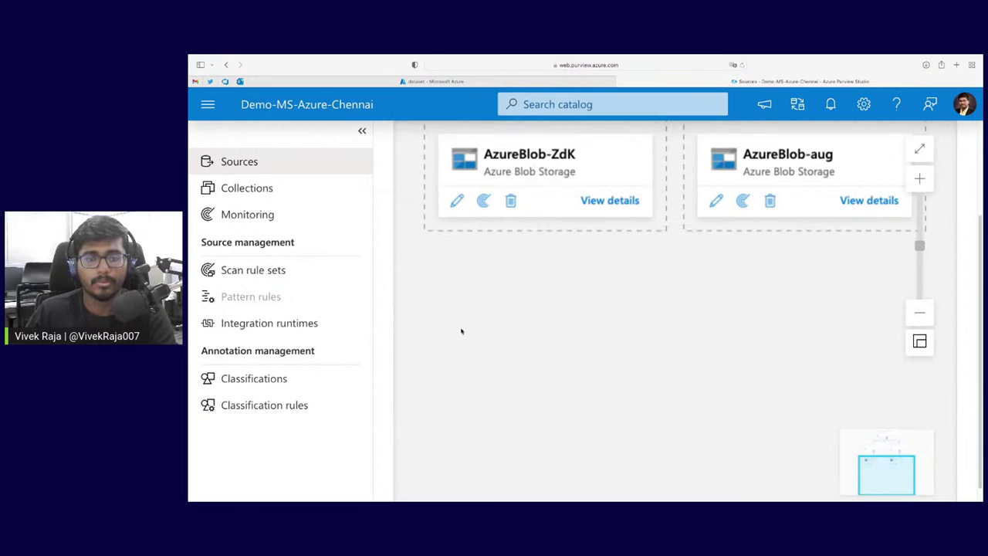
{"action": "left_click", "coordinate": [484, 202]}
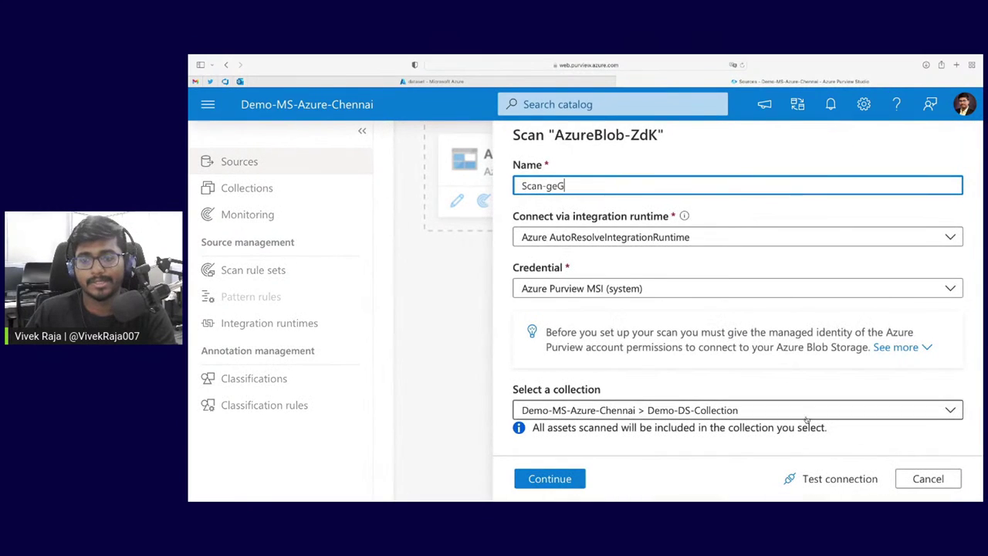
{"action": "left_click", "coordinate": [928, 479]}
{"action": "left_click", "coordinate": [619, 200]}
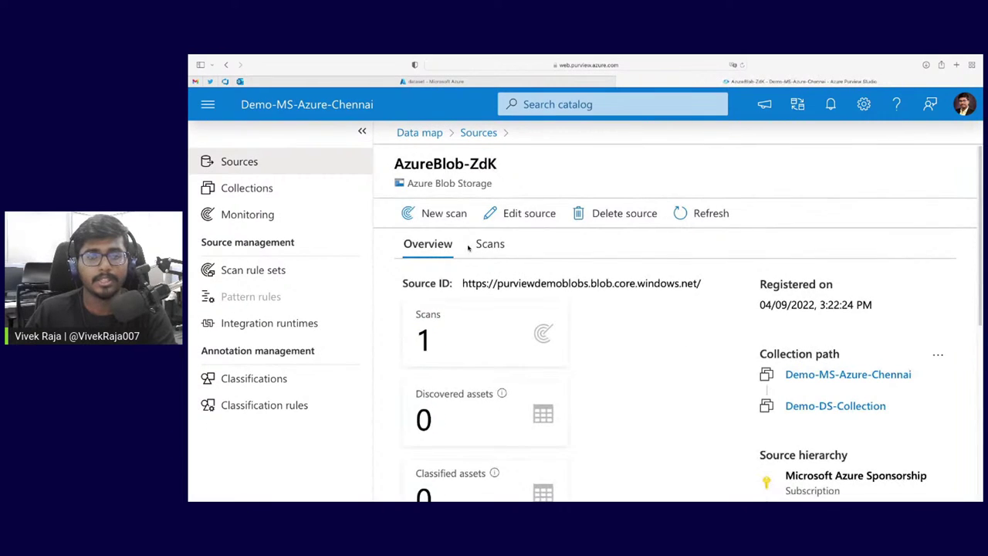
- Review the AzureBlob-ZdK overview, examining the discovered and classified assets, recent scans and failed scans
{"action": "scroll", "coordinate": [439, 302], "scroll_direction": "down", "scroll_amount": 1}
{"action": "scroll", "coordinate": [425, 301], "scroll_direction": "down", "scroll_amount": 1}
{"action": "left_click_drag", "start_coordinate": [430, 373], "coordinate": [434, 400]}
{"action": "scroll", "coordinate": [463, 363], "scroll_direction": "down", "scroll_amount": 3}
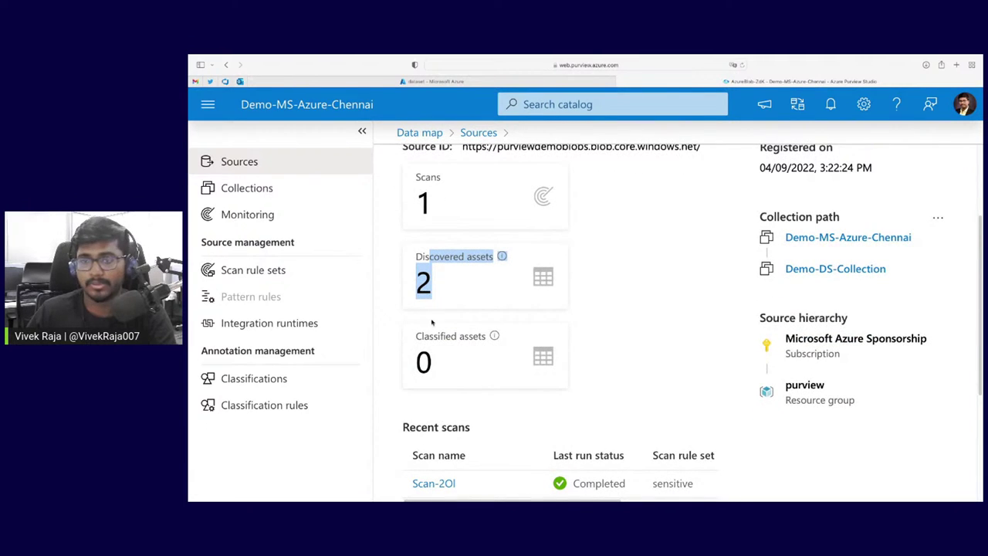
{"action": "scroll", "coordinate": [417, 339], "scroll_direction": "down", "scroll_amount": 2}
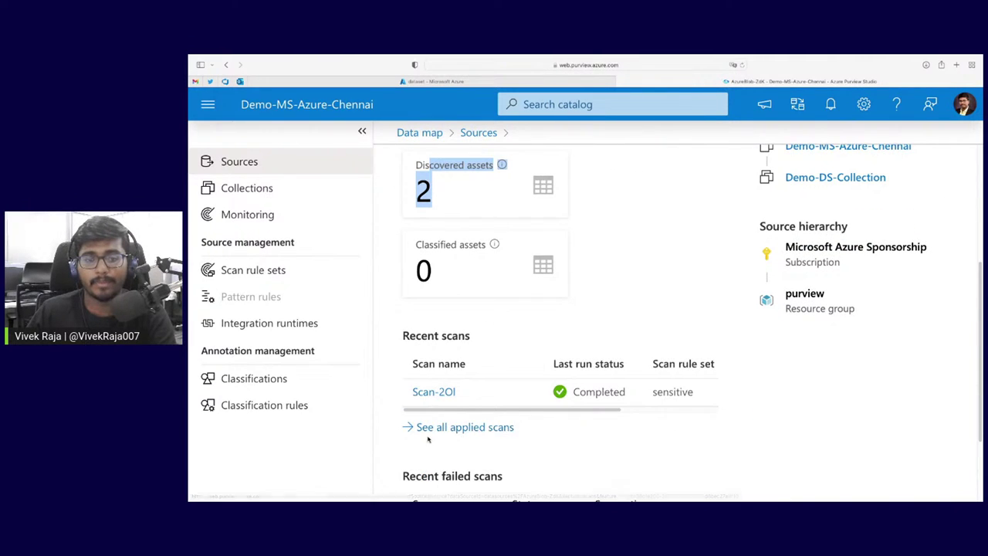
{"action": "scroll", "coordinate": [428, 438], "scroll_direction": "down", "scroll_amount": 2}
{"action": "scroll", "coordinate": [563, 422], "scroll_direction": "up", "scroll_amount": 6}
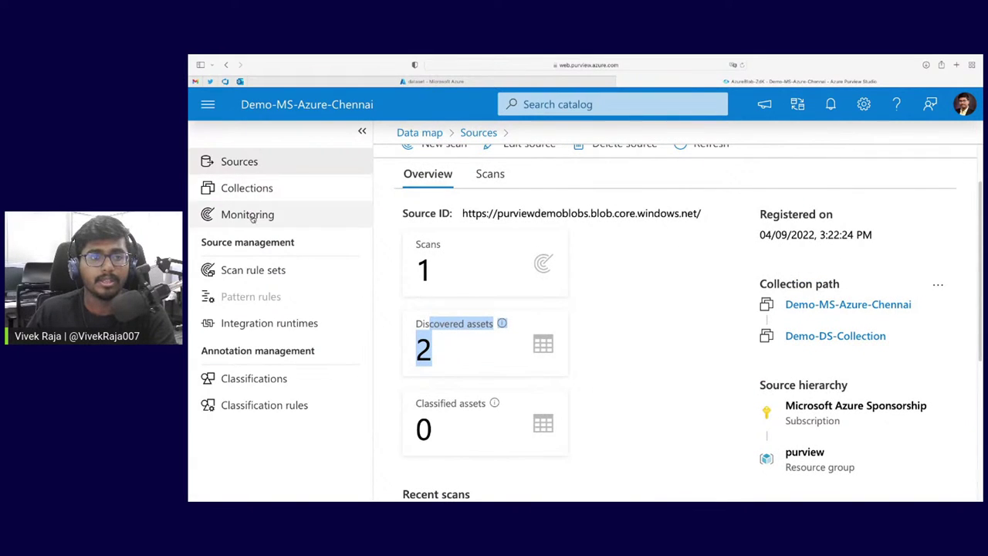
- Open the Classifications page and browse the system-provided classifications
{"action": "left_click", "coordinate": [283, 380]}
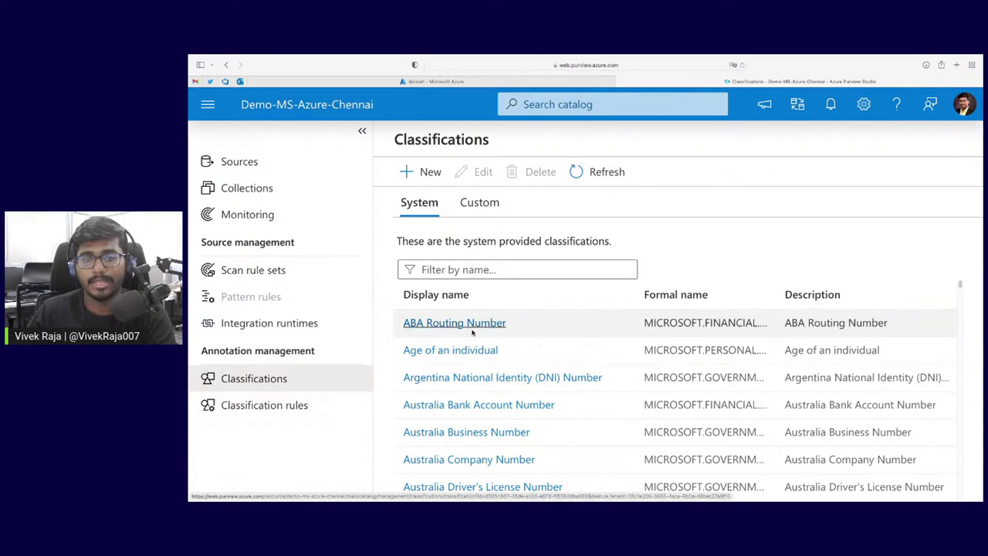
{"action": "scroll", "coordinate": [490, 433], "scroll_direction": "down", "scroll_amount": 5}
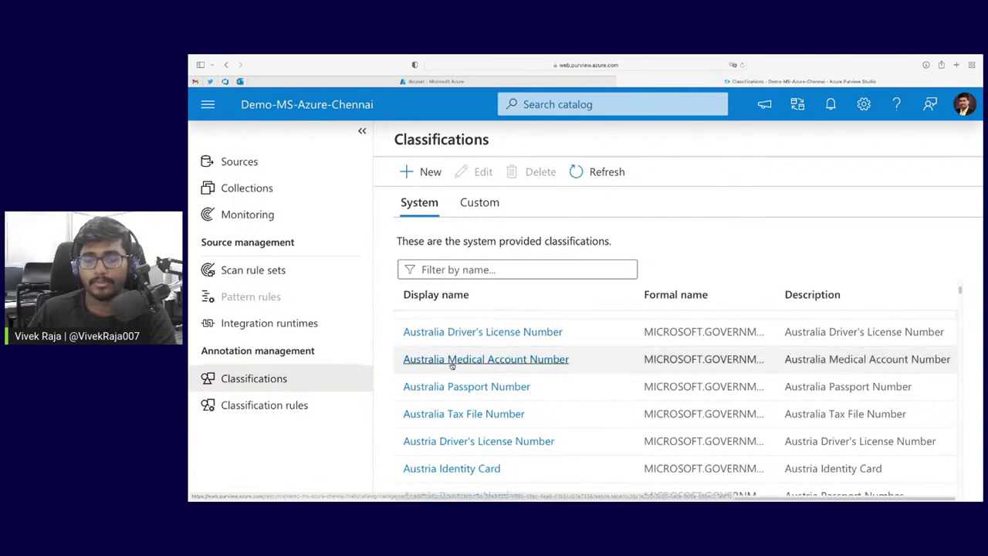
{"action": "scroll", "coordinate": [483, 340], "scroll_direction": "down", "scroll_amount": 5}
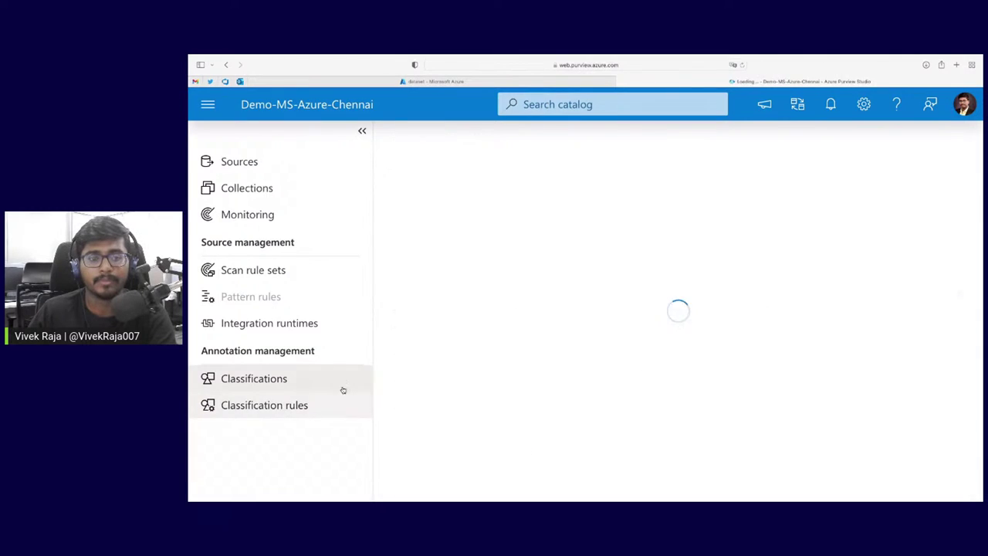
- Open the custom classification rule classrule for editing and examine its regular expression data pattern, match threshold and column pattern
{"action": "left_click", "coordinate": [476, 203]}
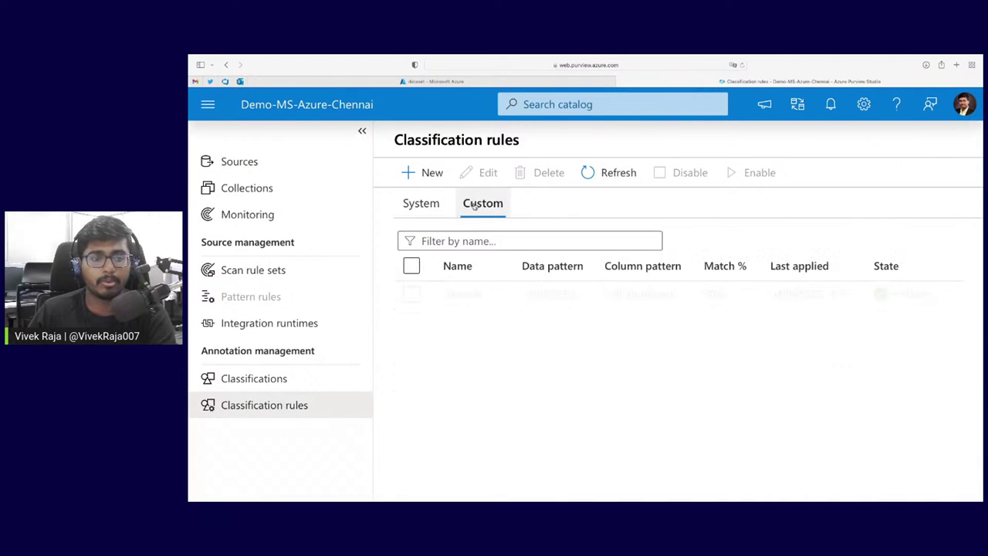
{"action": "left_click", "coordinate": [411, 294]}
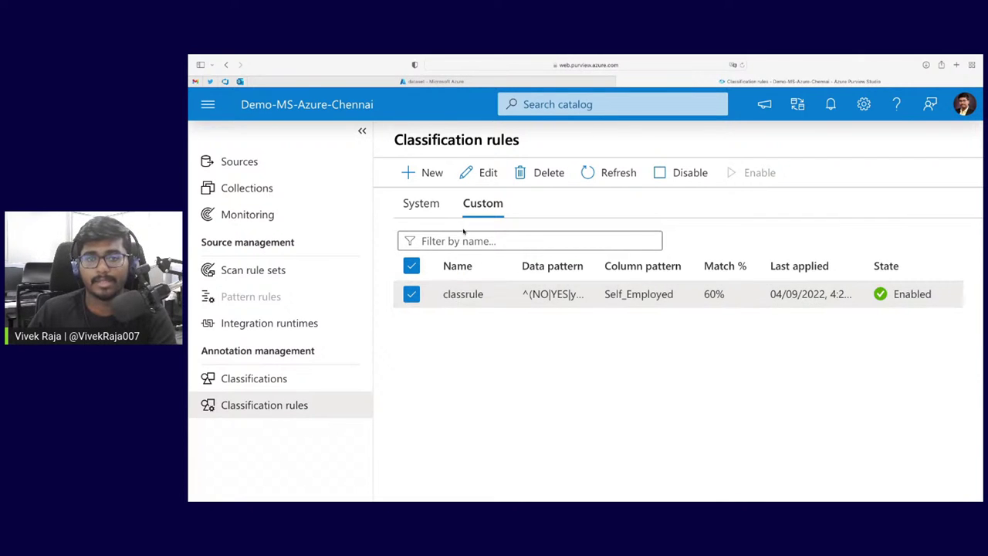
{"action": "left_click", "coordinate": [472, 172]}
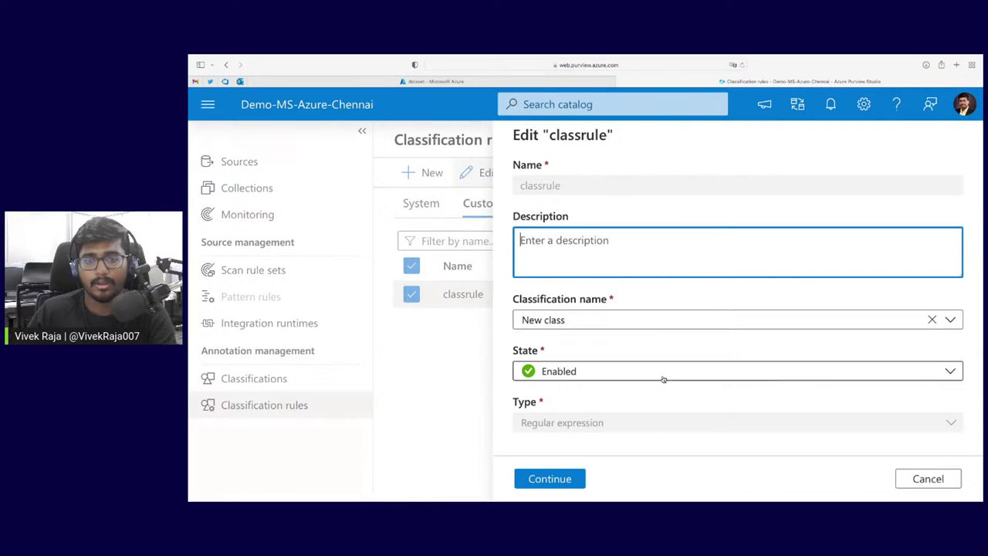
{"action": "left_click", "coordinate": [612, 429]}
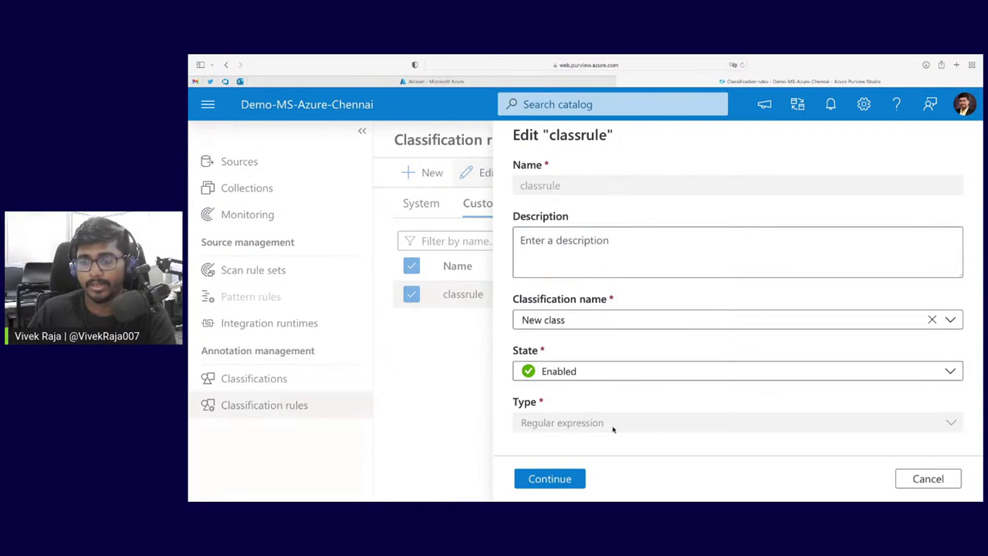
{"action": "left_click", "coordinate": [556, 479]}
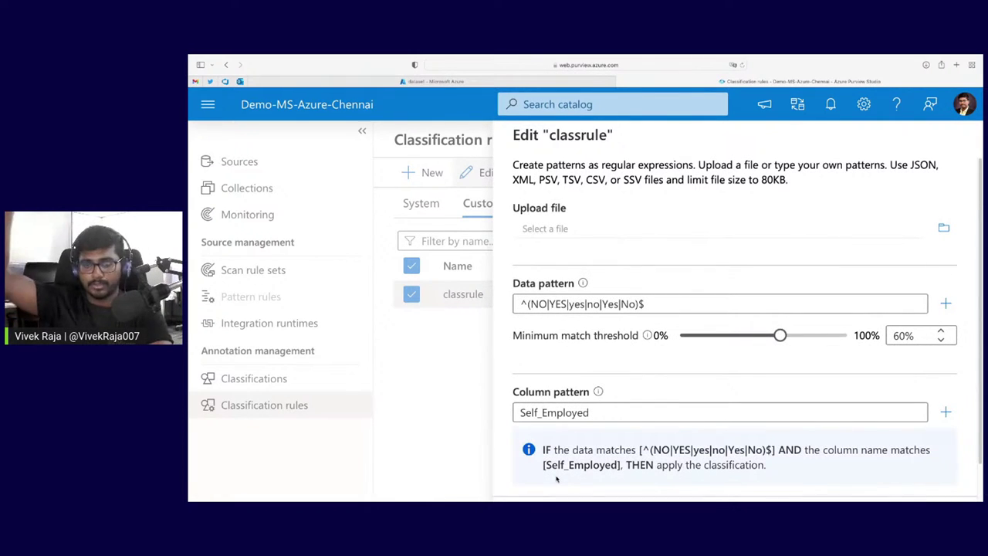
{"action": "left_click", "coordinate": [645, 306]}
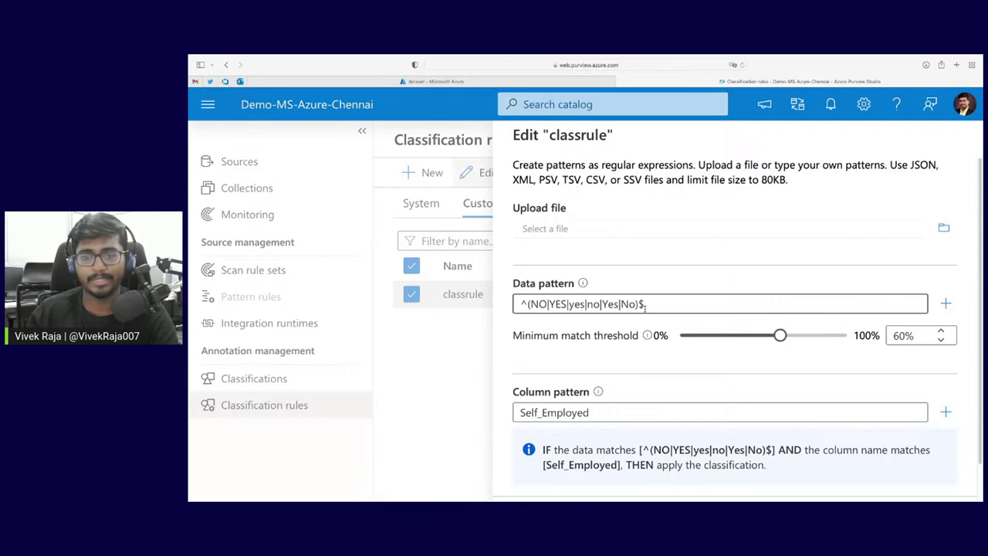
- Examine classrule's data pattern of yes/no values, its match threshold, and its Self_Employed column pattern
{"action": "scroll", "coordinate": [645, 313], "scroll_direction": "down", "scroll_amount": 1}
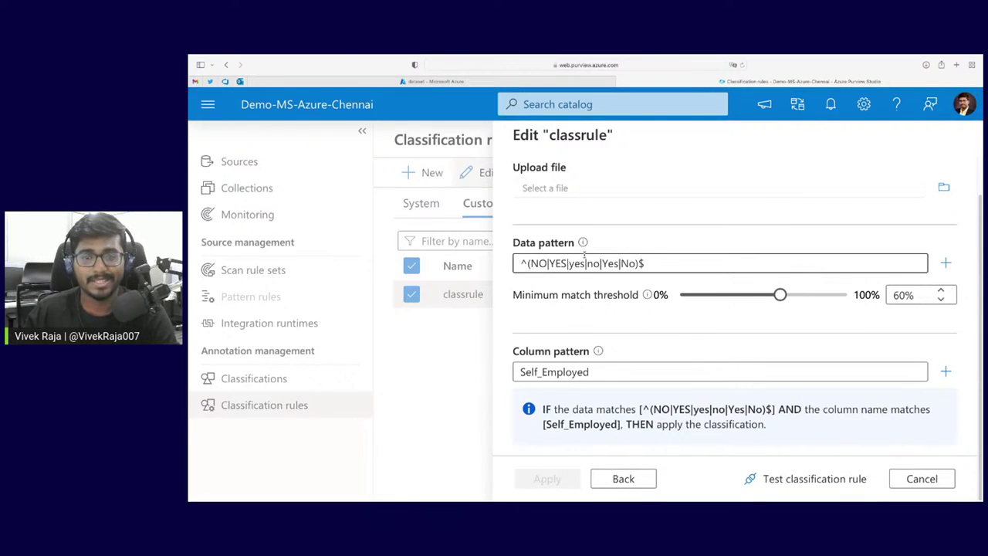
{"action": "scroll", "coordinate": [589, 263], "scroll_direction": "up", "scroll_amount": 1}
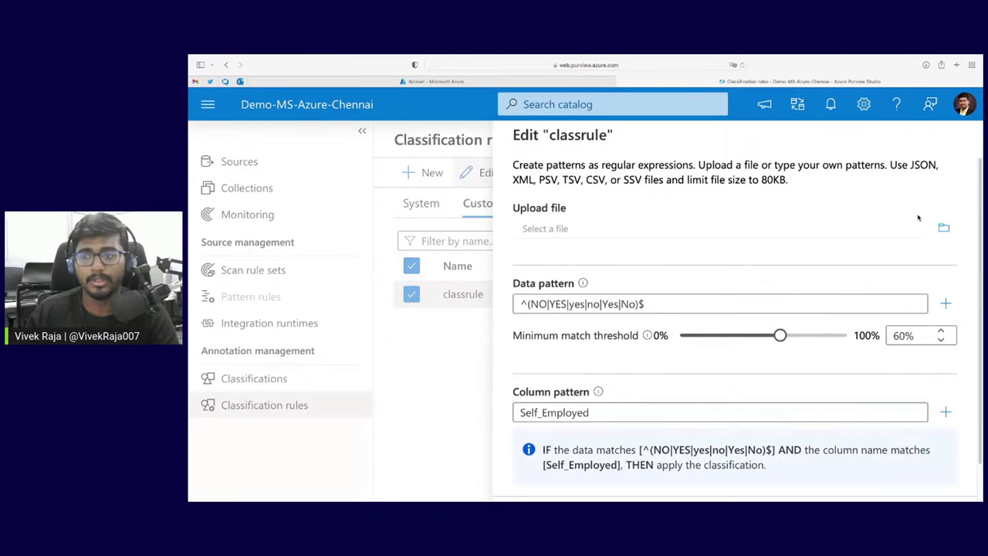
{"action": "left_click", "coordinate": [531, 305]}
{"action": "left_click_drag", "start_coordinate": [658, 302], "coordinate": [499, 308]}
{"action": "left_click", "coordinate": [623, 355]}
{"action": "scroll", "coordinate": [572, 386], "scroll_direction": "down", "scroll_amount": 1}
{"action": "left_click_drag", "start_coordinate": [571, 390], "coordinate": [525, 394]}
{"action": "left_click", "coordinate": [479, 400]}
{"action": "scroll", "coordinate": [529, 394], "scroll_direction": "down", "scroll_amount": 1}
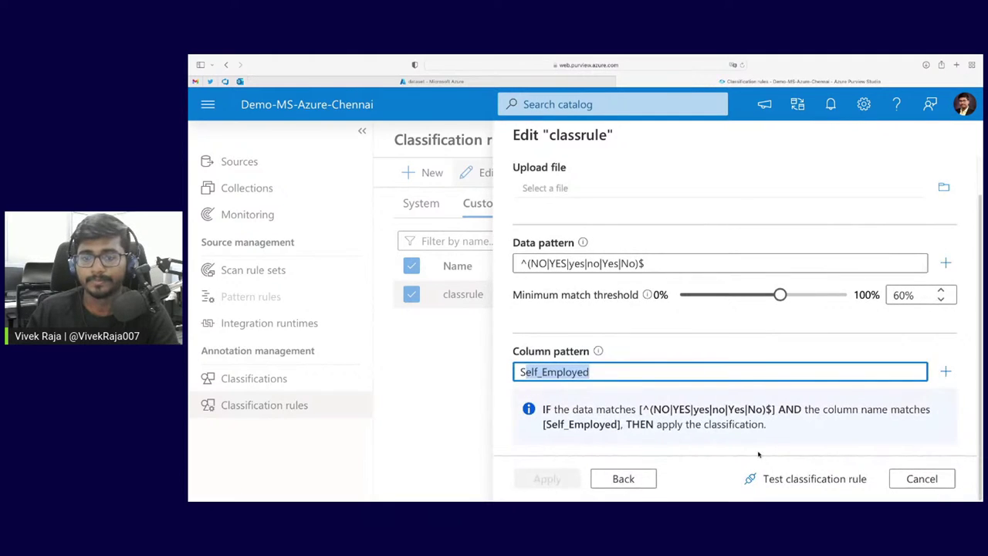
- Test the classification rule against the sample file test.csv from the archive folder
{"action": "left_click", "coordinate": [772, 479]}
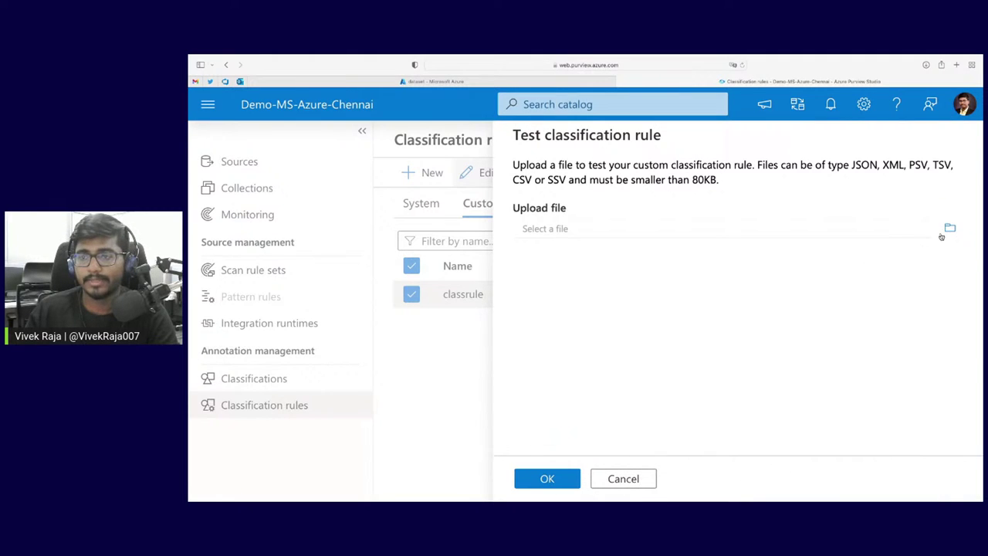
{"action": "left_click", "coordinate": [950, 228]}
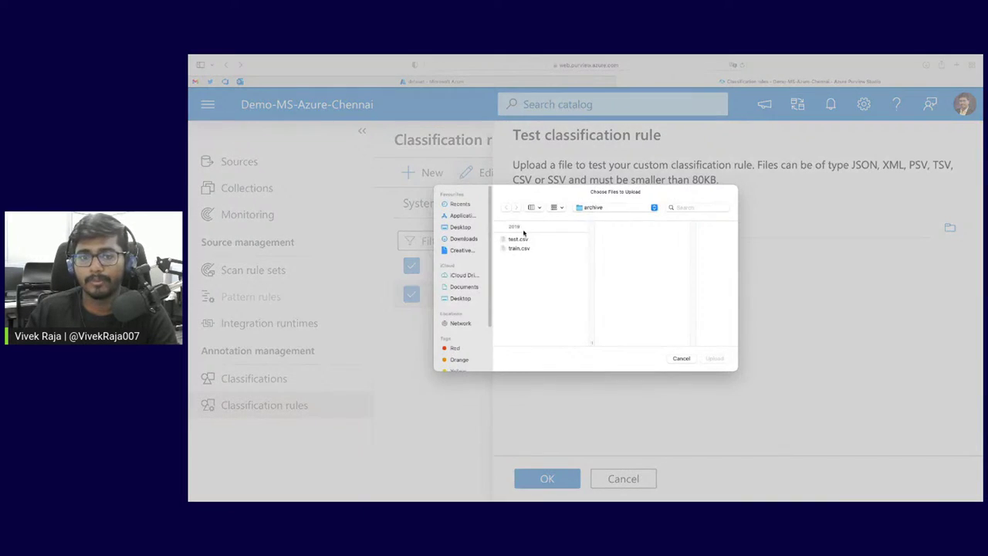
{"action": "left_click", "coordinate": [520, 238]}
{"action": "left_click", "coordinate": [709, 360]}
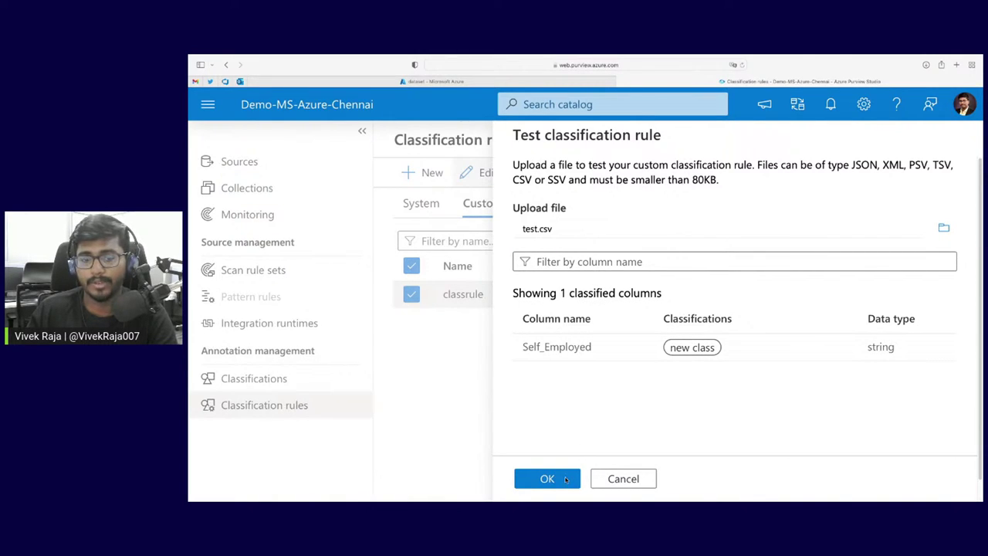
- Review the classified columns, assigned classifications and data types in the test results, and close the test
{"action": "scroll", "coordinate": [690, 404], "scroll_direction": "down", "scroll_amount": 1}
{"action": "scroll", "coordinate": [633, 448], "scroll_direction": "up", "scroll_amount": 1}
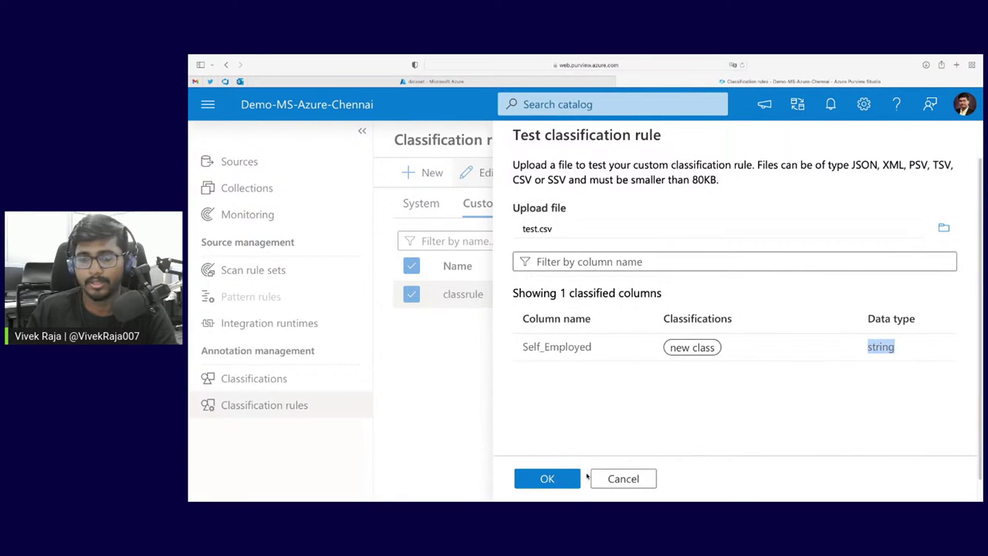
{"action": "scroll", "coordinate": [614, 463], "scroll_direction": "down", "scroll_amount": 1}
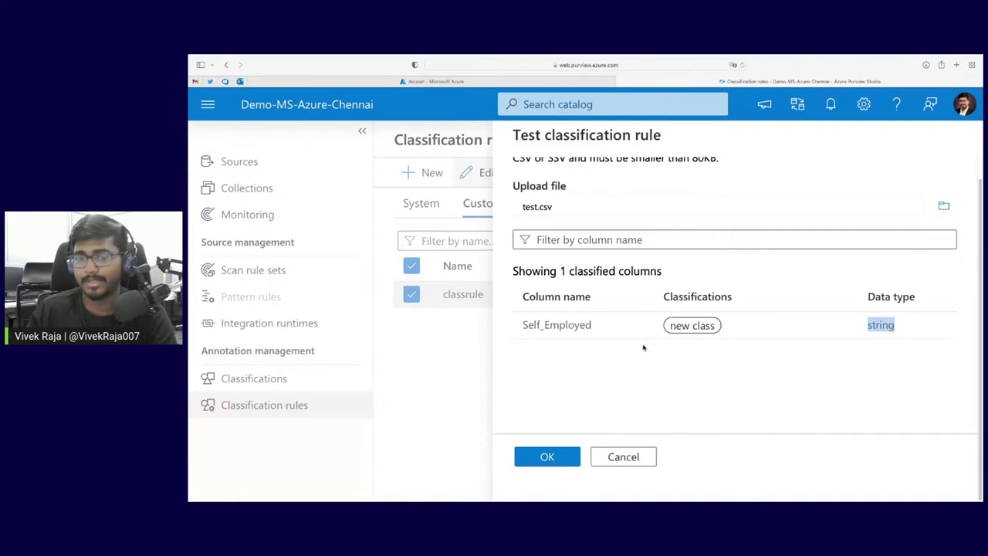
{"action": "key", "text": "super+minus"}
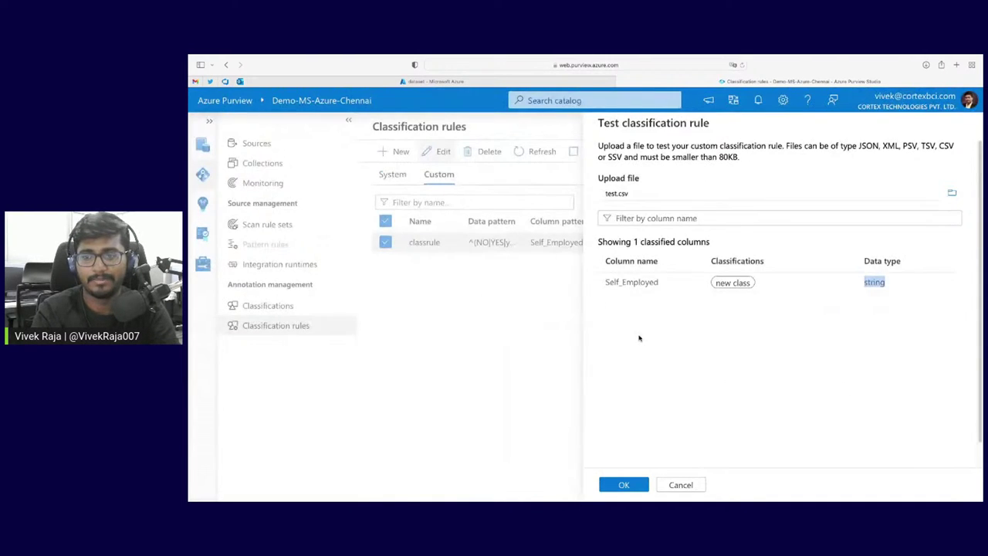
{"action": "left_click", "coordinate": [619, 485]}
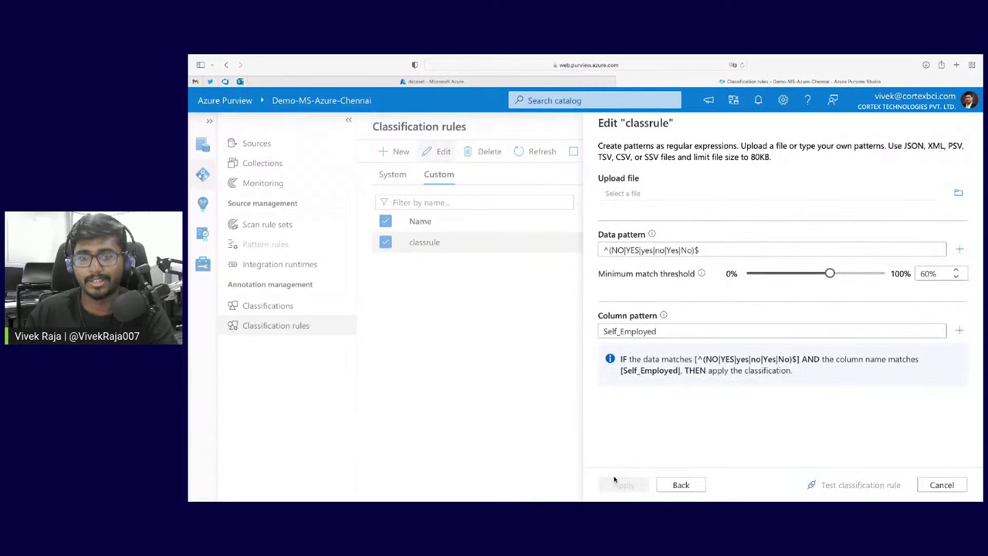
- Review the rule's condition summary once more and leave the classrule editor without changing the rule
{"action": "key", "text": "super+plus"}
{"action": "key", "text": "super+plus"}
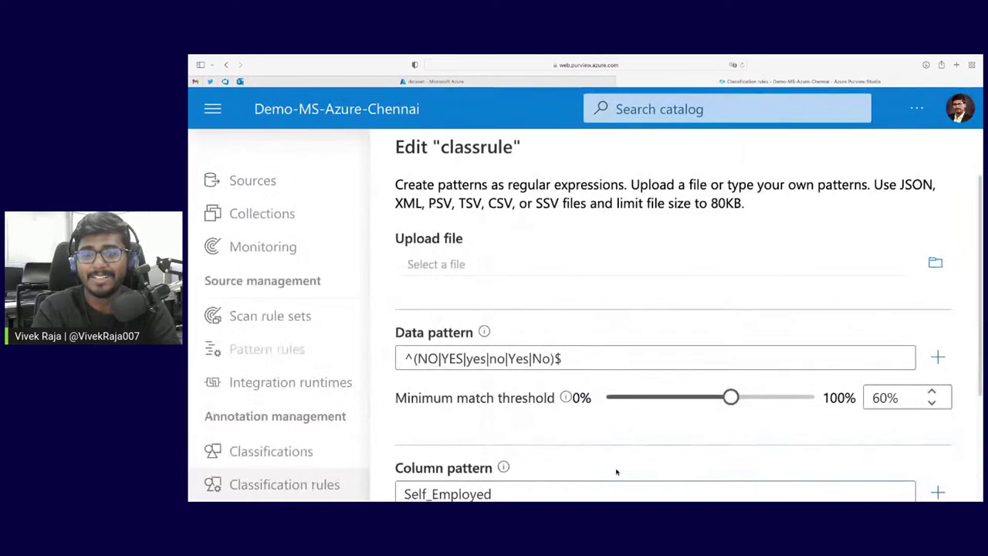
{"action": "key", "text": "super+minus"}
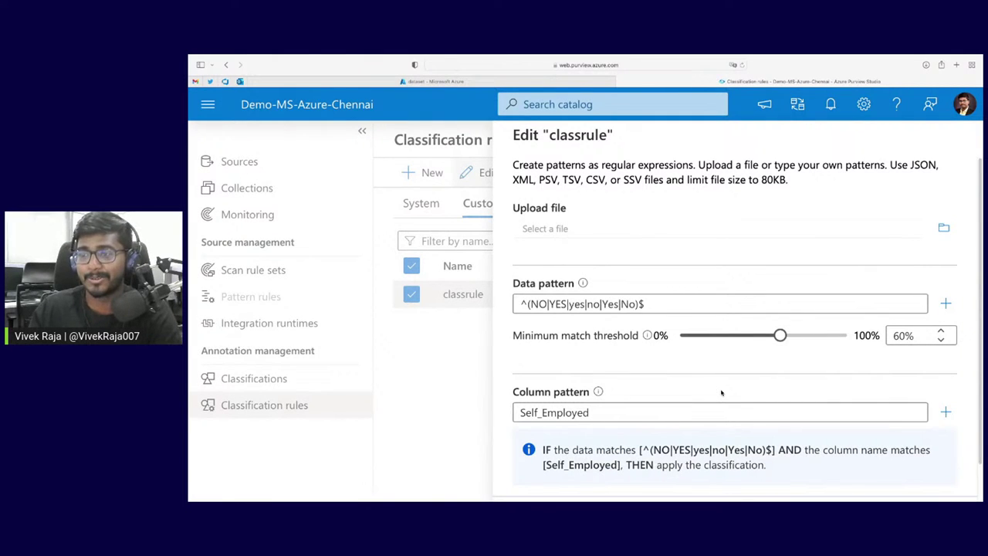
{"action": "scroll", "coordinate": [647, 351], "scroll_direction": "down", "scroll_amount": 1}
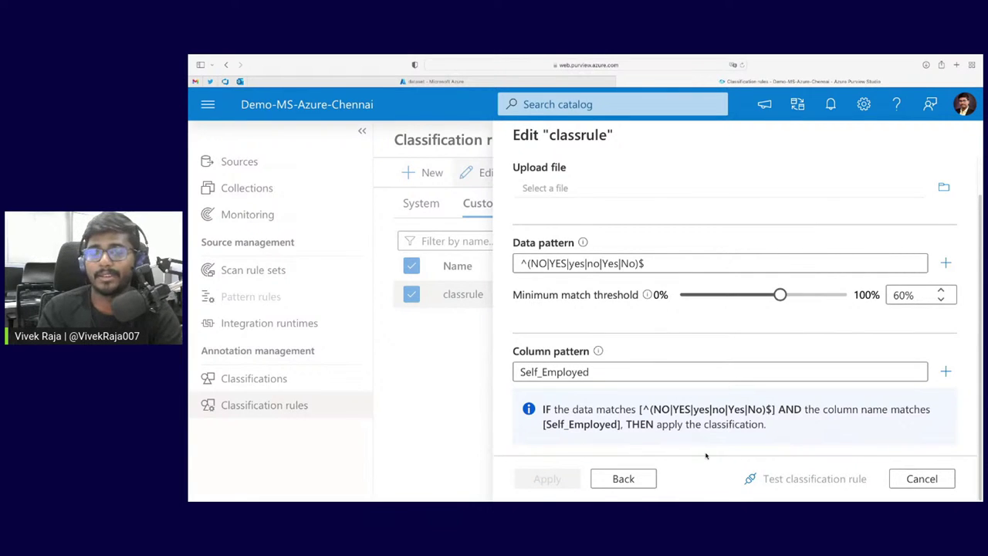
{"action": "left_click", "coordinate": [897, 482]}
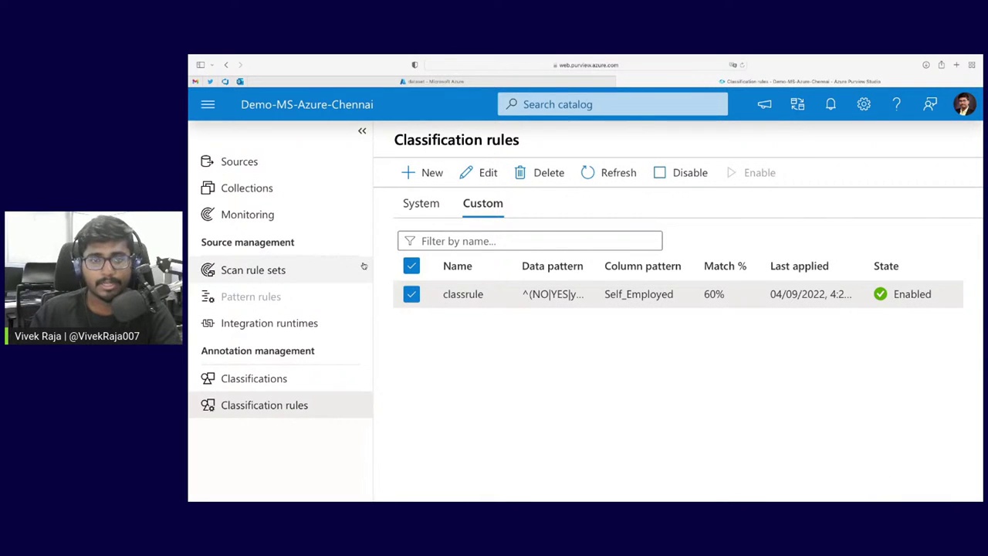
- Open the custom classification New class, accept its existing name and description in the editor, and review its properties and associated rules
{"action": "left_click", "coordinate": [293, 378]}
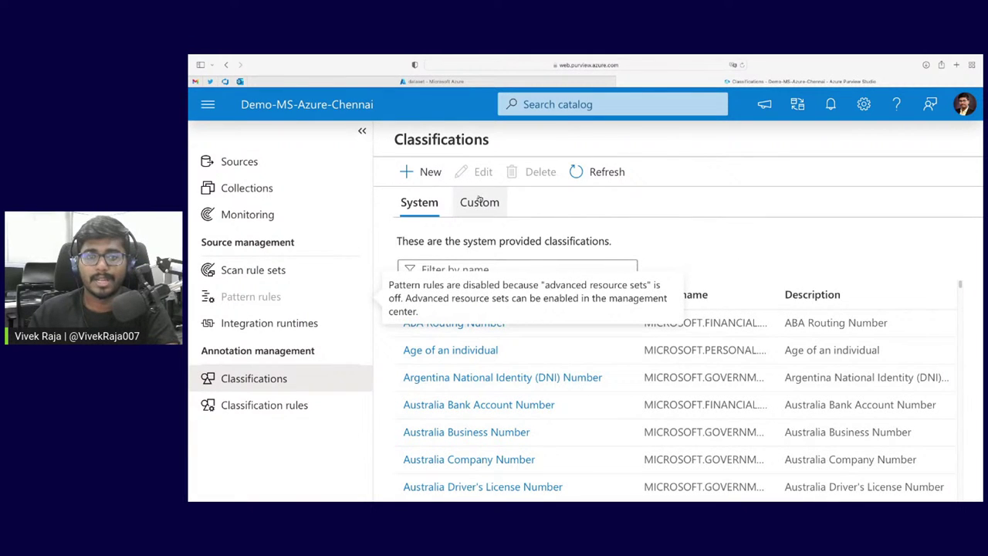
{"action": "left_click", "coordinate": [478, 203]}
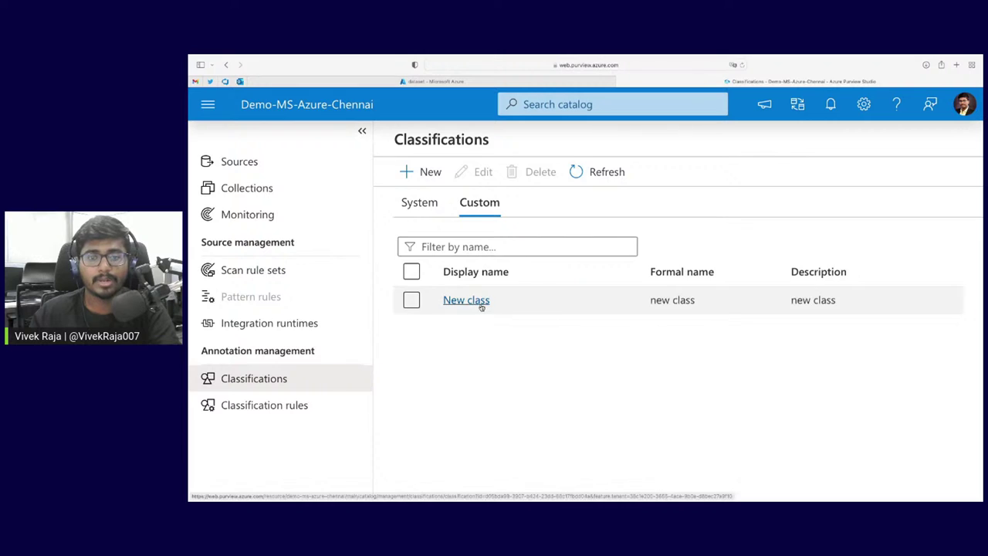
{"action": "left_click", "coordinate": [471, 299]}
{"action": "left_click", "coordinate": [429, 195]}
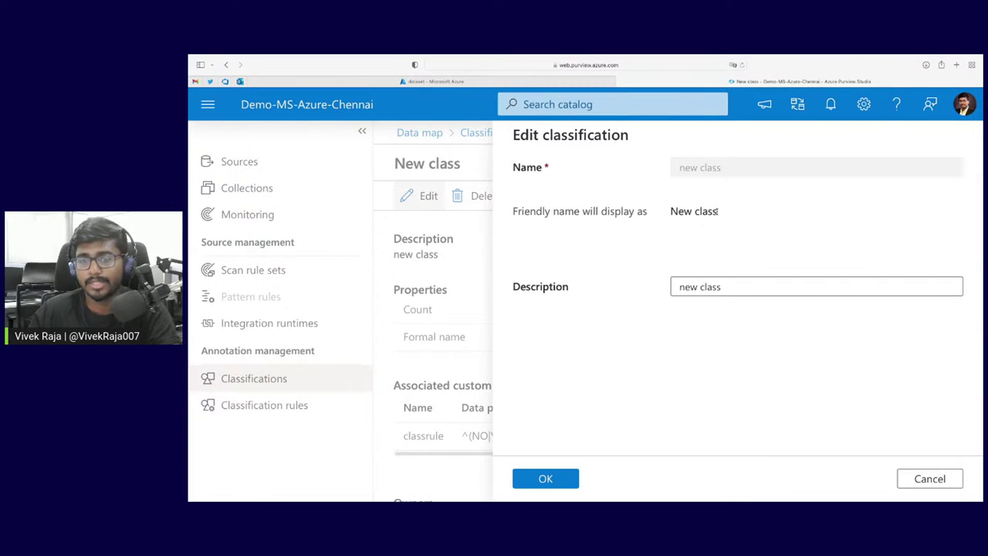
{"action": "left_click", "coordinate": [544, 477]}
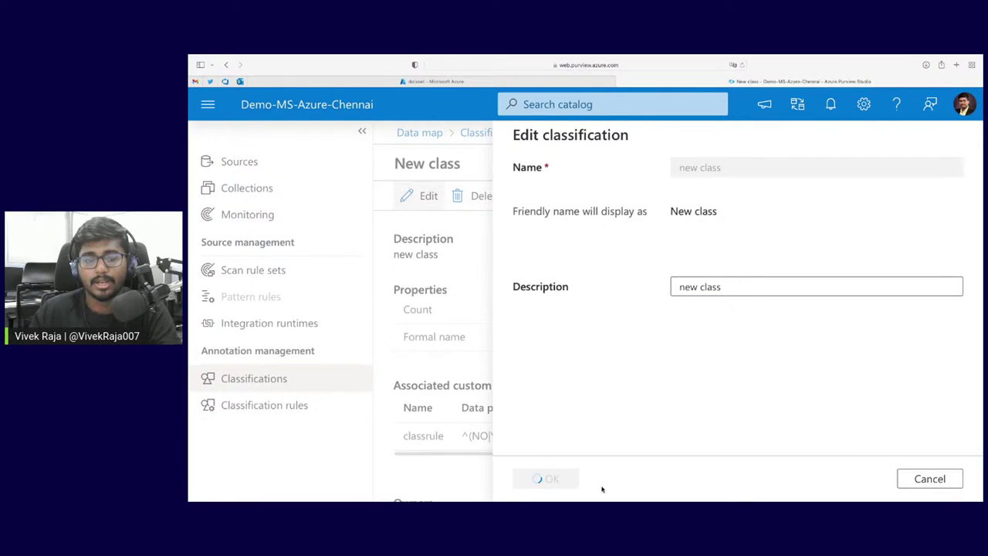
{"action": "scroll", "coordinate": [440, 429], "scroll_direction": "down", "scroll_amount": 1}
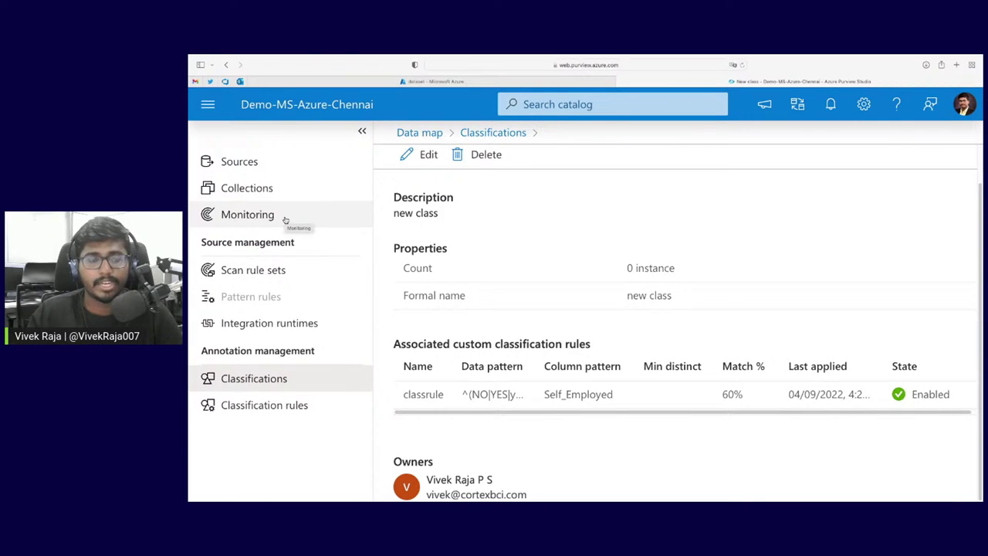
- Open the AzureBlob-aug source from the source map and check the run history of its AzureStorage scan
{"action": "left_click", "coordinate": [280, 164]}
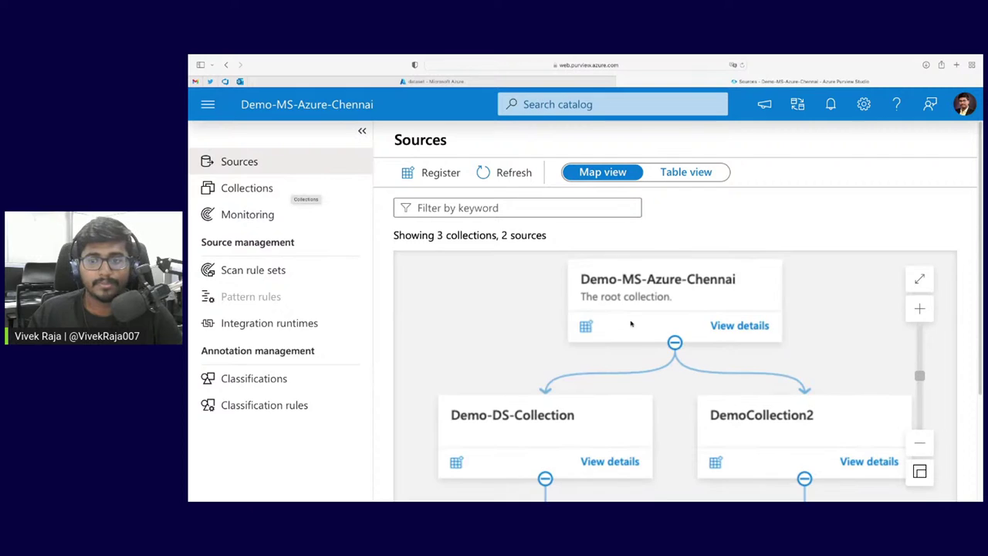
{"action": "scroll", "coordinate": [695, 347], "scroll_direction": "down", "scroll_amount": 3}
{"action": "scroll", "coordinate": [772, 348], "scroll_direction": "down", "scroll_amount": 3}
{"action": "scroll", "coordinate": [885, 305], "scroll_direction": "down", "scroll_amount": 3}
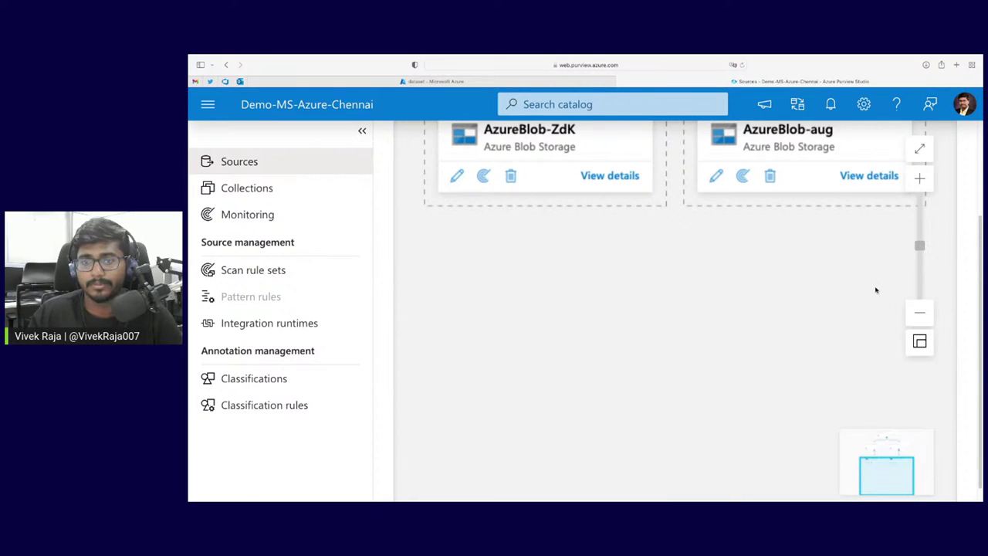
{"action": "left_click", "coordinate": [884, 180]}
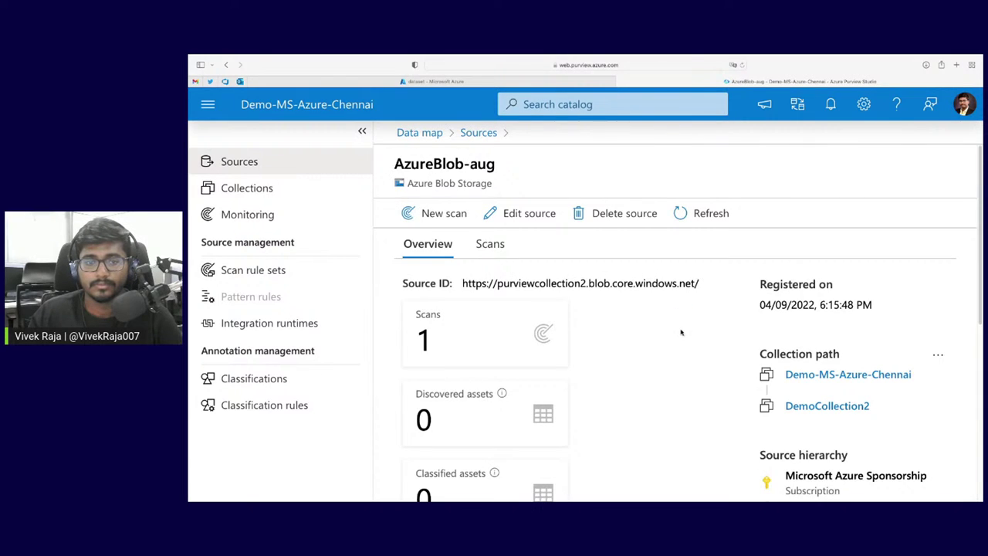
{"action": "scroll", "coordinate": [501, 294], "scroll_direction": "down", "scroll_amount": 1}
{"action": "left_click", "coordinate": [473, 192]}
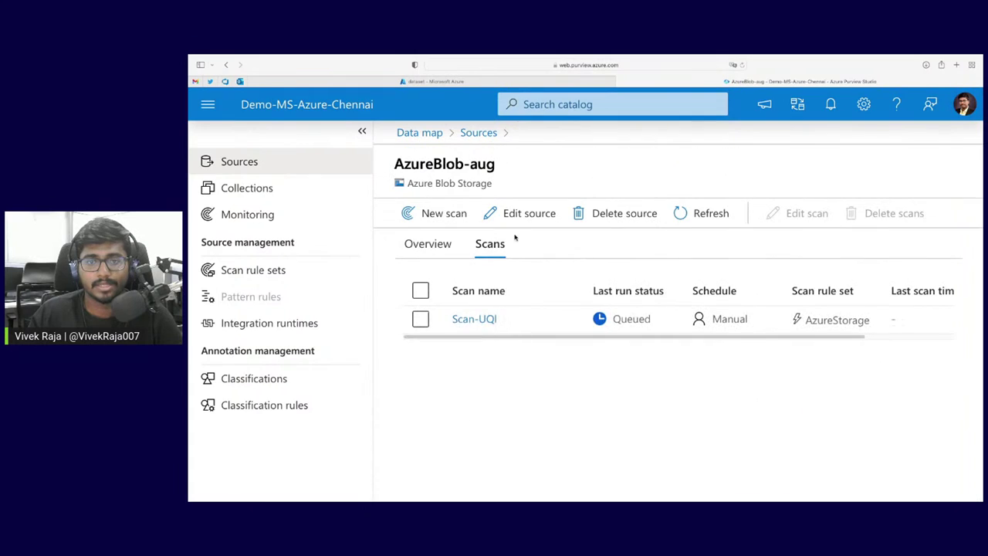
{"action": "left_click", "coordinate": [488, 319]}
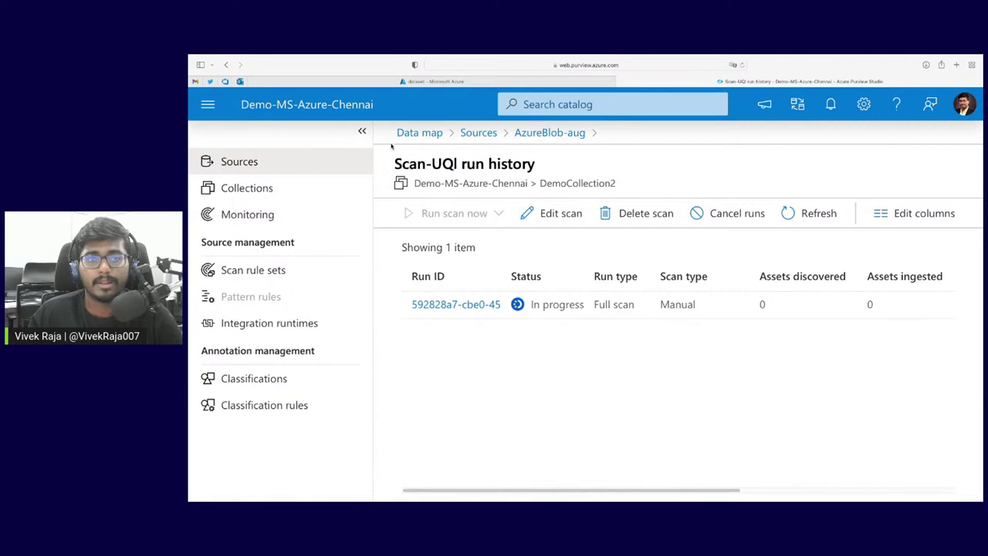
- Return to the source map and view the AzureBlob-ZdK overview with its discovered and classified assets
{"action": "left_click", "coordinate": [419, 137]}
{"action": "scroll", "coordinate": [541, 400], "scroll_direction": "down", "scroll_amount": 5}
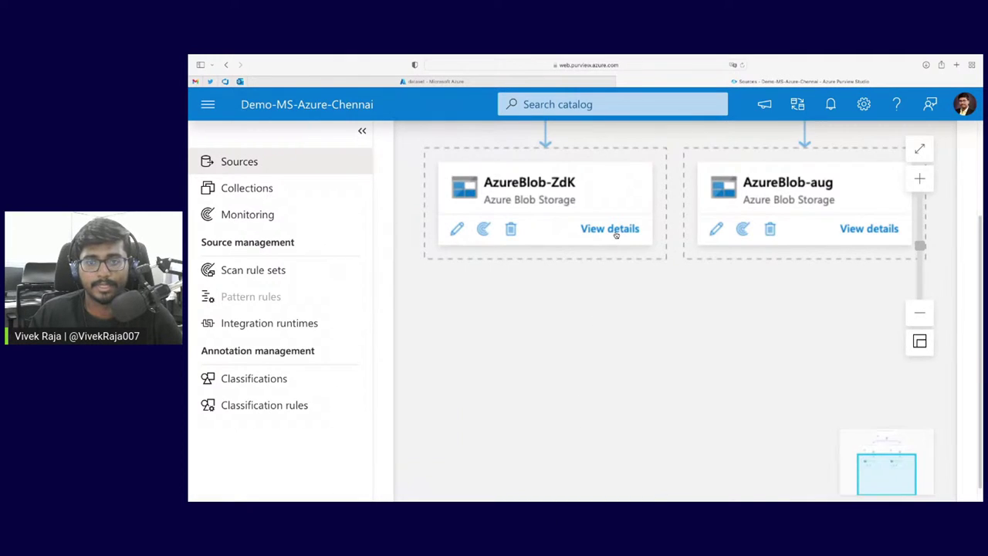
{"action": "left_click", "coordinate": [616, 234]}
{"action": "scroll", "coordinate": [459, 401], "scroll_direction": "down", "scroll_amount": 3}
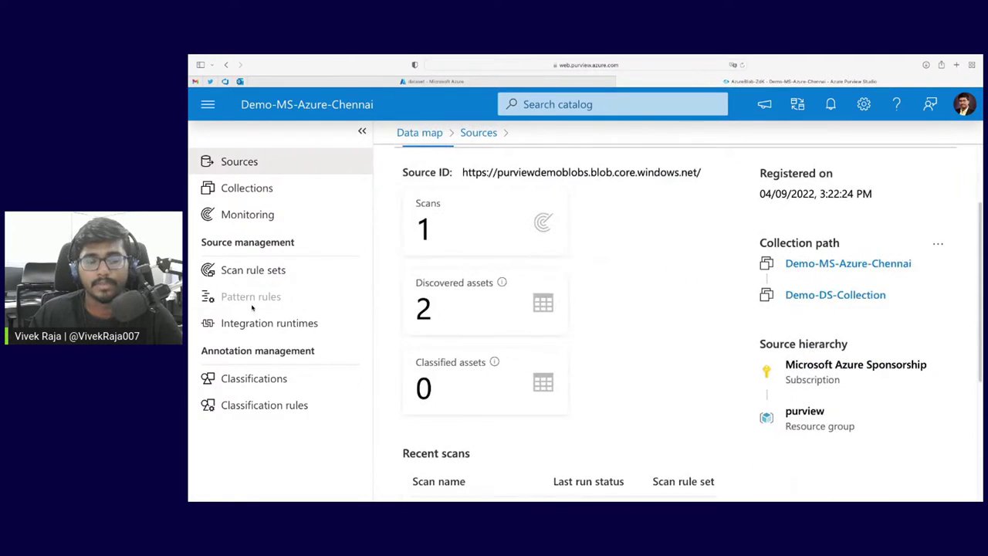
- Look through the system scan rule sets, the system classification rules and the system classifications
{"action": "mouse_move", "coordinate": [252, 307]}
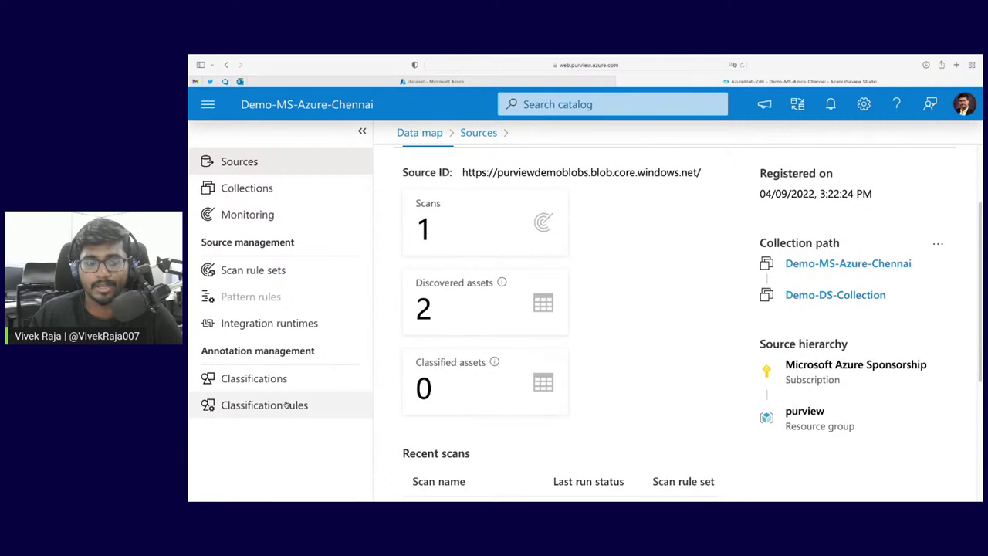
{"action": "left_click", "coordinate": [283, 271]}
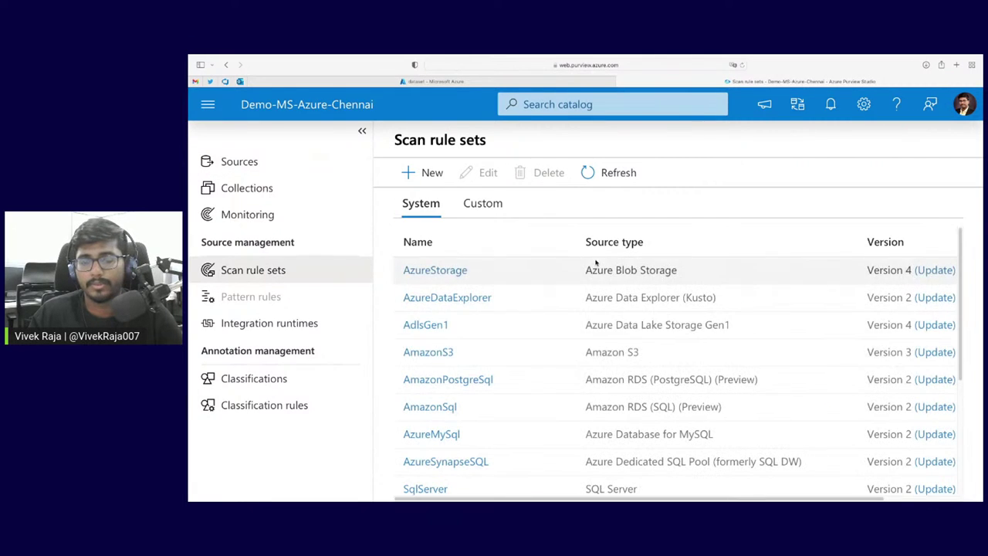
{"action": "left_click", "coordinate": [302, 402]}
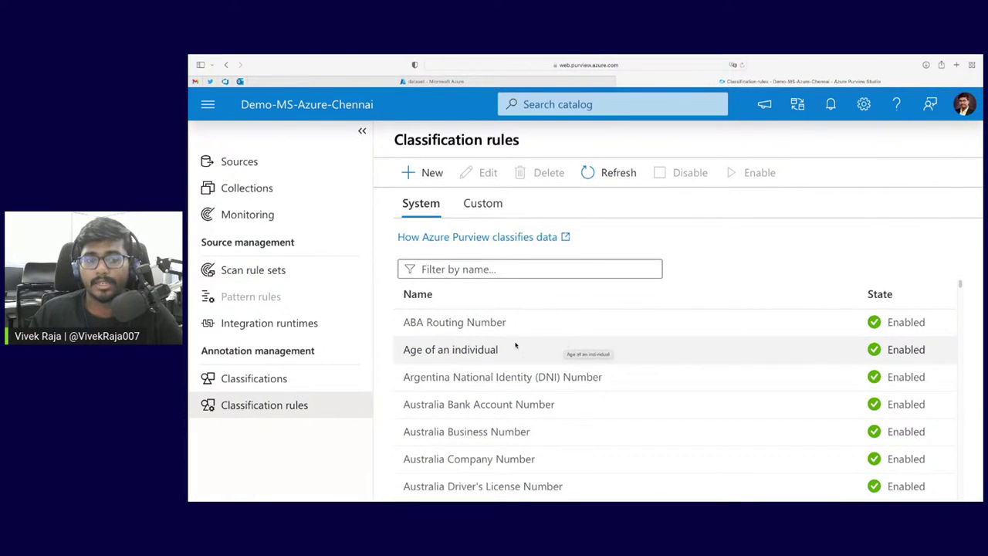
{"action": "left_click", "coordinate": [254, 378]}
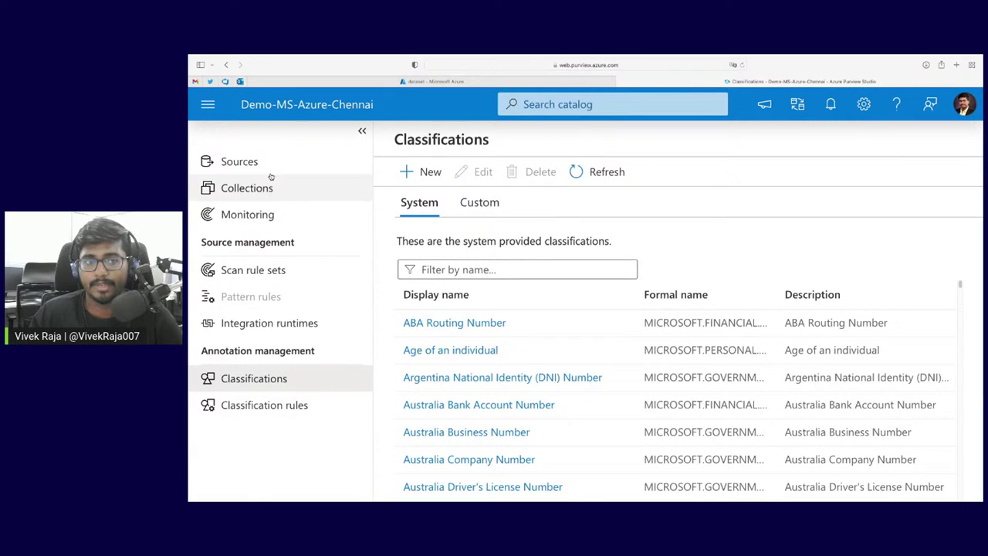
- Reopen the AzureBlob-ZdK details from the source map and review its assets, recent scans and failed scans
{"action": "left_click", "coordinate": [266, 163]}
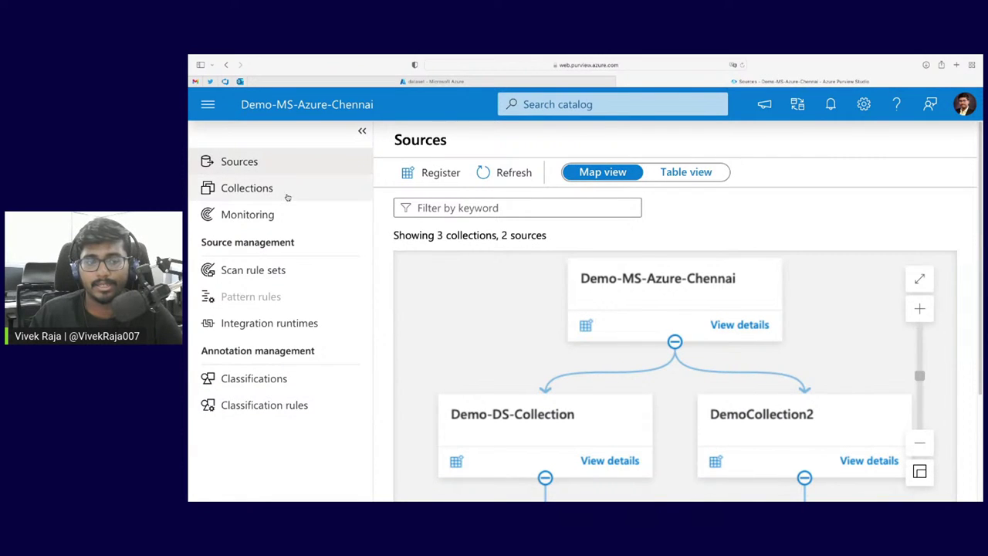
{"action": "scroll", "coordinate": [602, 456], "scroll_direction": "down", "scroll_amount": 5}
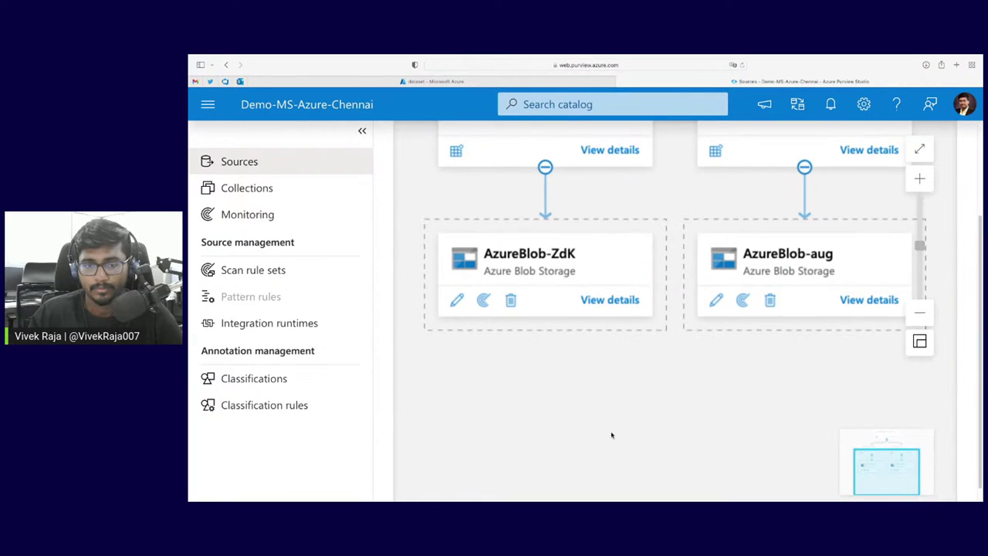
{"action": "left_click", "coordinate": [614, 303]}
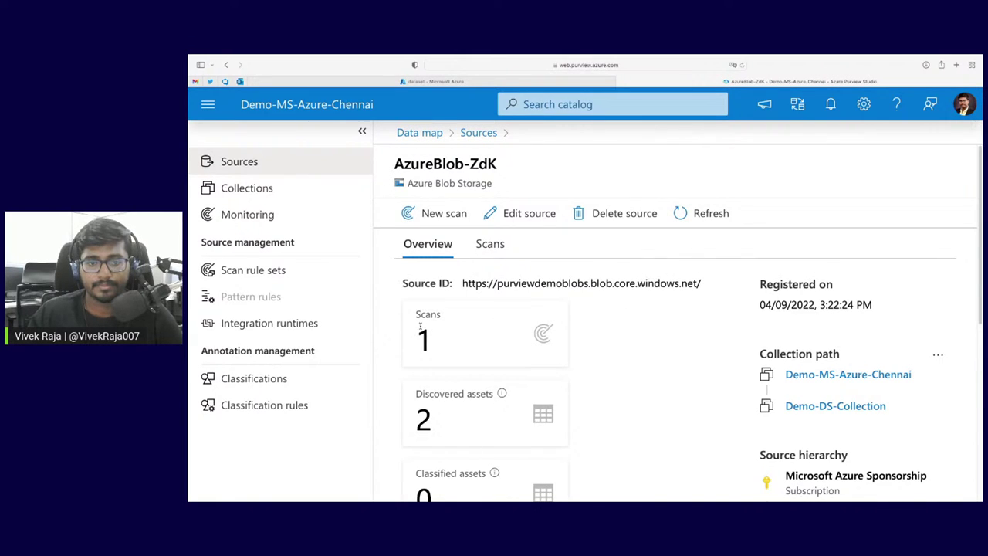
{"action": "scroll", "coordinate": [479, 344], "scroll_direction": "down", "scroll_amount": 5}
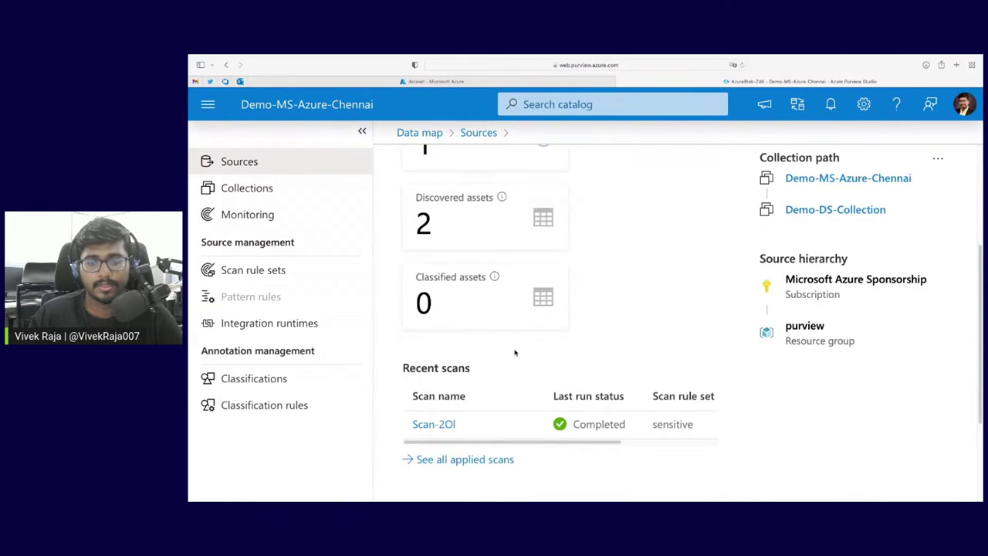
{"action": "scroll", "coordinate": [441, 421], "scroll_direction": "down", "scroll_amount": 3}
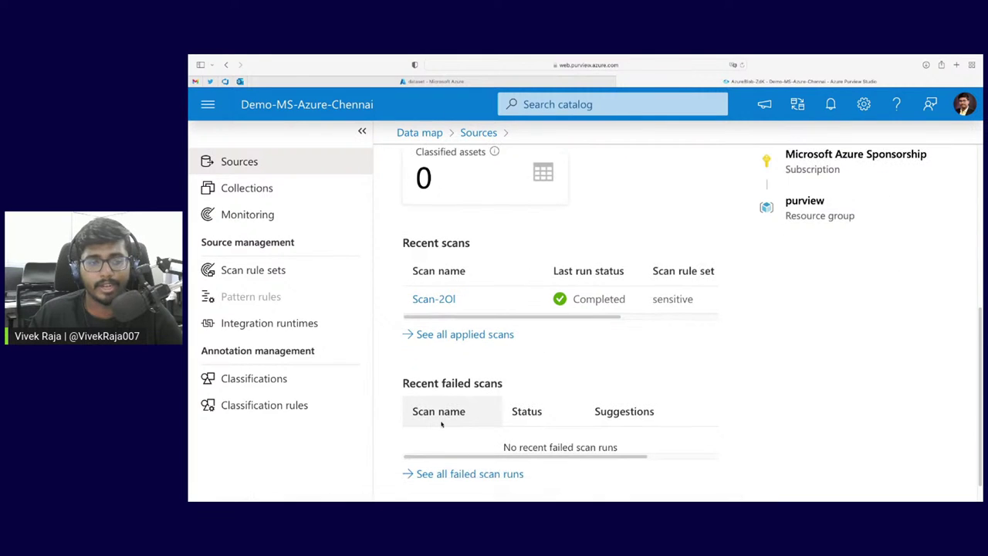
{"action": "scroll", "coordinate": [442, 423], "scroll_direction": "up", "scroll_amount": 8}
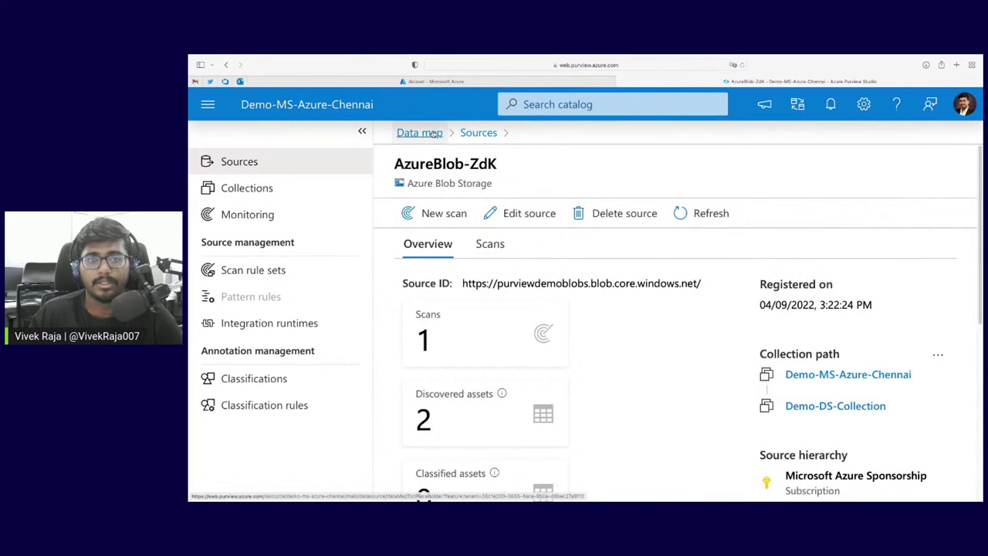
- Return to the sources page, view the sources as a table, and switch back to the map view
{"action": "left_click", "coordinate": [420, 132]}
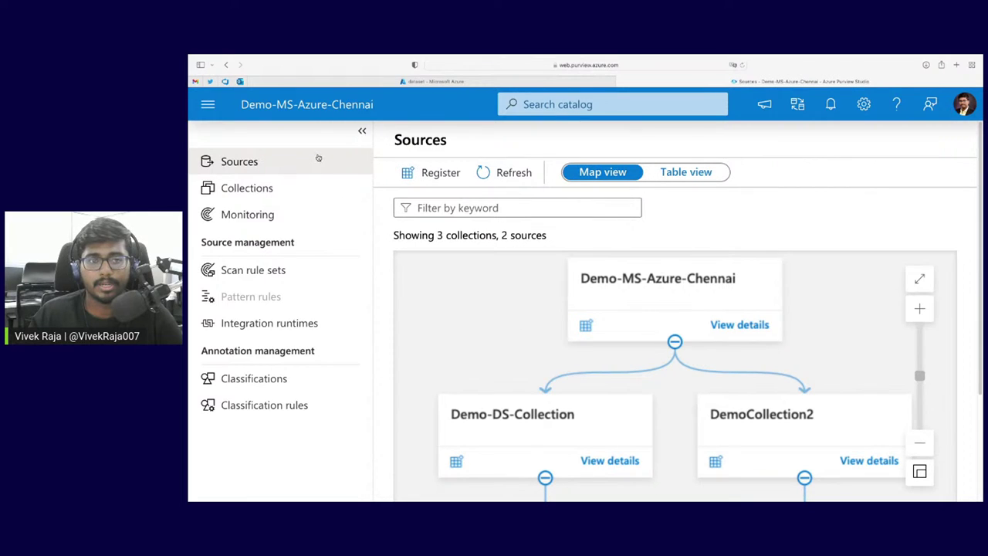
{"action": "scroll", "coordinate": [597, 315], "scroll_direction": "down", "scroll_amount": 3}
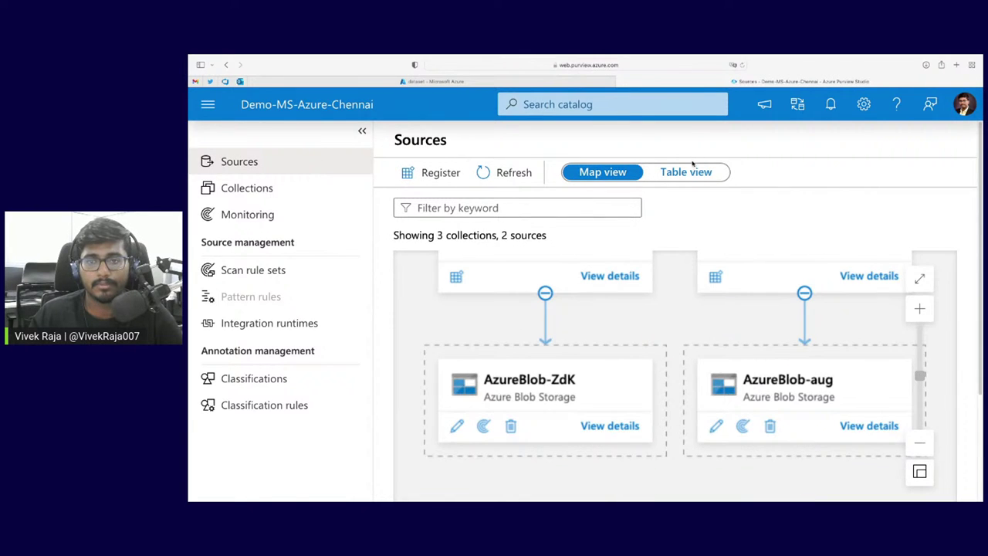
{"action": "left_click", "coordinate": [691, 170]}
{"action": "left_click", "coordinate": [602, 178]}
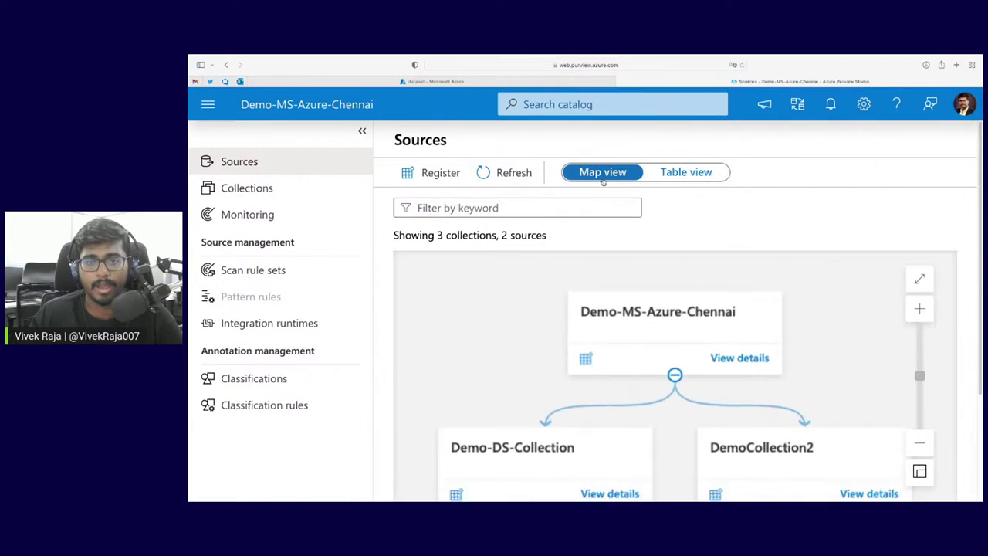
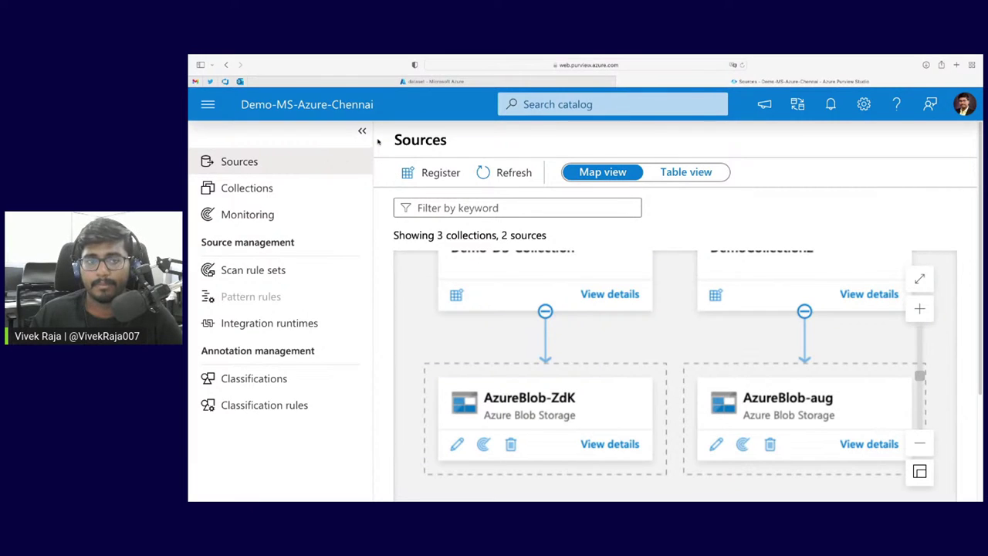
- Collapse the side navigation, then open the data catalog's asset browser
{"action": "left_click", "coordinate": [363, 134]}
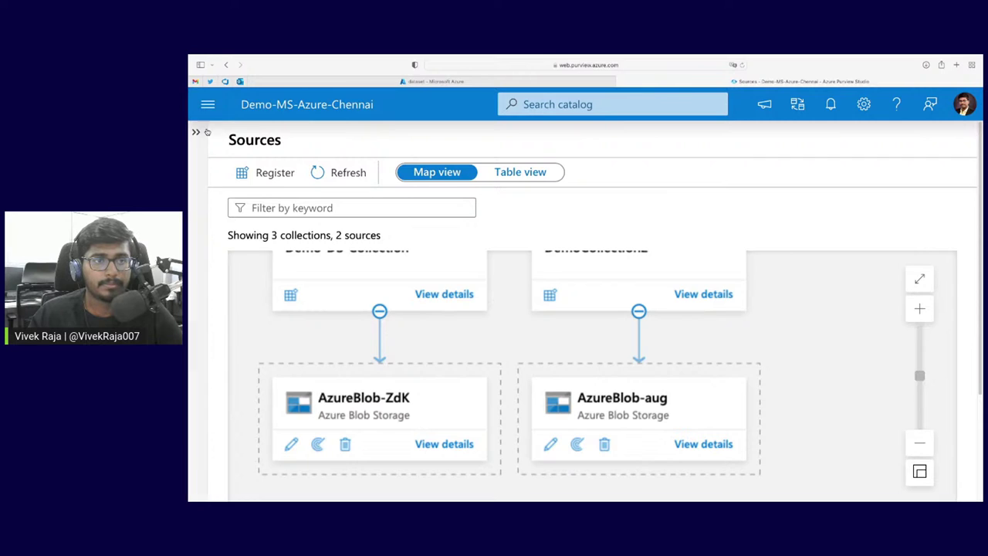
{"action": "left_click", "coordinate": [208, 104]}
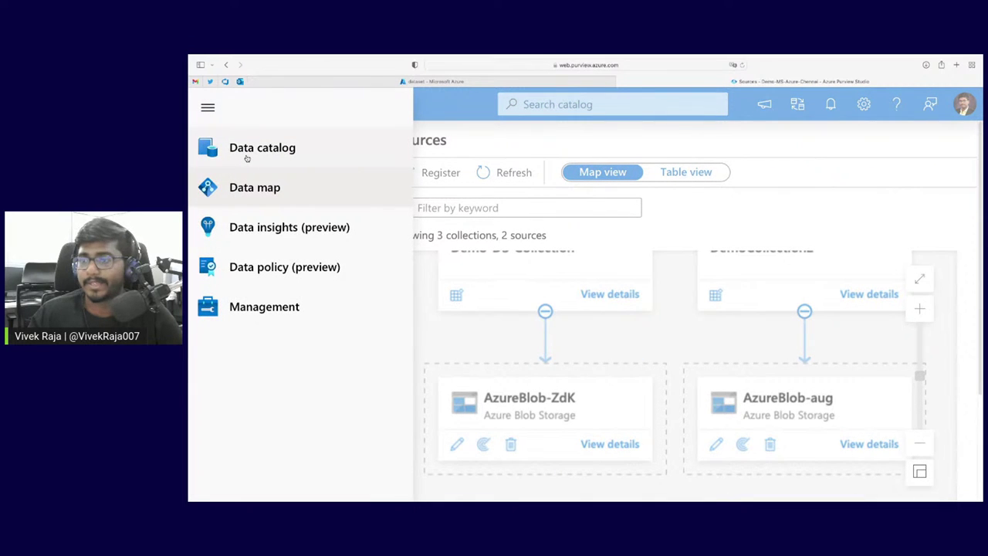
{"action": "left_click", "coordinate": [246, 157]}
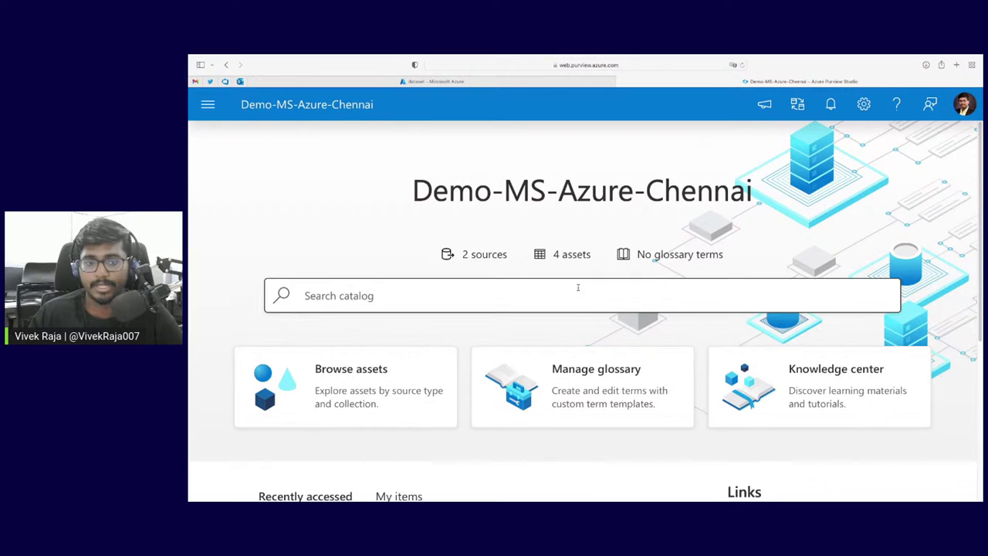
{"action": "left_click", "coordinate": [400, 371]}
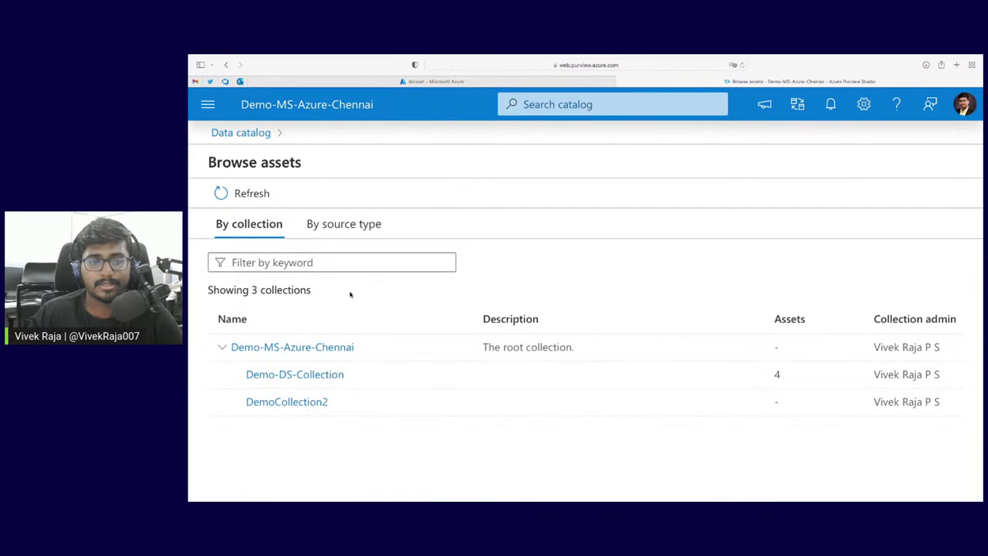
- Open DemoCollection2 in the asset browser and narrow its assets to the Files object type
{"action": "left_click", "coordinate": [317, 402]}
{"action": "scroll", "coordinate": [313, 403], "scroll_direction": "down", "scroll_amount": 3}
{"action": "scroll", "coordinate": [314, 406], "scroll_direction": "down", "scroll_amount": 2}
{"action": "scroll", "coordinate": [362, 414], "scroll_direction": "up", "scroll_amount": 4}
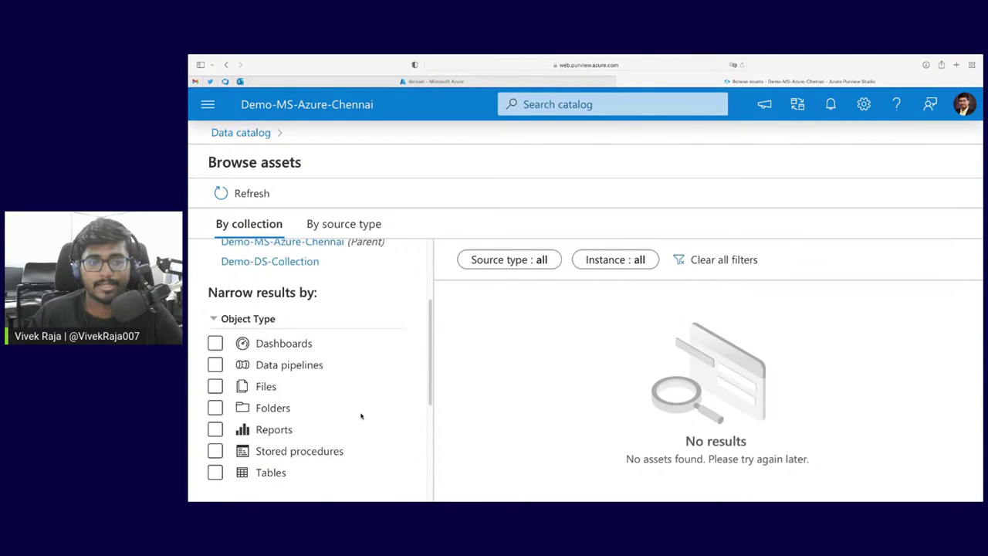
{"action": "scroll", "coordinate": [362, 406], "scroll_direction": "down", "scroll_amount": 2}
{"action": "left_click", "coordinate": [362, 420]}
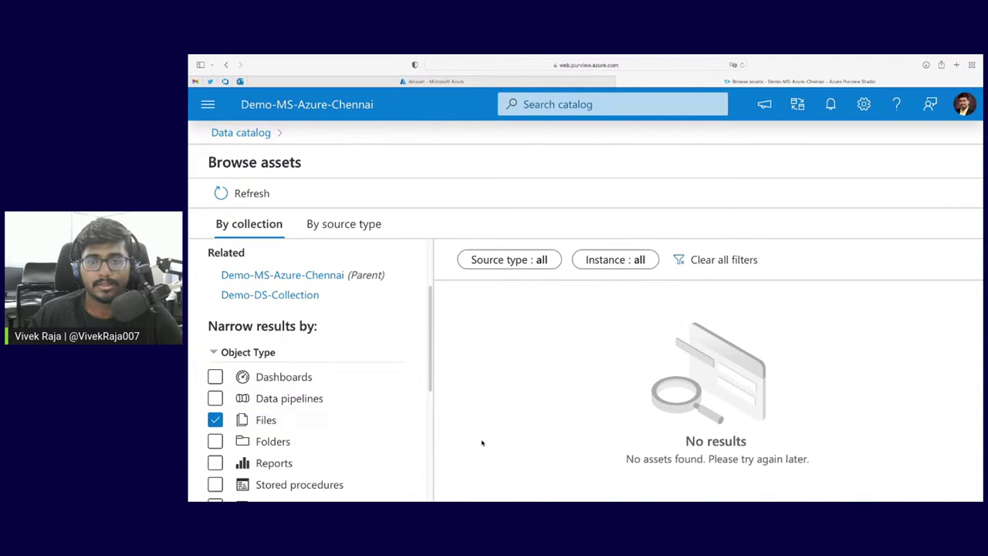
{"action": "scroll", "coordinate": [354, 429], "scroll_direction": "up", "scroll_amount": 3}
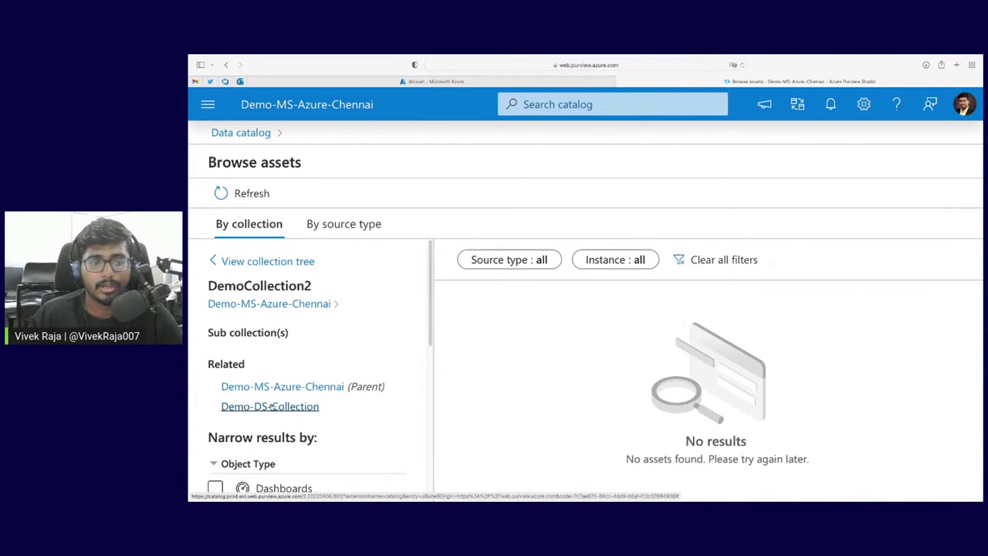
- Browse assets by source type, view the Azure Storage Account assets and return to the data catalog home
{"action": "left_click", "coordinate": [242, 192]}
{"action": "left_click", "coordinate": [322, 224]}
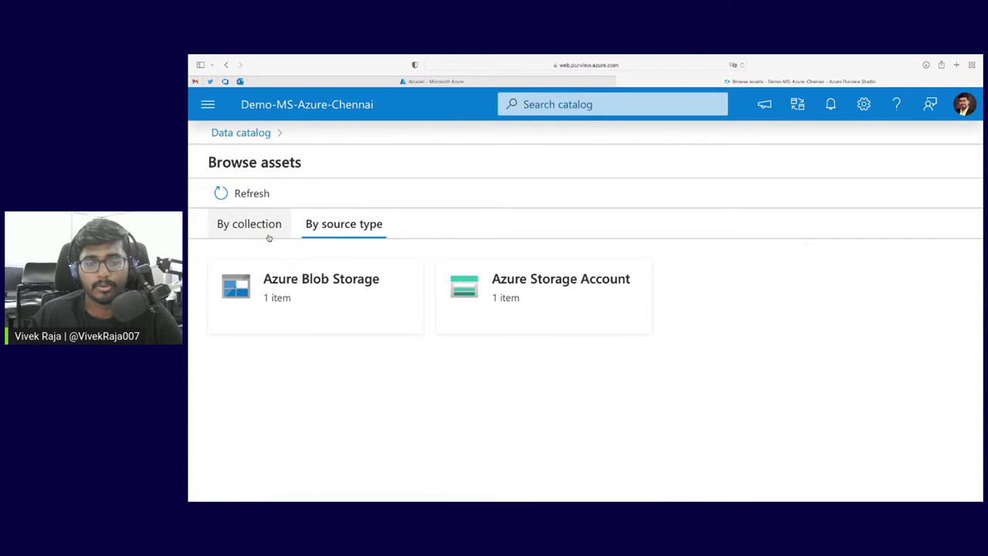
{"action": "left_click", "coordinate": [538, 288]}
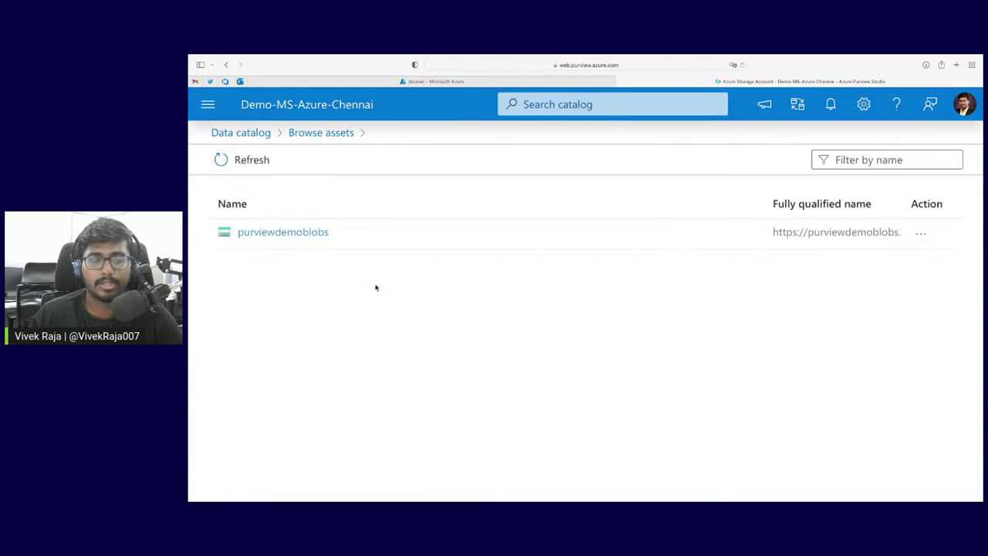
{"action": "left_click", "coordinate": [263, 135]}
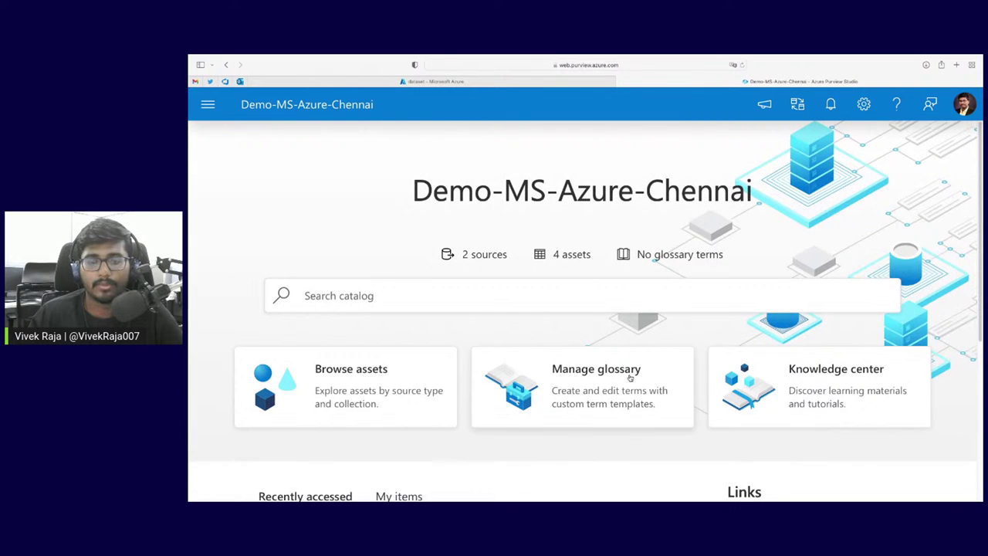
- Search the data catalog for Married and examine the collection filter for the matching asset
{"action": "scroll", "coordinate": [633, 377], "scroll_direction": "down", "scroll_amount": 2}
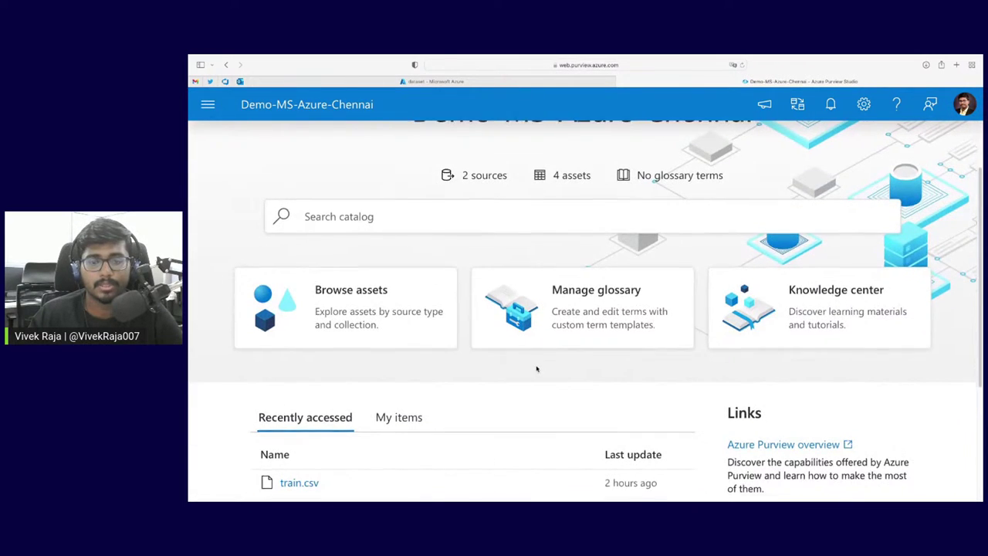
{"action": "scroll", "coordinate": [536, 369], "scroll_direction": "down", "scroll_amount": 2}
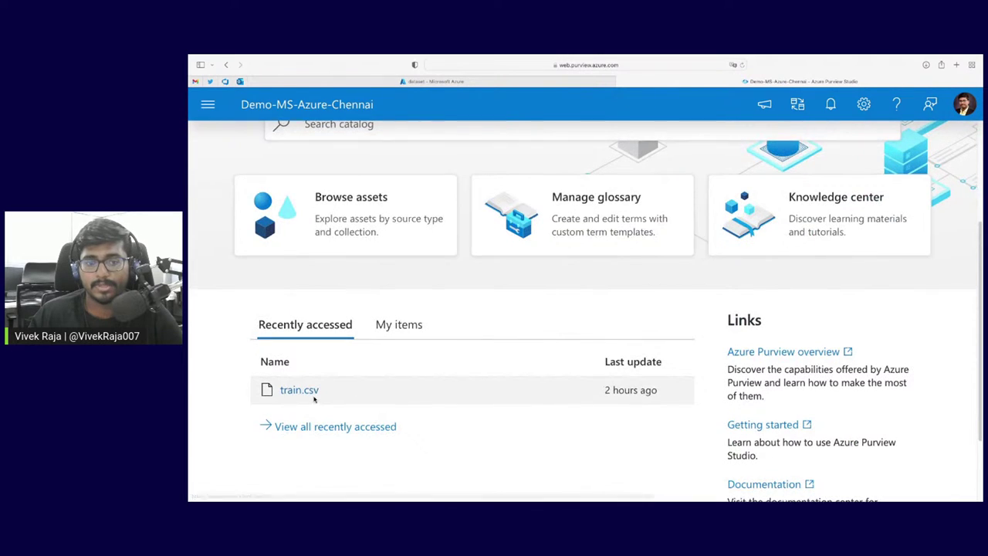
{"action": "scroll", "coordinate": [283, 397], "scroll_direction": "up", "scroll_amount": 4}
{"action": "left_click", "coordinate": [515, 286]}
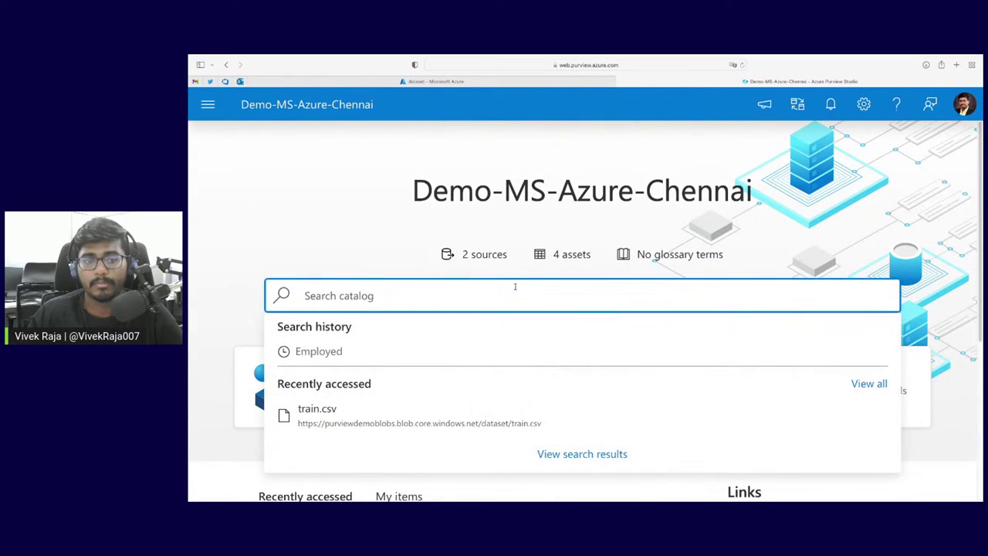
{"action": "type", "text": "married"}
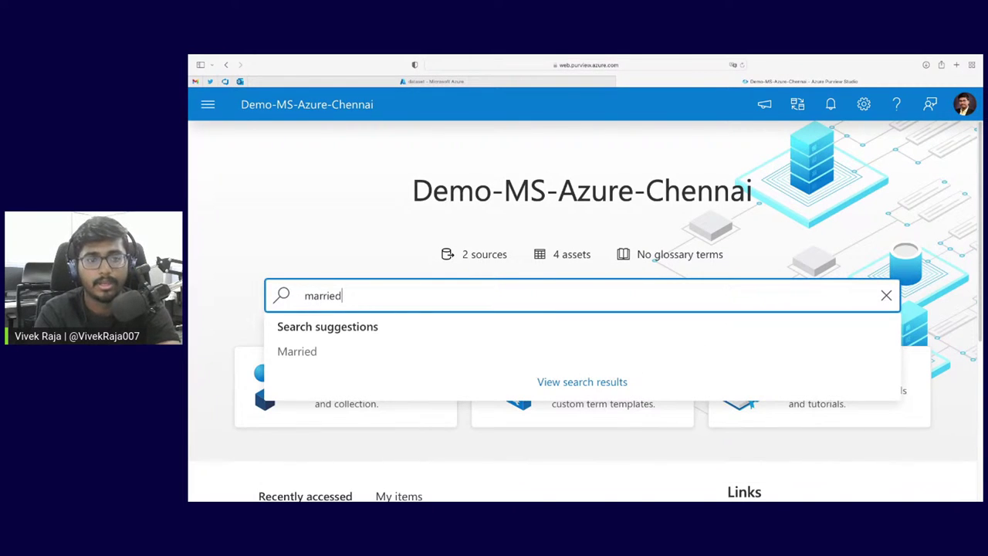
{"action": "left_click", "coordinate": [325, 360]}
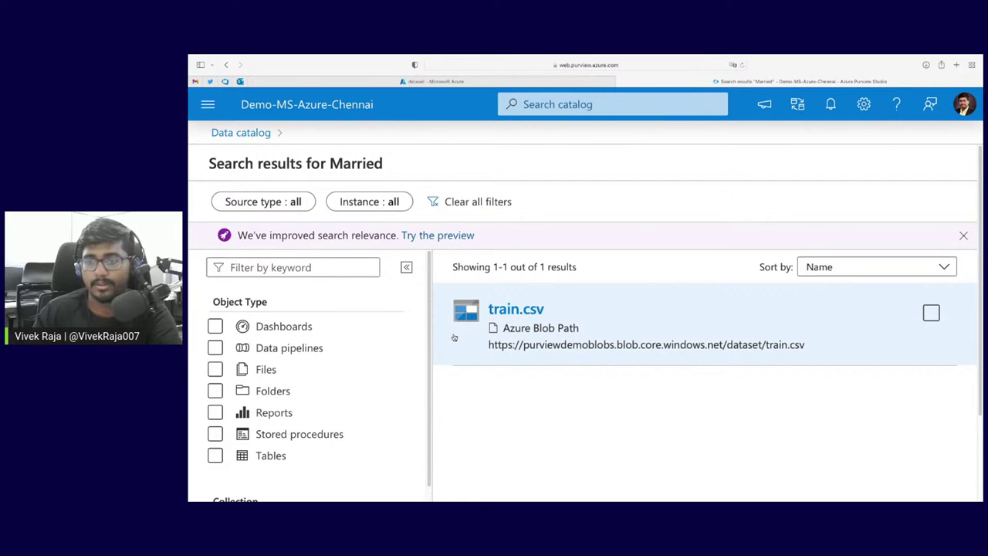
{"action": "scroll", "coordinate": [335, 386], "scroll_direction": "down", "scroll_amount": 5}
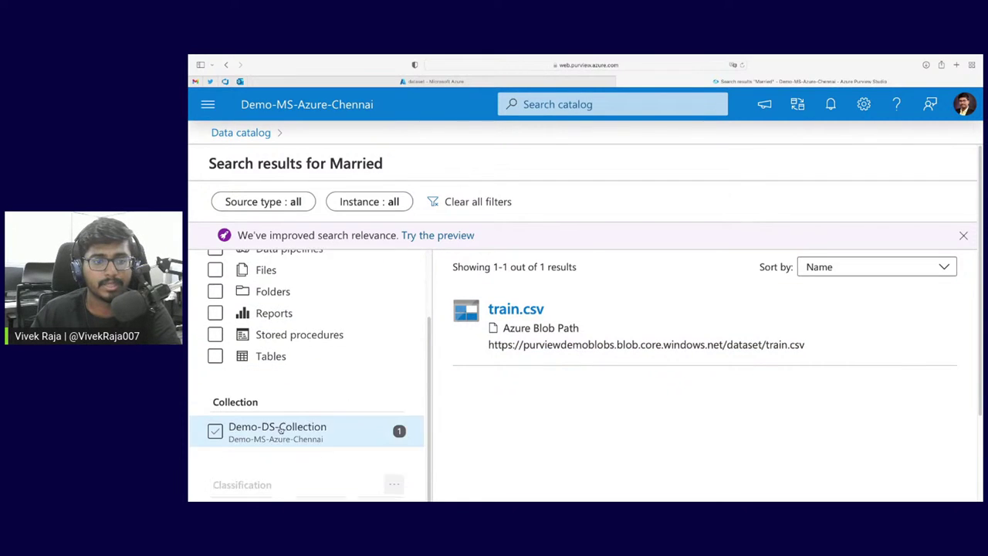
{"action": "left_click", "coordinate": [388, 371]}
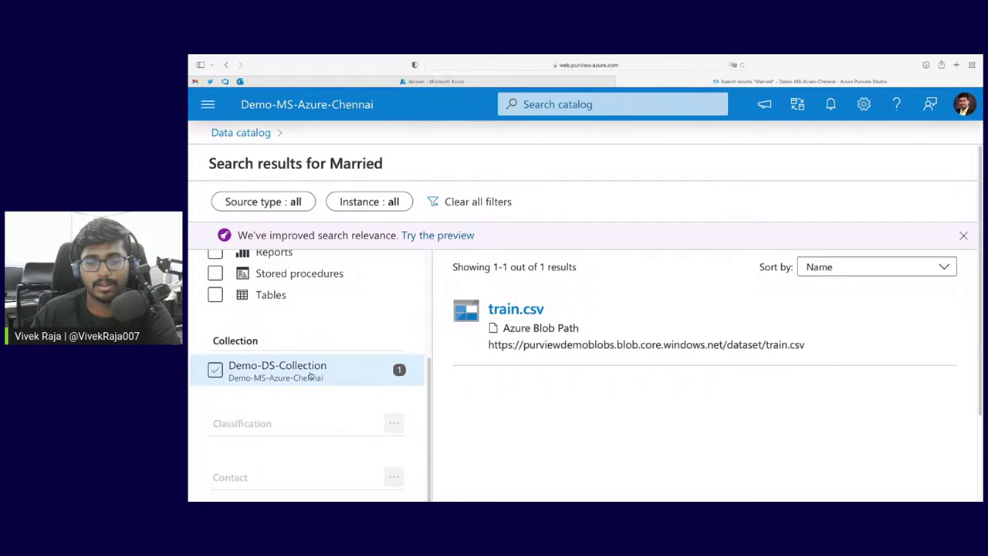
- Return to the data catalog home and open the glossary terms
{"action": "left_click", "coordinate": [263, 136]}
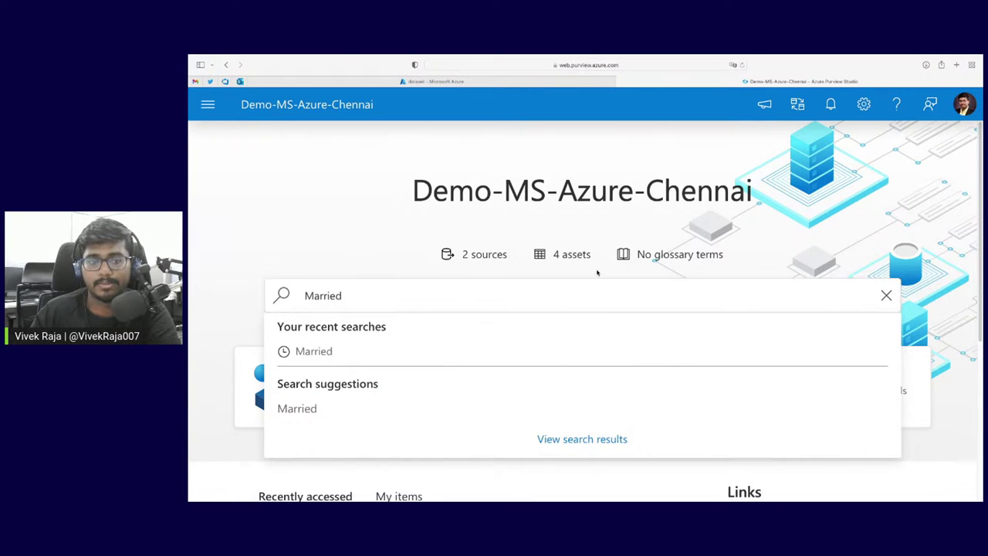
{"action": "scroll", "coordinate": [618, 412], "scroll_direction": "down", "scroll_amount": 3}
{"action": "scroll", "coordinate": [618, 412], "scroll_direction": "up", "scroll_amount": 2}
{"action": "scroll", "coordinate": [664, 376], "scroll_direction": "up", "scroll_amount": 2}
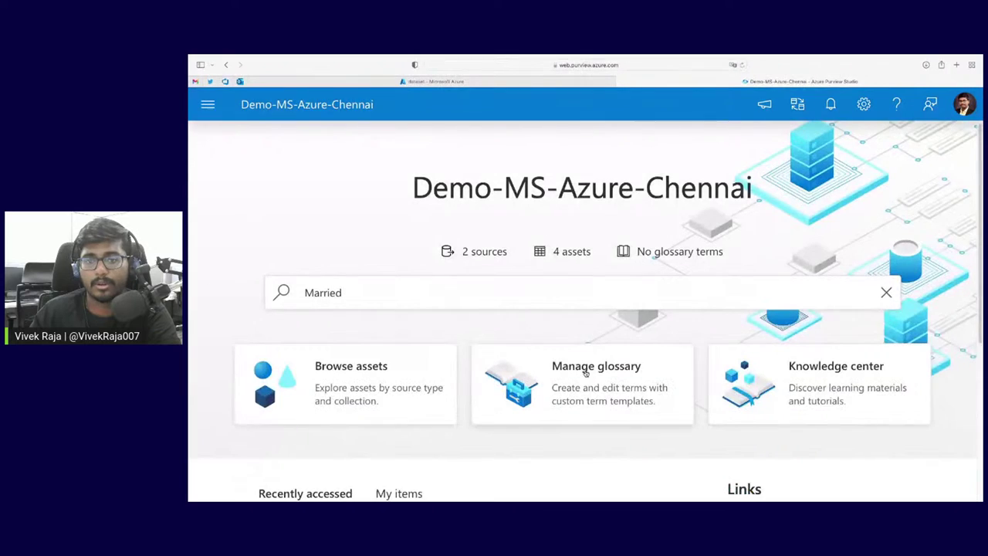
{"action": "left_click", "coordinate": [586, 377]}
{"action": "left_click", "coordinate": [266, 197]}
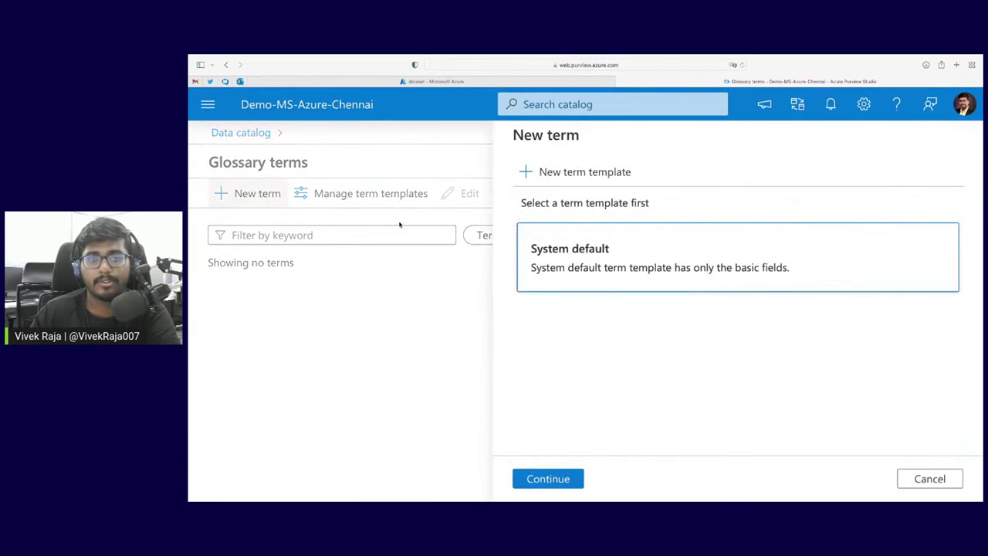
{"action": "left_click", "coordinate": [581, 174]}
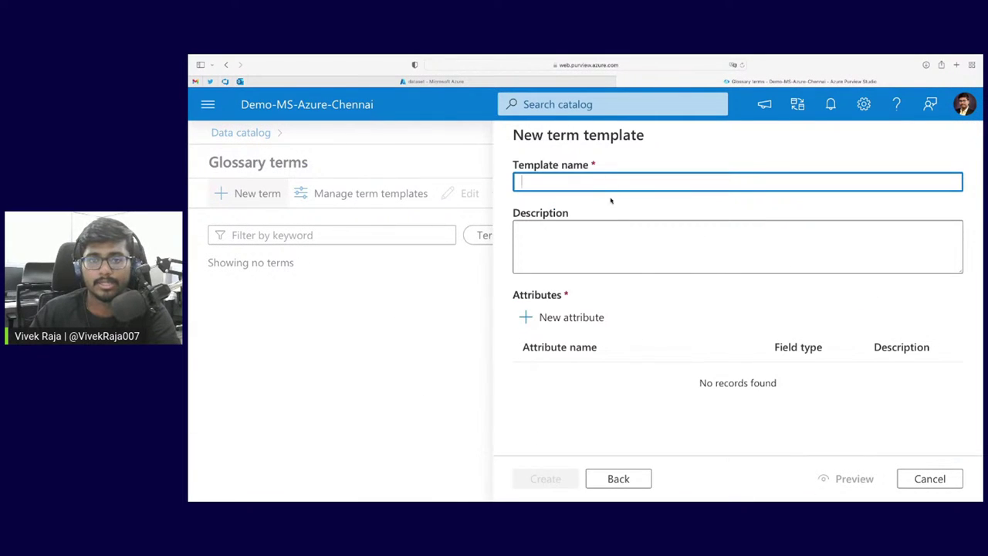
{"action": "type", "text": "Busine"}
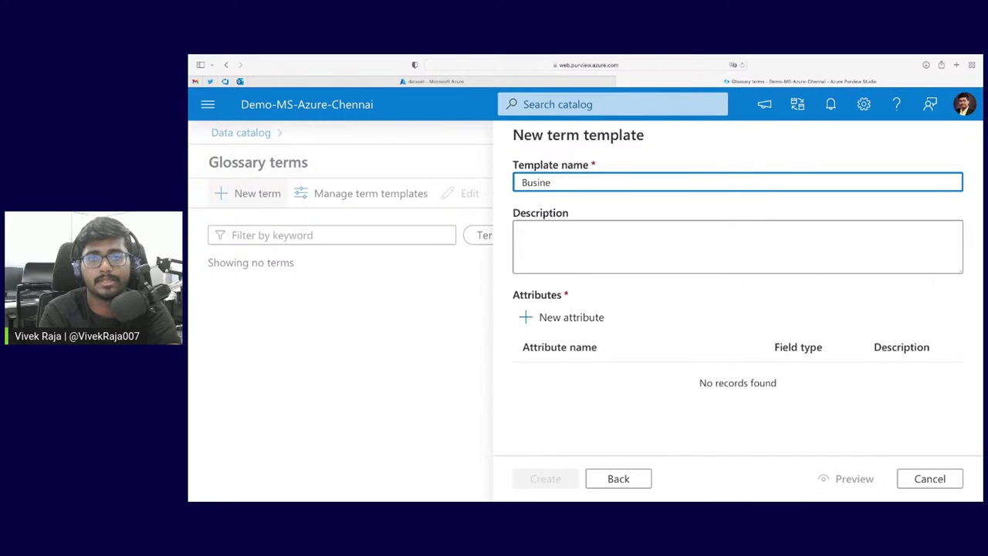
{"action": "type", "text": "ss Marital Term"}
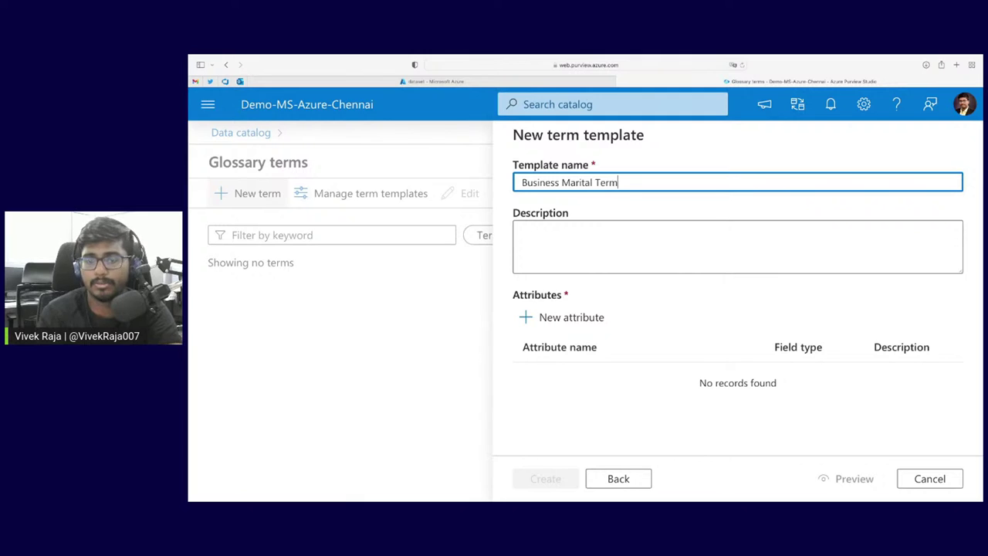
{"action": "left_click", "coordinate": [566, 318]}
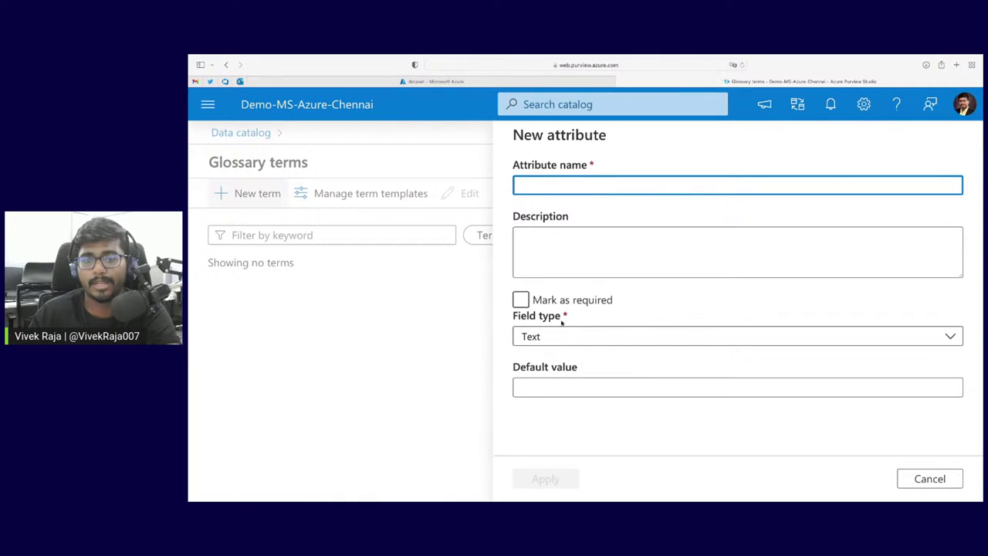
{"action": "left_click", "coordinate": [929, 479]}
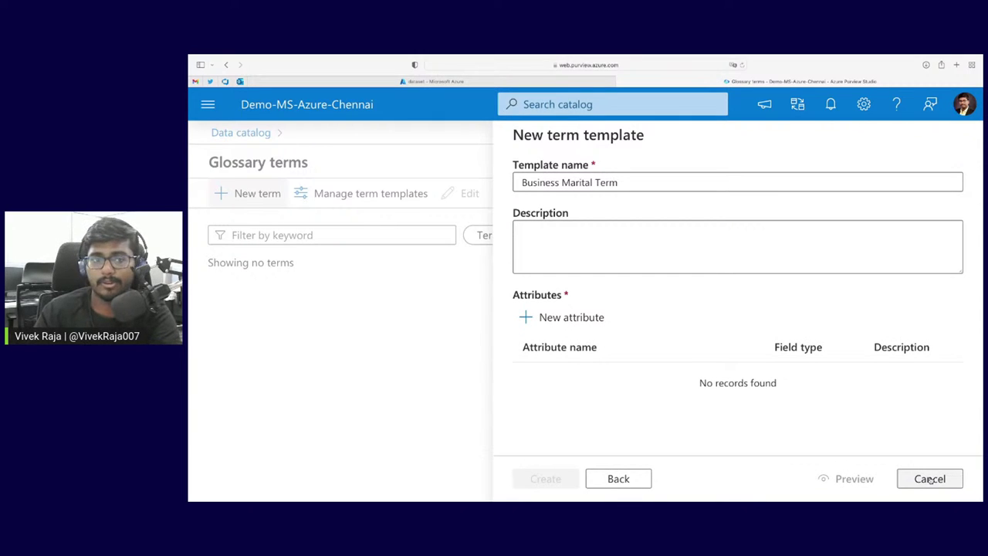
{"action": "left_click", "coordinate": [930, 479]}
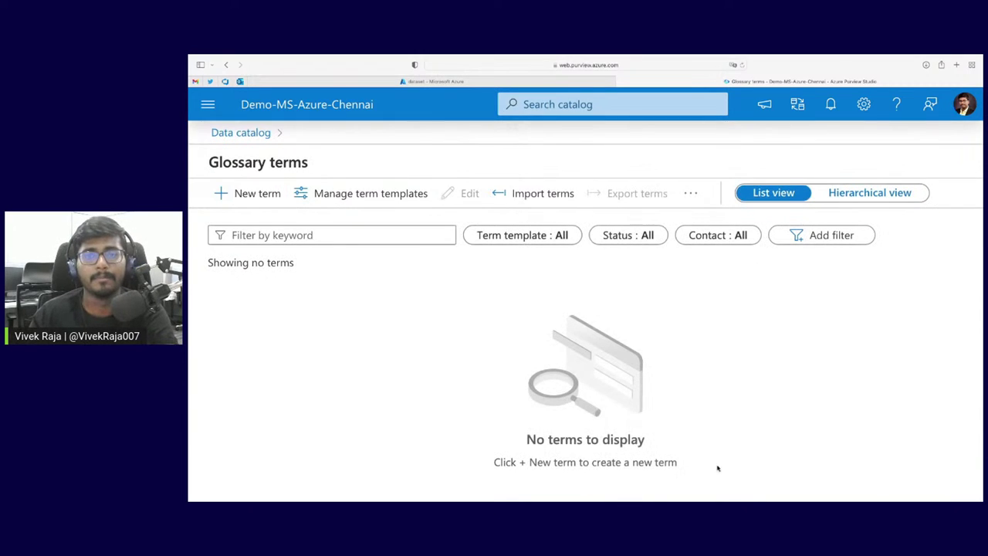
- Open the AzureBlob-aug source from the data map and view the run history of its Scan-UQI scan
{"action": "left_click", "coordinate": [264, 135]}
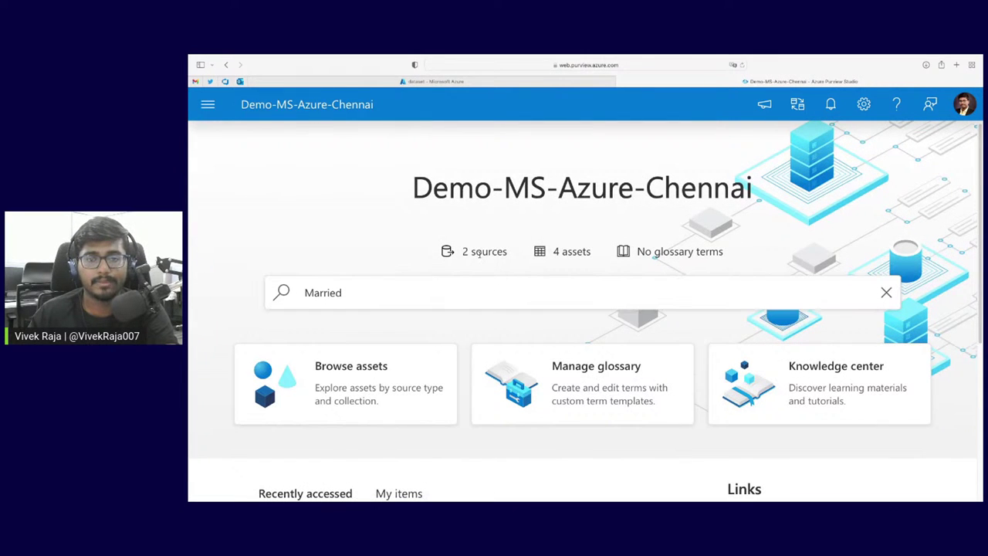
{"action": "left_click", "coordinate": [208, 104]}
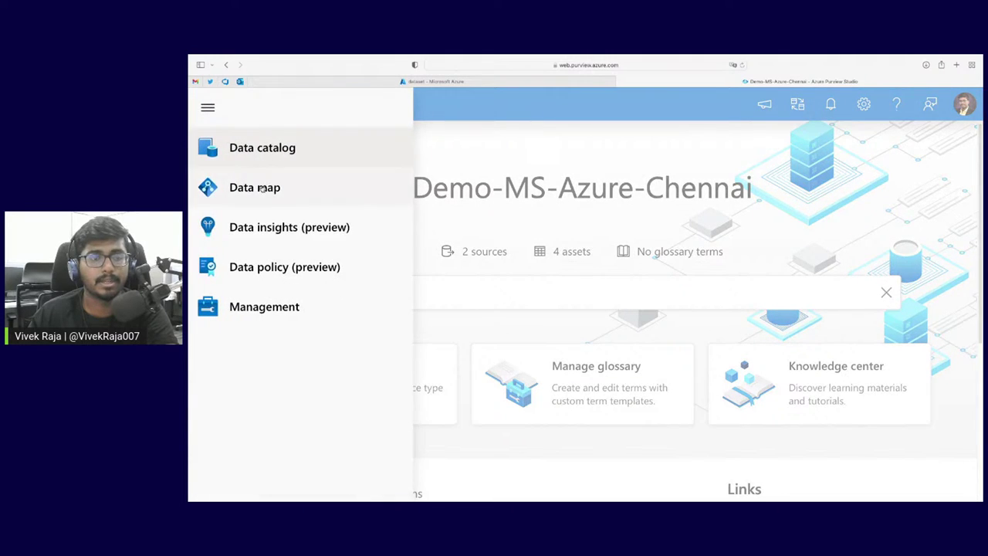
{"action": "left_click", "coordinate": [263, 187]}
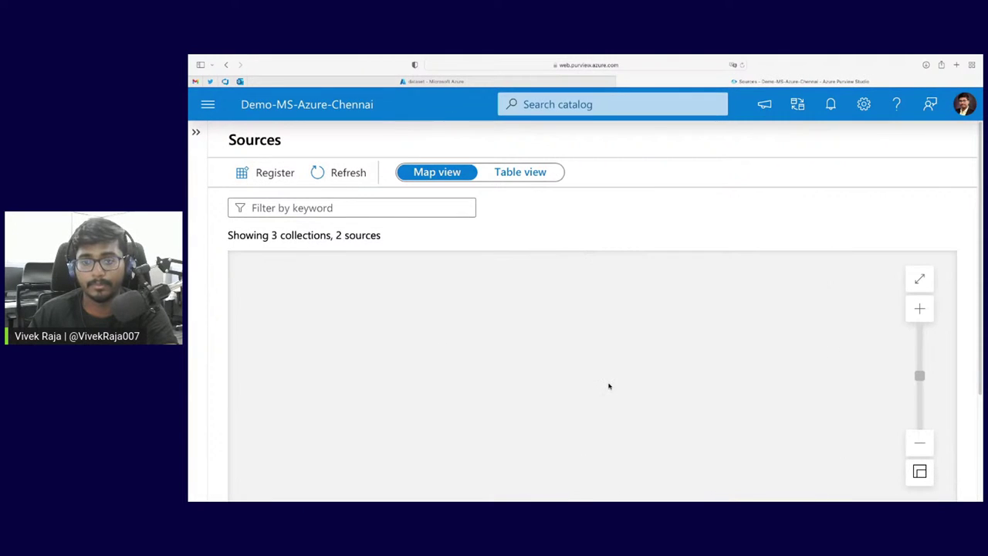
{"action": "scroll", "coordinate": [808, 376], "scroll_direction": "down", "scroll_amount": 3}
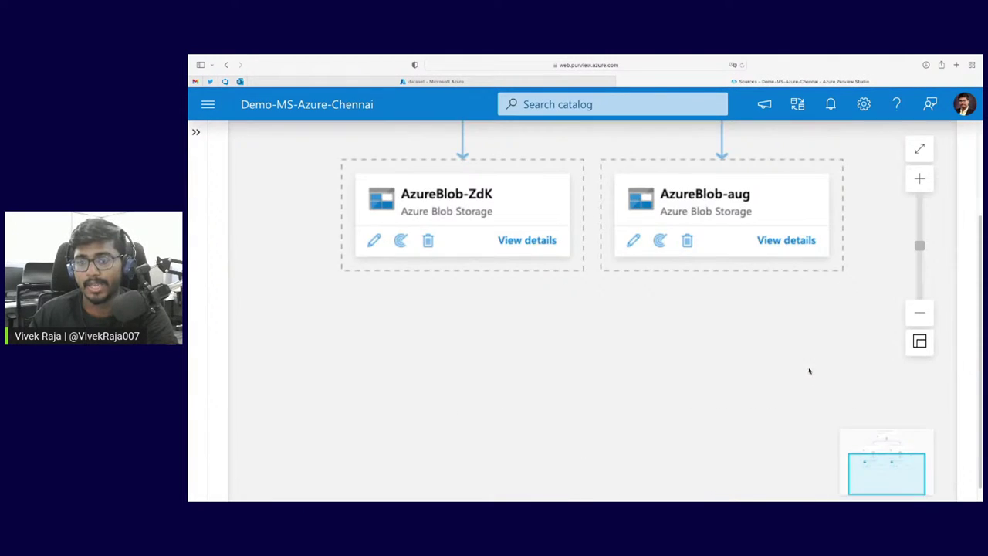
{"action": "left_click", "coordinate": [800, 245]}
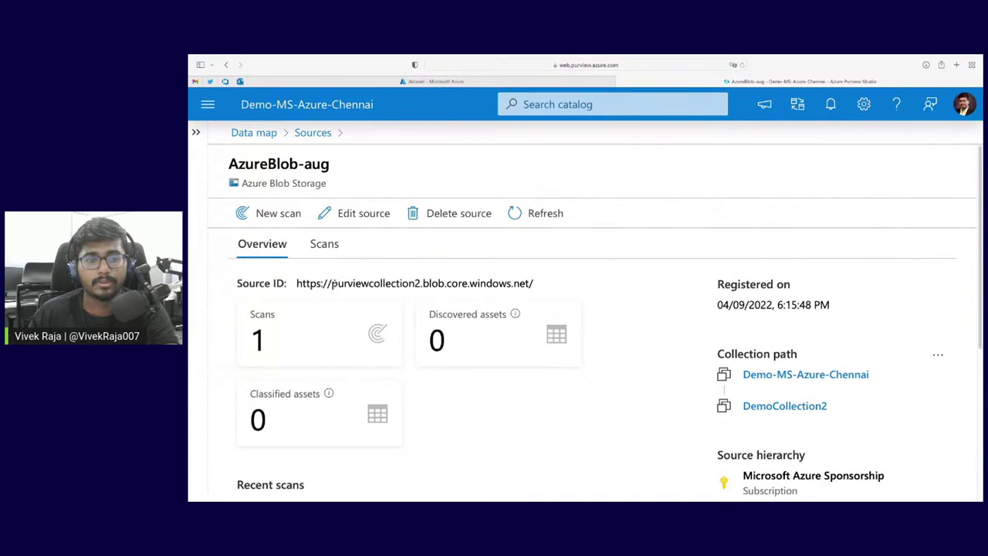
{"action": "left_click", "coordinate": [324, 243]}
{"action": "left_click", "coordinate": [318, 321]}
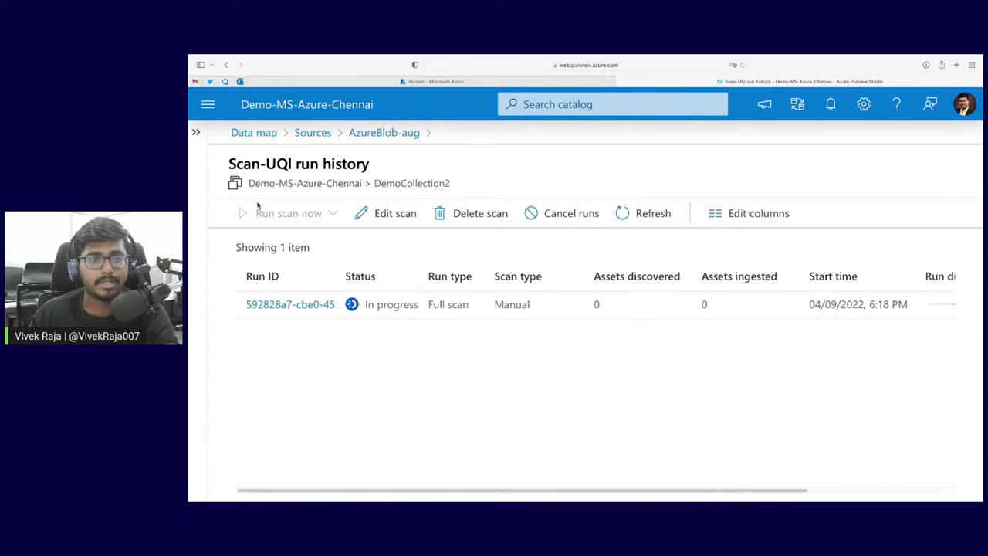
- Review the collections on the data map and open the asset insights under Data insights
{"action": "left_click", "coordinate": [254, 132]}
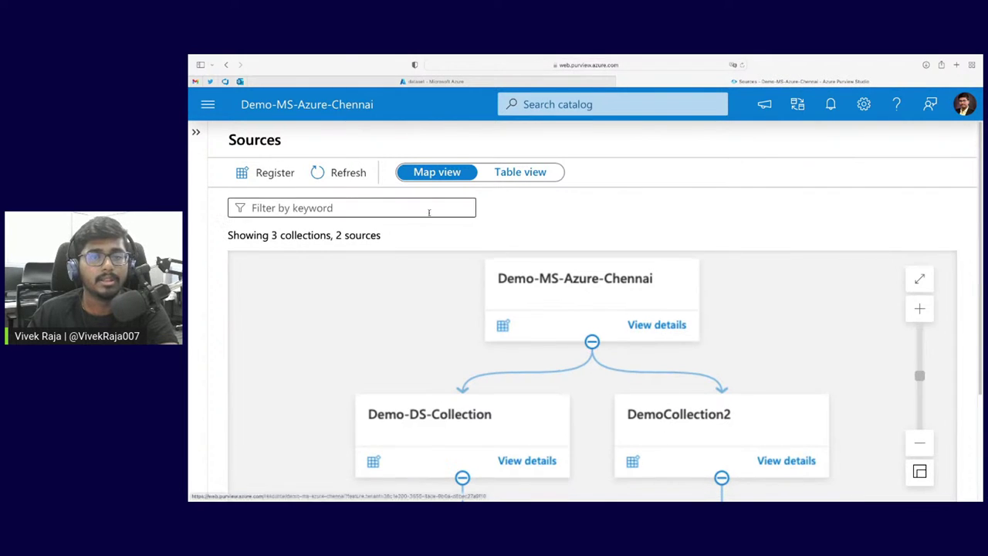
{"action": "scroll", "coordinate": [428, 222], "scroll_direction": "down", "scroll_amount": 2}
{"action": "scroll", "coordinate": [417, 240], "scroll_direction": "up", "scroll_amount": 2}
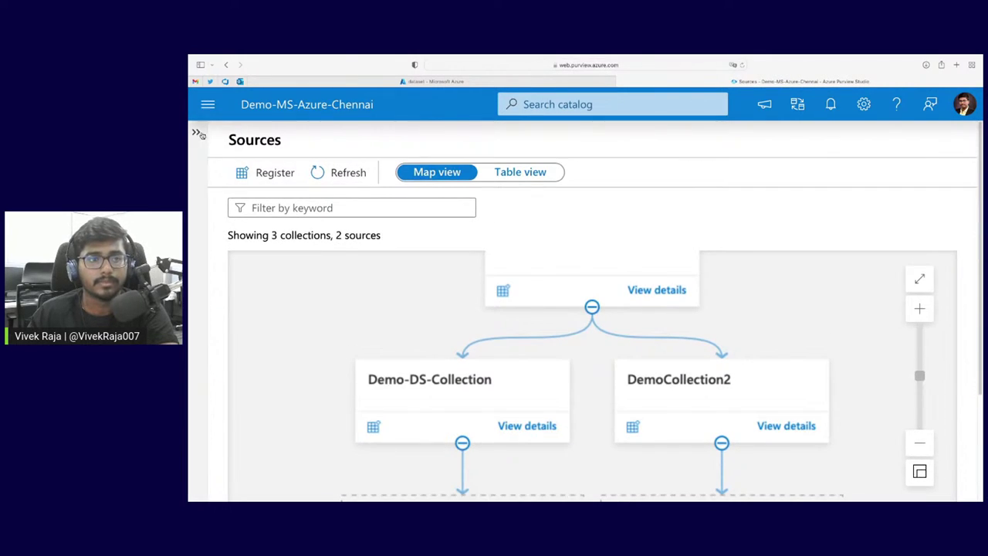
{"action": "left_click", "coordinate": [207, 106]}
{"action": "left_click", "coordinate": [250, 227]}
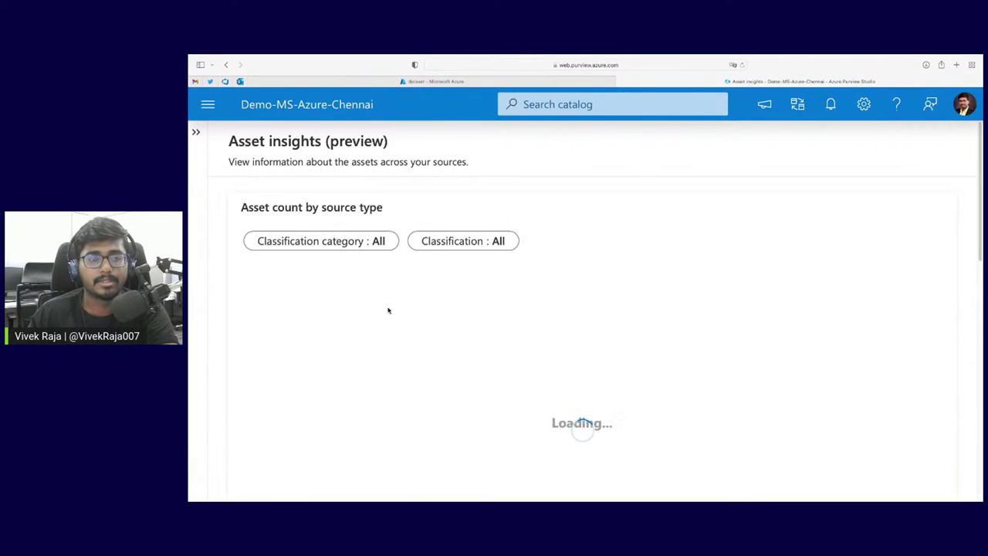
- Examine the asset insights summary and the asset counts for each source type in the treemap
{"action": "scroll", "coordinate": [528, 378], "scroll_direction": "down", "scroll_amount": 1}
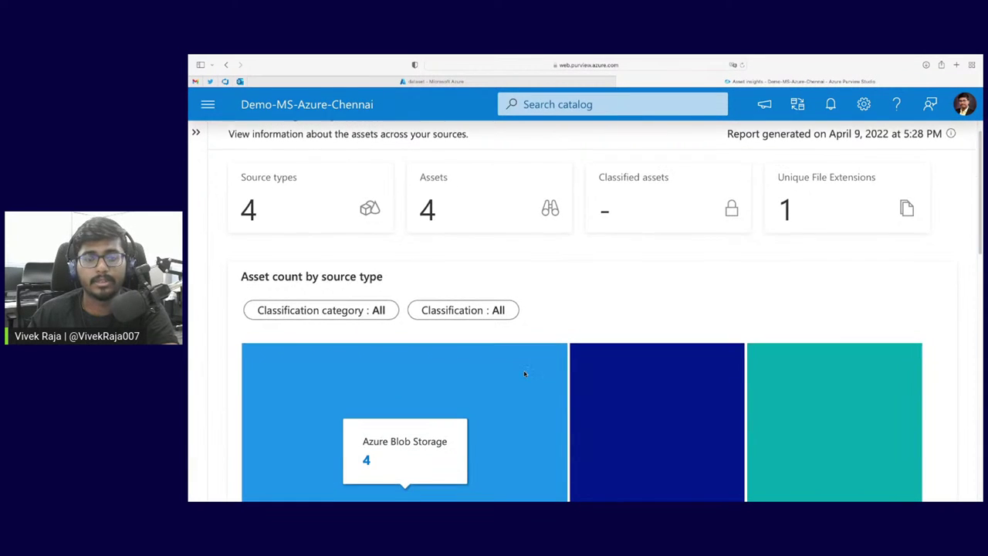
{"action": "scroll", "coordinate": [530, 386], "scroll_direction": "down", "scroll_amount": 4}
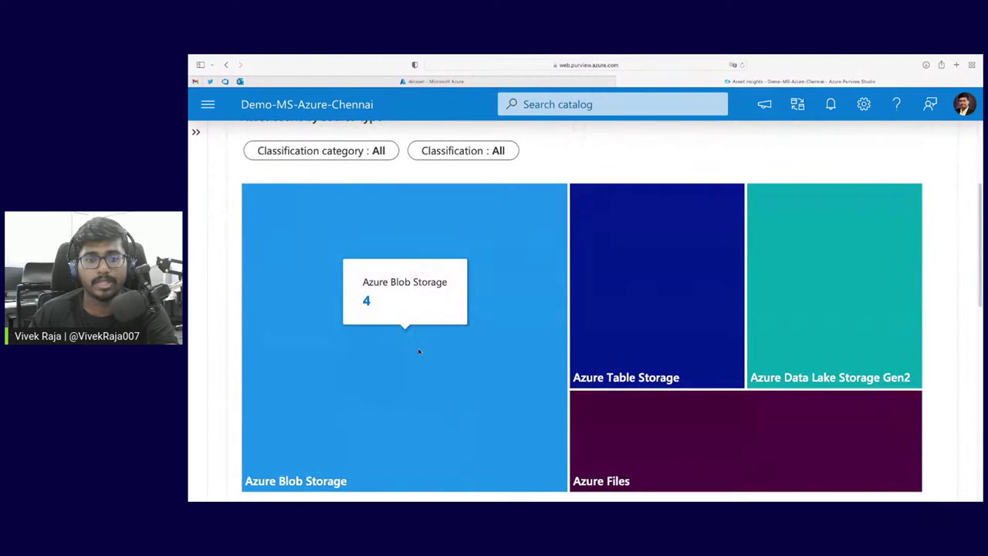
{"action": "mouse_move", "coordinate": [668, 353]}
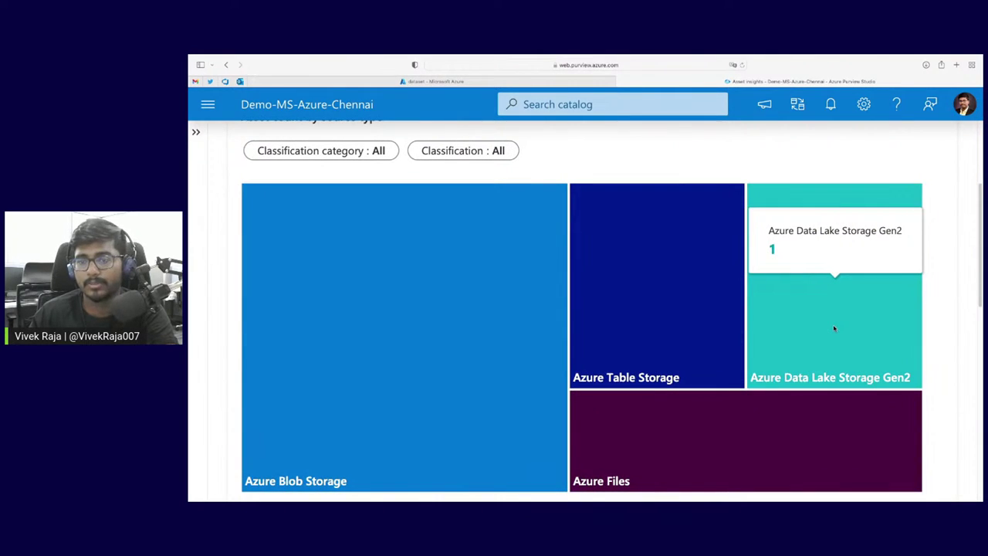
{"action": "mouse_move", "coordinate": [773, 442]}
{"action": "scroll", "coordinate": [772, 445], "scroll_direction": "down", "scroll_amount": 5}
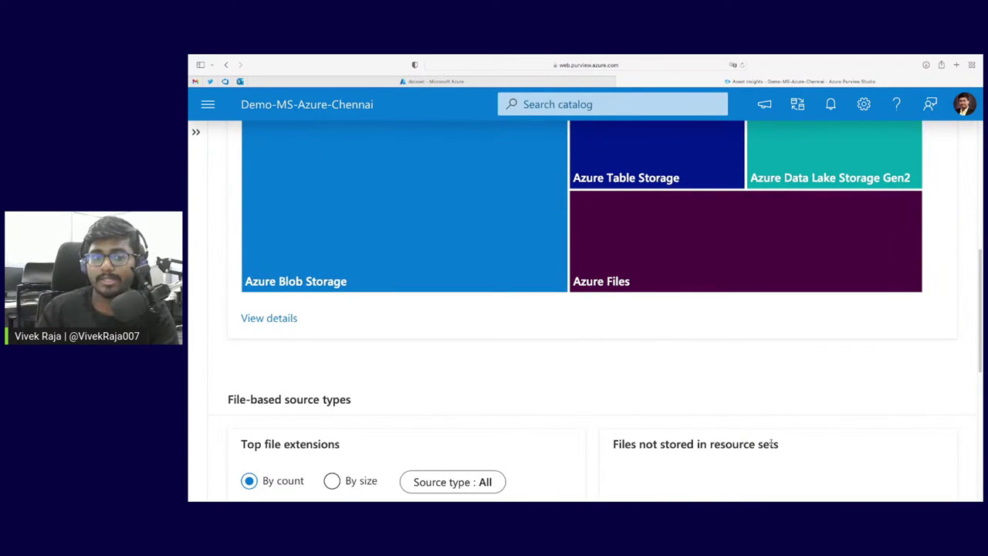
{"action": "scroll", "coordinate": [329, 375], "scroll_direction": "up", "scroll_amount": 3}
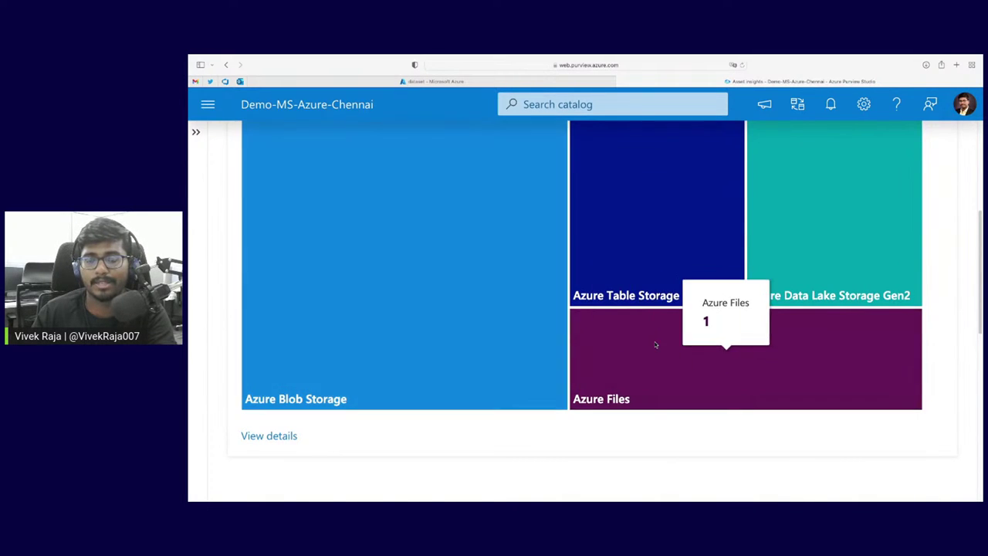
{"action": "scroll", "coordinate": [772, 324], "scroll_direction": "up", "scroll_amount": 3}
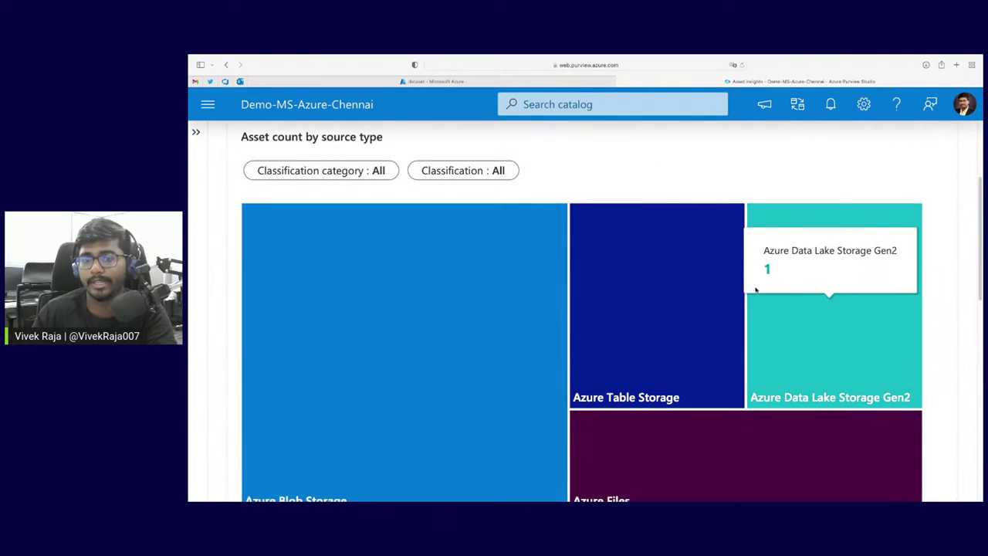
{"action": "scroll", "coordinate": [667, 376], "scroll_direction": "down", "scroll_amount": 1}
{"action": "scroll", "coordinate": [699, 456], "scroll_direction": "down", "scroll_amount": 4}
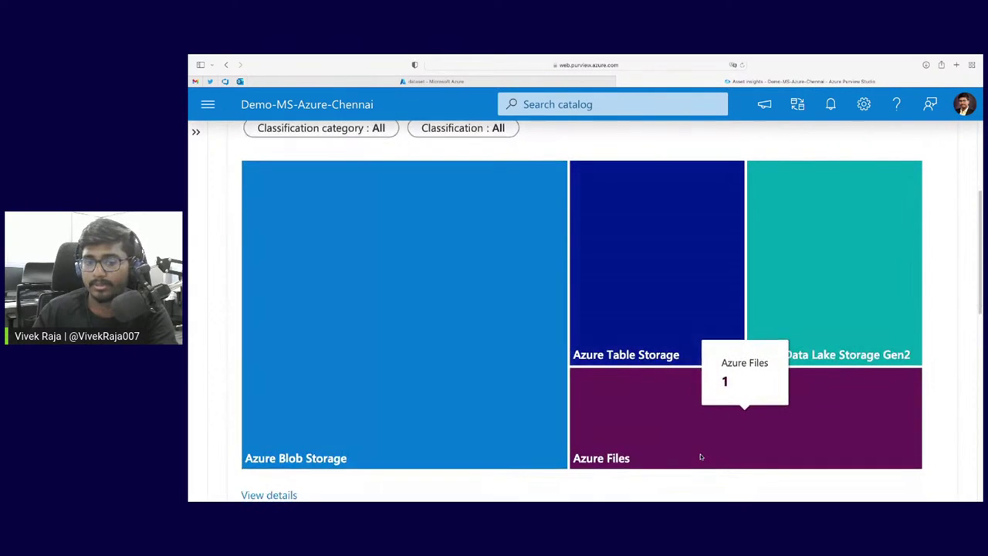
- View the detailed asset count by source type report with its generation time, and return to the asset insights
{"action": "left_click", "coordinate": [291, 369]}
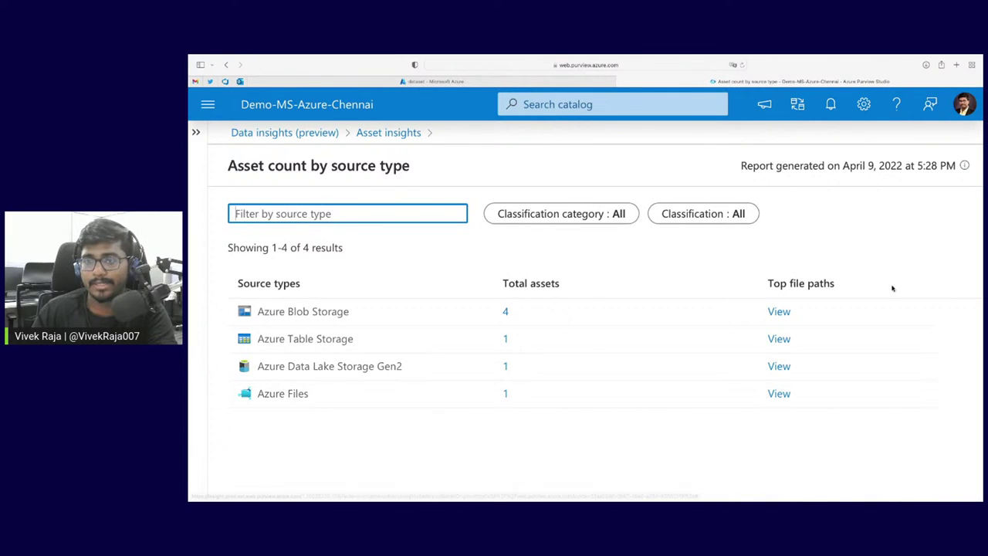
{"action": "left_click_drag", "start_coordinate": [916, 165], "coordinate": [937, 165]}
{"action": "left_click", "coordinate": [944, 170]}
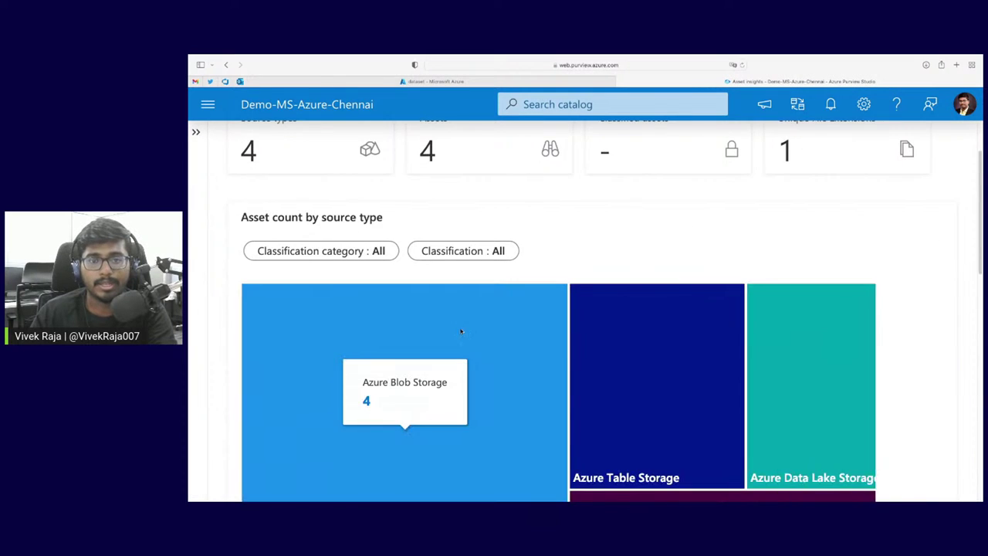
- Examine the top file extensions trend and the chart of files not stored in resource sets
{"action": "scroll", "coordinate": [461, 326], "scroll_direction": "down", "scroll_amount": 6}
{"action": "scroll", "coordinate": [387, 357], "scroll_direction": "down", "scroll_amount": 1}
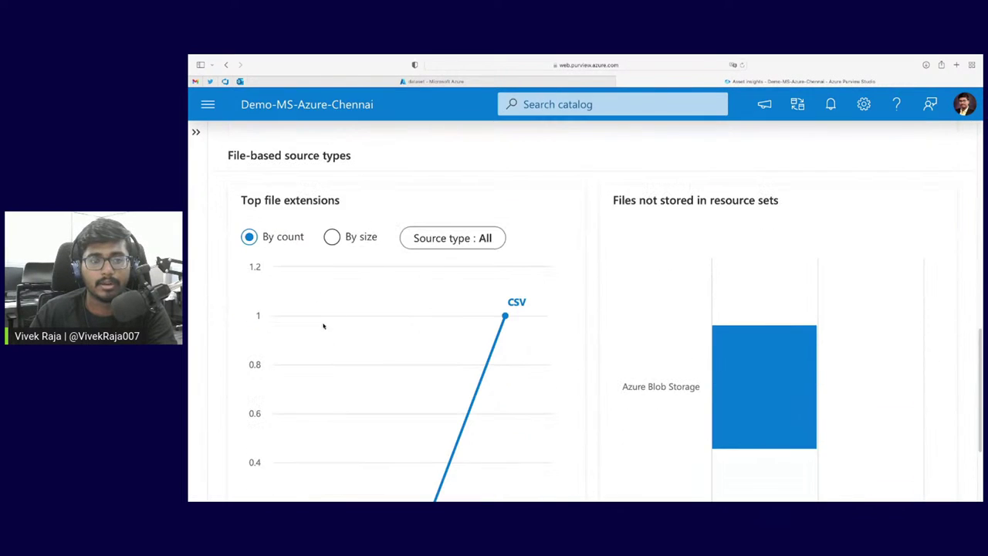
{"action": "scroll", "coordinate": [479, 293], "scroll_direction": "down", "scroll_amount": 1}
{"action": "mouse_move", "coordinate": [506, 220]}
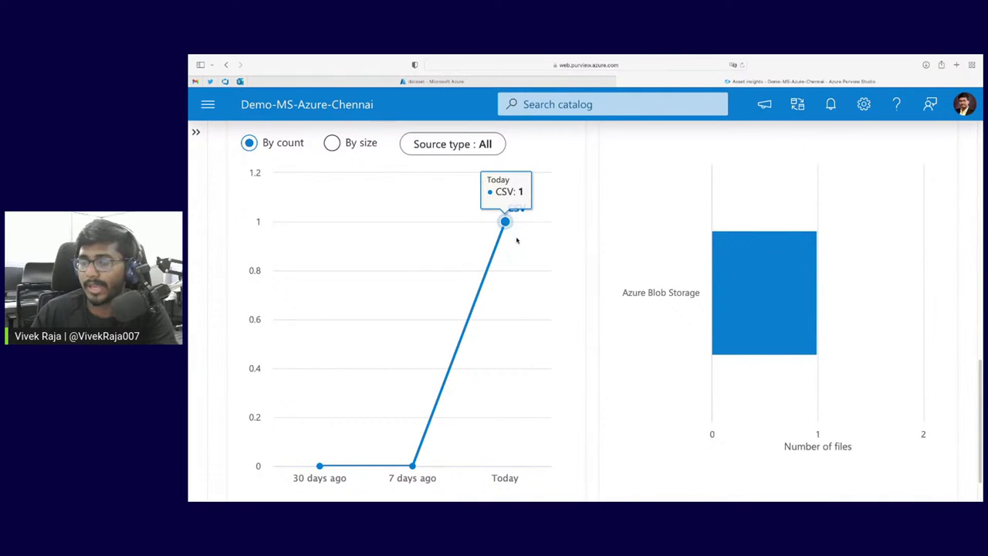
{"action": "scroll", "coordinate": [728, 355], "scroll_direction": "down", "scroll_amount": 1}
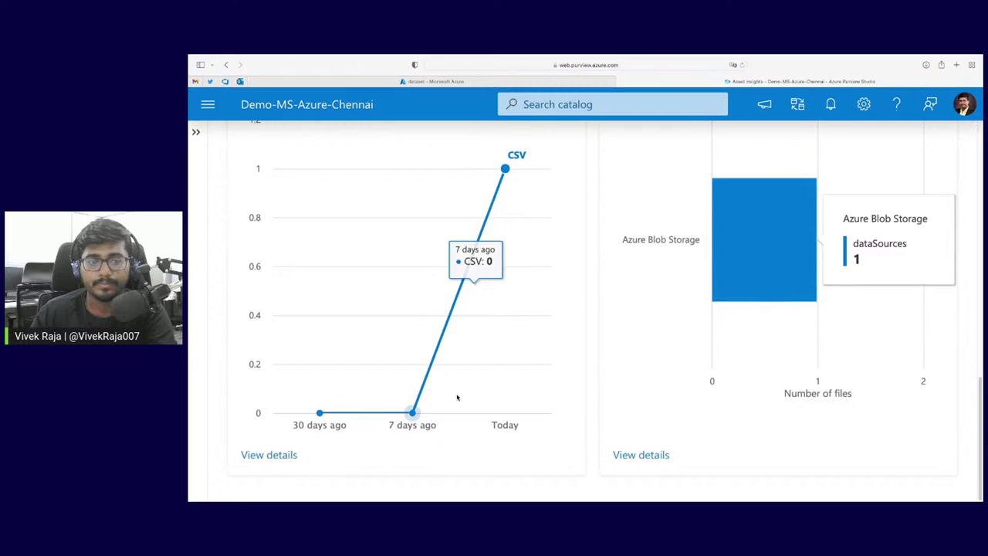
- Open the details of the top file extensions, inspect the CSV row's chart, and return to the asset insights
{"action": "left_click", "coordinate": [293, 456]}
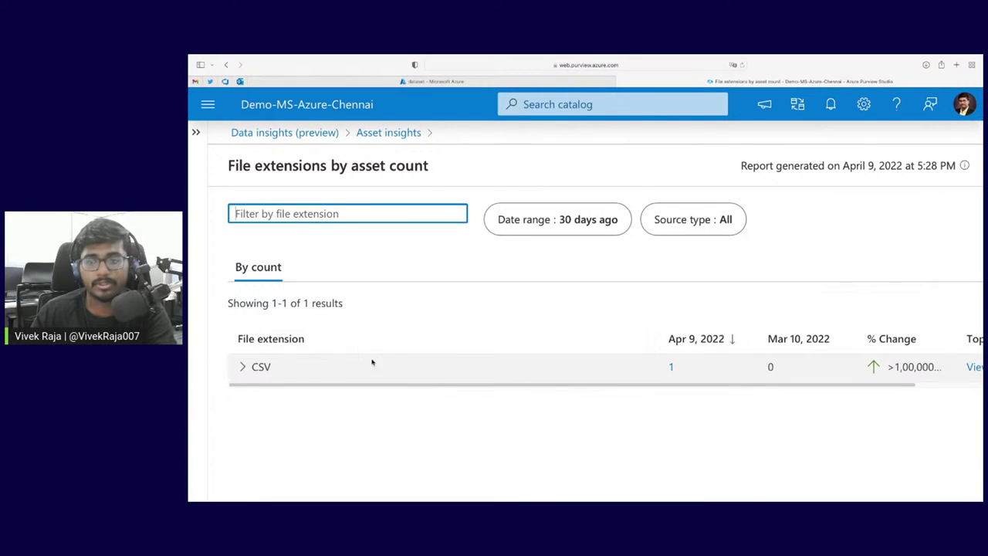
{"action": "left_click", "coordinate": [242, 367]}
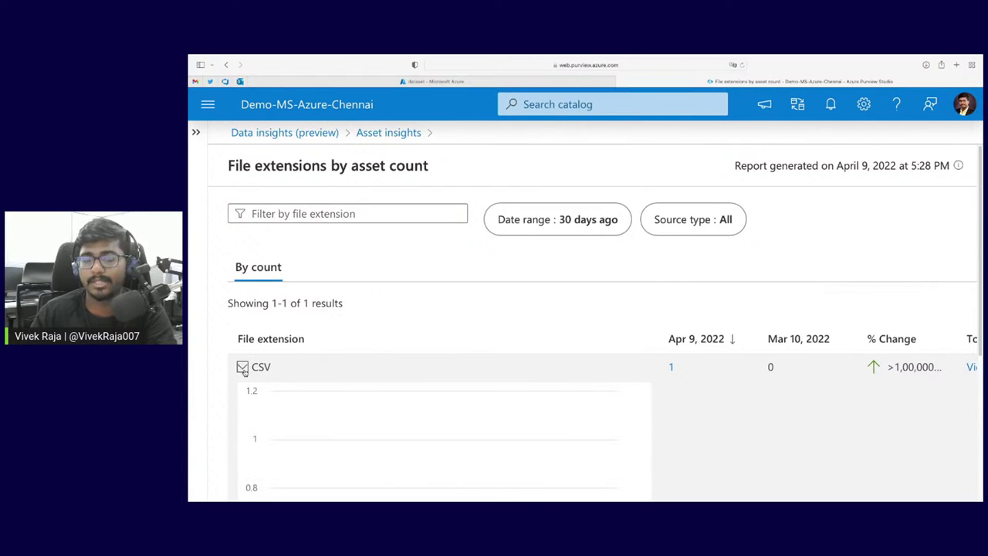
{"action": "left_click", "coordinate": [242, 367]}
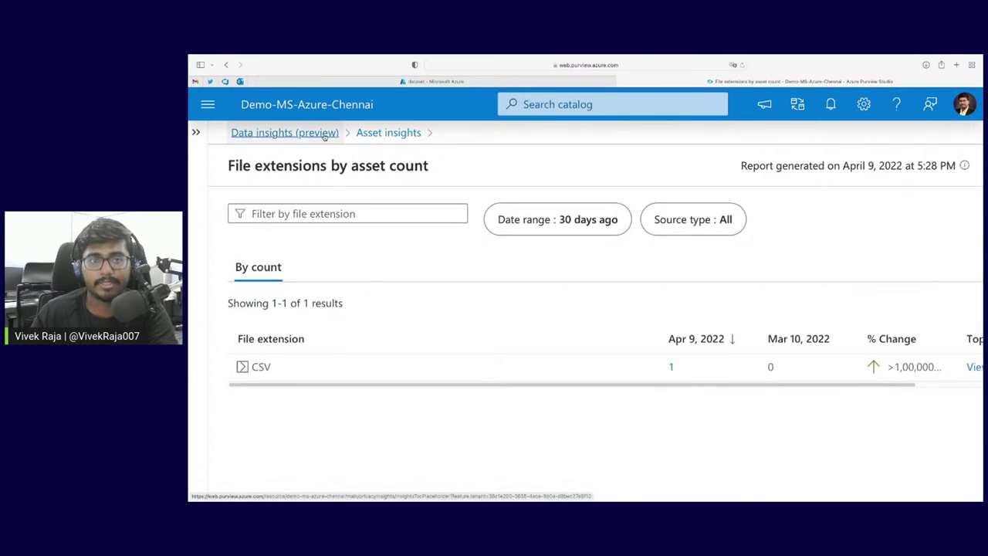
{"action": "left_click", "coordinate": [299, 135]}
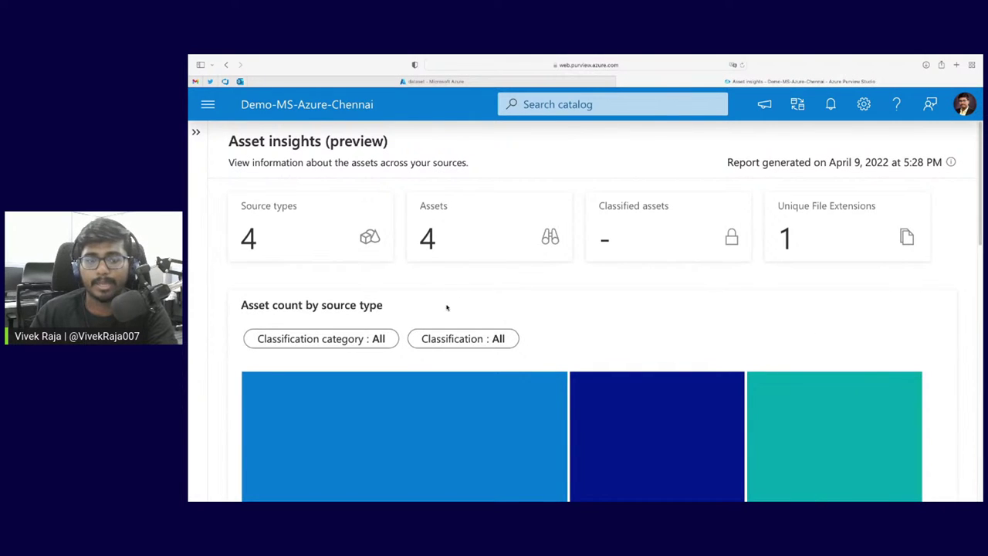
- Check the classification category filter options and look over the asset insights charts again
{"action": "left_click", "coordinate": [378, 339]}
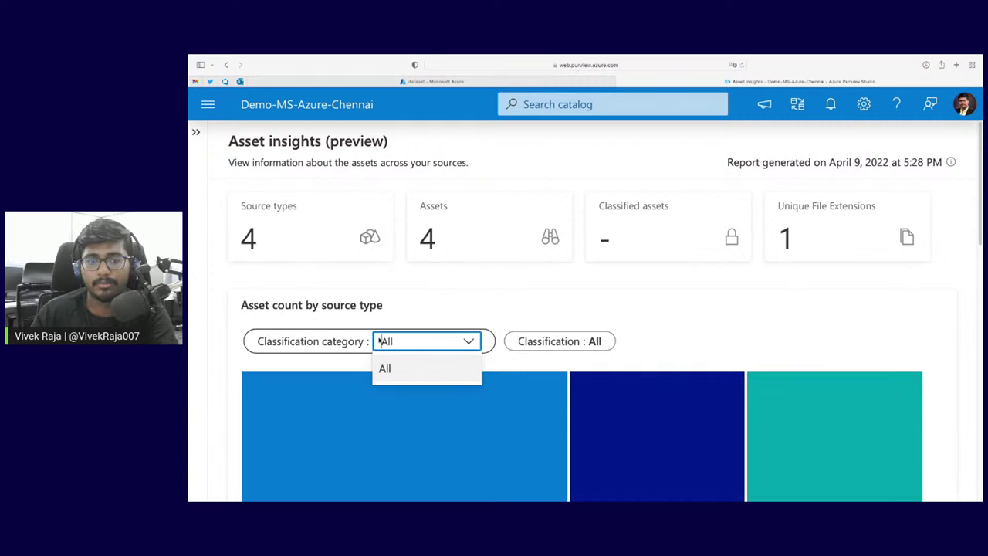
{"action": "left_click", "coordinate": [467, 334]}
{"action": "scroll", "coordinate": [751, 432], "scroll_direction": "down", "scroll_amount": 3}
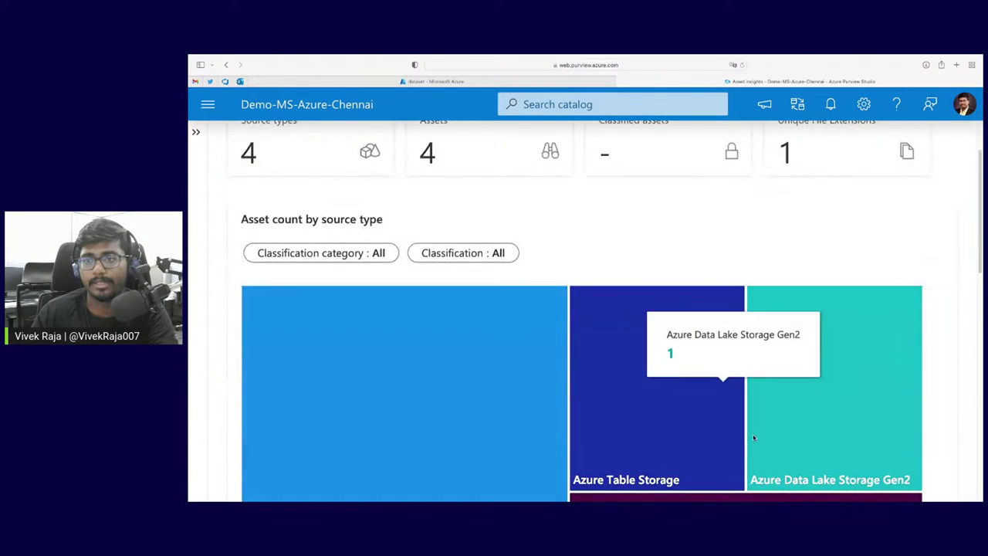
{"action": "scroll", "coordinate": [889, 444], "scroll_direction": "up", "scroll_amount": 2}
{"action": "scroll", "coordinate": [889, 444], "scroll_direction": "down", "scroll_amount": 8}
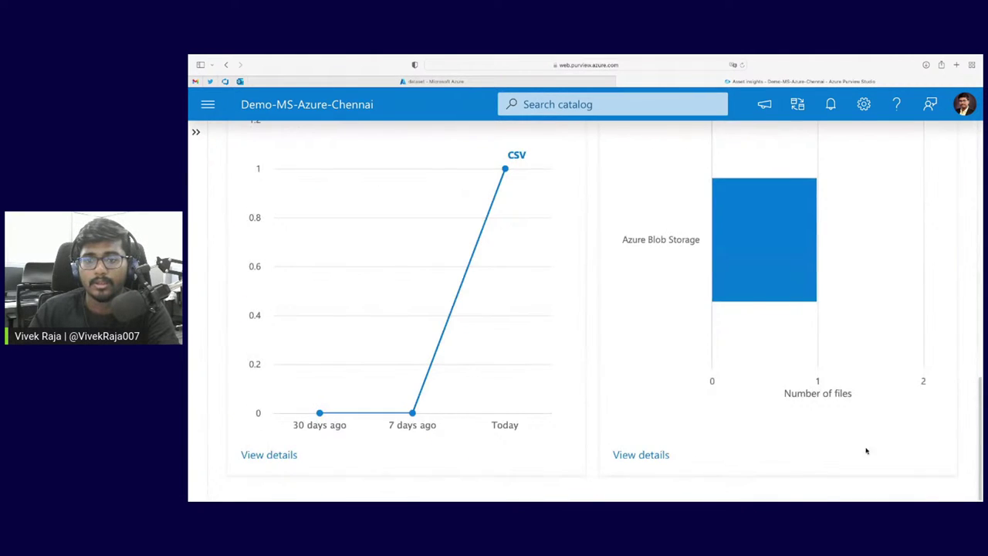
{"action": "scroll", "coordinate": [583, 424], "scroll_direction": "up", "scroll_amount": 5}
{"action": "scroll", "coordinate": [582, 424], "scroll_direction": "up", "scroll_amount": 3}
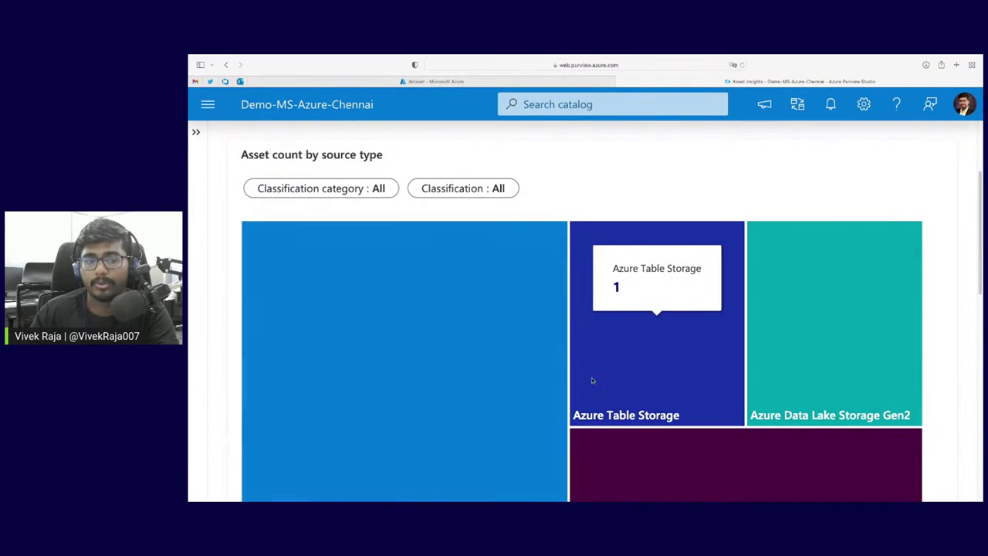
- Go through the scan, glossary, classification and sensitivity label reports under Data insights
{"action": "left_click", "coordinate": [196, 132]}
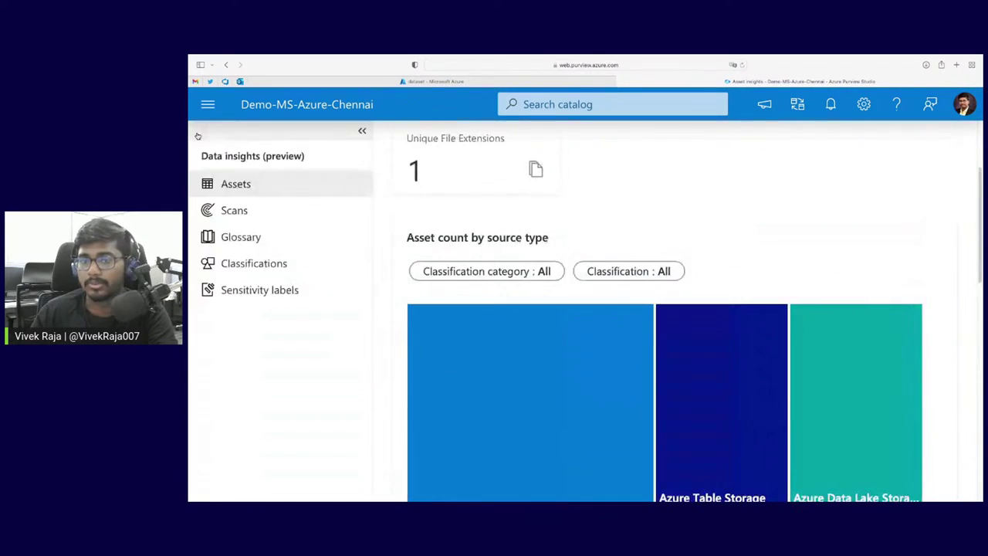
{"action": "left_click", "coordinate": [262, 212]}
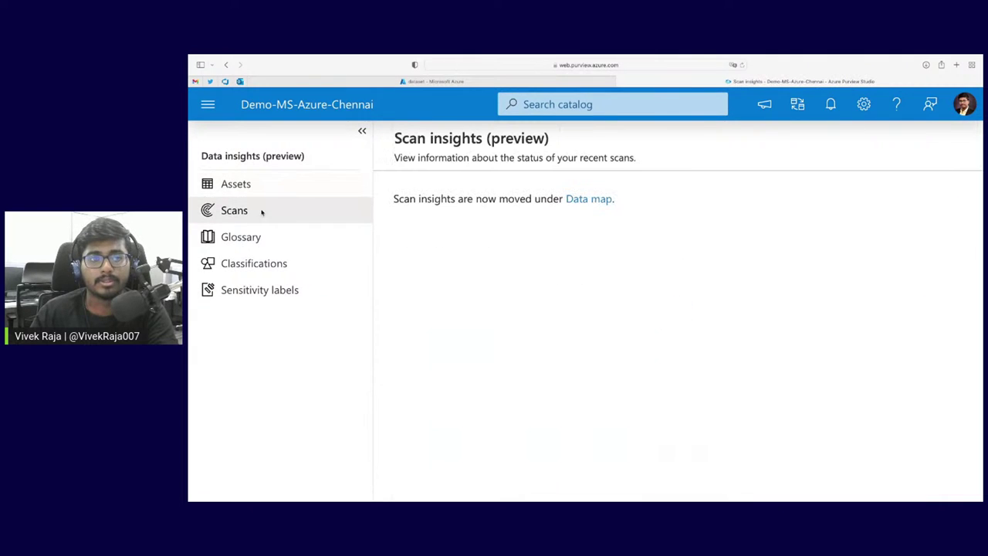
{"action": "left_click", "coordinate": [306, 236]}
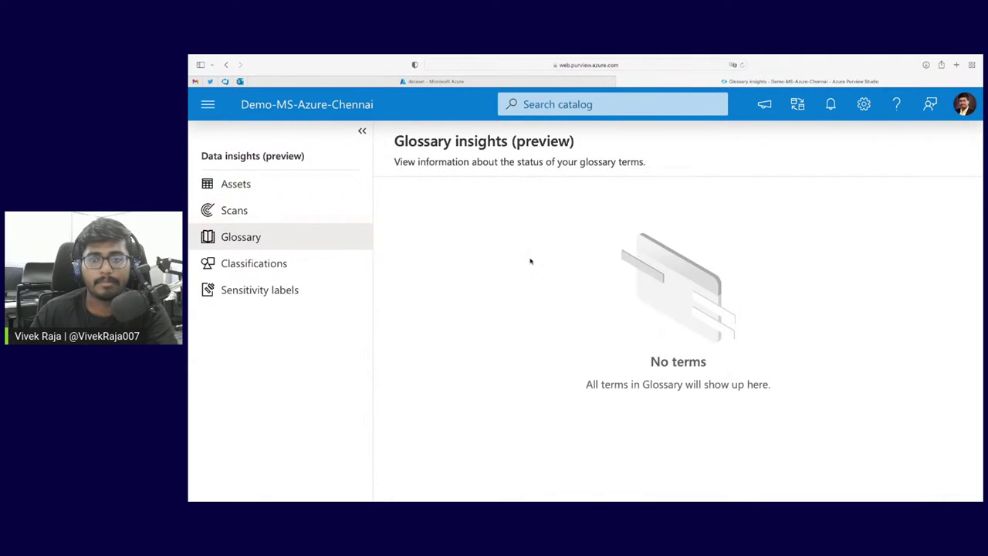
{"action": "left_click", "coordinate": [320, 267]}
{"action": "left_click", "coordinate": [321, 288]}
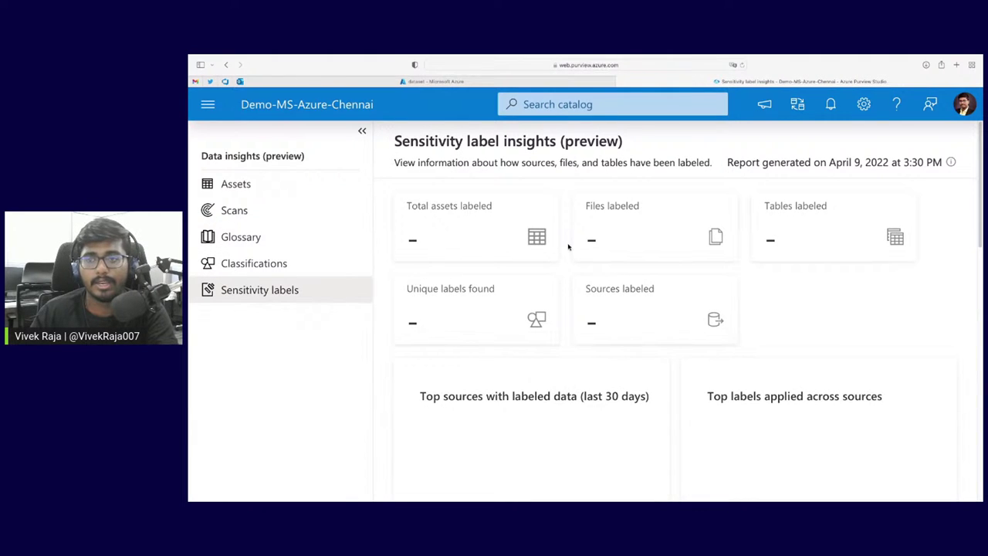
- Return to the classification insights and check when the report was generated and how often it updates
{"action": "left_click", "coordinate": [305, 263]}
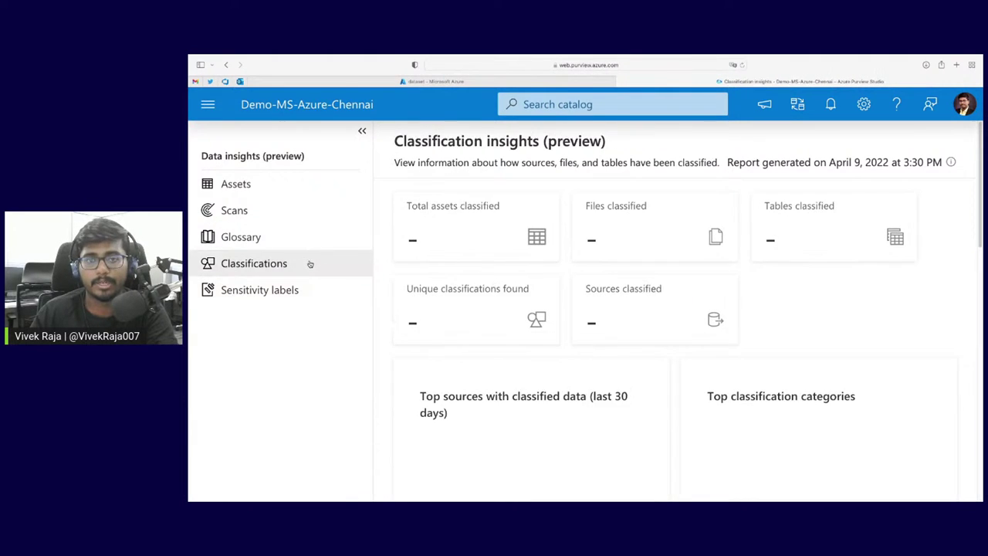
{"action": "scroll", "coordinate": [491, 300], "scroll_direction": "down", "scroll_amount": 3}
{"action": "scroll", "coordinate": [558, 318], "scroll_direction": "up", "scroll_amount": 3}
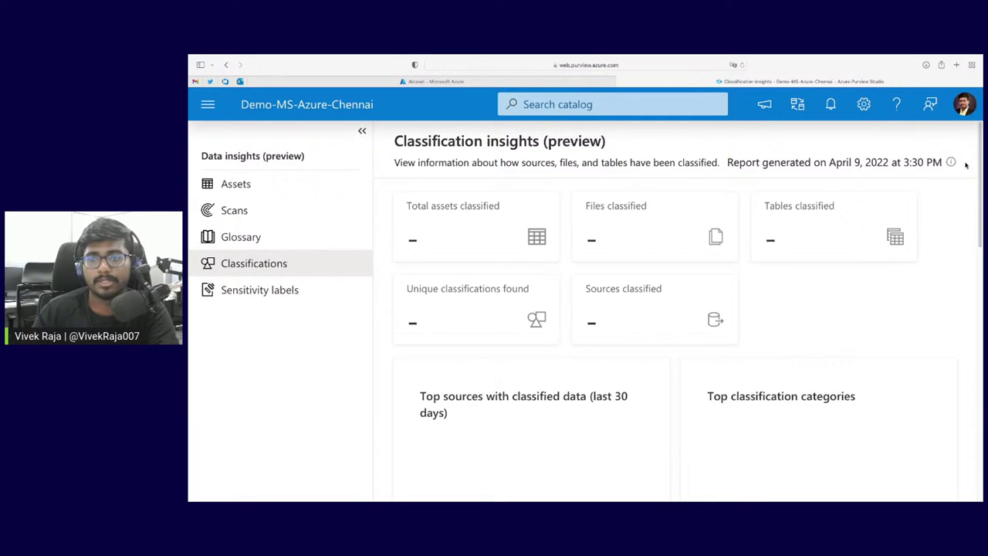
{"action": "mouse_move", "coordinate": [951, 164]}
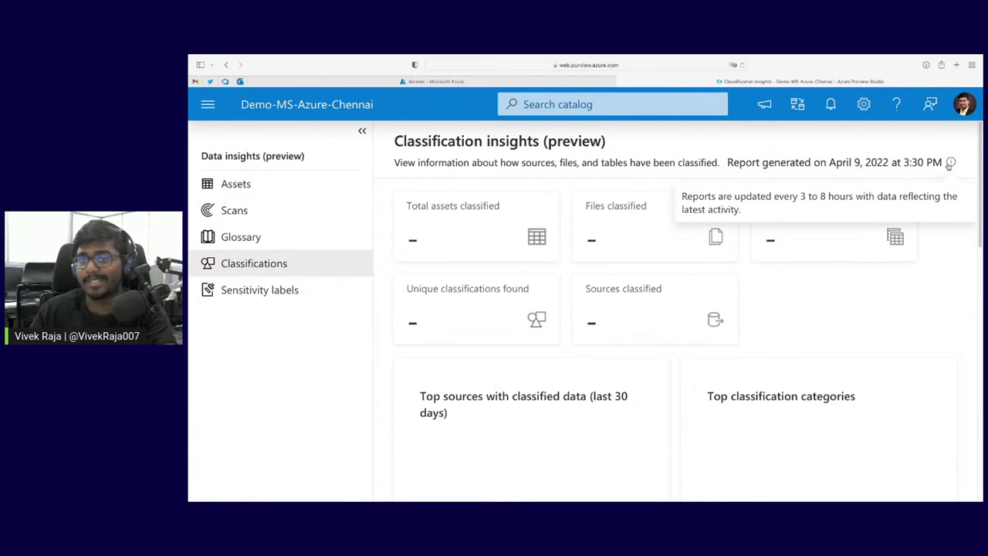
{"action": "left_click_drag", "start_coordinate": [905, 163], "coordinate": [924, 163]}
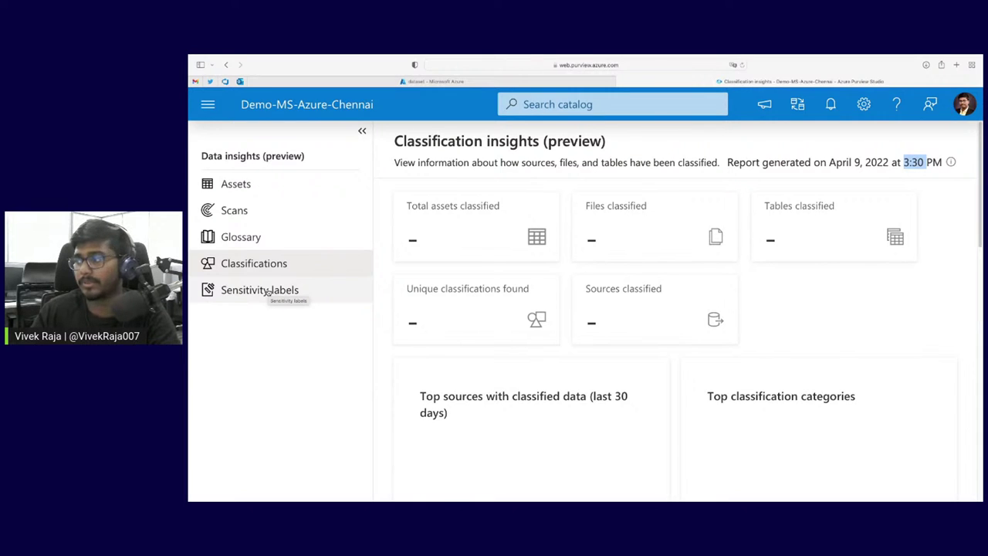
- Visit the data map briefly and return to the asset insights under Data insights
{"action": "left_click", "coordinate": [362, 133]}
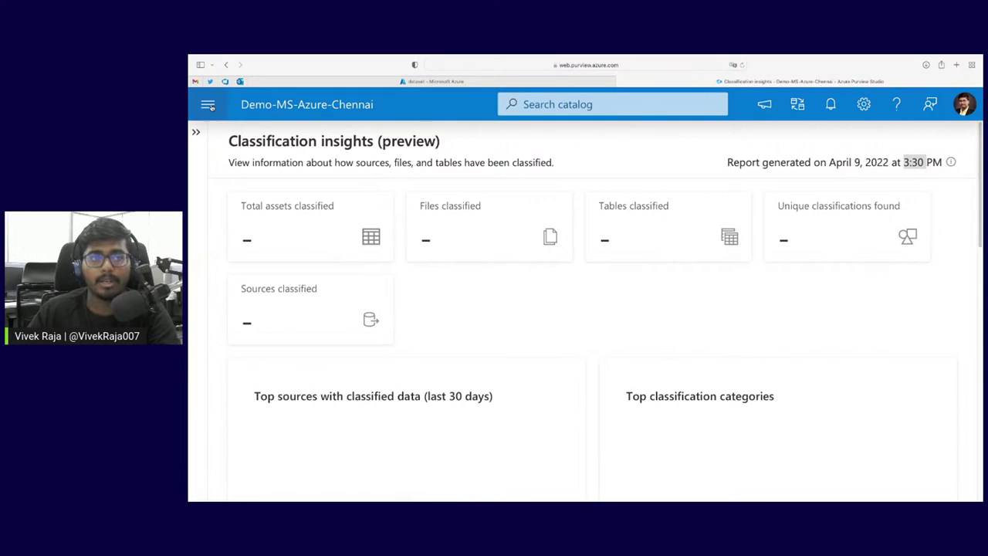
{"action": "left_click", "coordinate": [196, 133]}
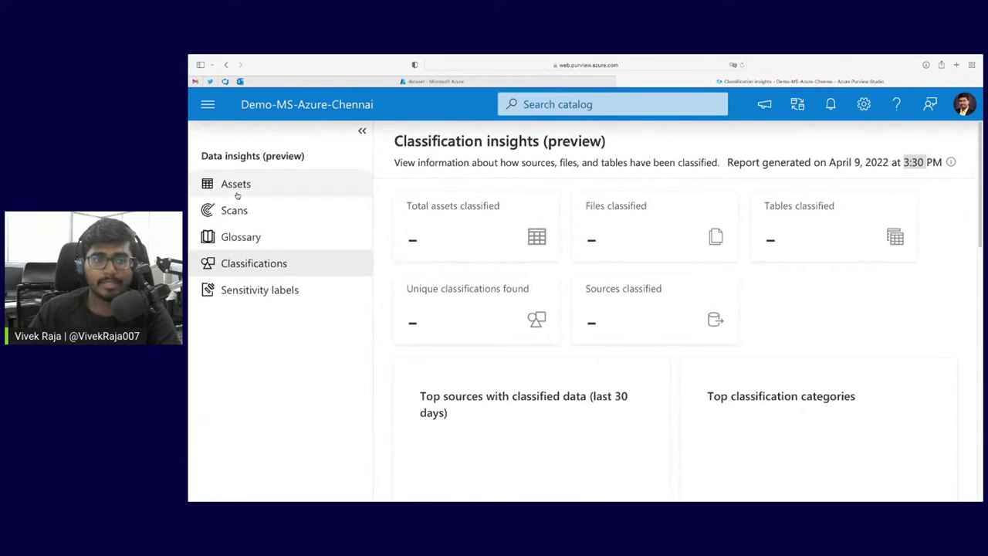
{"action": "left_click", "coordinate": [208, 105]}
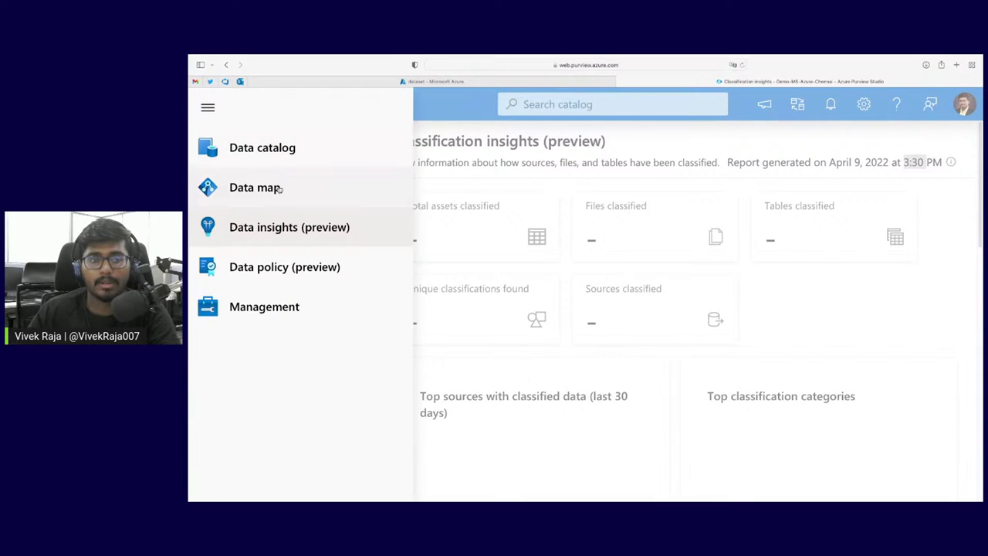
{"action": "left_click", "coordinate": [255, 188]}
{"action": "left_click", "coordinate": [208, 106]}
{"action": "left_click", "coordinate": [251, 224]}
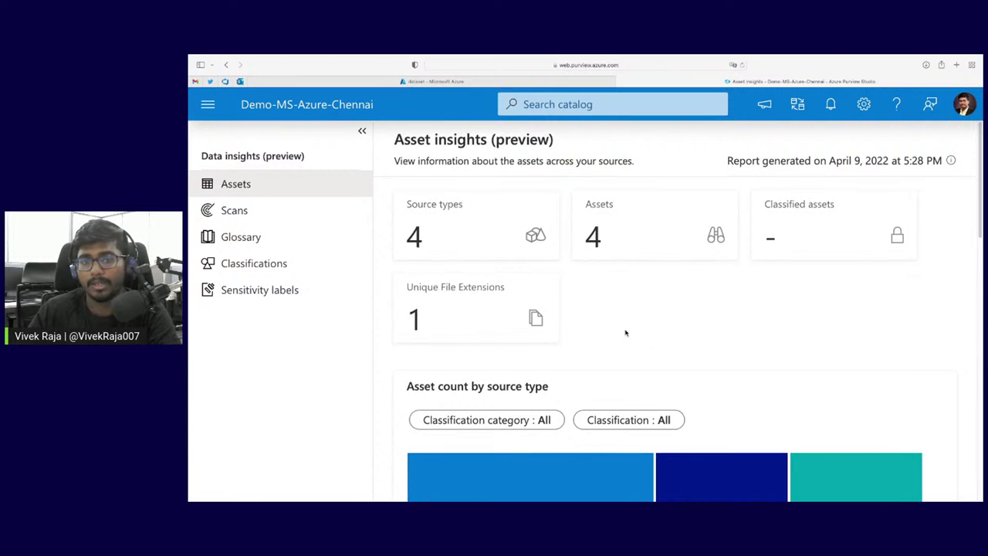
- Return to the data catalog home, view the recently accessed items, and bring up the list of studio sections
{"action": "left_click", "coordinate": [208, 105]}
{"action": "left_click", "coordinate": [241, 151]}
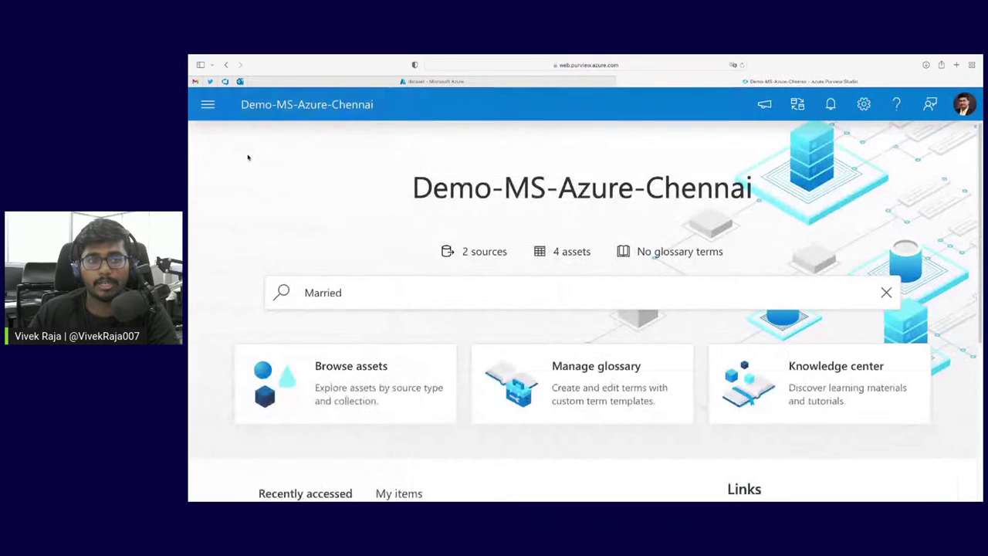
{"action": "scroll", "coordinate": [703, 378], "scroll_direction": "down", "scroll_amount": 3}
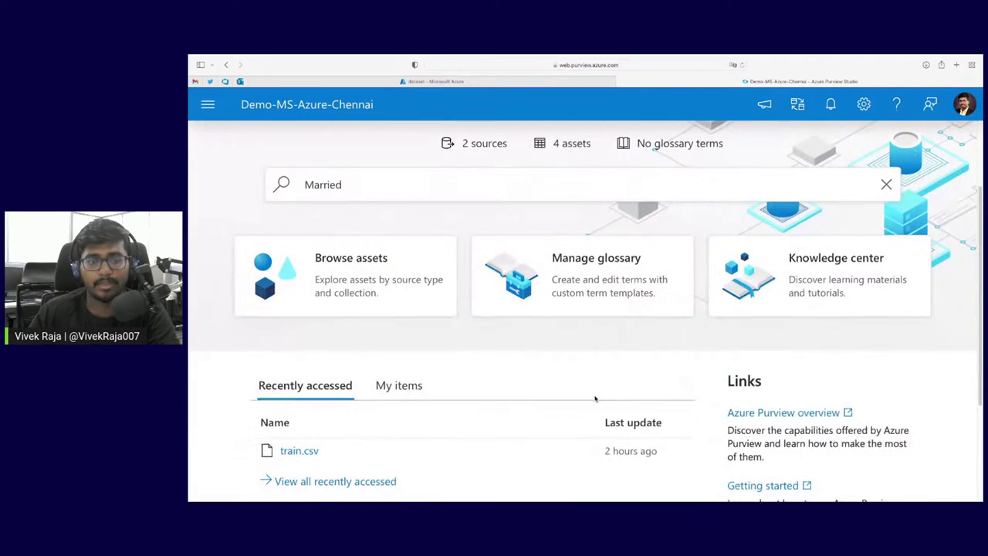
{"action": "scroll", "coordinate": [206, 195], "scroll_direction": "up", "scroll_amount": 3}
{"action": "left_click", "coordinate": [208, 105]}
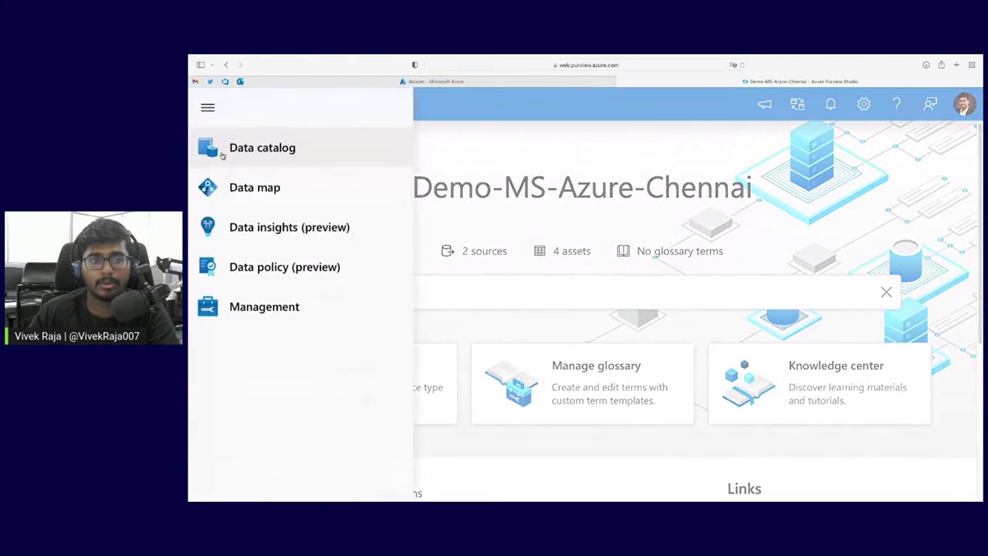
- From the data map, bring up the scans of the AzureBlob-aug source and open the setup form for a new scan
{"action": "left_click", "coordinate": [253, 184]}
{"action": "scroll", "coordinate": [850, 428], "scroll_direction": "down", "scroll_amount": 3}
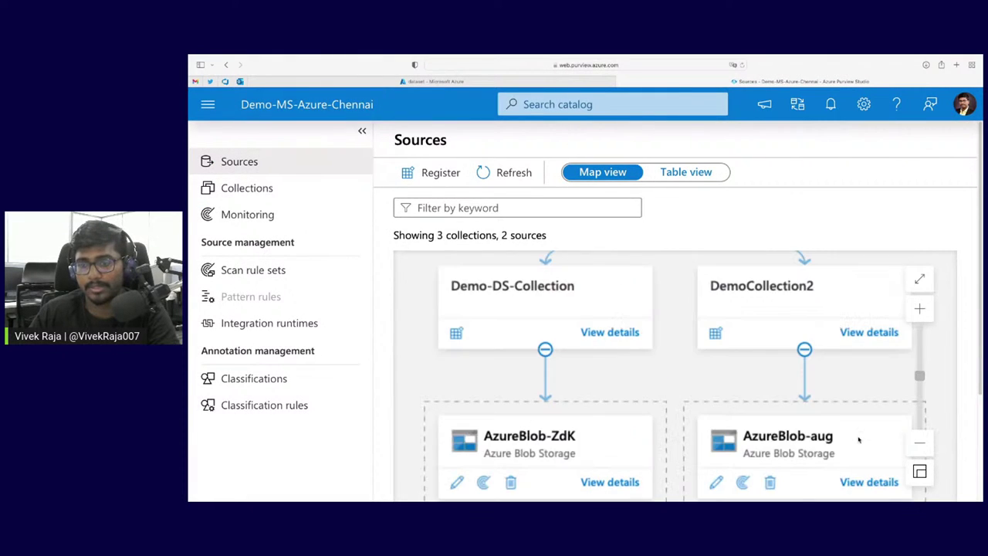
{"action": "scroll", "coordinate": [860, 443], "scroll_direction": "down", "scroll_amount": 5}
{"action": "left_click", "coordinate": [868, 315]}
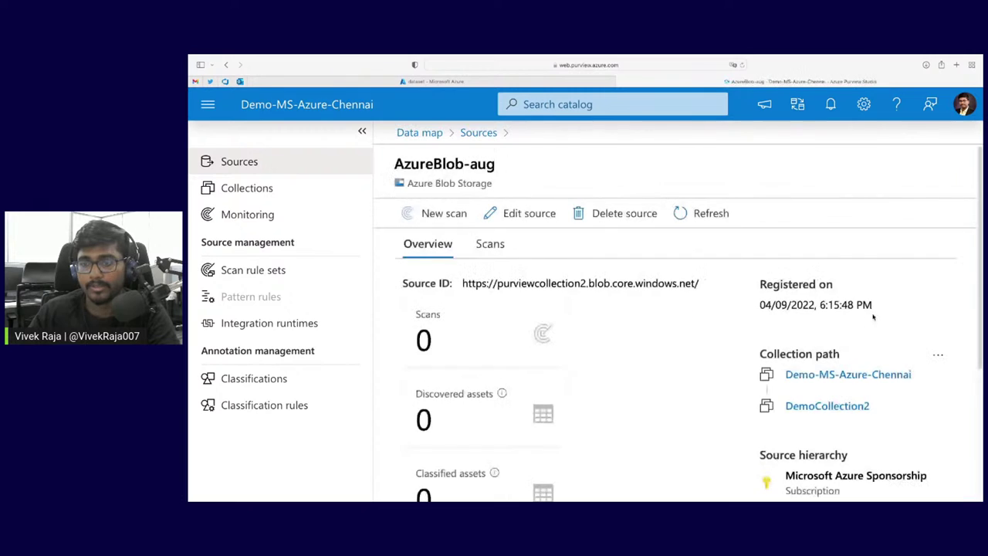
{"action": "left_click", "coordinate": [488, 244]}
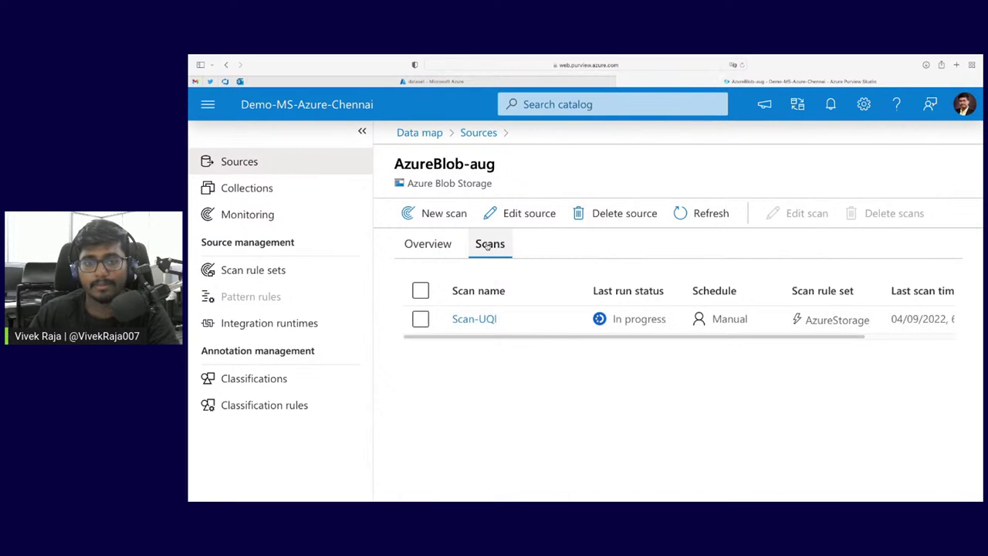
{"action": "left_click", "coordinate": [434, 214]}
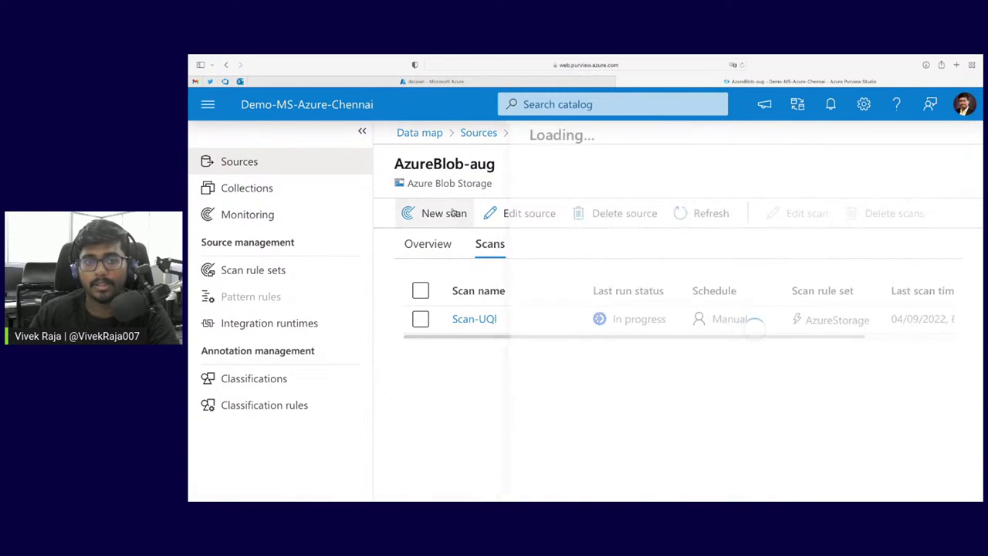
- Switch to the Azure portal and create a private container named dummycontainer in the purviewcollection2 storage account
{"action": "key", "text": "ctrl+shift+Tab"}
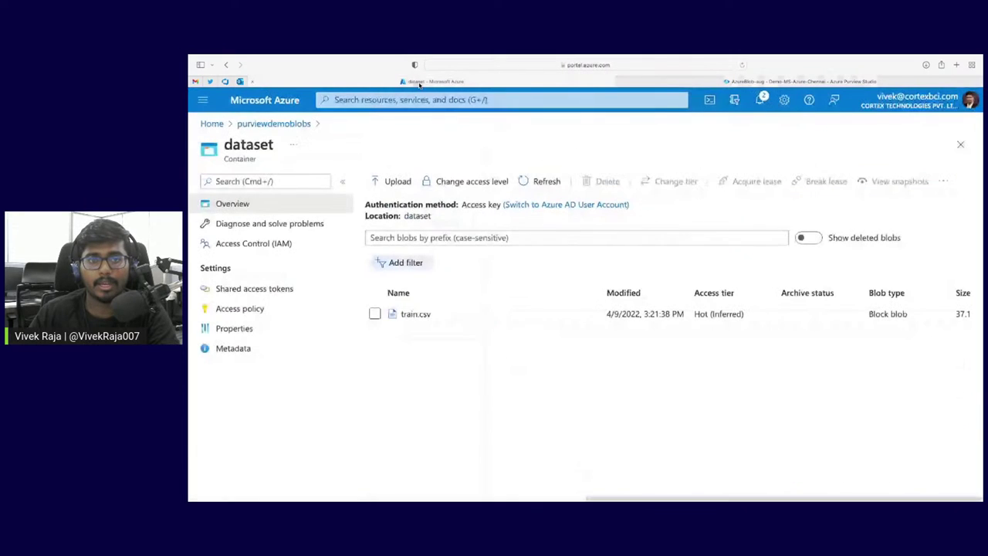
{"action": "left_click", "coordinate": [213, 123]}
{"action": "left_click", "coordinate": [318, 311]}
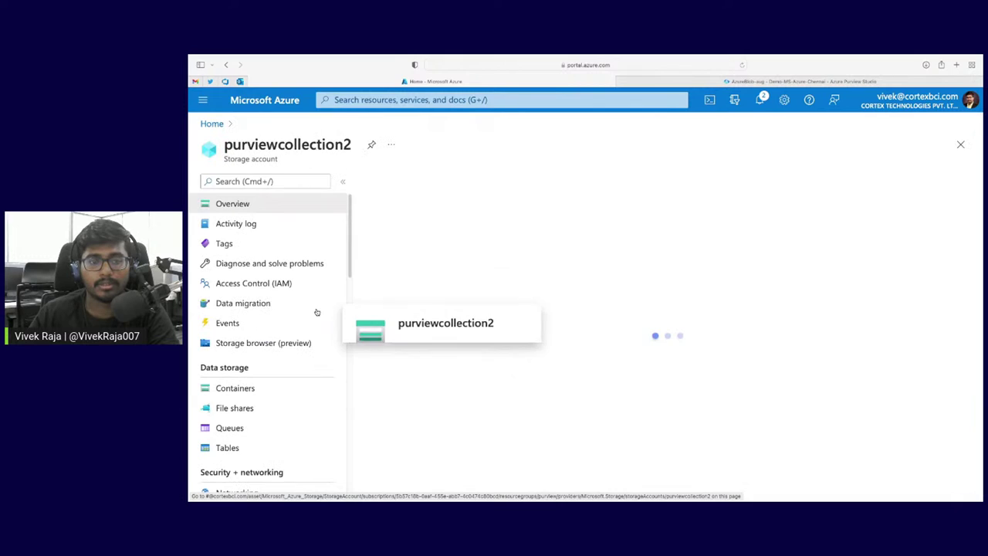
{"action": "left_click", "coordinate": [263, 387]}
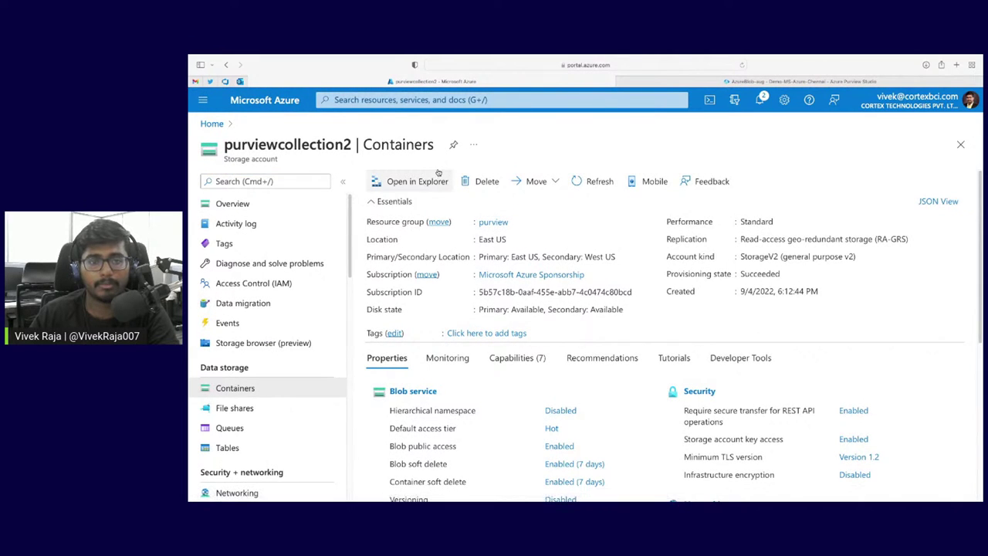
{"action": "left_click", "coordinate": [402, 181]}
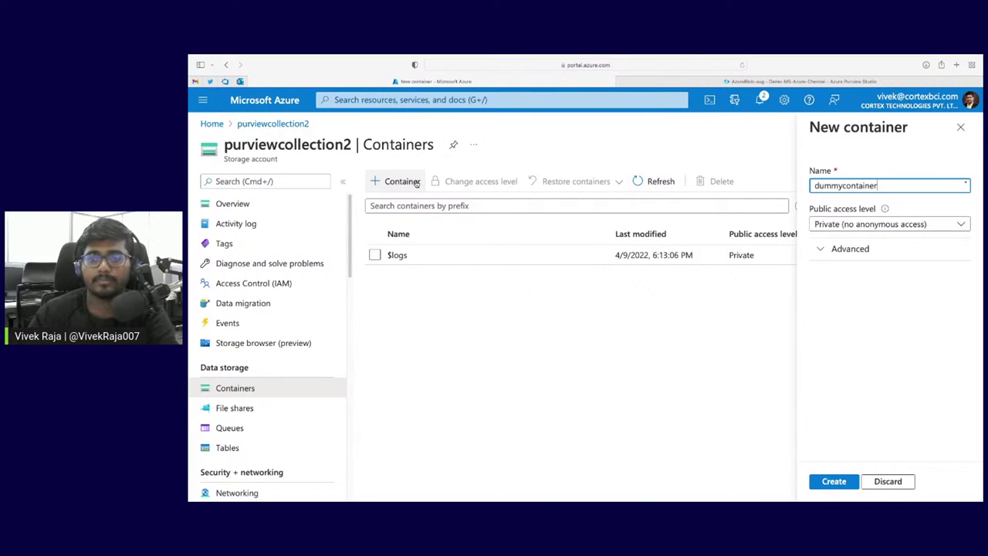
{"action": "left_click", "coordinate": [834, 482]}
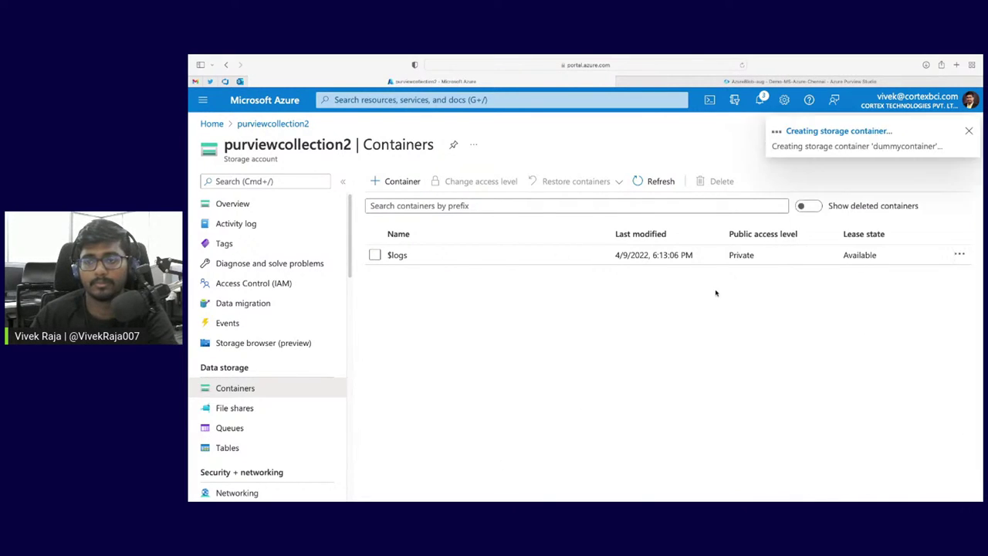
- Upload test.csv from the archive folder into dummycontainer
{"action": "left_click", "coordinate": [420, 275]}
{"action": "left_click", "coordinate": [392, 181]}
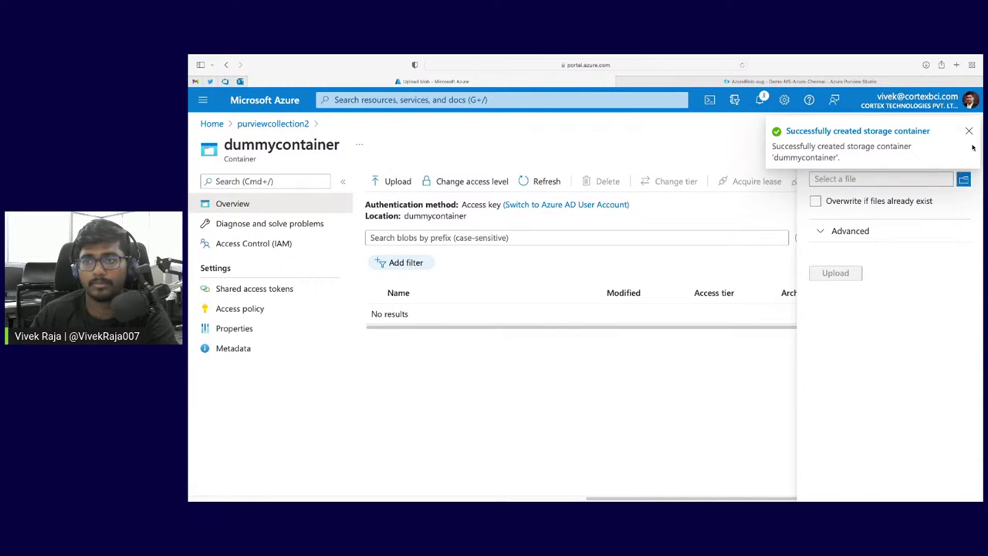
{"action": "left_click", "coordinate": [964, 179]}
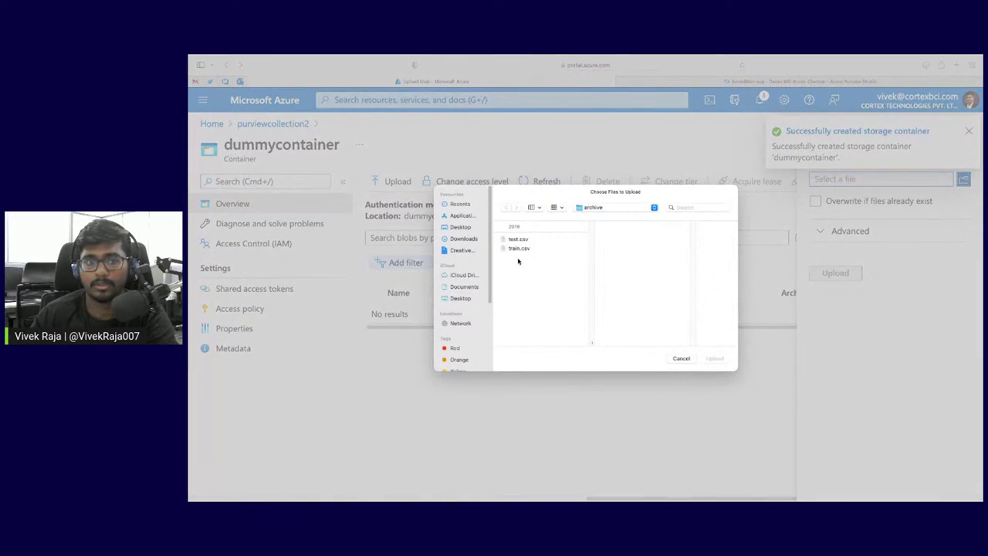
{"action": "left_click", "coordinate": [515, 248]}
{"action": "key", "text": "Up"}
{"action": "left_click", "coordinate": [714, 358]}
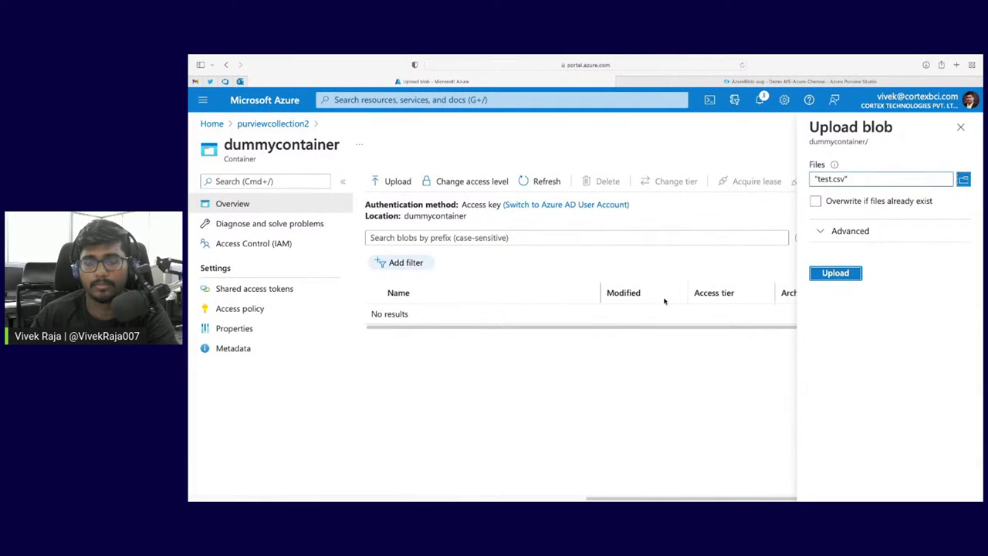
{"action": "key", "text": "Return"}
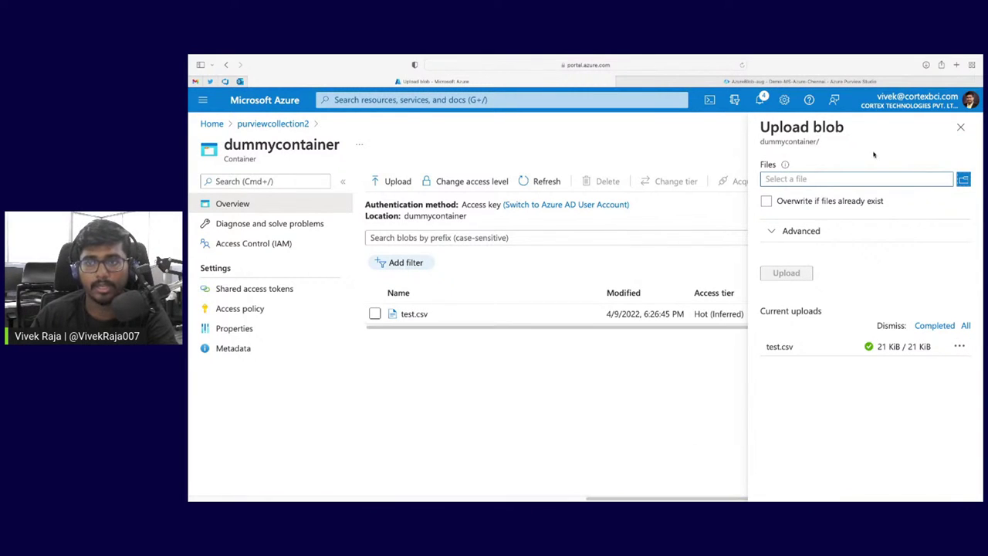
{"action": "left_click", "coordinate": [961, 127]}
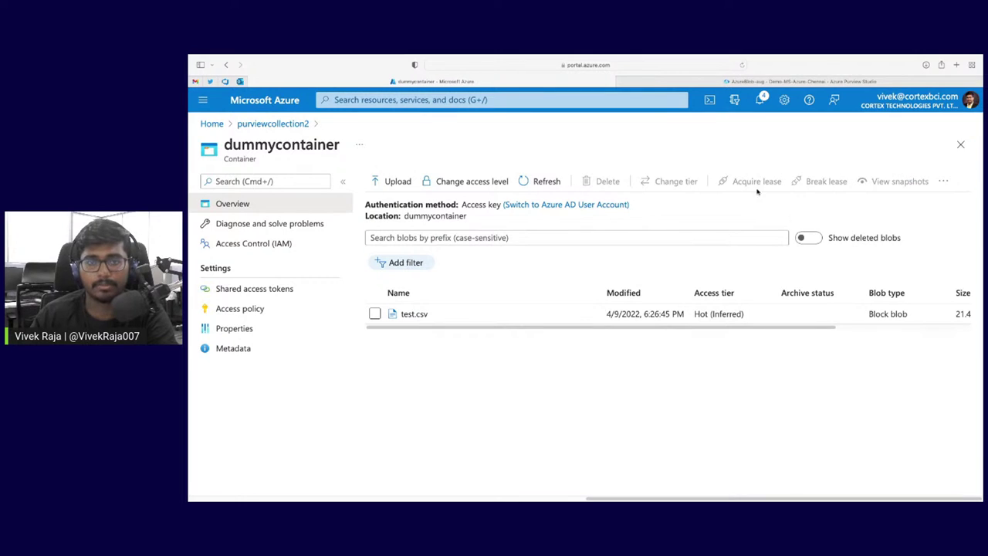
- Back in Purview Studio, discard the new scan and apply the AzureBlob-aug source settings with data use governance disabled
{"action": "left_click", "coordinate": [853, 82]}
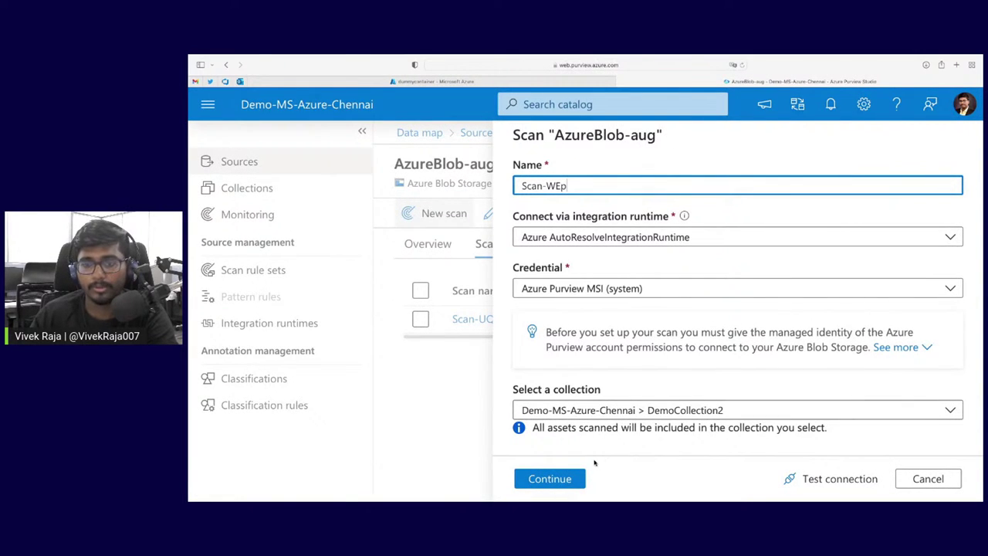
{"action": "left_click", "coordinate": [930, 479]}
{"action": "left_click", "coordinate": [539, 221]}
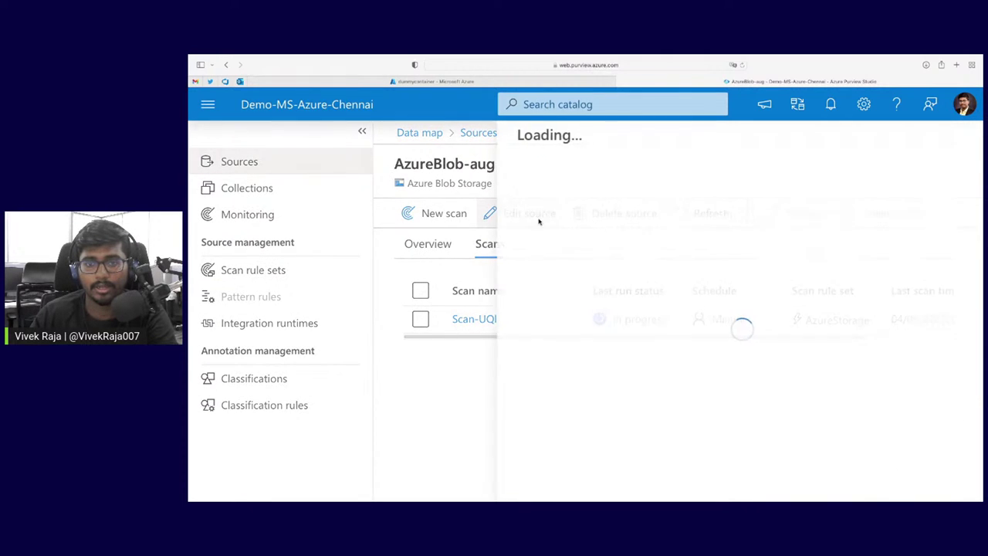
{"action": "left_click", "coordinate": [532, 428]}
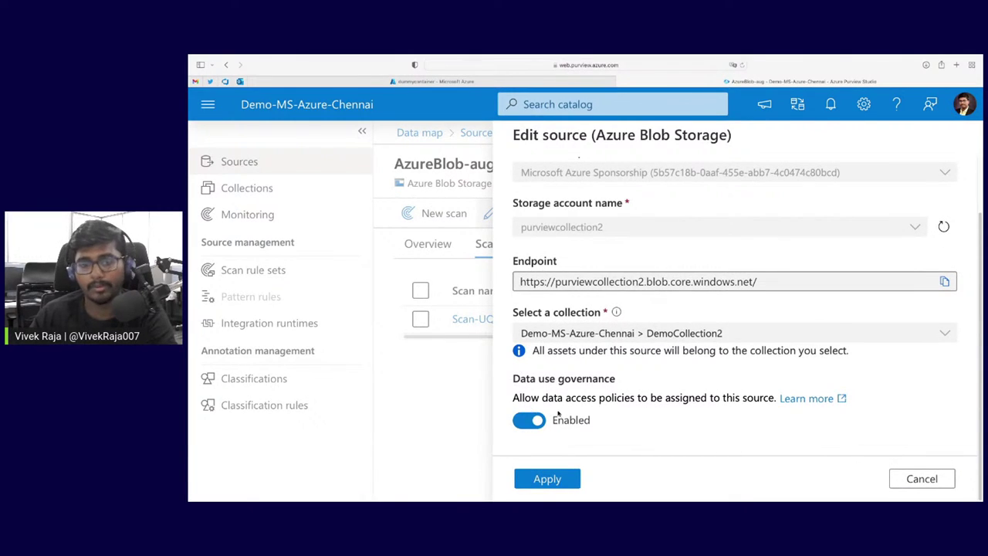
{"action": "left_click", "coordinate": [527, 421]}
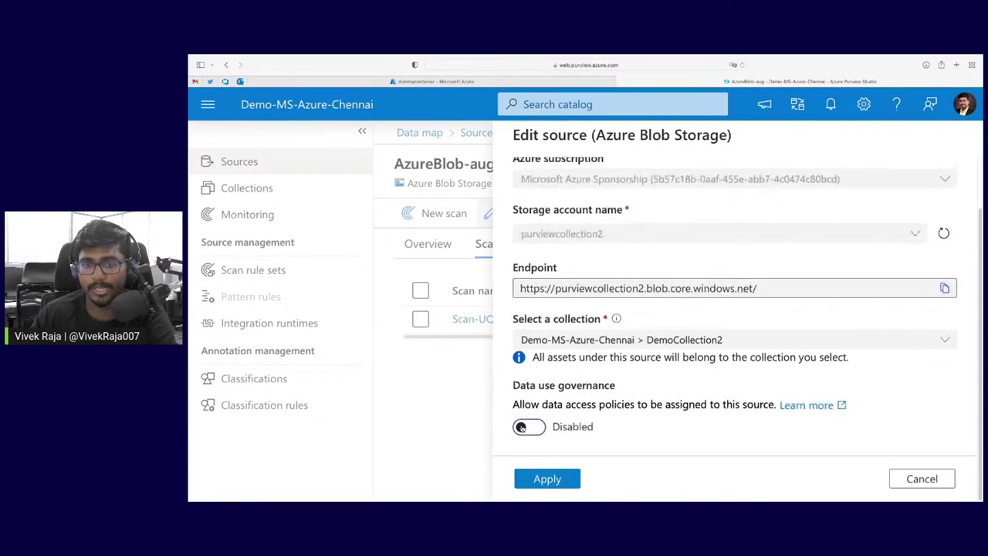
{"action": "left_click", "coordinate": [557, 485]}
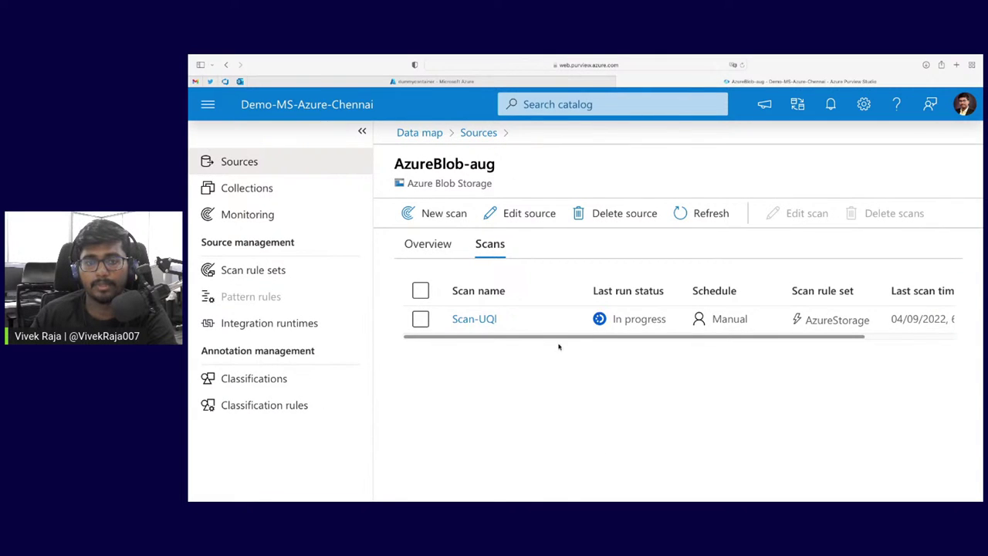
- Refresh the source's scan list and run an incremental scan from the run history of Scan-UQl
{"action": "left_click", "coordinate": [680, 214]}
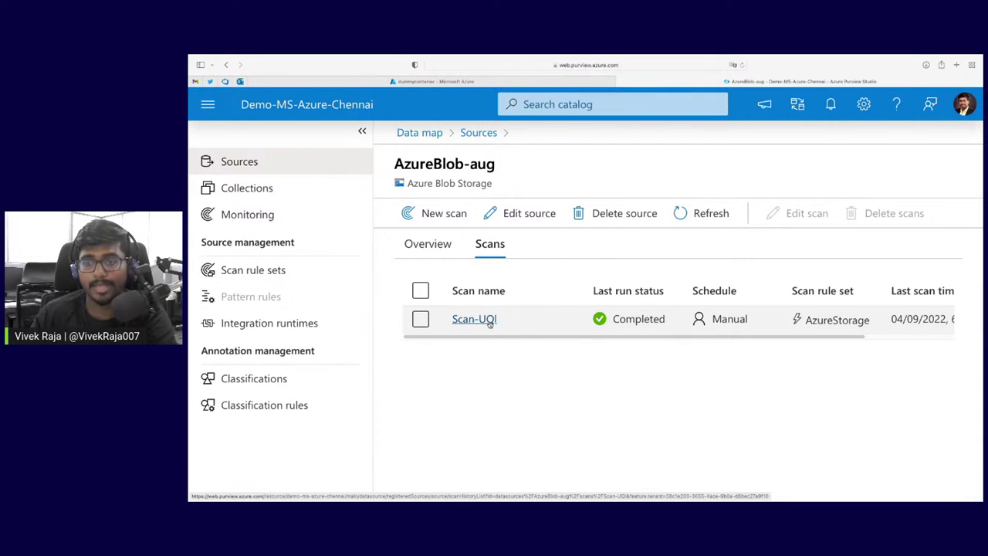
{"action": "left_click", "coordinate": [474, 319]}
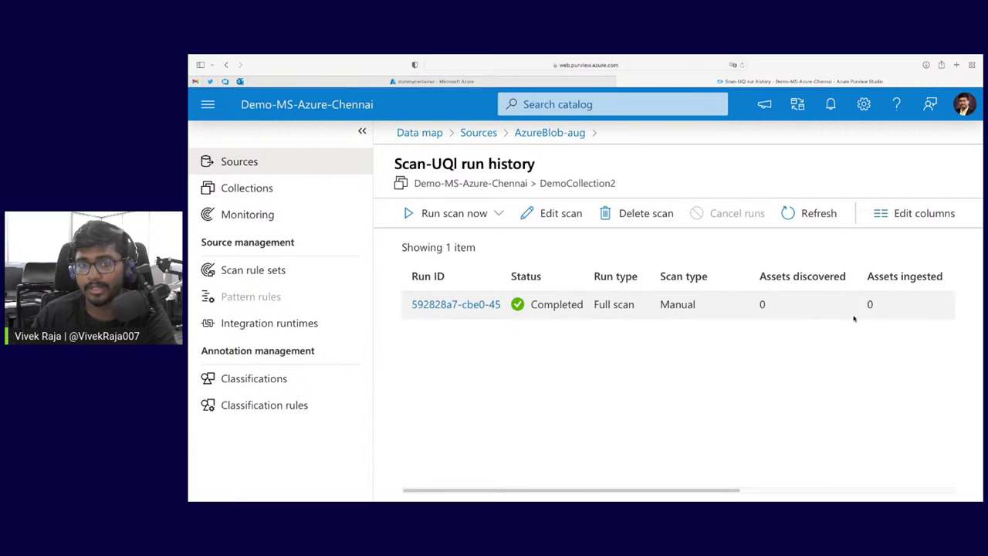
{"action": "left_click", "coordinate": [499, 214]}
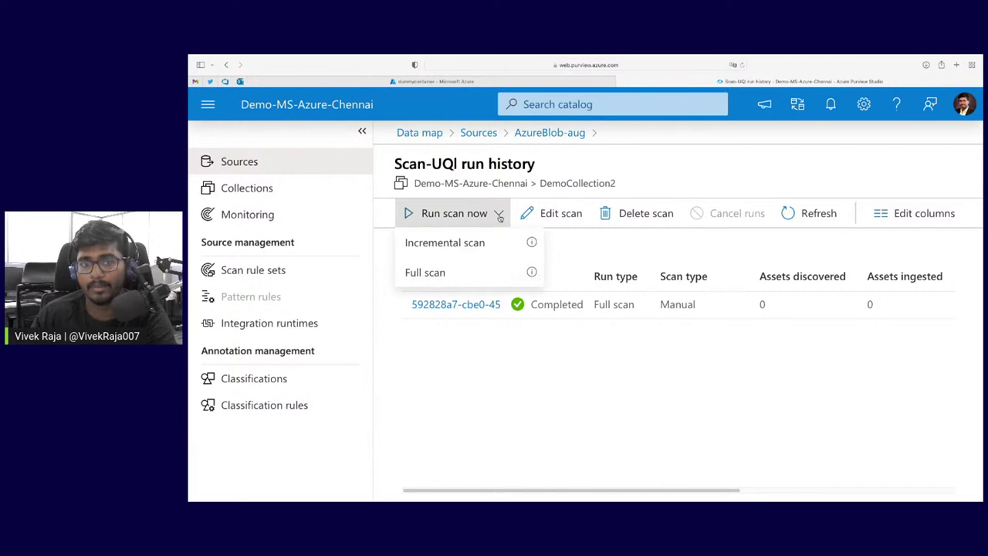
{"action": "left_click", "coordinate": [502, 253]}
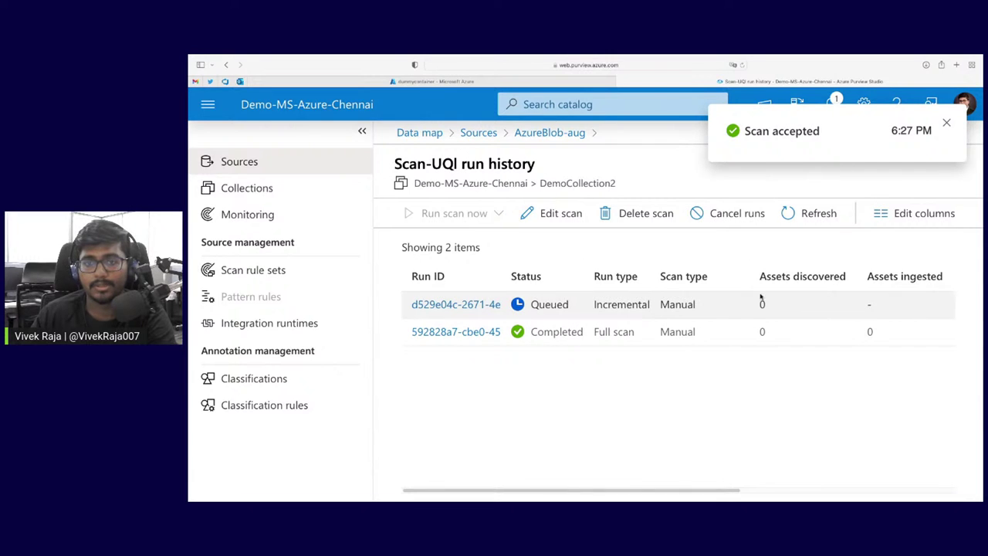
- Examine the incremental run's details, refreshing them to check the scan status, data ingestion and scan exceptions
{"action": "left_click", "coordinate": [450, 304]}
{"action": "left_click", "coordinate": [580, 182]}
{"action": "left_click", "coordinate": [945, 125]}
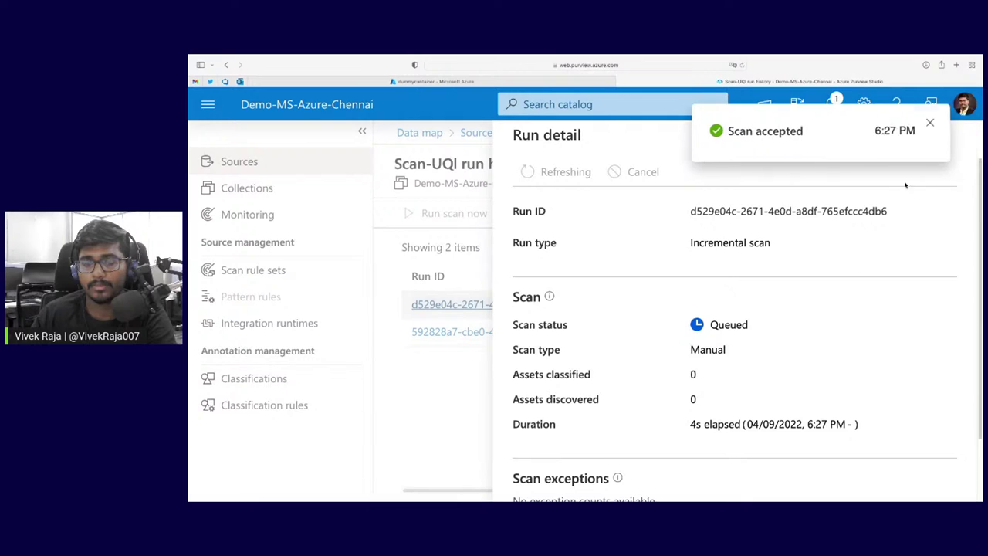
{"action": "scroll", "coordinate": [837, 325], "scroll_direction": "down", "scroll_amount": 1}
{"action": "left_click", "coordinate": [522, 481]}
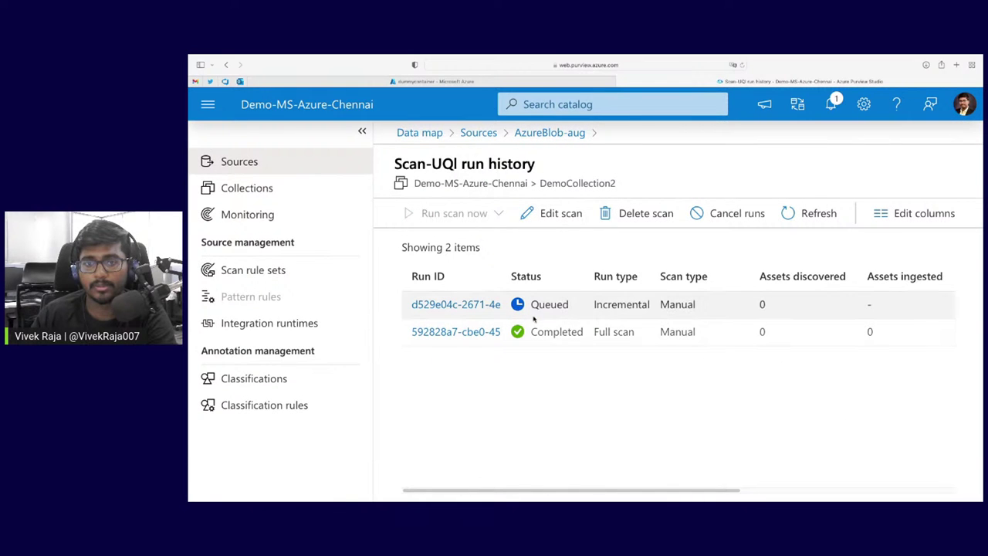
{"action": "left_click", "coordinate": [437, 306]}
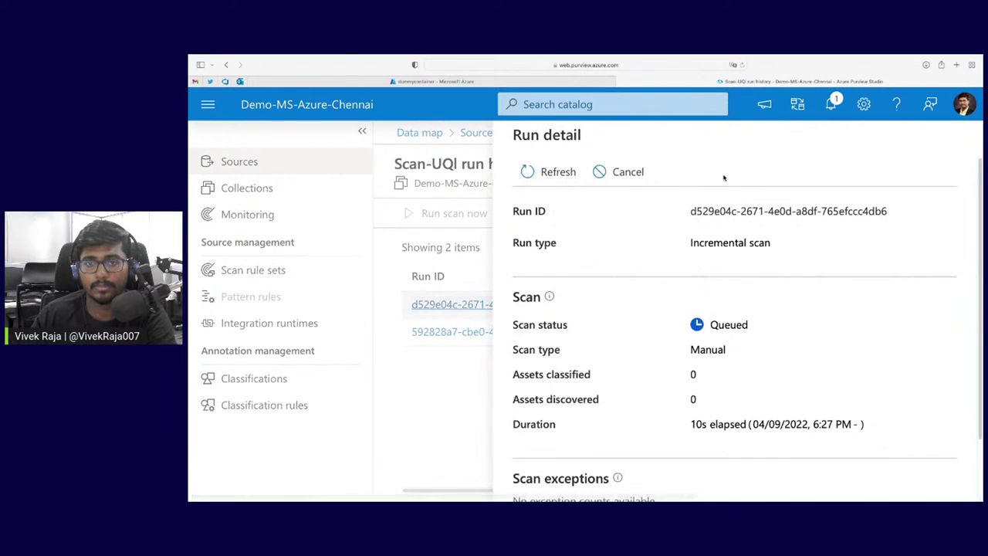
{"action": "scroll", "coordinate": [612, 370], "scroll_direction": "down", "scroll_amount": 1}
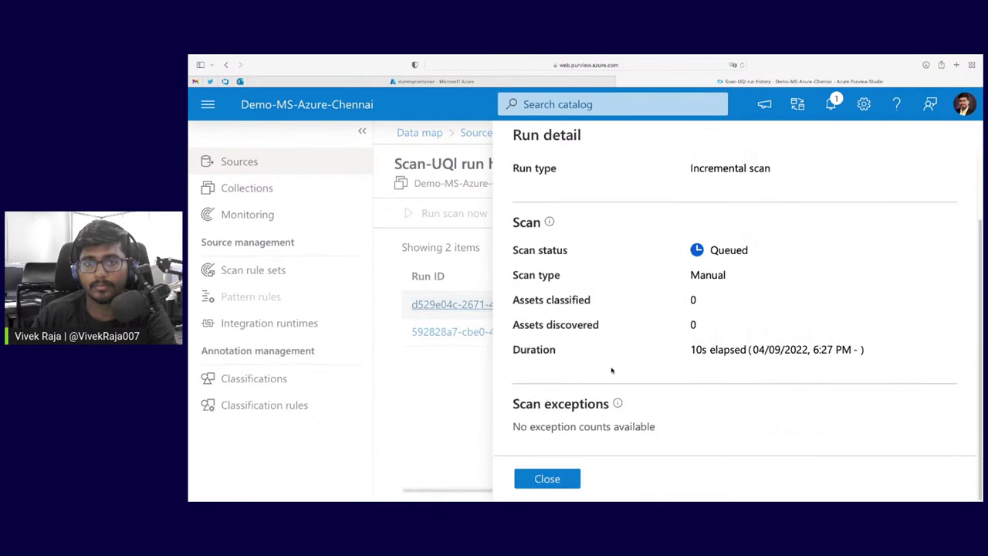
{"action": "scroll", "coordinate": [556, 347], "scroll_direction": "up", "scroll_amount": 2}
{"action": "left_click", "coordinate": [588, 174]}
{"action": "scroll", "coordinate": [598, 182], "scroll_direction": "down", "scroll_amount": 5}
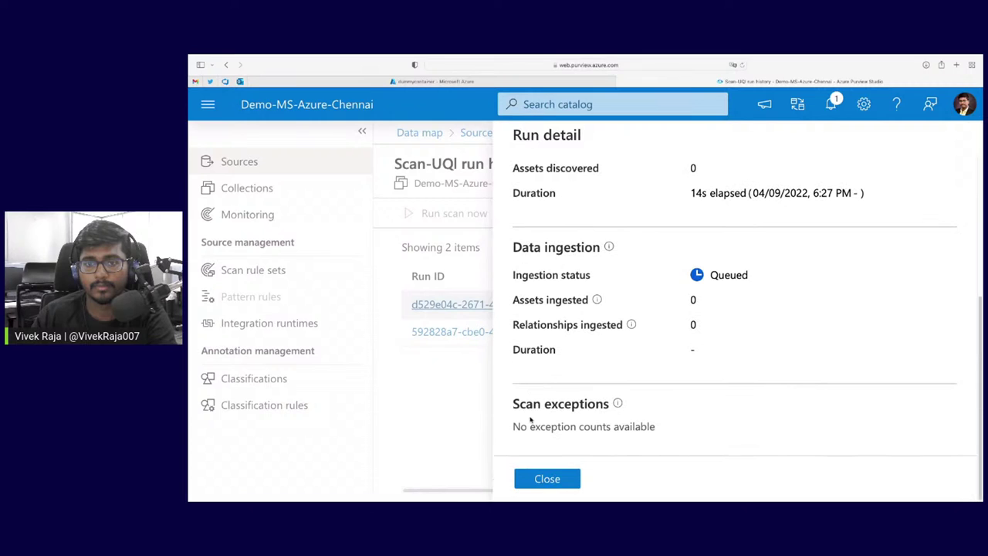
{"action": "left_click", "coordinate": [550, 480]}
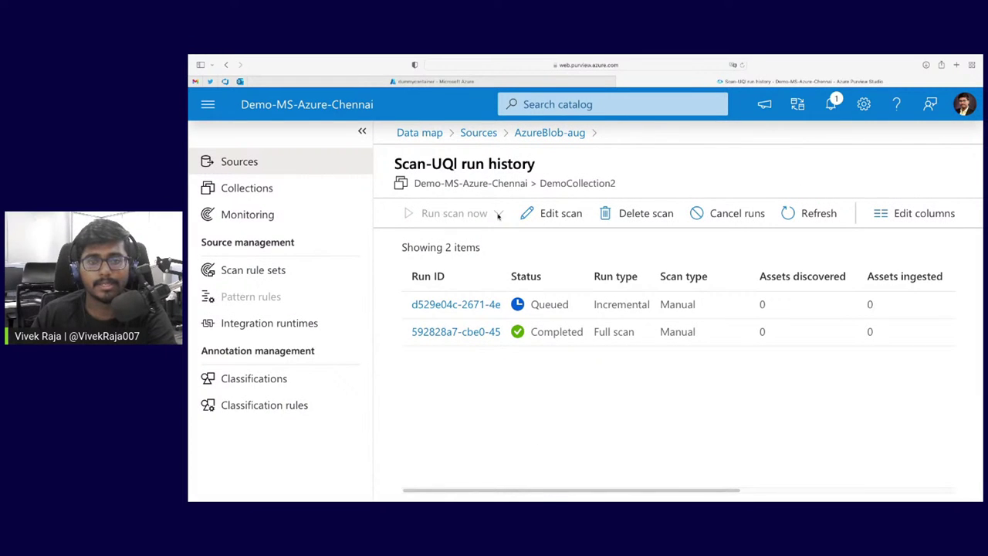
- Reload the run history page and check the incremental run's ingestion status again
{"action": "left_click", "coordinate": [741, 66]}
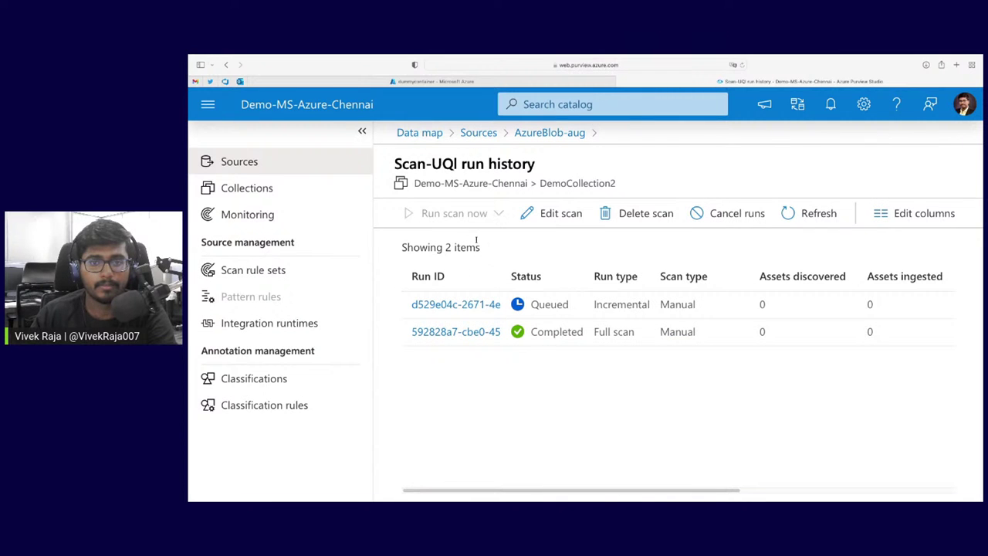
{"action": "left_click", "coordinate": [456, 304]}
{"action": "scroll", "coordinate": [601, 383], "scroll_direction": "down", "scroll_amount": 1}
{"action": "scroll", "coordinate": [599, 385], "scroll_direction": "up", "scroll_amount": 1}
{"action": "scroll", "coordinate": [705, 287], "scroll_direction": "down", "scroll_amount": 3}
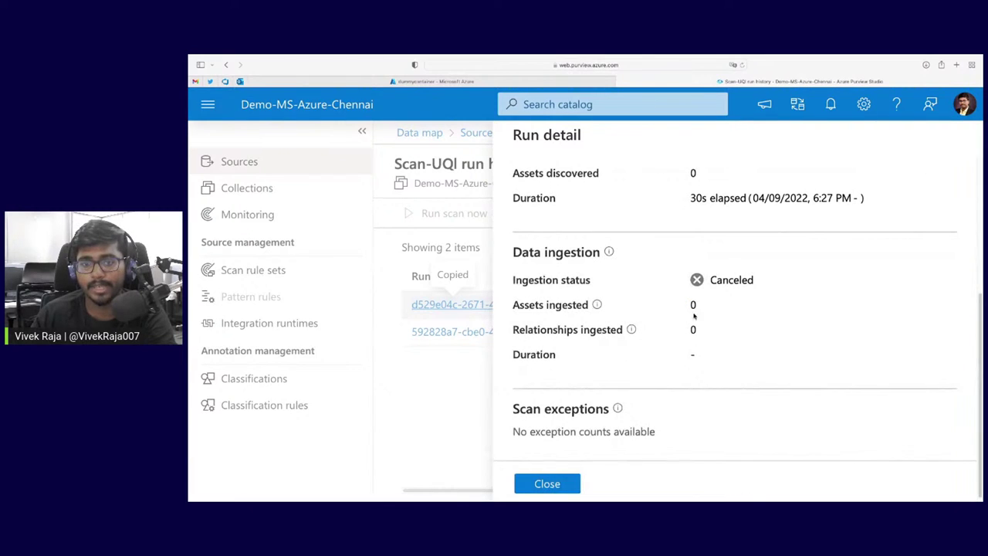
{"action": "left_click", "coordinate": [549, 484]}
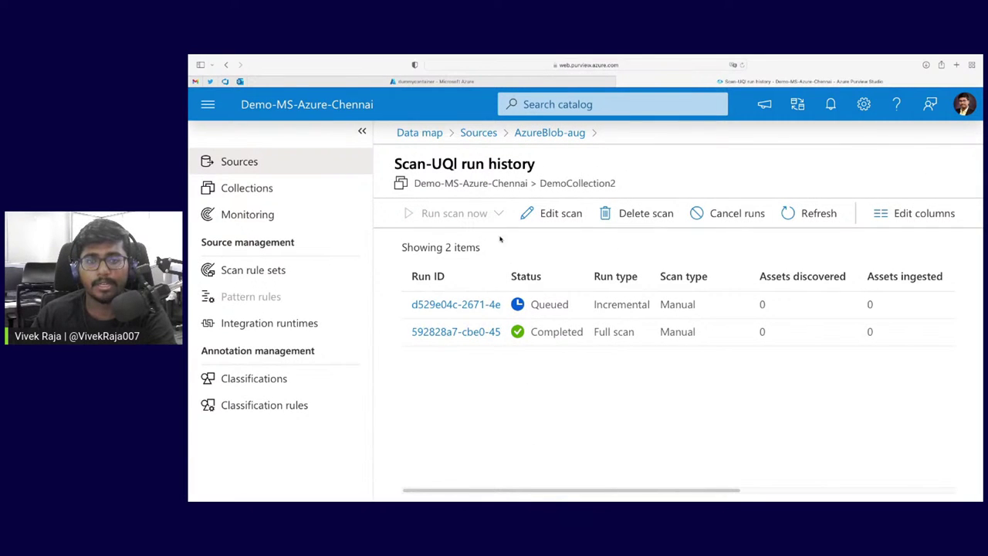
- View the settings of Scan-UQl without changing them, and bring up the incremental run's ingestion details again
{"action": "left_click", "coordinate": [555, 213]}
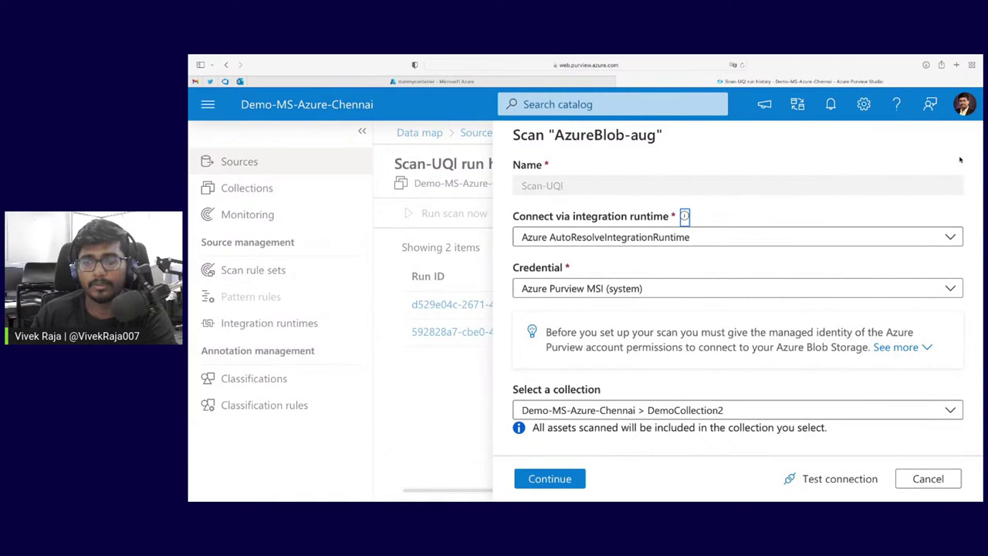
{"action": "left_click", "coordinate": [898, 479]}
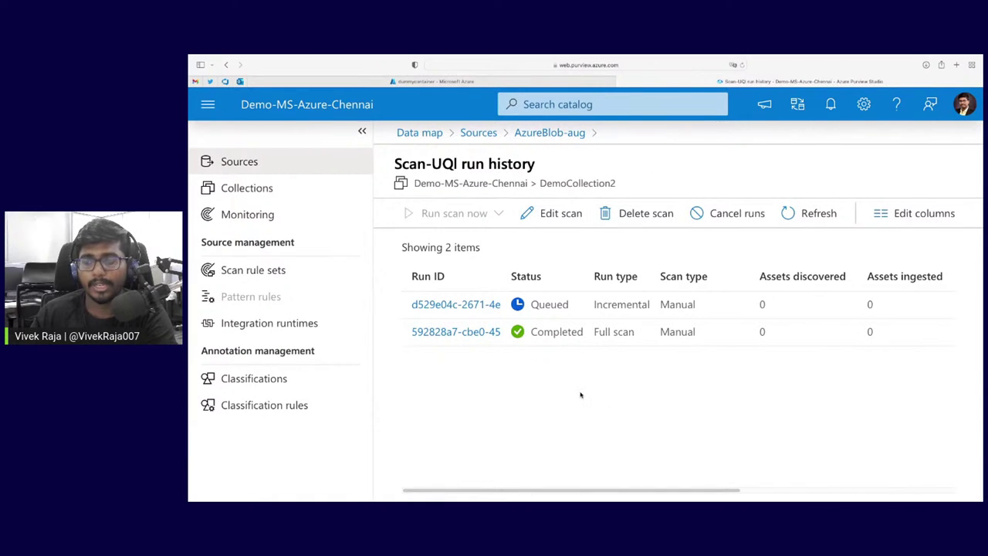
{"action": "left_click", "coordinate": [454, 305]}
{"action": "scroll", "coordinate": [570, 324], "scroll_direction": "down", "scroll_amount": 5}
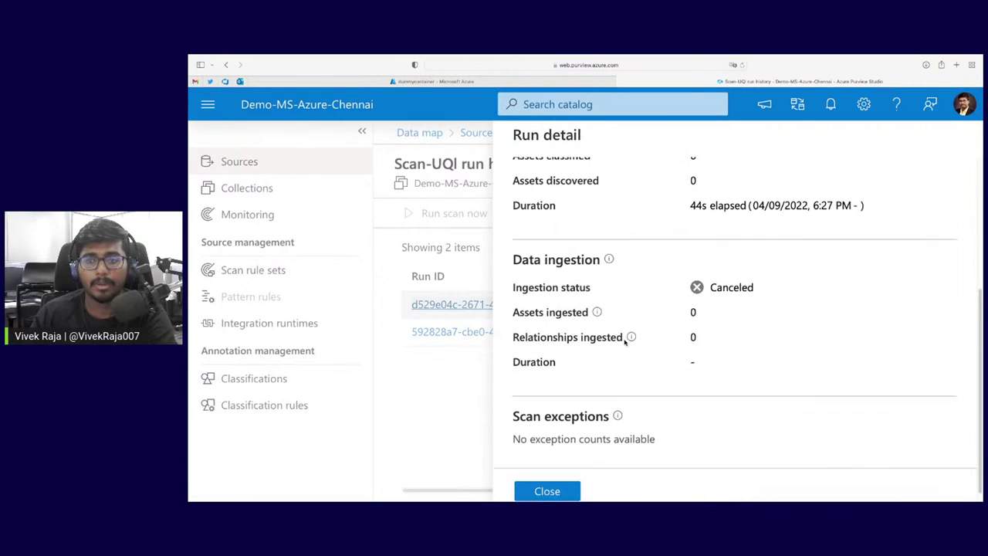
- Refresh the incremental run's details, recheck its scan and ingestion status, and close them
{"action": "scroll", "coordinate": [600, 365], "scroll_direction": "up", "scroll_amount": 2}
{"action": "left_click", "coordinate": [612, 177]}
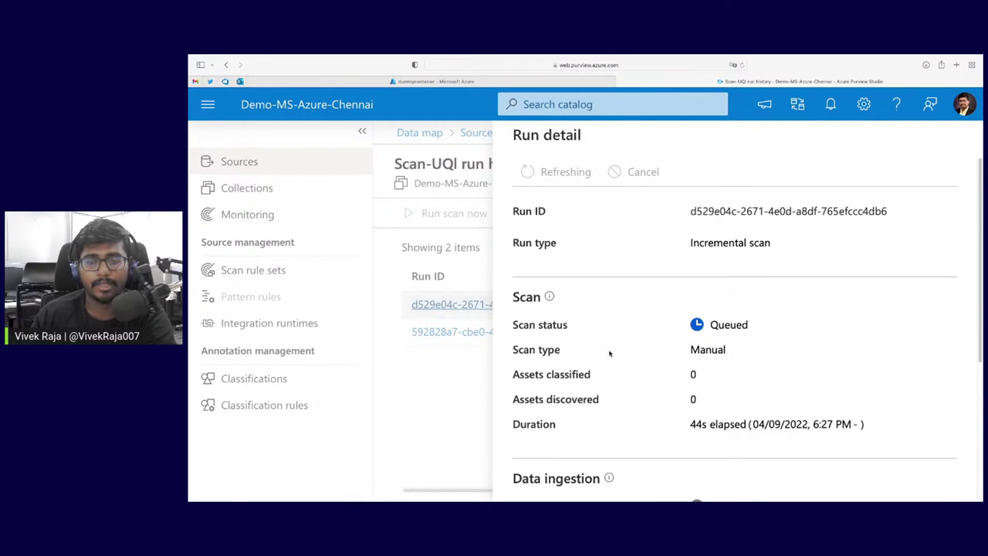
{"action": "scroll", "coordinate": [598, 399], "scroll_direction": "down", "scroll_amount": 5}
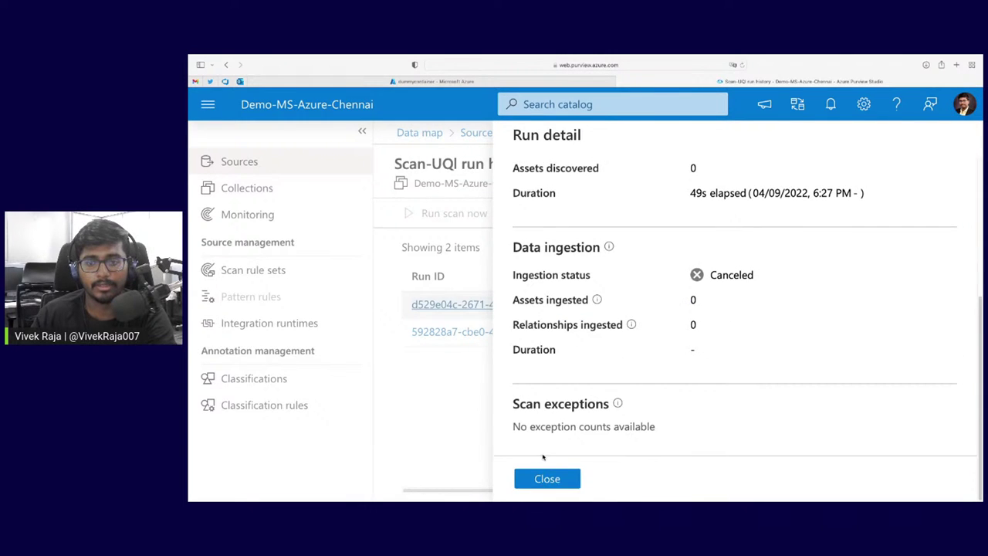
{"action": "left_click", "coordinate": [543, 476]}
- Return to the data map's sources and look over the registered Azure Blob Storage sources
{"action": "left_click", "coordinate": [272, 264]}
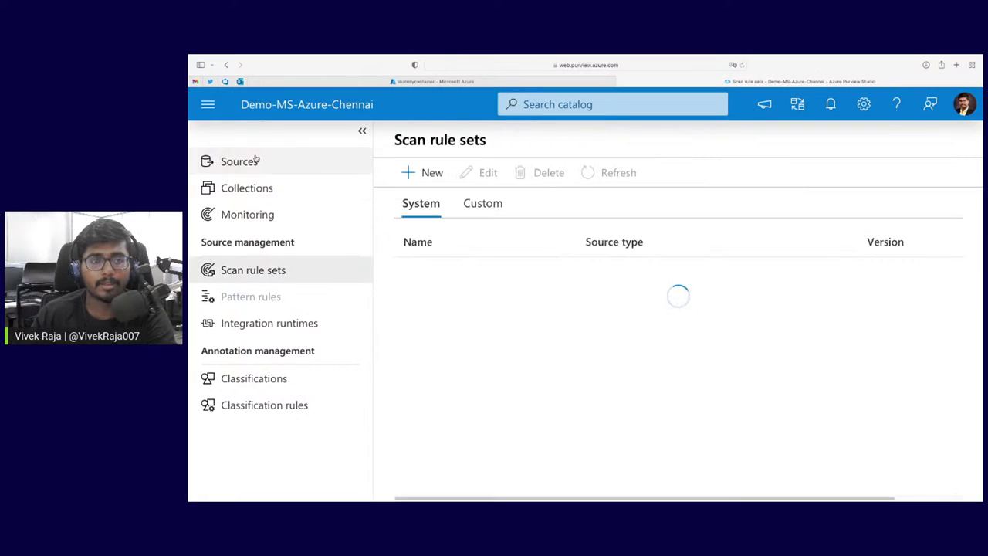
{"action": "left_click", "coordinate": [235, 162]}
{"action": "scroll", "coordinate": [744, 342], "scroll_direction": "down", "scroll_amount": 5}
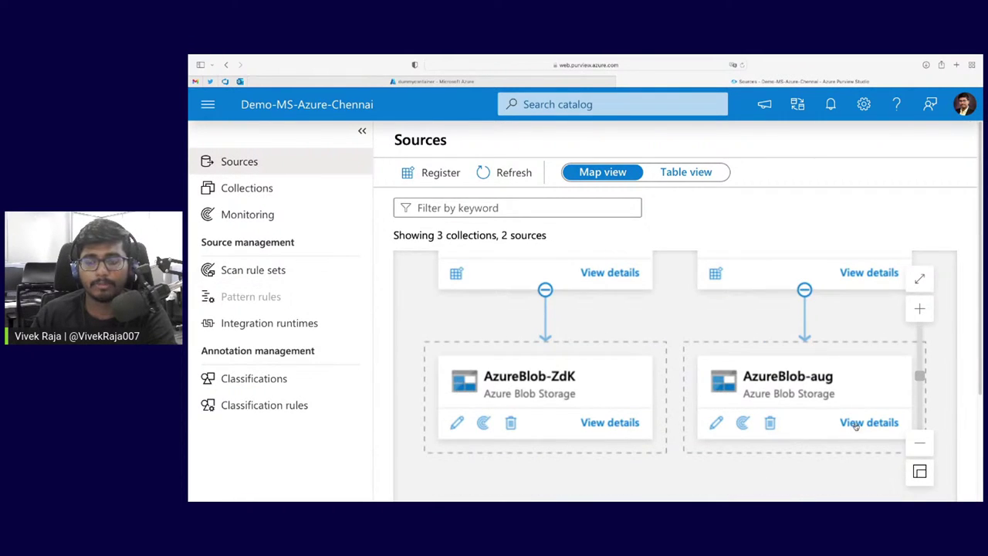
- Switch to the Azure portal and list the containers of the purviewdemoblobs storage account
{"action": "left_click", "coordinate": [420, 81]}
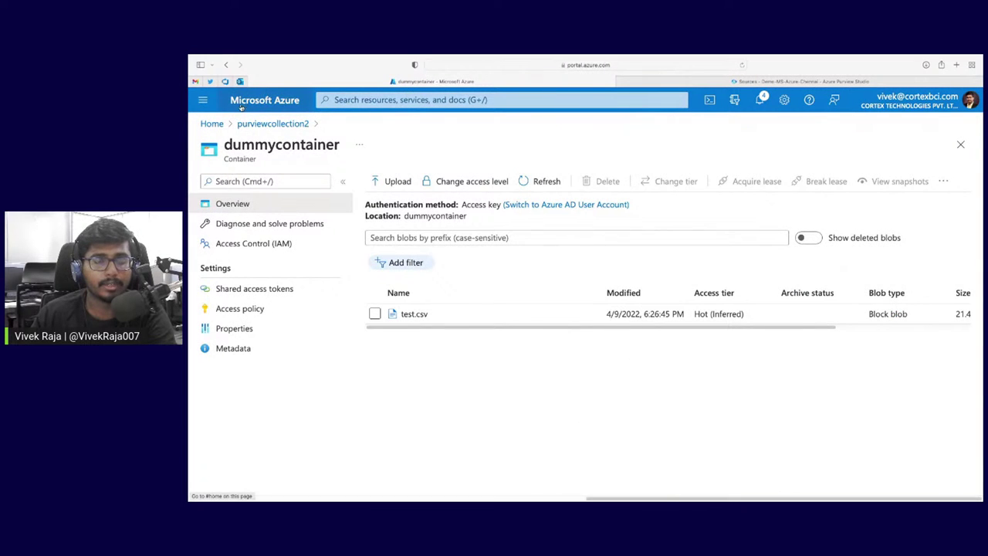
{"action": "left_click", "coordinate": [213, 124]}
{"action": "left_click", "coordinate": [298, 312]}
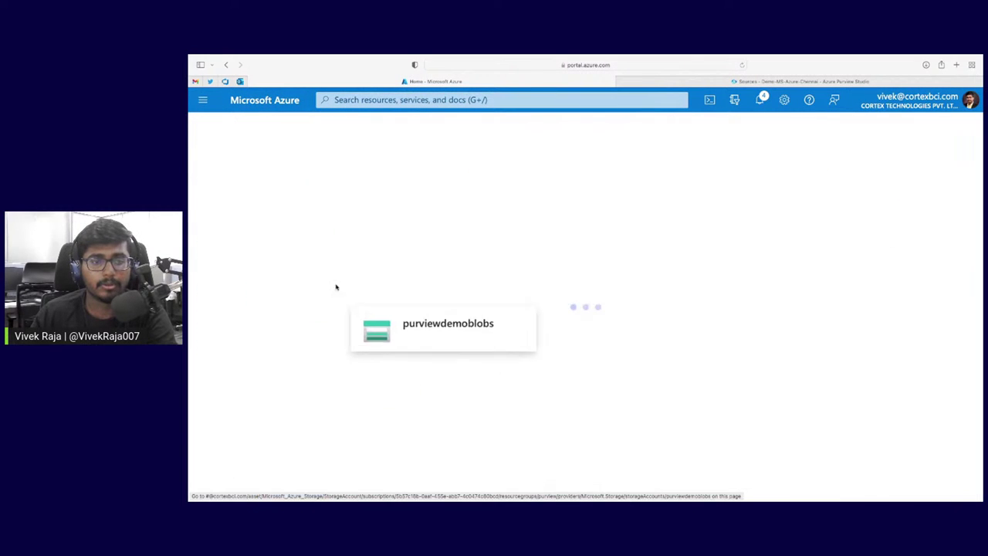
{"action": "left_click", "coordinate": [235, 388]}
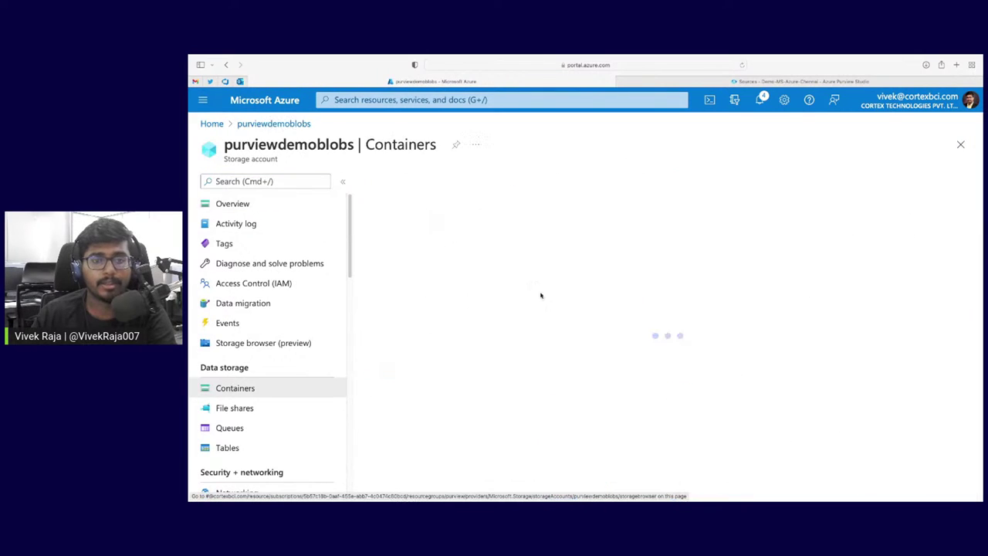
- Create a private container named colnmtaioner2 in the purviewdemoblobs storage account
{"action": "left_click", "coordinate": [396, 181]}
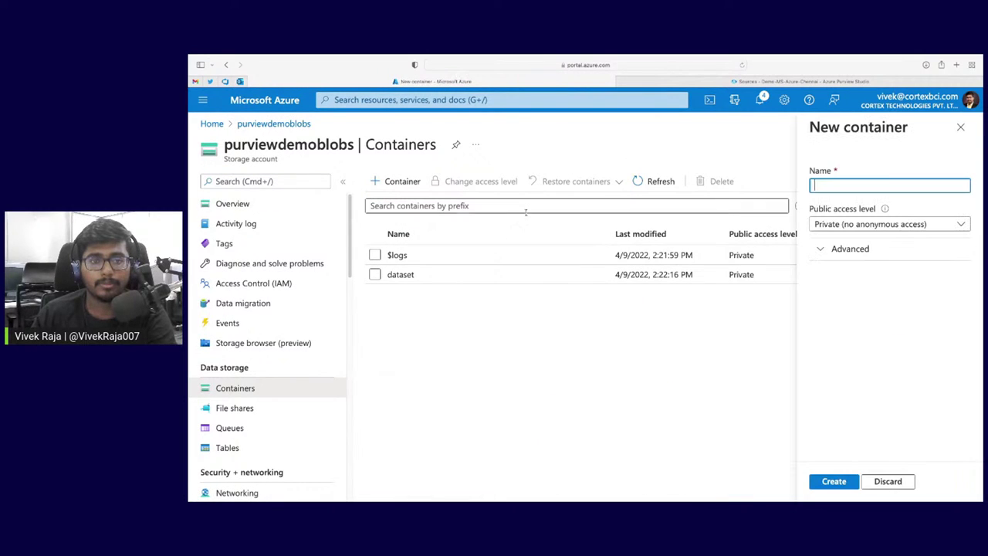
{"action": "left_click", "coordinate": [888, 481]}
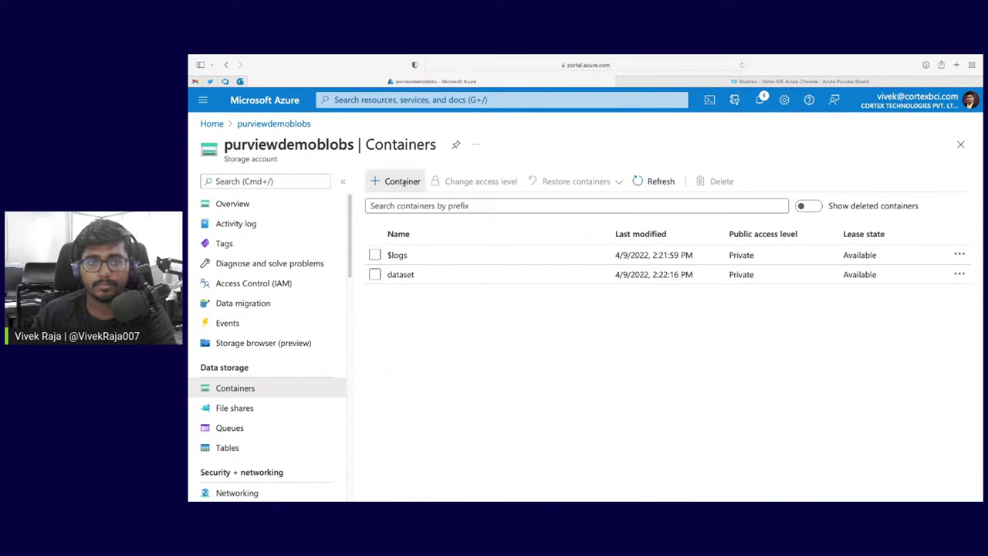
{"action": "left_click", "coordinate": [397, 181]}
{"action": "left_click", "coordinate": [823, 186]}
{"action": "type", "text": "colnmtaioner2"}
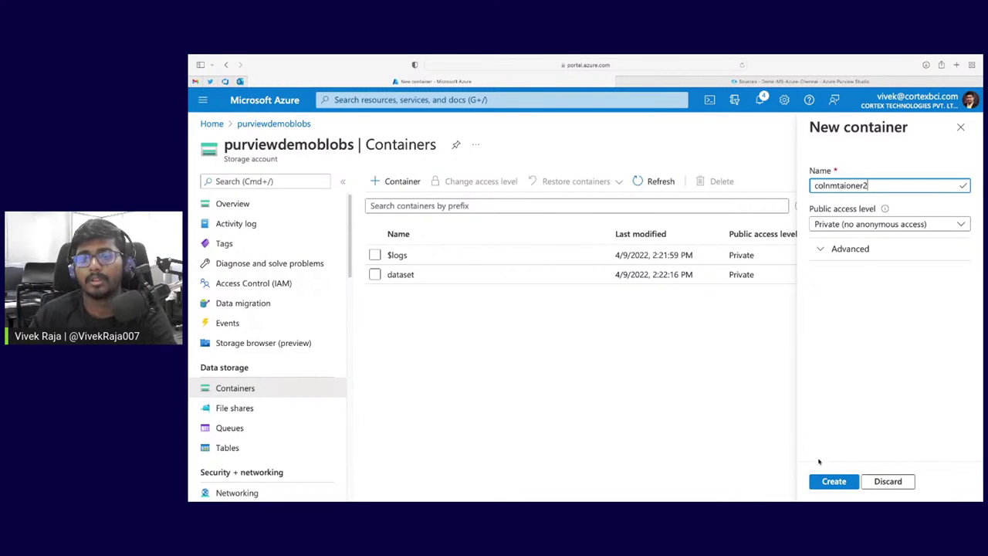
{"action": "left_click", "coordinate": [833, 481]}
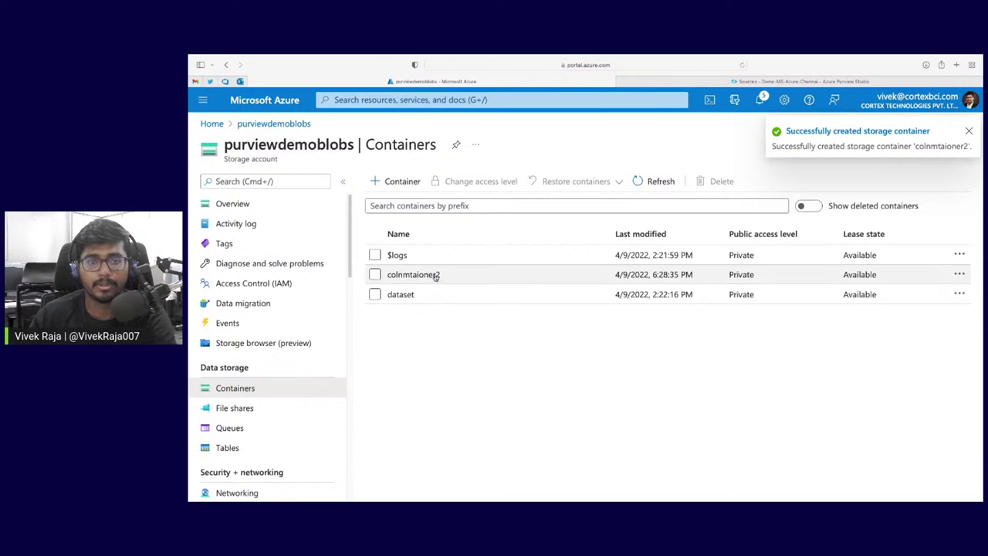
- Upload test.csv from the archive folder into the colnmtaioner2 container
{"action": "left_click", "coordinate": [417, 274]}
{"action": "left_click", "coordinate": [394, 181]}
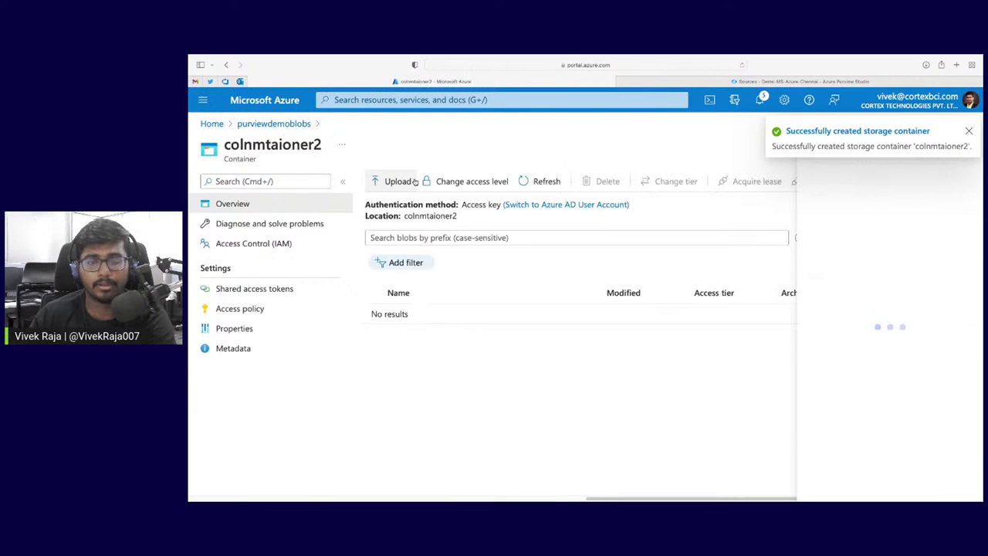
{"action": "left_click", "coordinate": [971, 134]}
{"action": "left_click", "coordinate": [964, 179]}
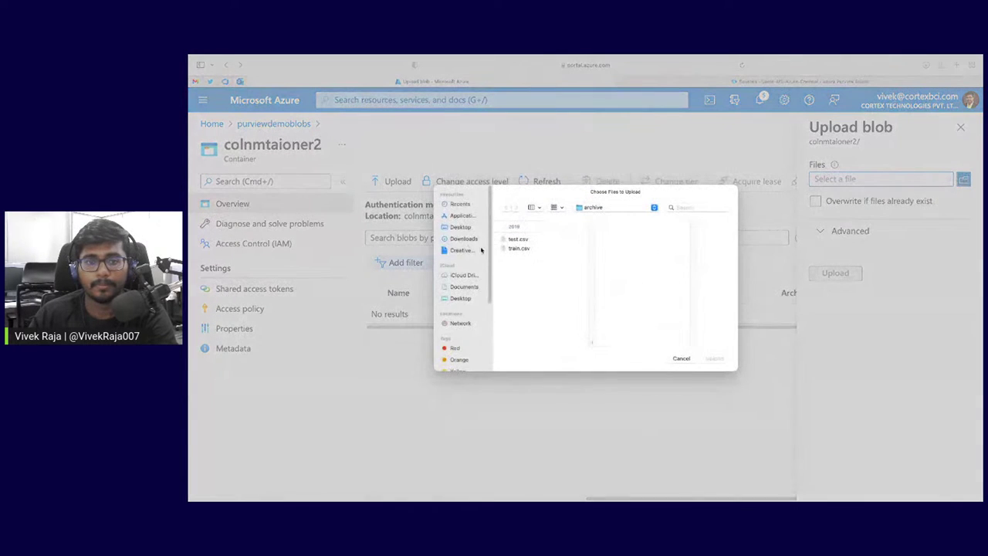
{"action": "left_click", "coordinate": [516, 239]}
{"action": "left_click", "coordinate": [715, 358]}
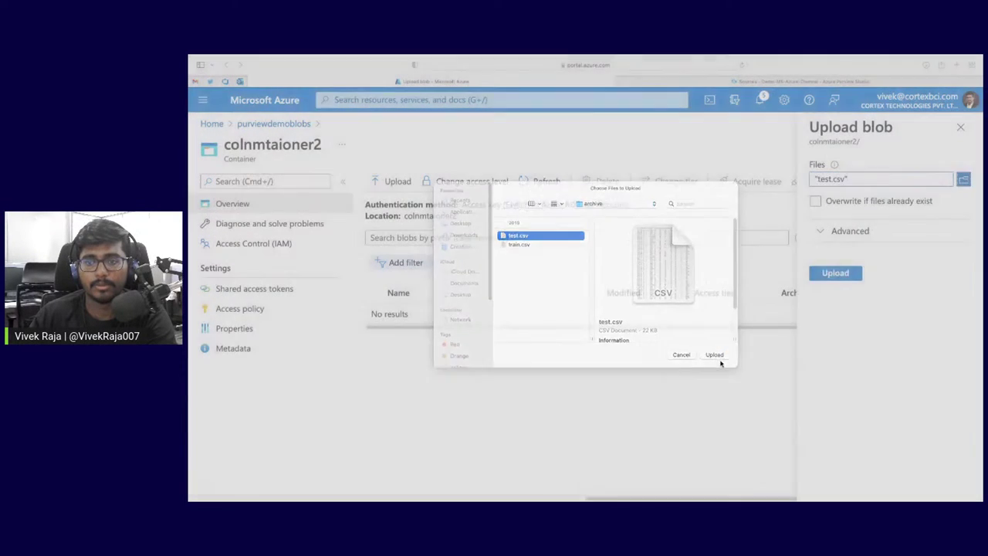
{"action": "left_click", "coordinate": [835, 274]}
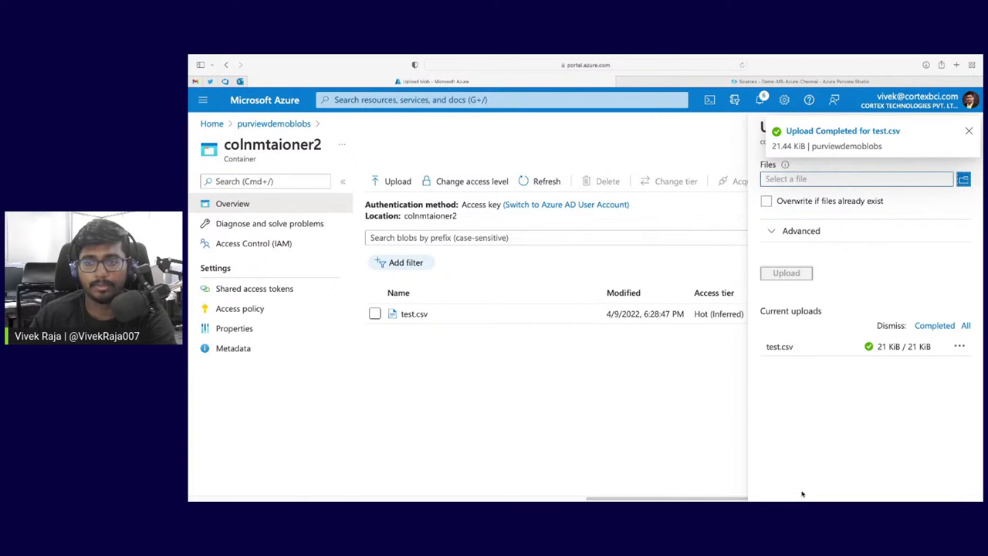
{"action": "left_click", "coordinate": [969, 132]}
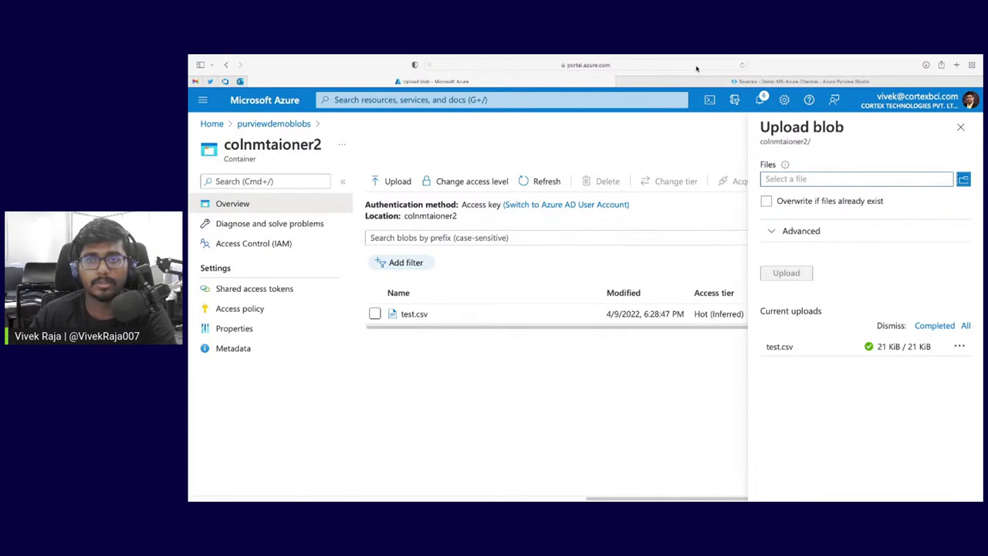
- Switch back to Azure Purview Studio and bring up the scan list of the AzureBlob-ZdK source
{"action": "left_click", "coordinate": [695, 81]}
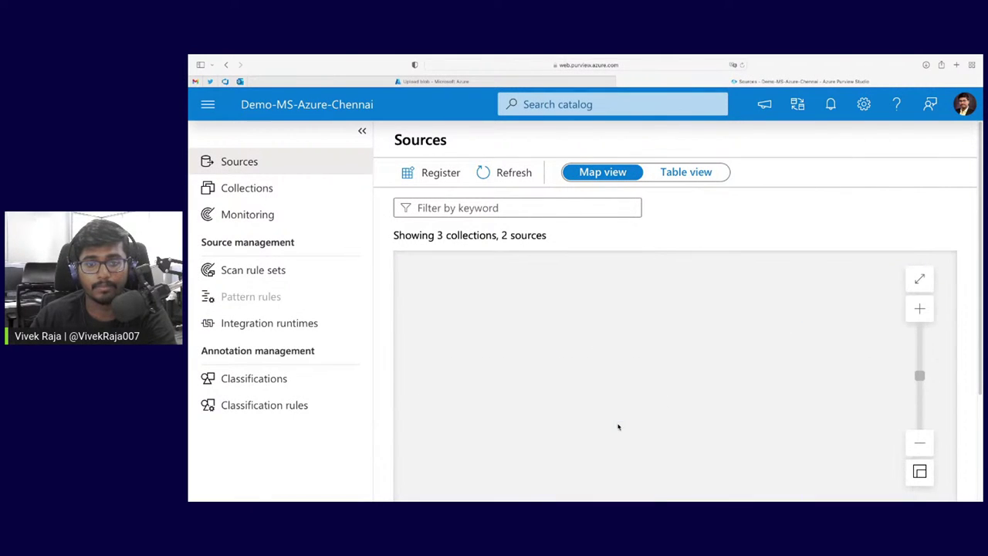
{"action": "scroll", "coordinate": [591, 429], "scroll_direction": "down", "scroll_amount": 3}
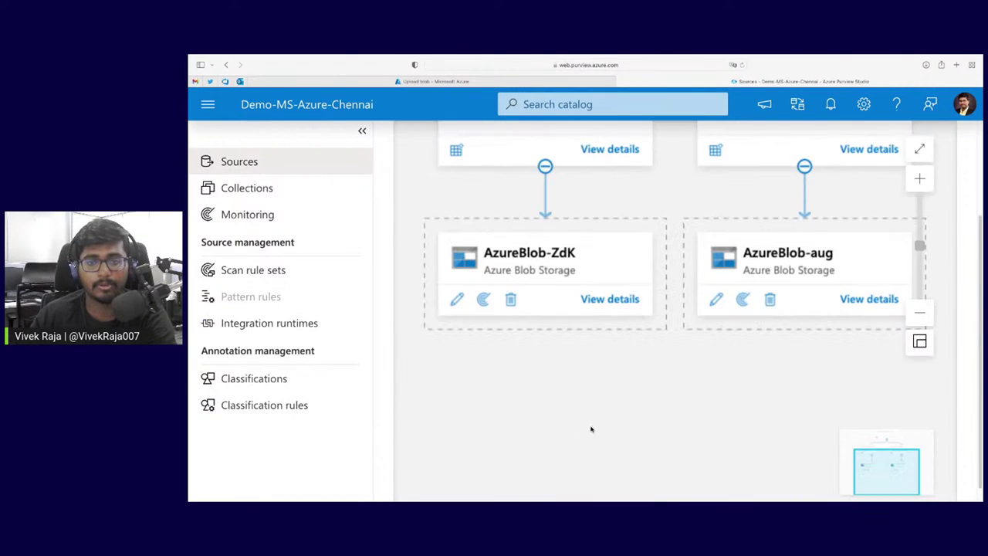
{"action": "left_click", "coordinate": [610, 300]}
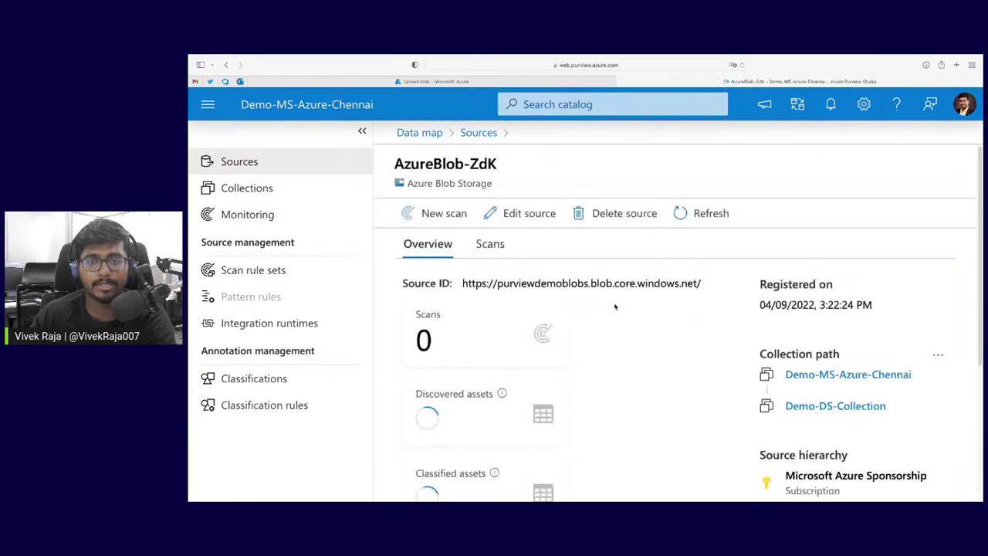
{"action": "left_click", "coordinate": [443, 214]}
{"action": "left_click", "coordinate": [928, 478]}
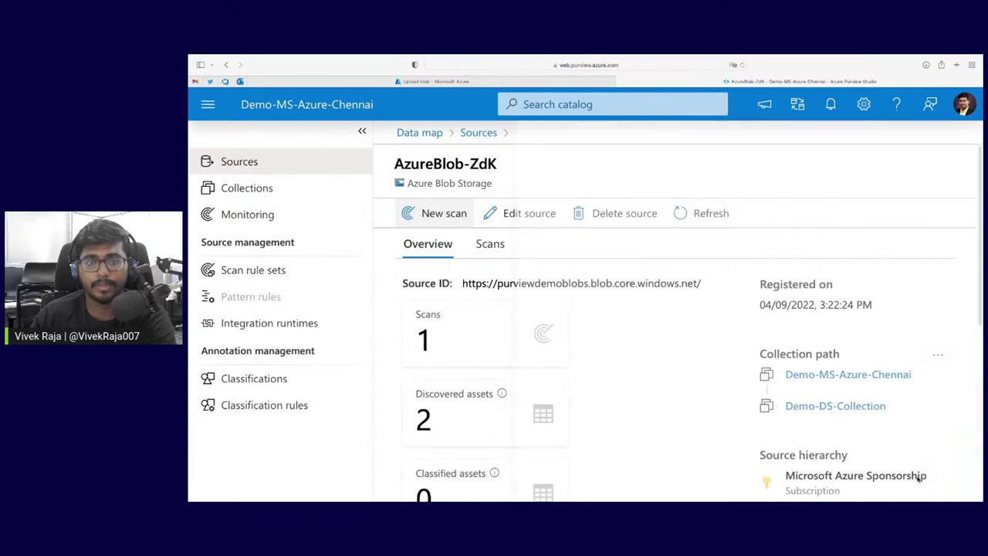
{"action": "left_click", "coordinate": [490, 243]}
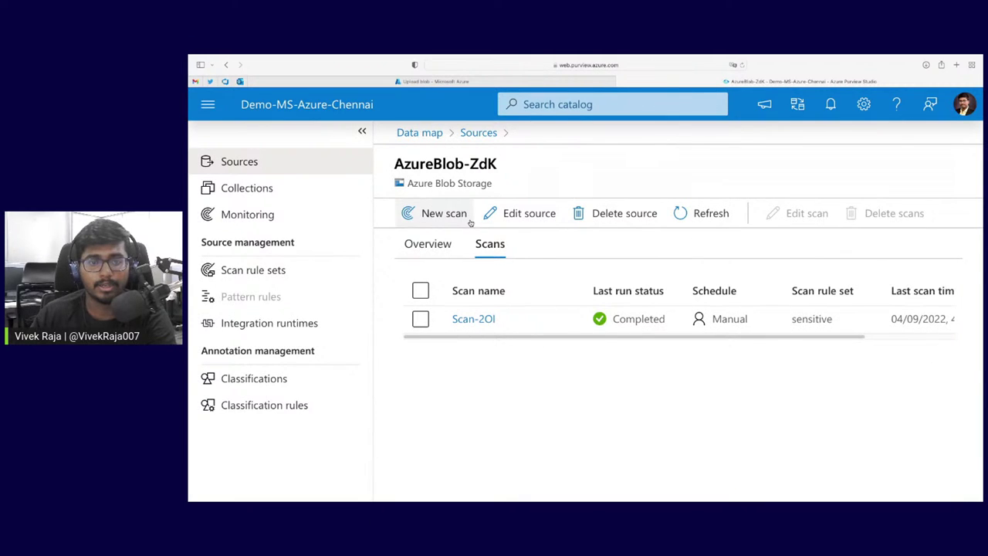
- Configure a new scan of AzureBlob-ZdK covering the colnmtaioner2 and dataset containers with the AzureStorage scan rule set
{"action": "left_click", "coordinate": [444, 214]}
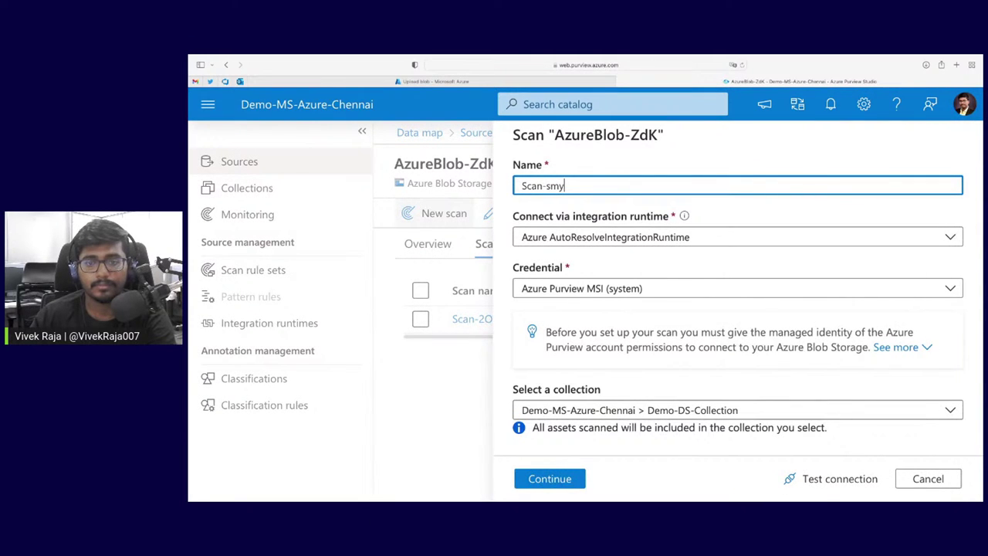
{"action": "left_click", "coordinate": [578, 480]}
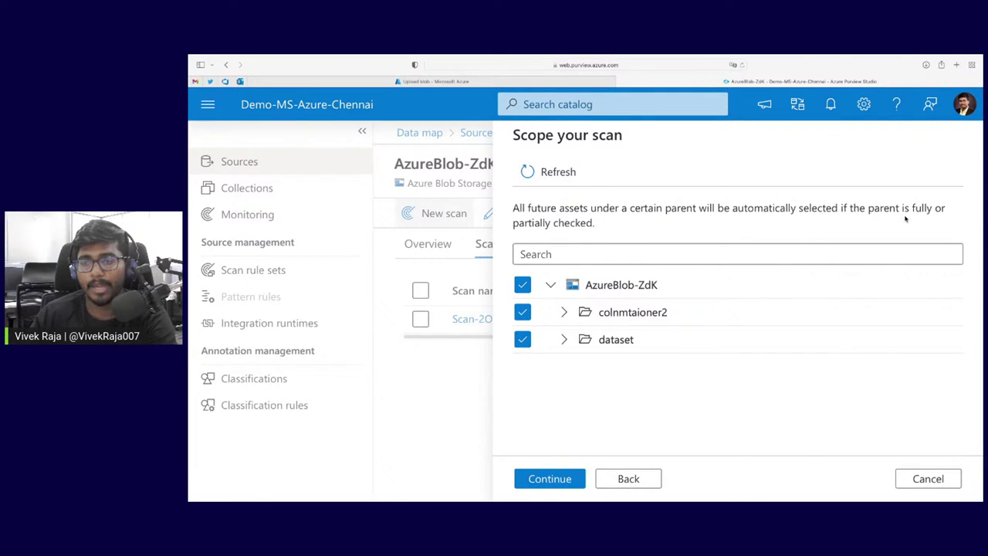
{"action": "left_click", "coordinate": [564, 312]}
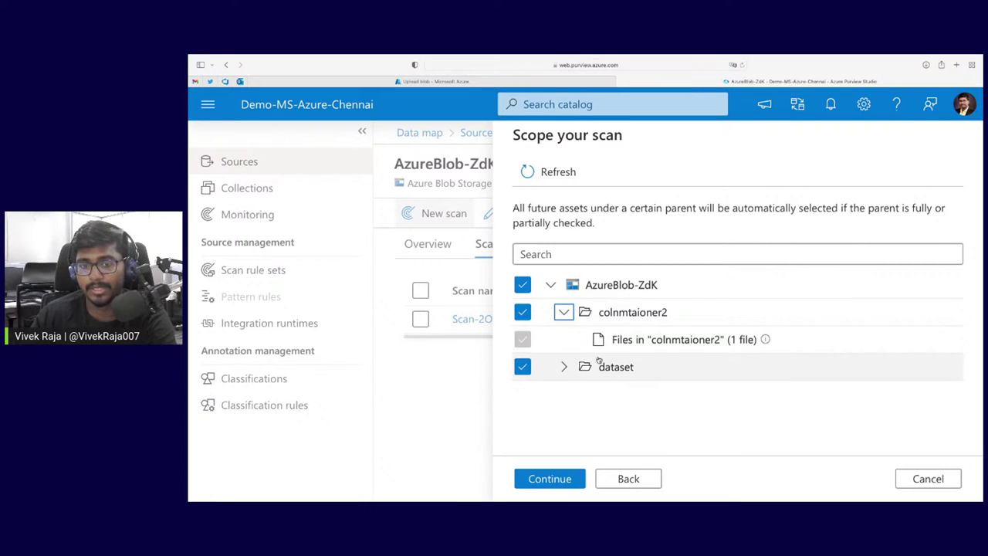
{"action": "left_click", "coordinate": [532, 484]}
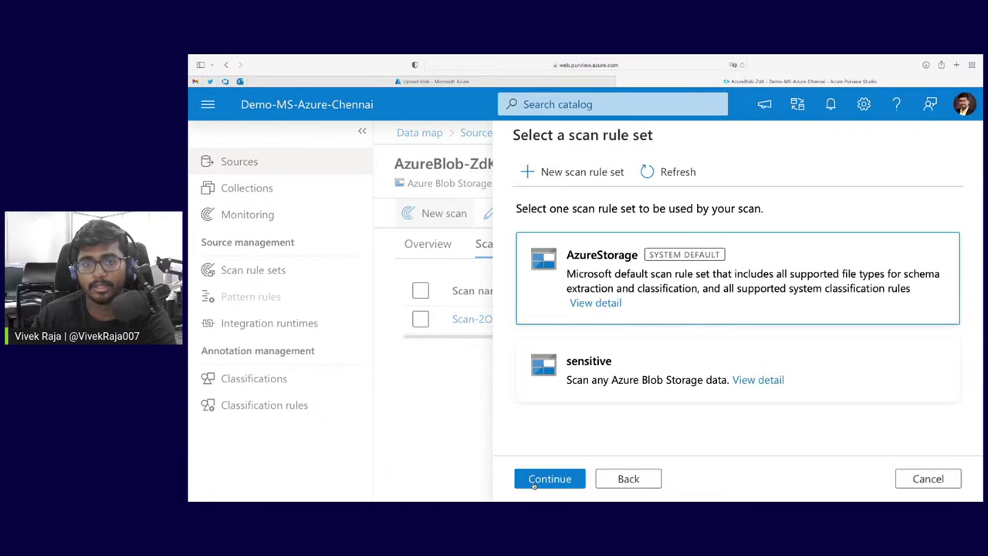
{"action": "left_click", "coordinate": [549, 479]}
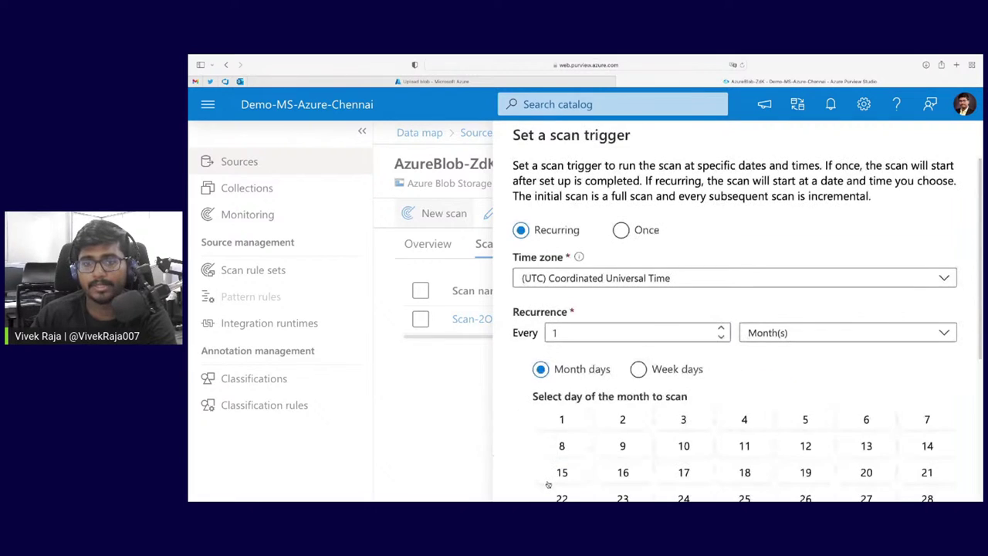
- Set the new scan's trigger to Once and save the scan without running it
{"action": "left_click", "coordinate": [622, 232]}
{"action": "left_click", "coordinate": [546, 481]}
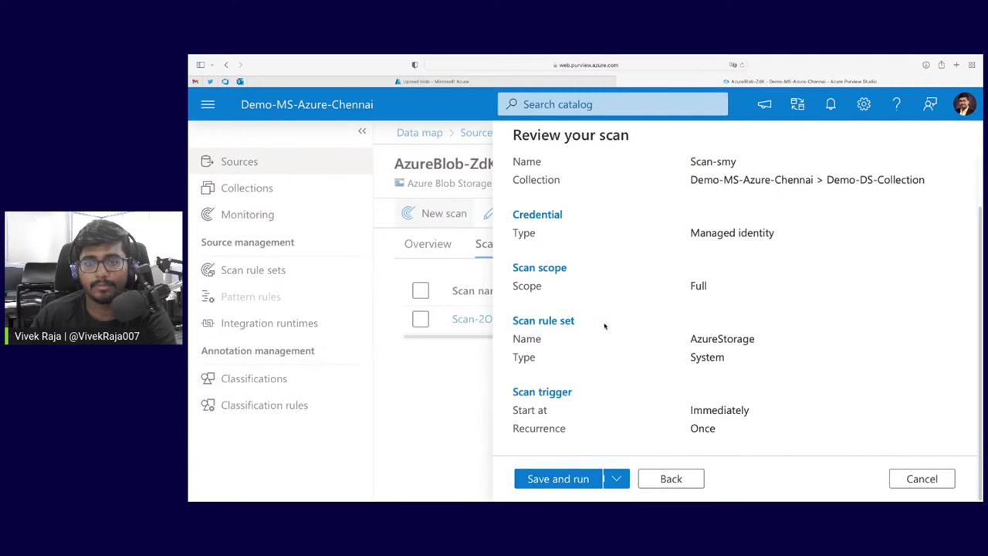
{"action": "left_click", "coordinate": [615, 478]}
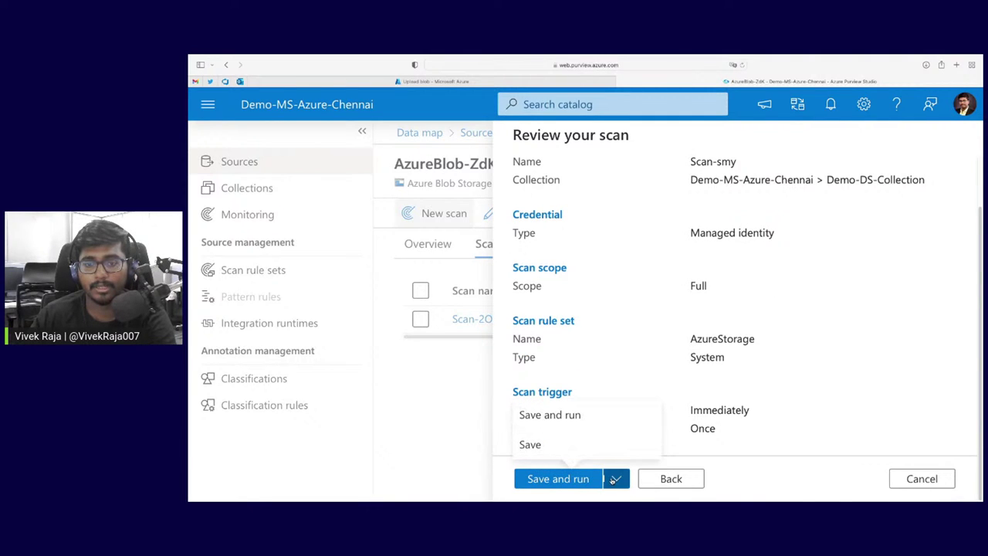
{"action": "left_click", "coordinate": [669, 480]}
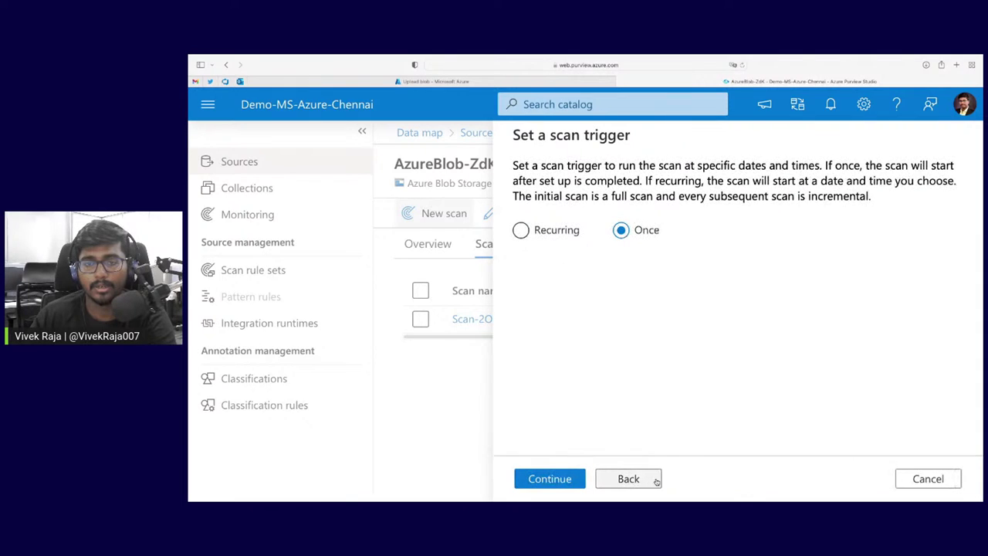
{"action": "left_click", "coordinate": [575, 485]}
{"action": "left_click", "coordinate": [616, 478]}
{"action": "left_click", "coordinate": [603, 446]}
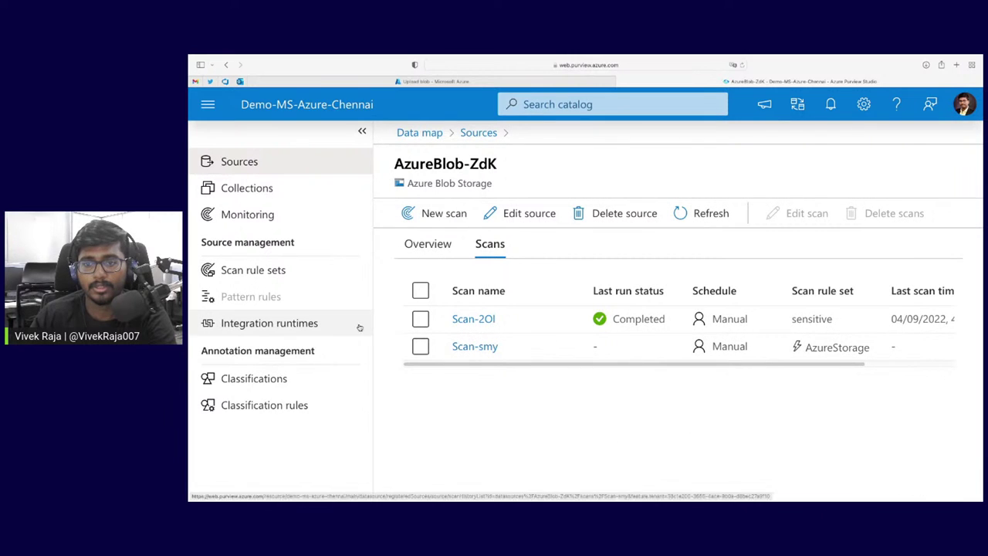
- Reopen Scan-smy of AzureBlob-ZdK for editing, keep its runtime, scope, rule set and trigger settings, and save and run it
{"action": "left_click", "coordinate": [421, 346]}
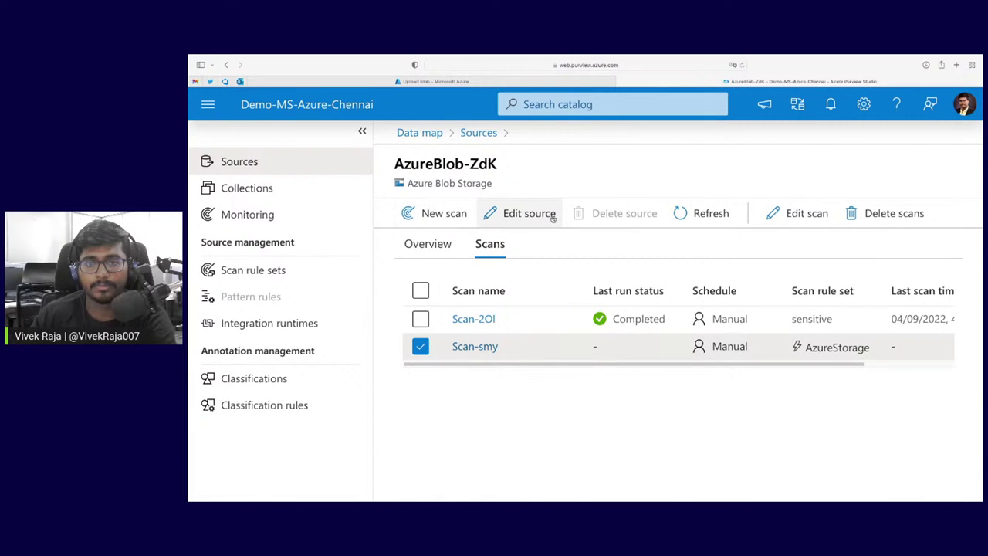
{"action": "left_click", "coordinate": [800, 222]}
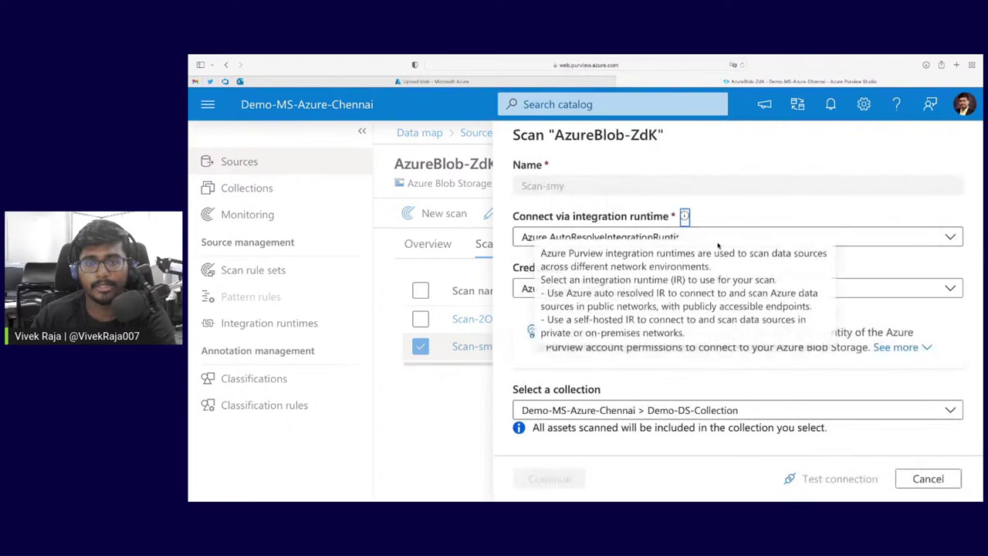
{"action": "left_click", "coordinate": [760, 237]}
{"action": "left_click", "coordinate": [759, 236]}
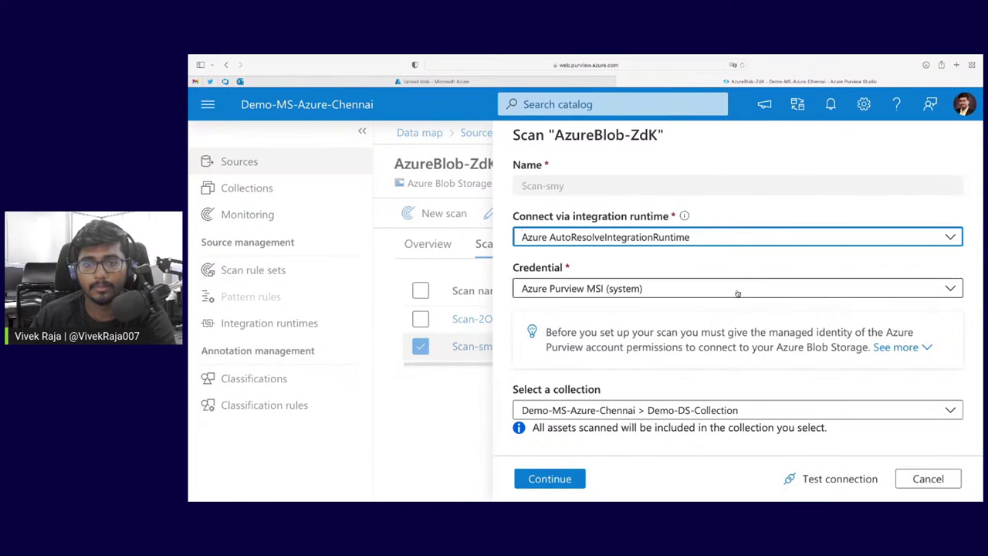
{"action": "left_click", "coordinate": [583, 475]}
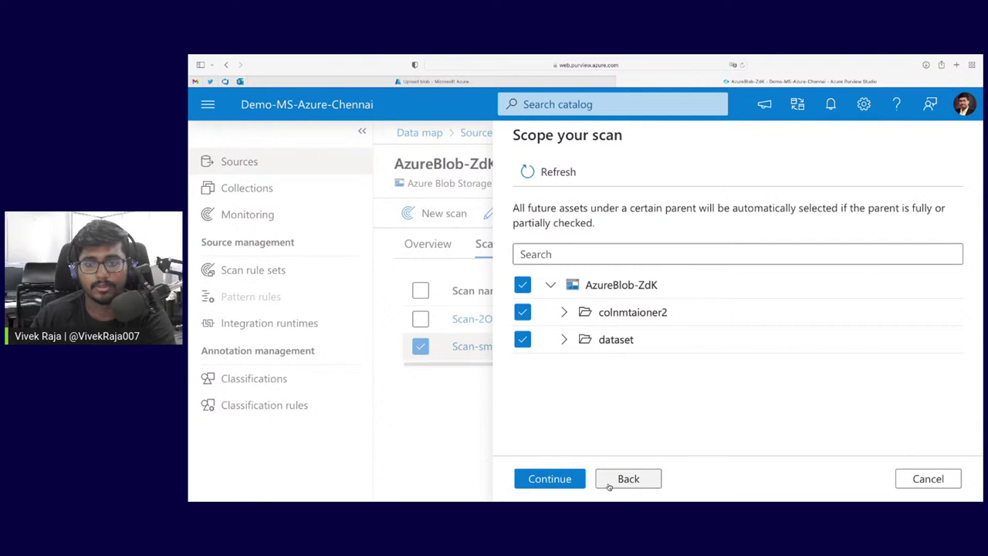
{"action": "left_click", "coordinate": [564, 480]}
{"action": "left_click", "coordinate": [566, 482]}
{"action": "left_click", "coordinate": [566, 483]}
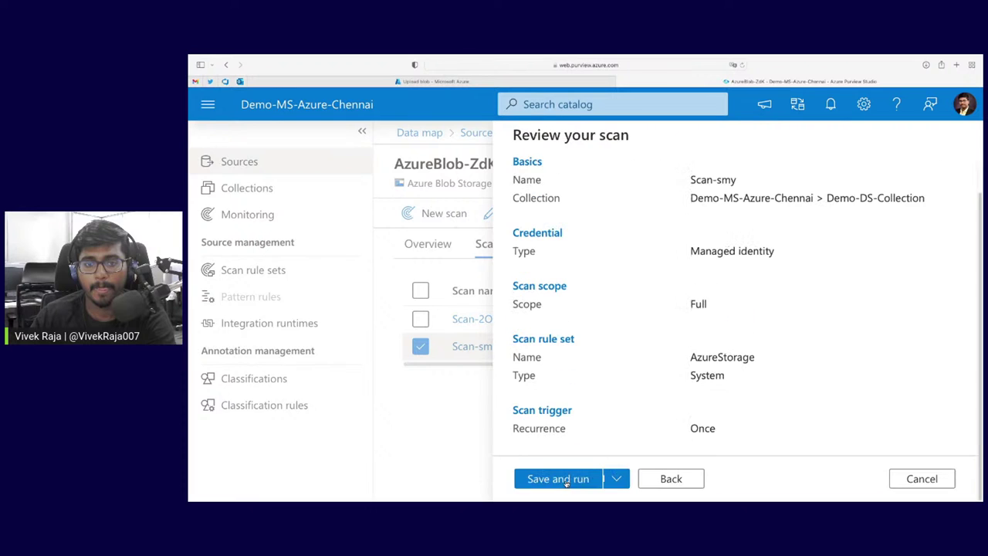
{"action": "left_click", "coordinate": [566, 480]}
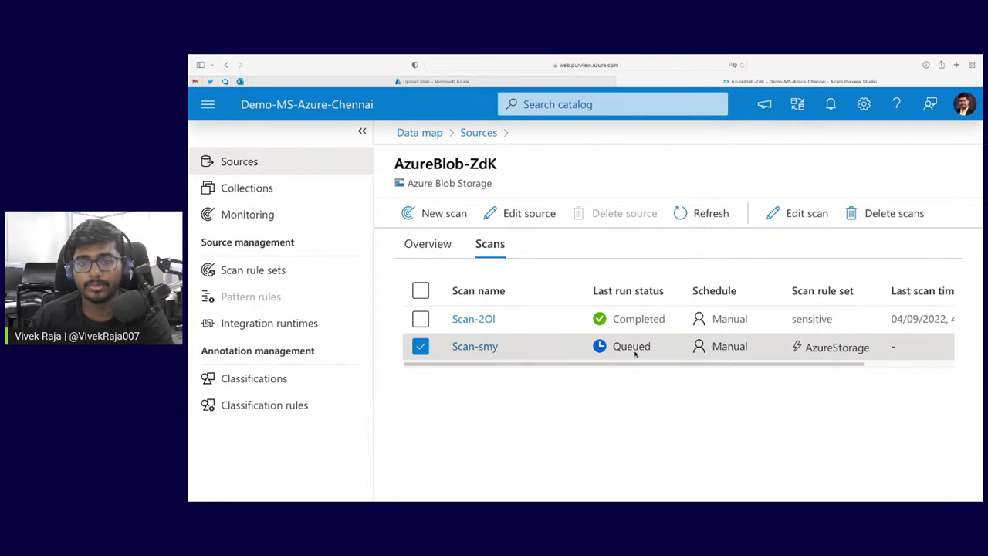
- Return to the data map with the side navigation collapsed and open the details of the AzureBlob-aug source
{"action": "left_click", "coordinate": [362, 131]}
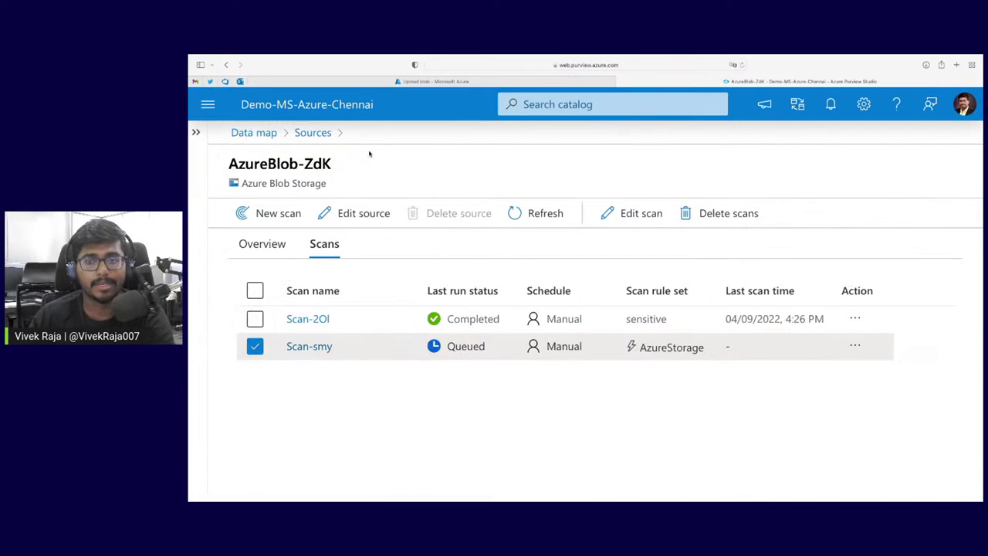
{"action": "left_click", "coordinate": [258, 130]}
{"action": "scroll", "coordinate": [598, 413], "scroll_direction": "down", "scroll_amount": 3}
{"action": "scroll", "coordinate": [814, 347], "scroll_direction": "down", "scroll_amount": 5}
{"action": "scroll", "coordinate": [821, 316], "scroll_direction": "up", "scroll_amount": 1}
{"action": "scroll", "coordinate": [807, 299], "scroll_direction": "down", "scroll_amount": 3}
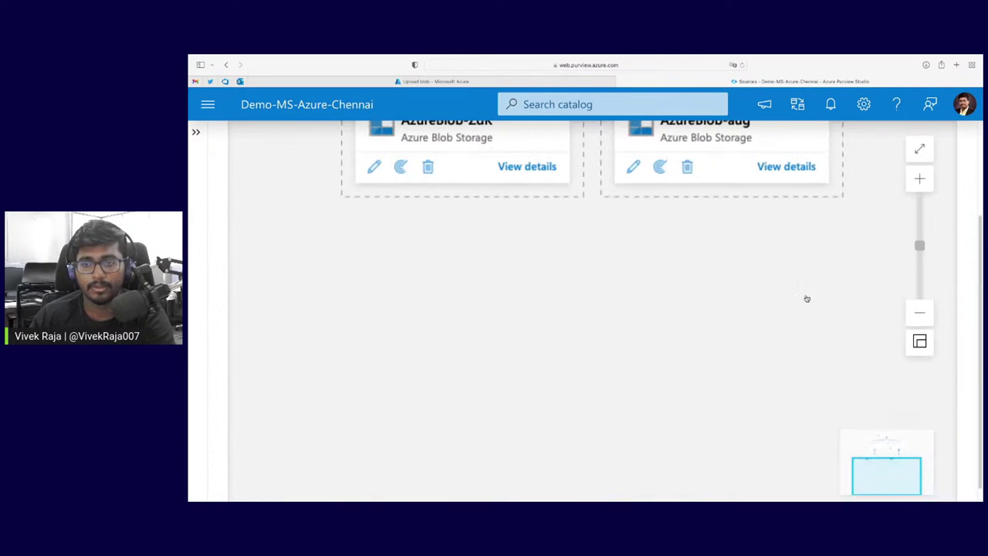
{"action": "left_click", "coordinate": [794, 167]}
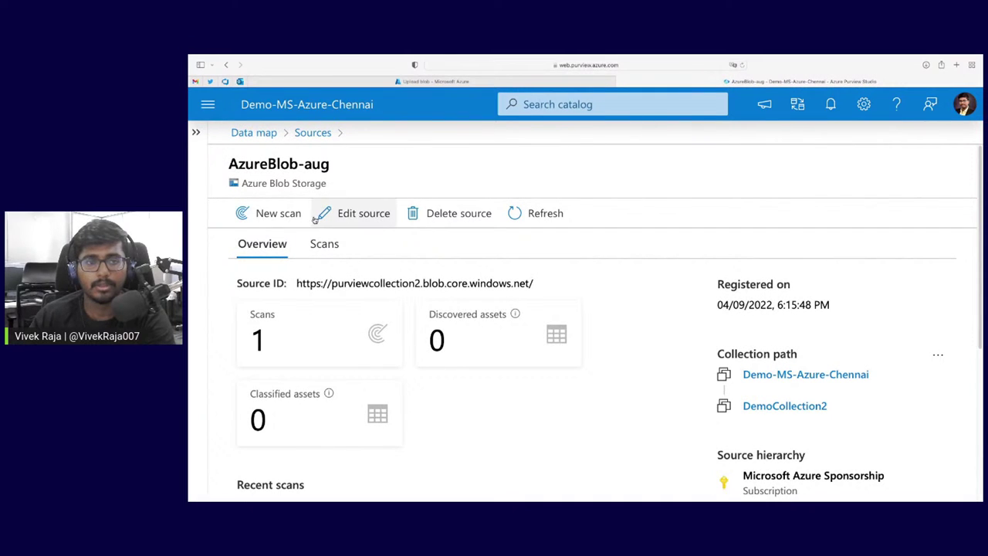
{"action": "left_click", "coordinate": [361, 220]}
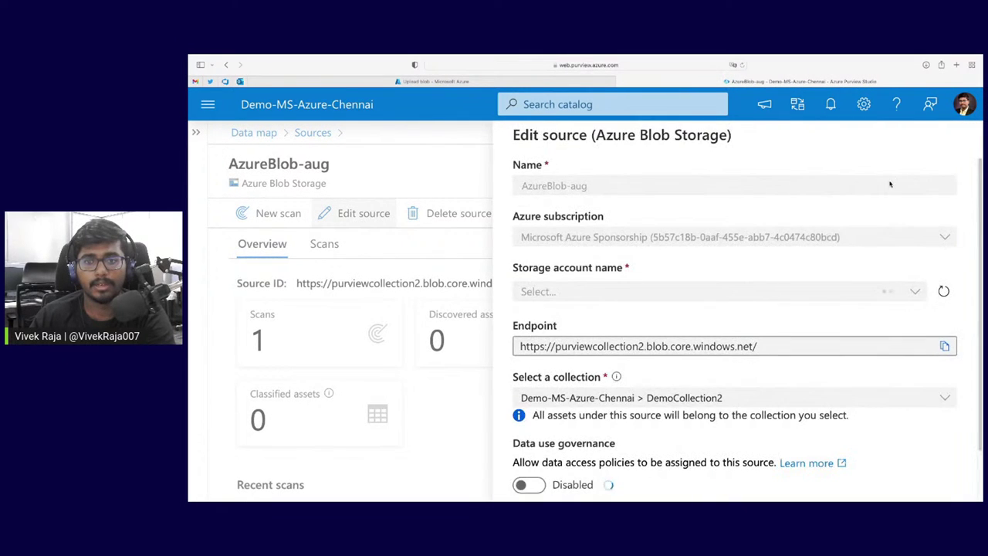
{"action": "left_click", "coordinate": [433, 216]}
{"action": "left_click", "coordinate": [270, 214]}
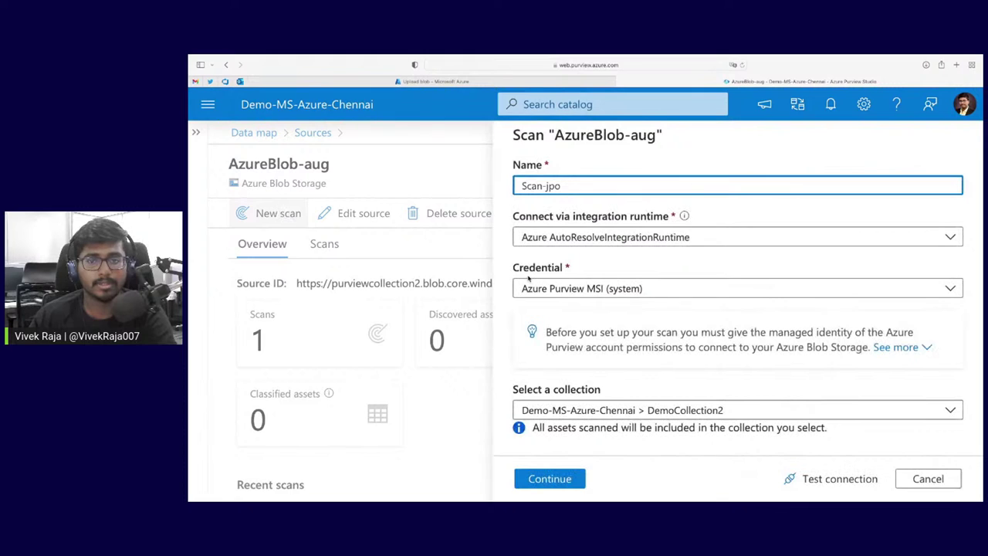
{"action": "left_click", "coordinate": [490, 142]}
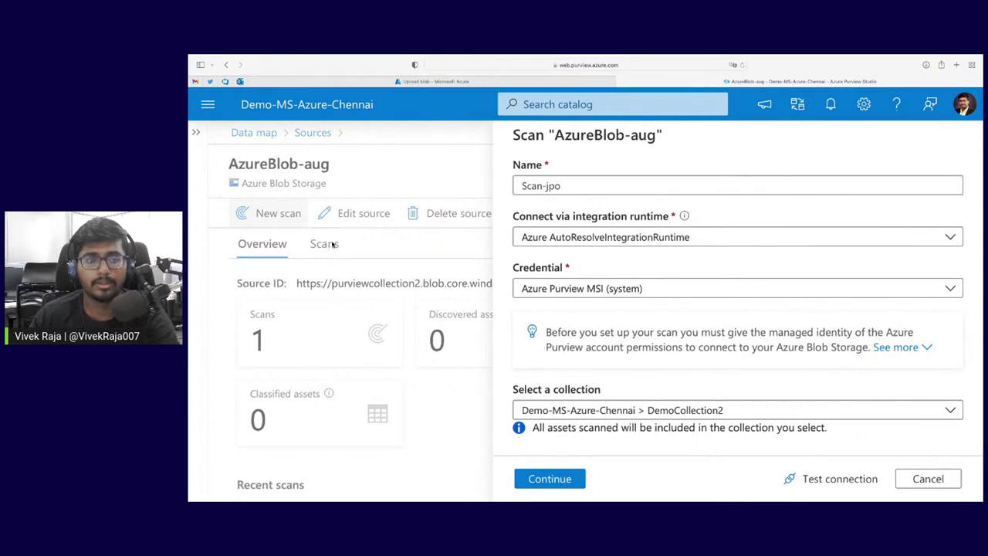
{"action": "left_click", "coordinate": [928, 478]}
- Open the run history of Scan-UQI under AzureBlob-aug, start an incremental scan run, and dismiss the pop-up notification
{"action": "left_click", "coordinate": [321, 244]}
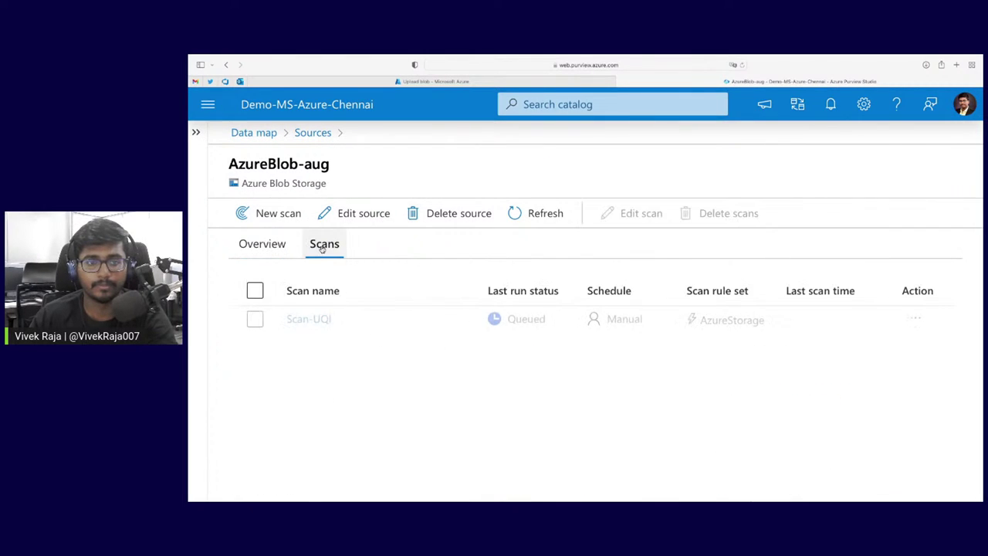
{"action": "left_click", "coordinate": [309, 319]}
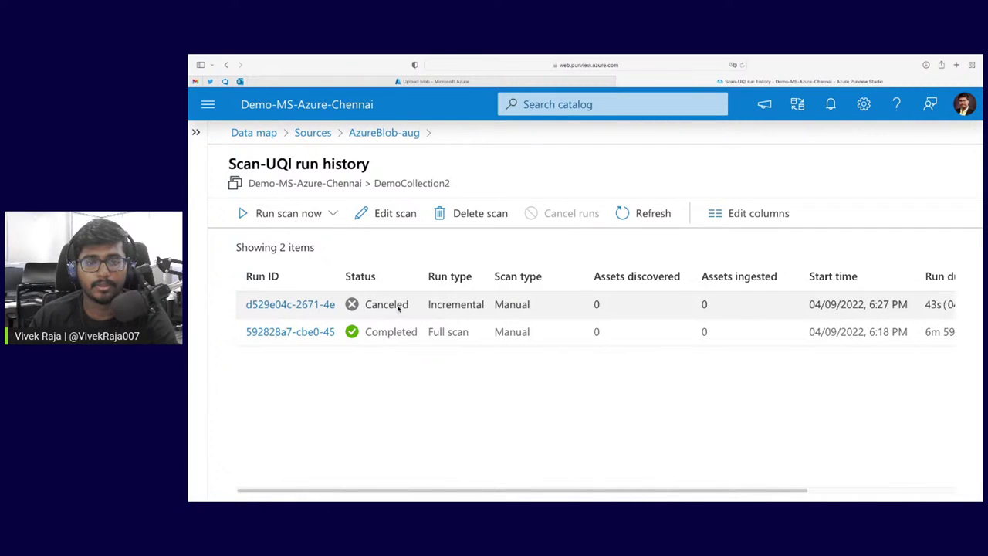
{"action": "left_click", "coordinate": [333, 214]}
{"action": "left_click", "coordinate": [318, 247]}
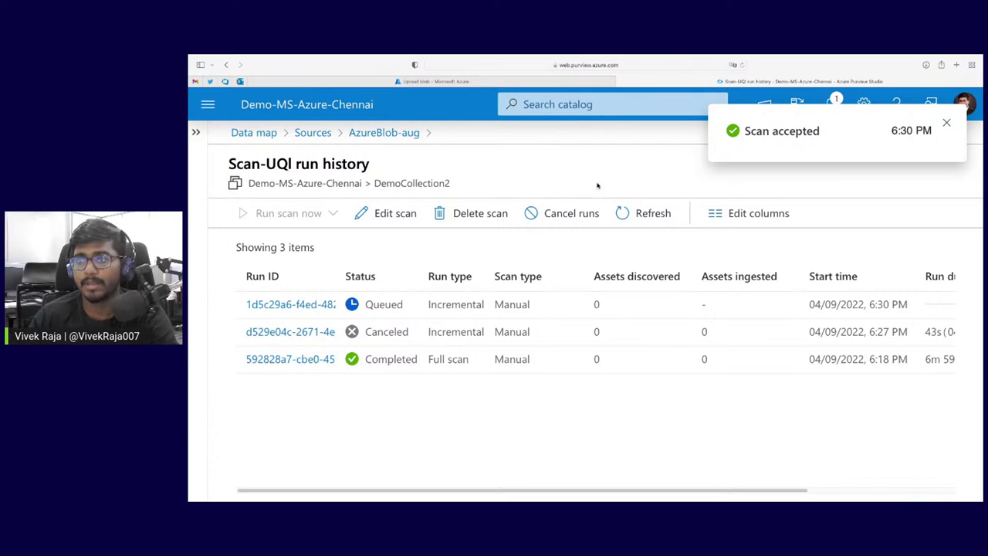
{"action": "left_click", "coordinate": [949, 123]}
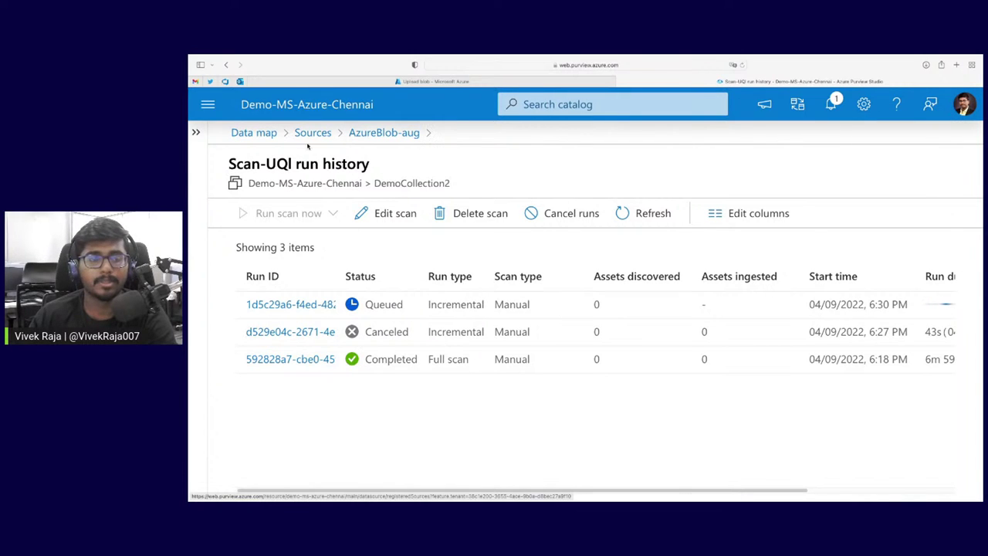
- Go back to the data map and bring up the scan list of the AzureBlob-ZdK source
{"action": "left_click", "coordinate": [268, 138]}
{"action": "scroll", "coordinate": [468, 394], "scroll_direction": "down", "scroll_amount": 5}
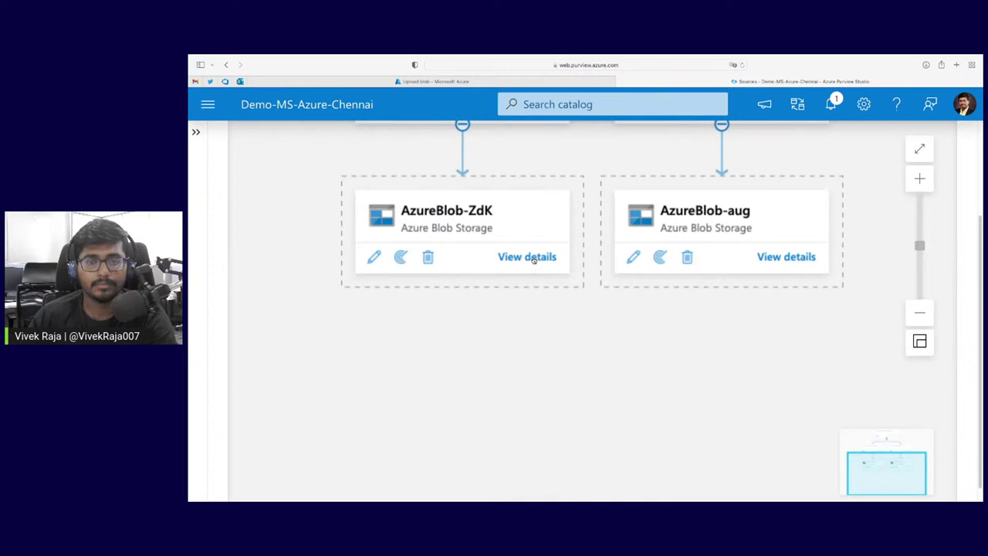
{"action": "left_click", "coordinate": [530, 258]}
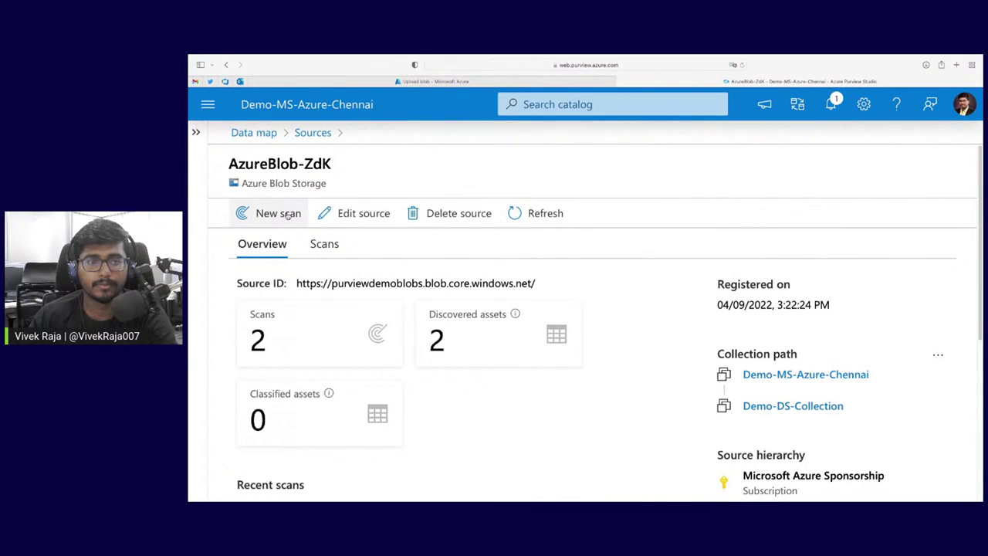
{"action": "left_click", "coordinate": [324, 244]}
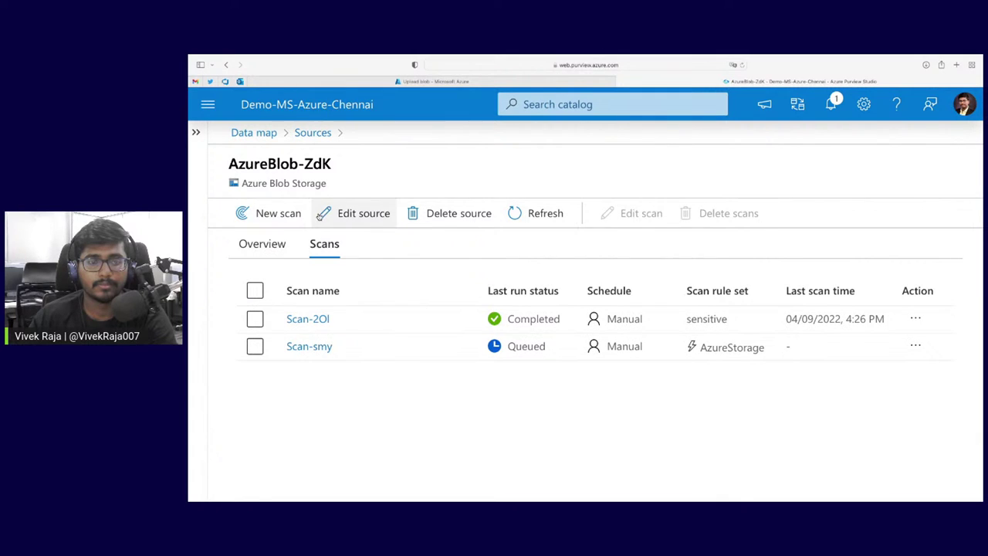
{"action": "left_click", "coordinate": [296, 215]}
{"action": "left_click", "coordinate": [927, 479]}
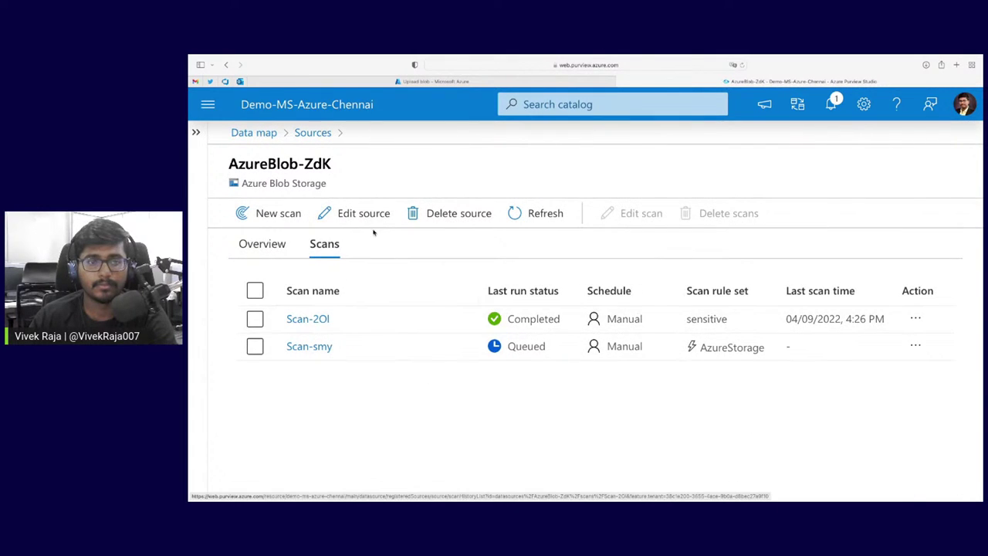
{"action": "left_click", "coordinate": [262, 243]}
{"action": "left_click", "coordinate": [325, 246]}
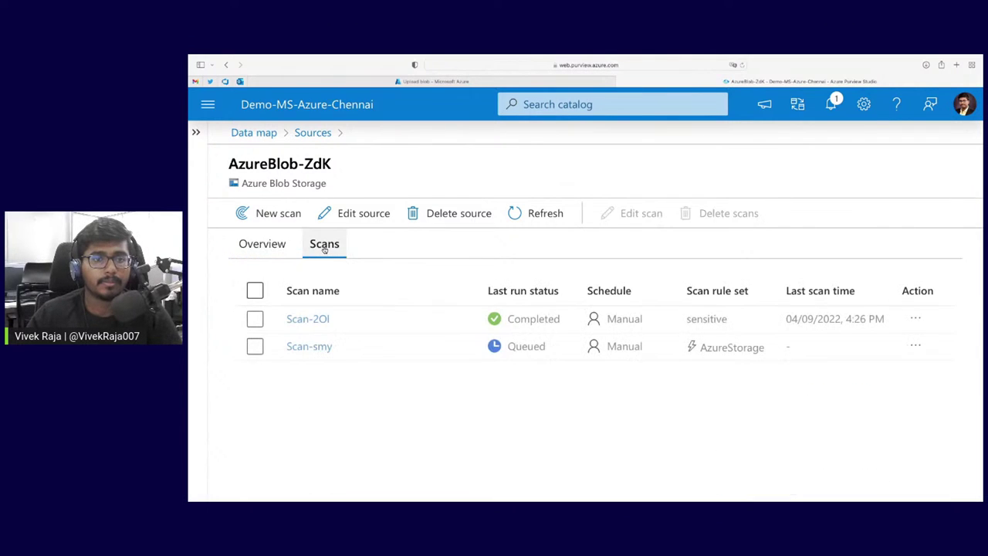
- Check the run history of Scan-smy and the status details of its full scan run
{"action": "left_click", "coordinate": [320, 347]}
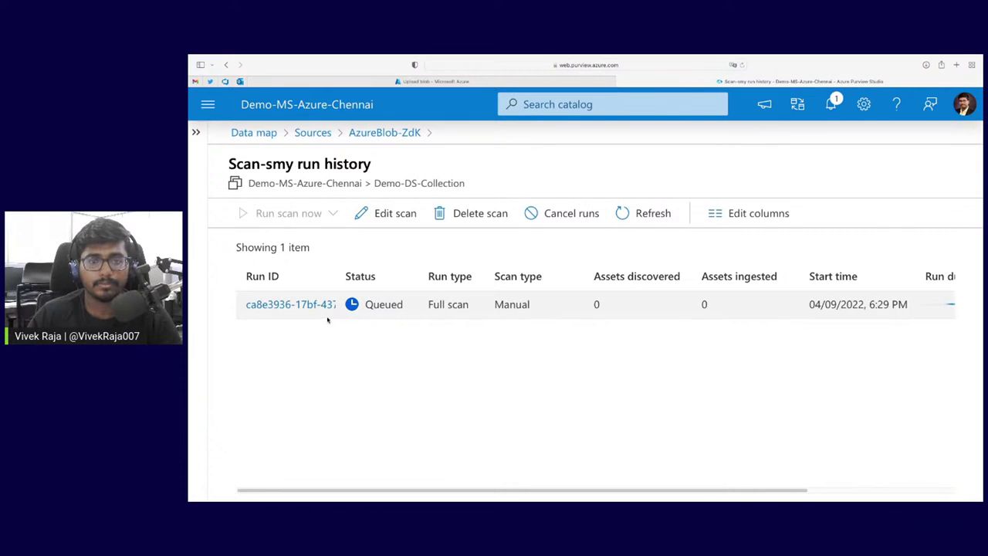
{"action": "left_click", "coordinate": [315, 305]}
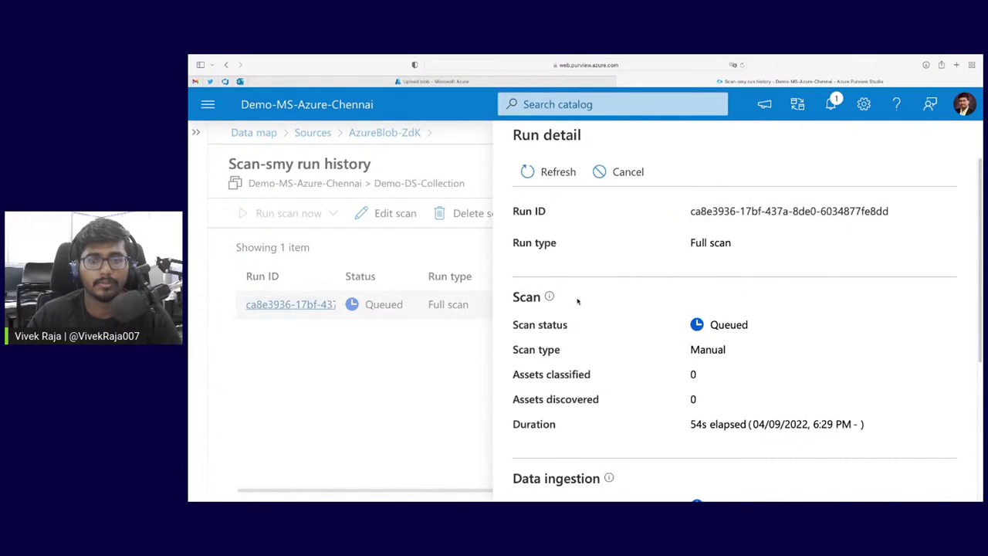
{"action": "scroll", "coordinate": [618, 371], "scroll_direction": "down", "scroll_amount": 3}
{"action": "left_click", "coordinate": [544, 477]}
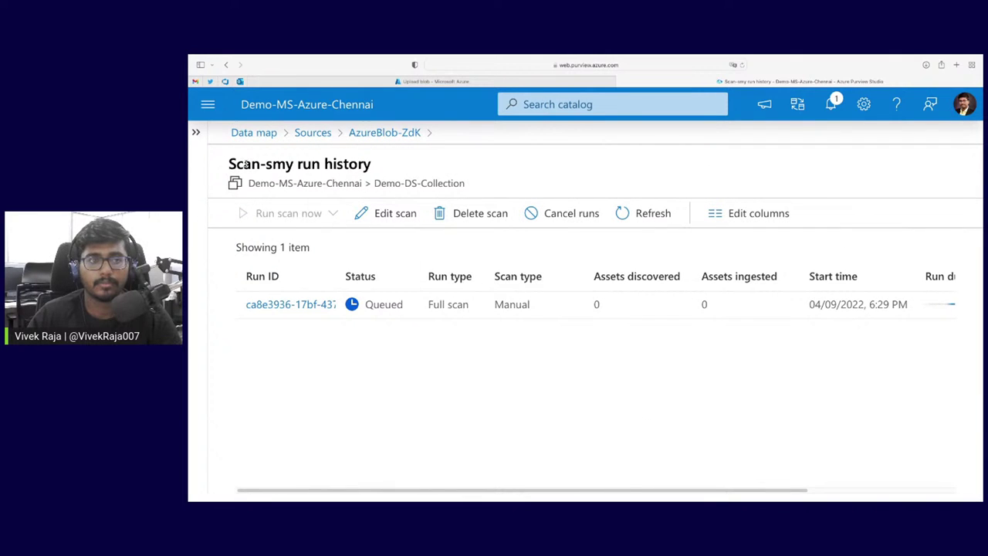
- Return to the data map and review the AzureBlob-aug source's overview and scan list
{"action": "left_click", "coordinate": [247, 134]}
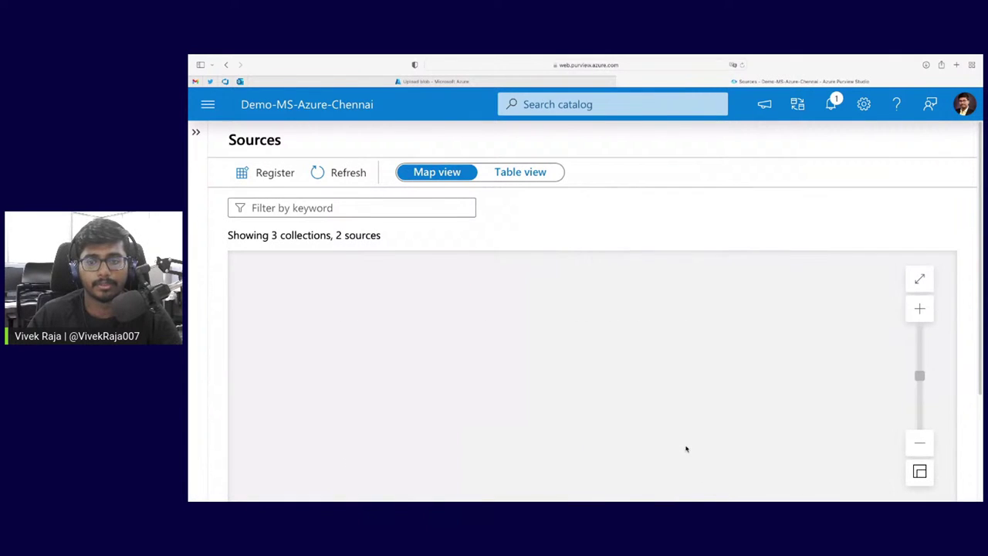
{"action": "scroll", "coordinate": [734, 441], "scroll_direction": "down", "scroll_amount": 1}
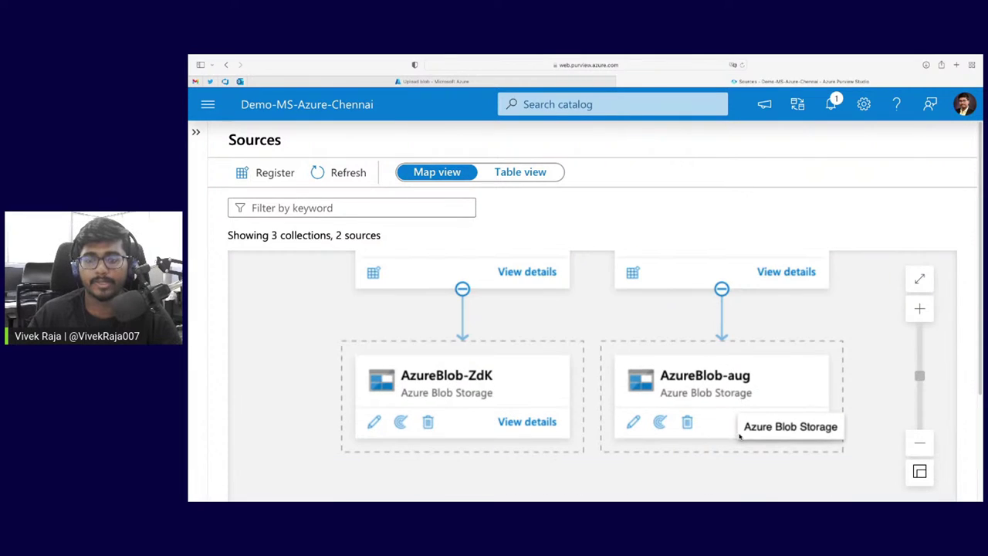
{"action": "scroll", "coordinate": [814, 417], "scroll_direction": "down", "scroll_amount": 3}
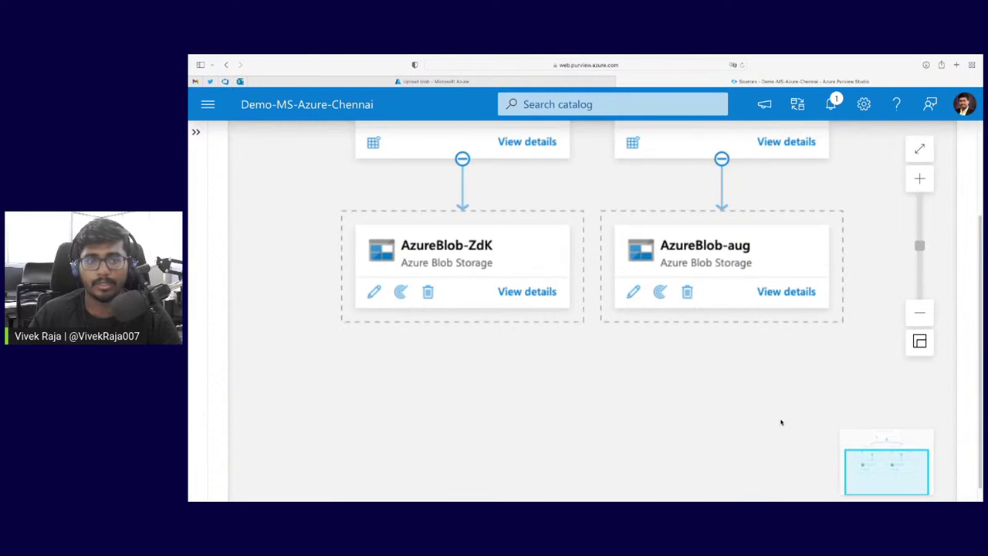
{"action": "left_click", "coordinate": [786, 291]}
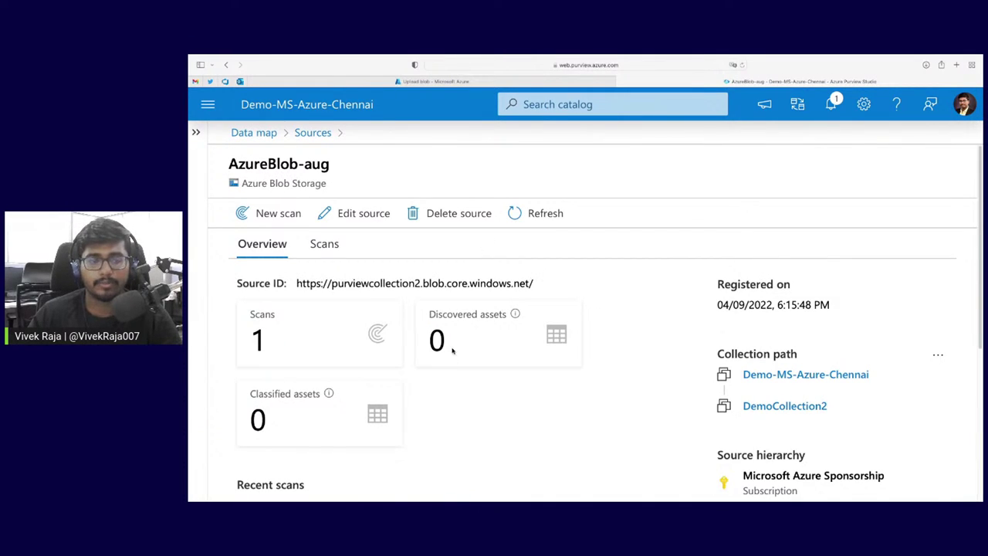
{"action": "scroll", "coordinate": [453, 349], "scroll_direction": "down", "scroll_amount": 5}
{"action": "scroll", "coordinate": [278, 272], "scroll_direction": "up", "scroll_amount": 2}
{"action": "scroll", "coordinate": [286, 277], "scroll_direction": "up", "scroll_amount": 3}
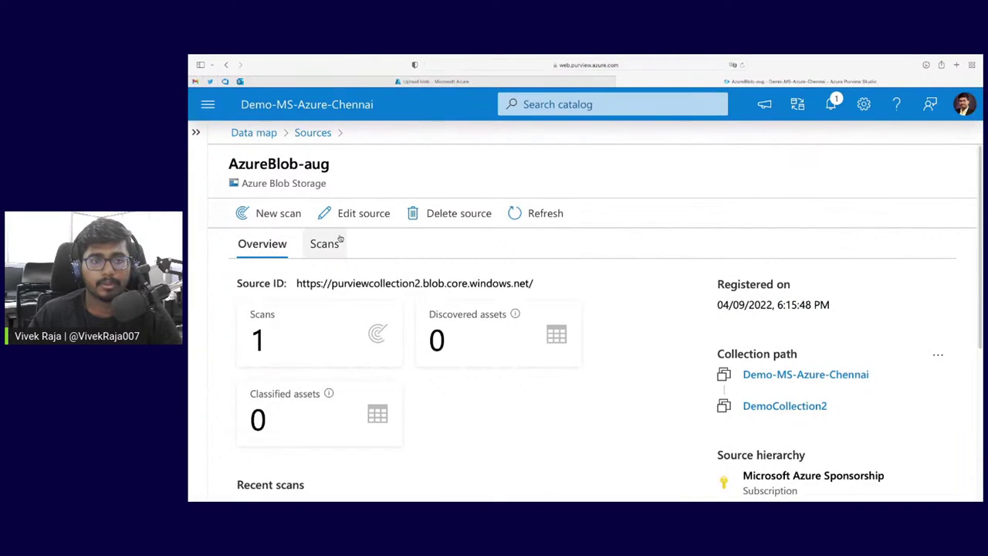
{"action": "left_click", "coordinate": [338, 242]}
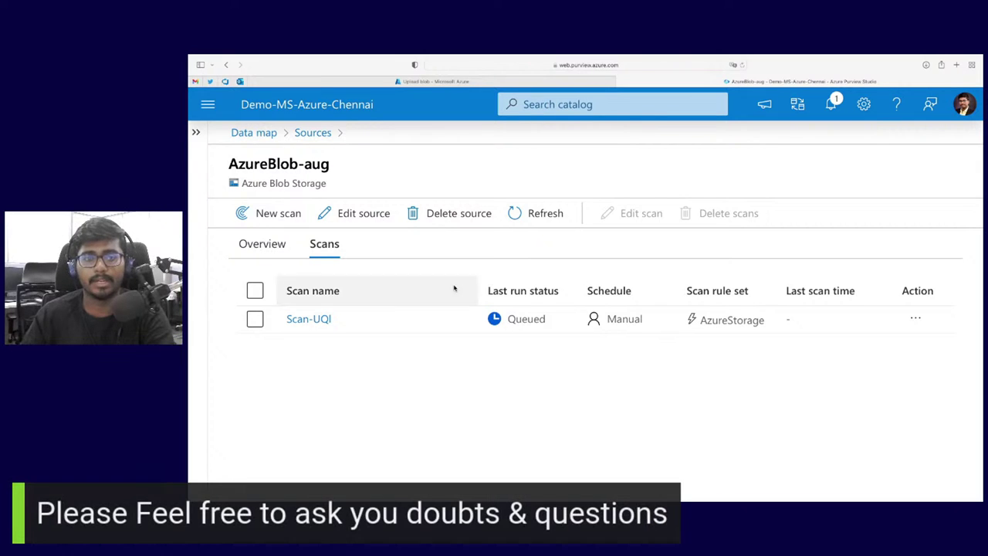
- Dismiss the scan notification from the notifications list and close the list
{"action": "left_click", "coordinate": [834, 105]}
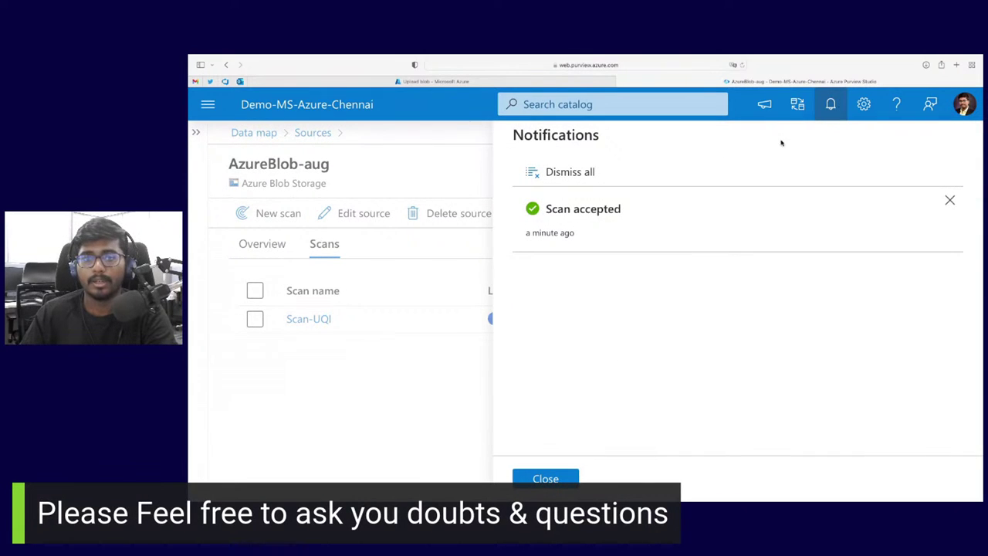
{"action": "left_click", "coordinate": [951, 200]}
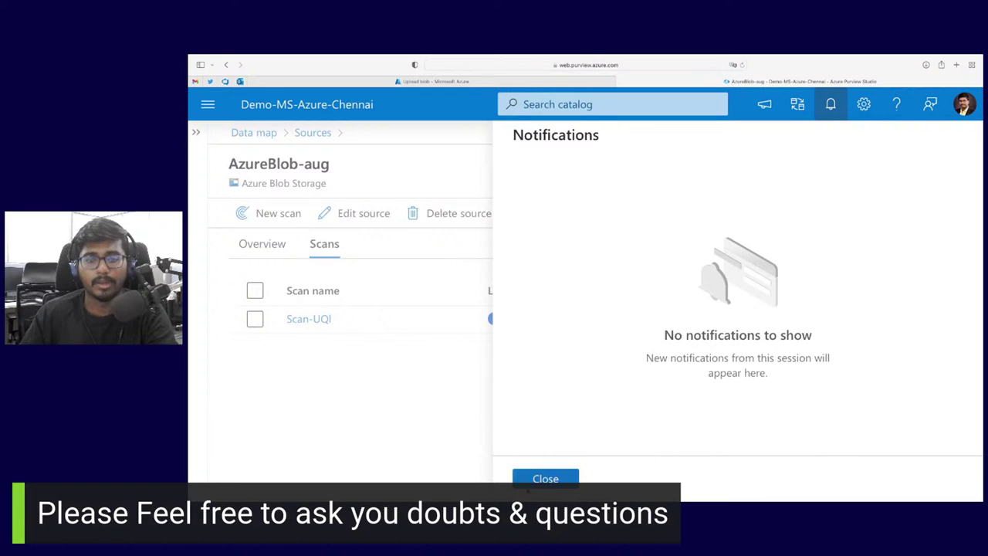
{"action": "left_click", "coordinate": [545, 479]}
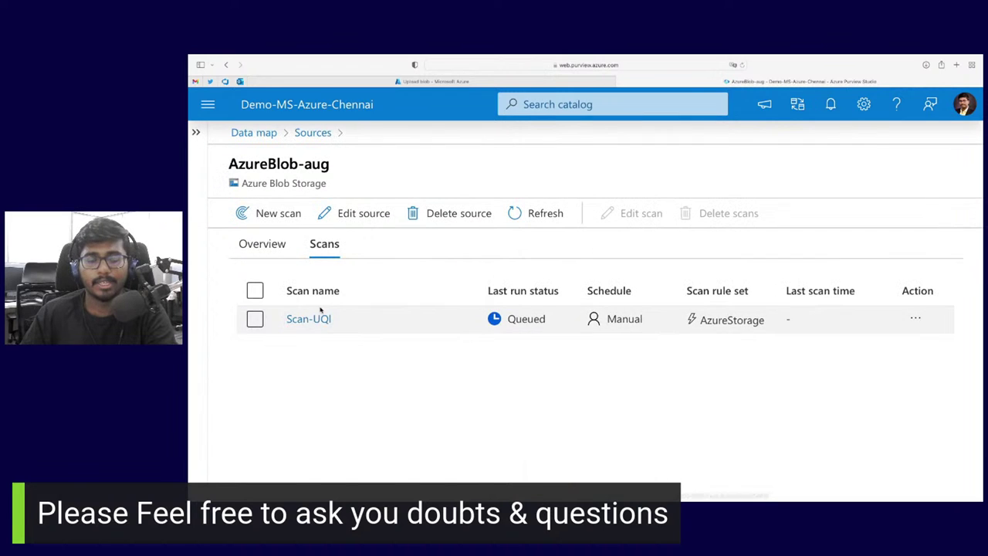
- Open the data insights and look over the asset insights and classification insights reports
{"action": "left_click", "coordinate": [274, 136]}
{"action": "left_click", "coordinate": [196, 132]}
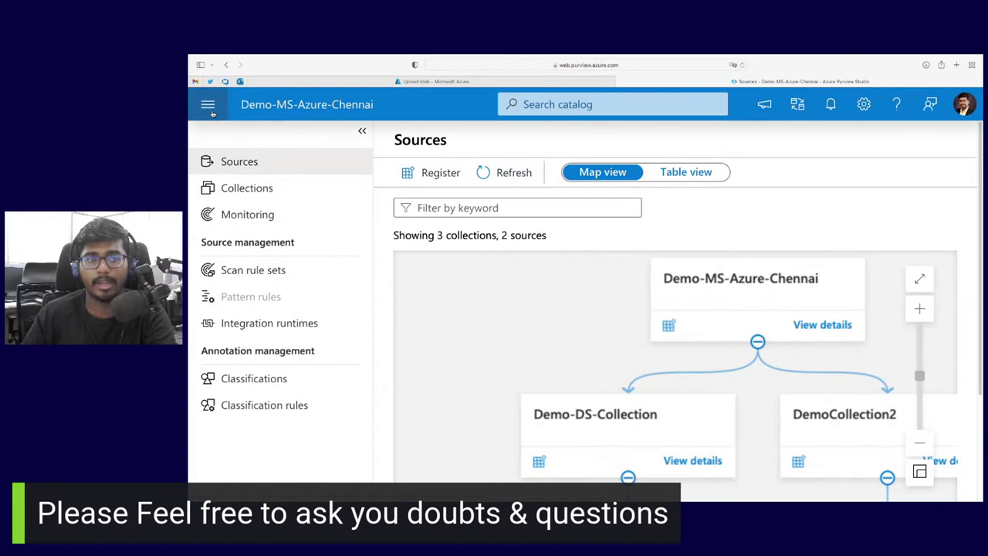
{"action": "left_click", "coordinate": [208, 106]}
{"action": "left_click", "coordinate": [272, 229]}
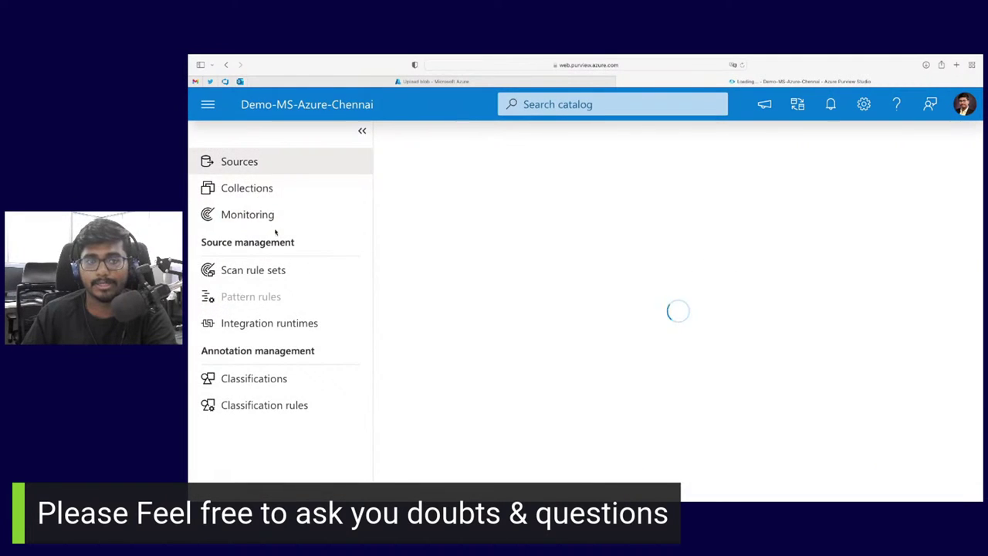
{"action": "scroll", "coordinate": [566, 322], "scroll_direction": "down", "scroll_amount": 3}
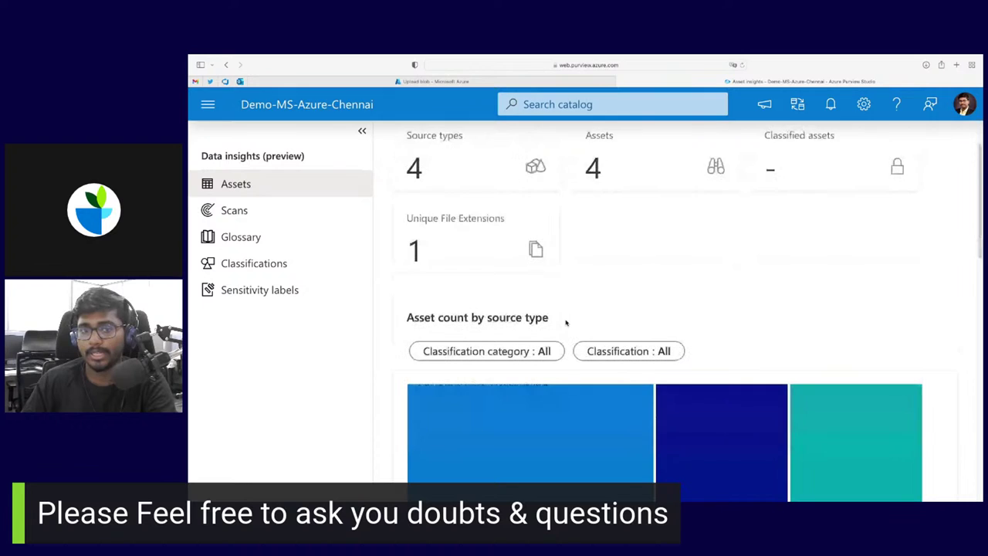
{"action": "left_click", "coordinate": [294, 254]}
{"action": "left_click", "coordinate": [302, 245]}
{"action": "left_click", "coordinate": [304, 263]}
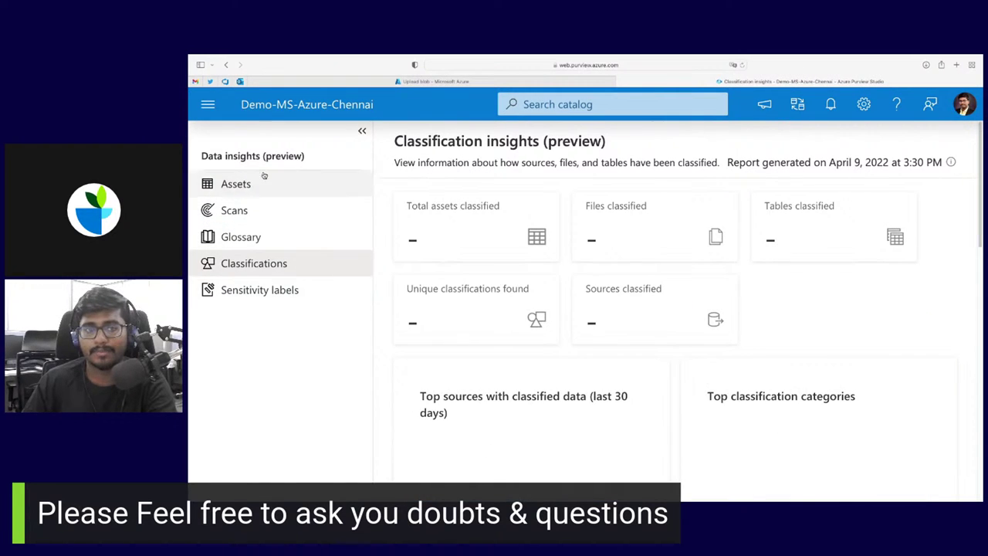
{"action": "left_click", "coordinate": [362, 131]}
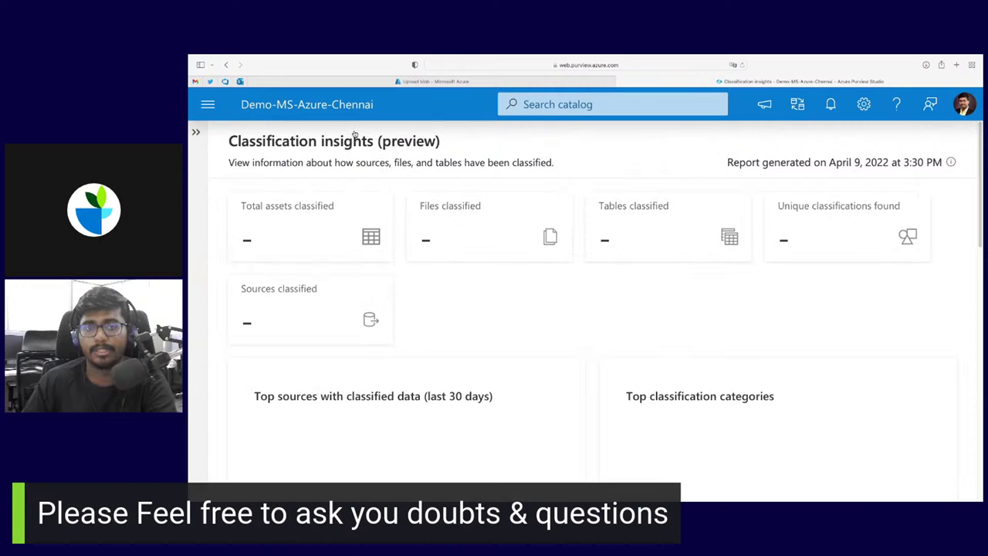
{"action": "left_click", "coordinate": [196, 132]}
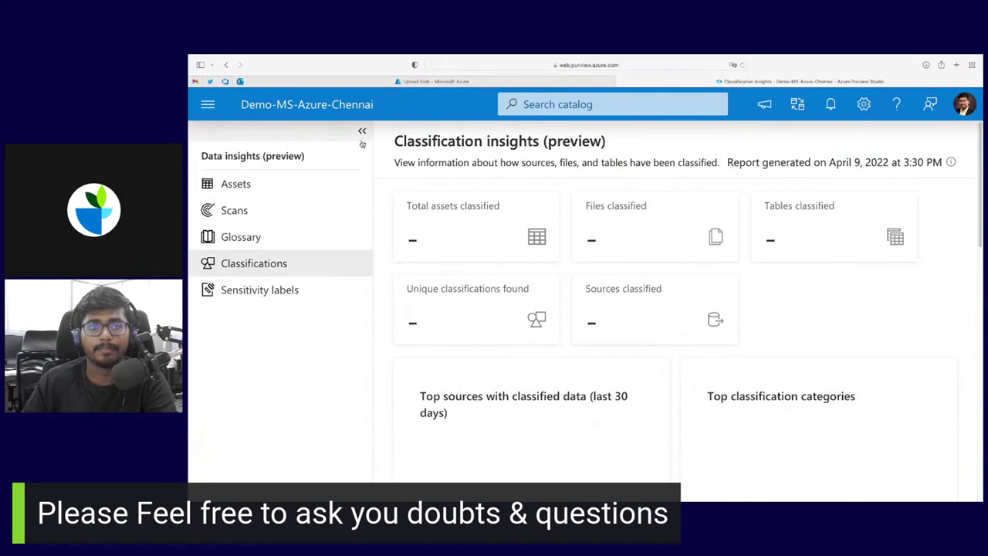
- Return to the data map and review the system classifications and the system scan rule sets
{"action": "left_click", "coordinate": [208, 104]}
{"action": "left_click", "coordinate": [232, 188]}
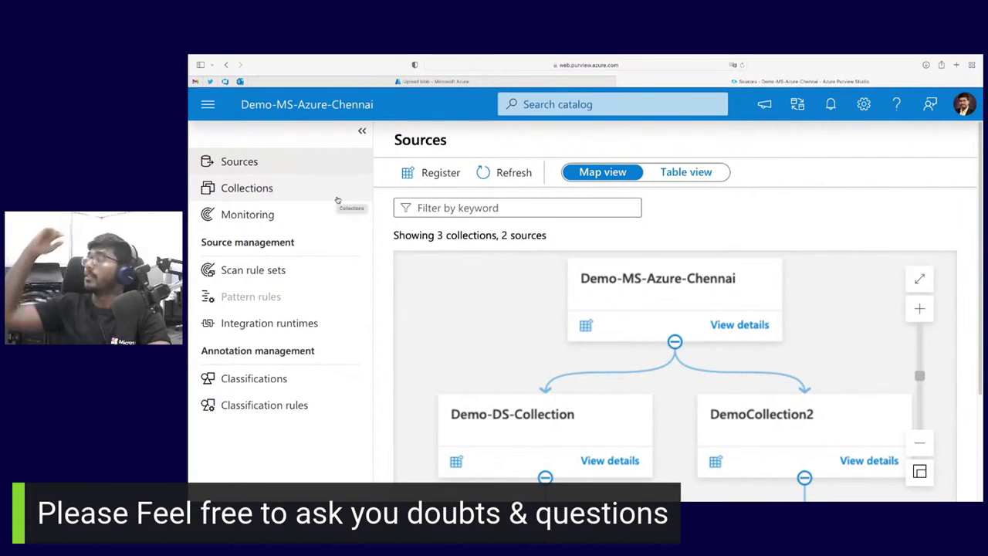
{"action": "left_click", "coordinate": [294, 378]}
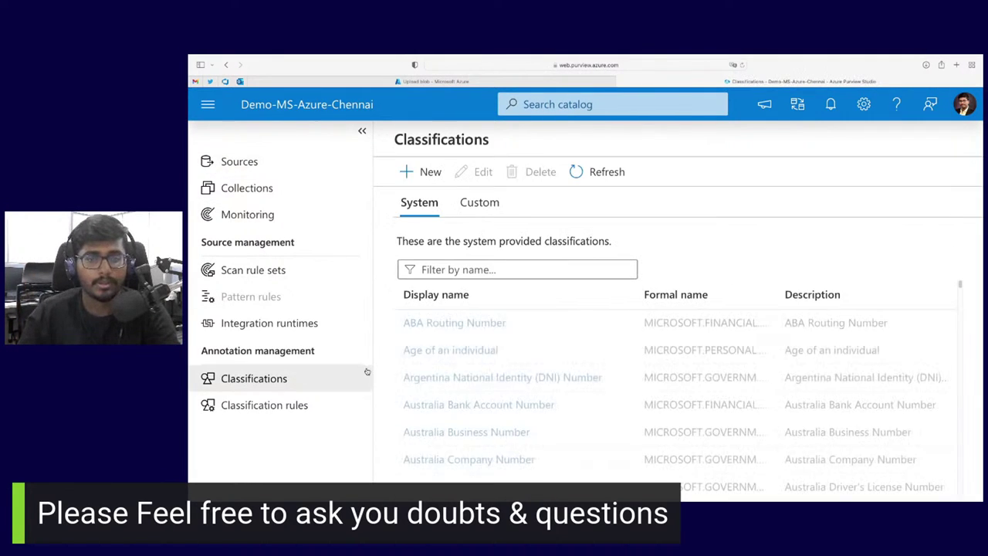
{"action": "scroll", "coordinate": [433, 352], "scroll_direction": "down", "scroll_amount": 3}
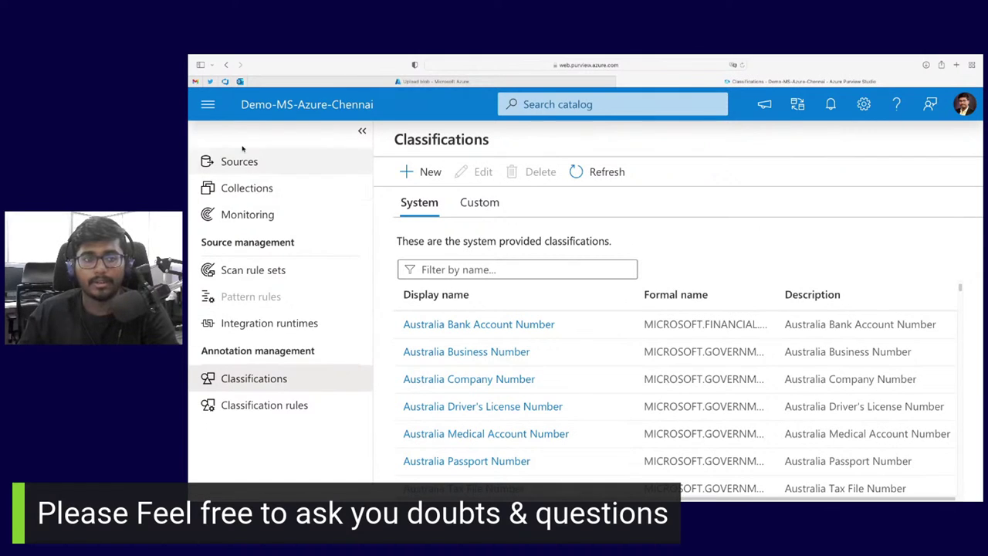
{"action": "left_click", "coordinate": [362, 132]}
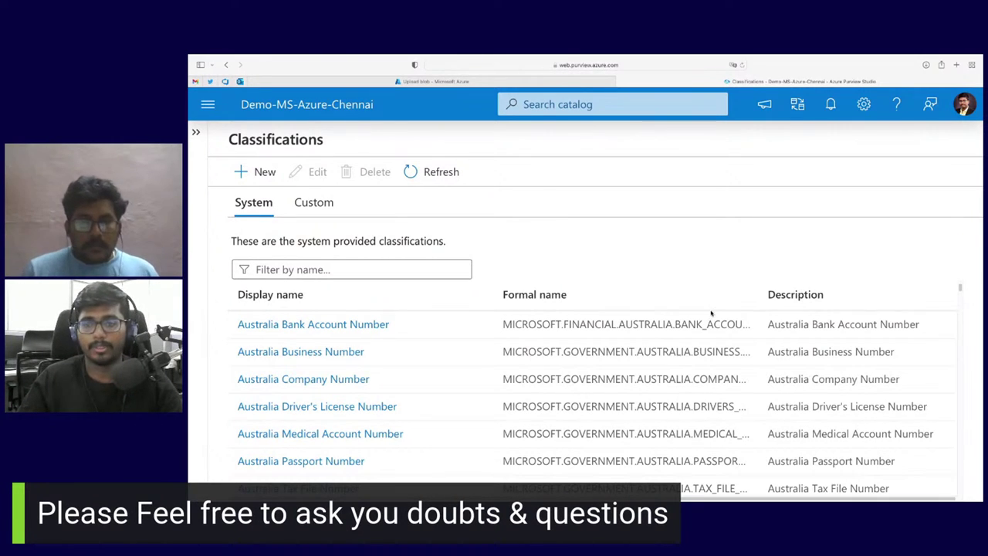
{"action": "left_click", "coordinate": [197, 132]}
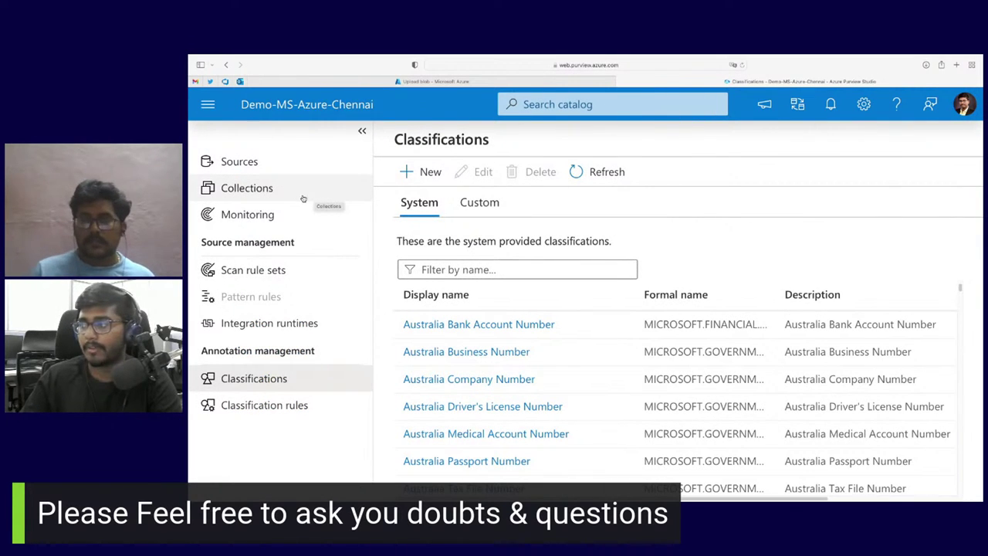
{"action": "left_click", "coordinate": [260, 268]}
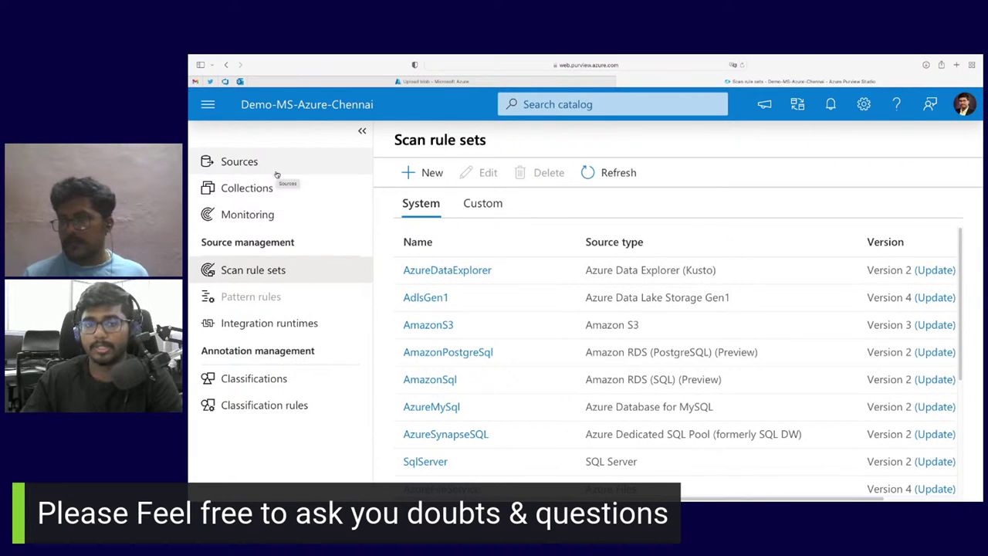
- Review the editable settings of the AzureBlob-aug source from the sources map and close them without applying changes
{"action": "left_click", "coordinate": [277, 173]}
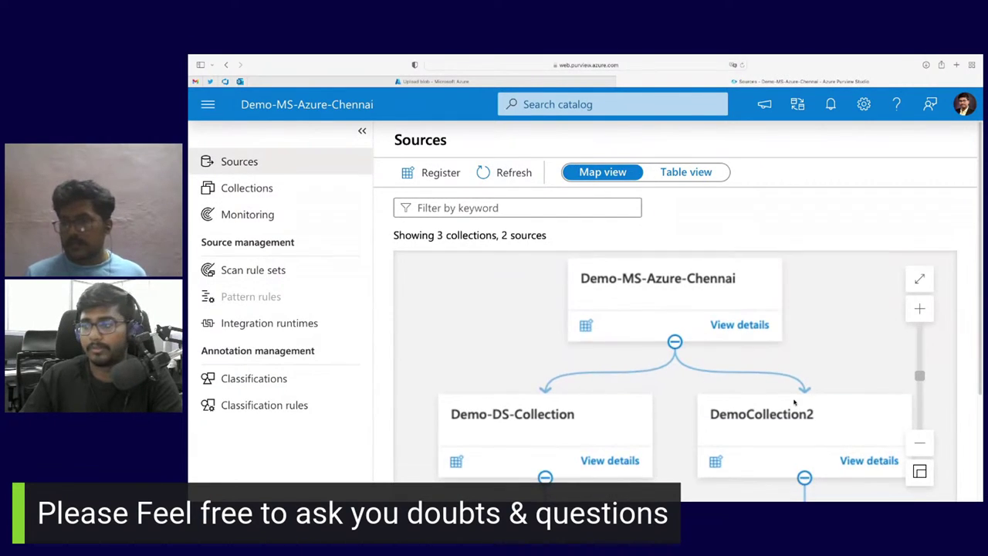
{"action": "scroll", "coordinate": [772, 401], "scroll_direction": "down", "scroll_amount": 3}
{"action": "scroll", "coordinate": [834, 421], "scroll_direction": "down", "scroll_amount": 2}
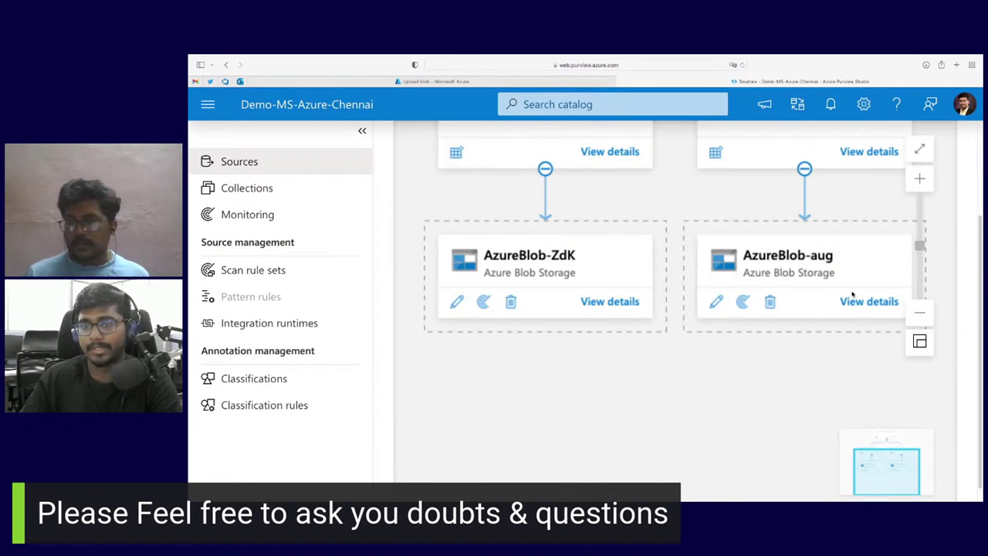
{"action": "left_click", "coordinate": [717, 302]}
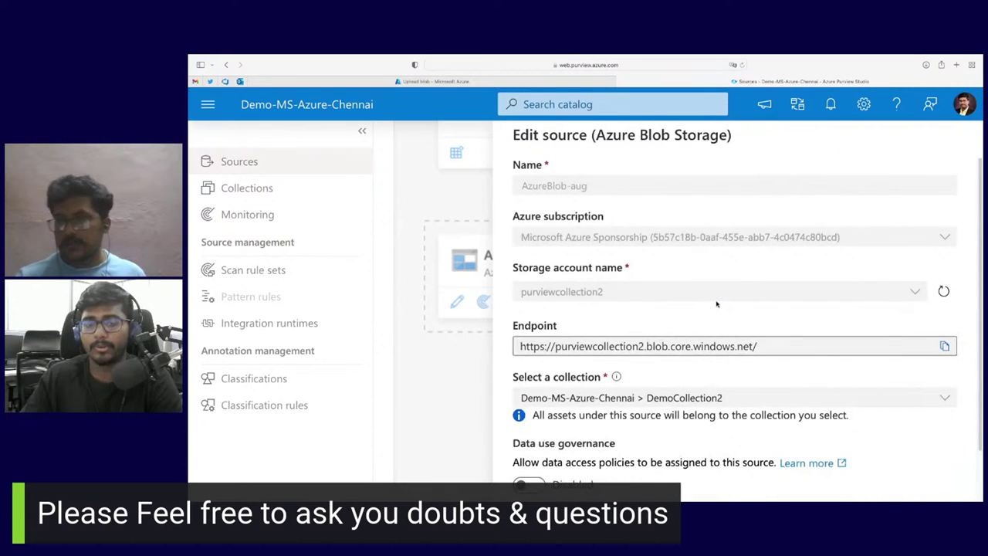
{"action": "scroll", "coordinate": [697, 320], "scroll_direction": "down", "scroll_amount": 2}
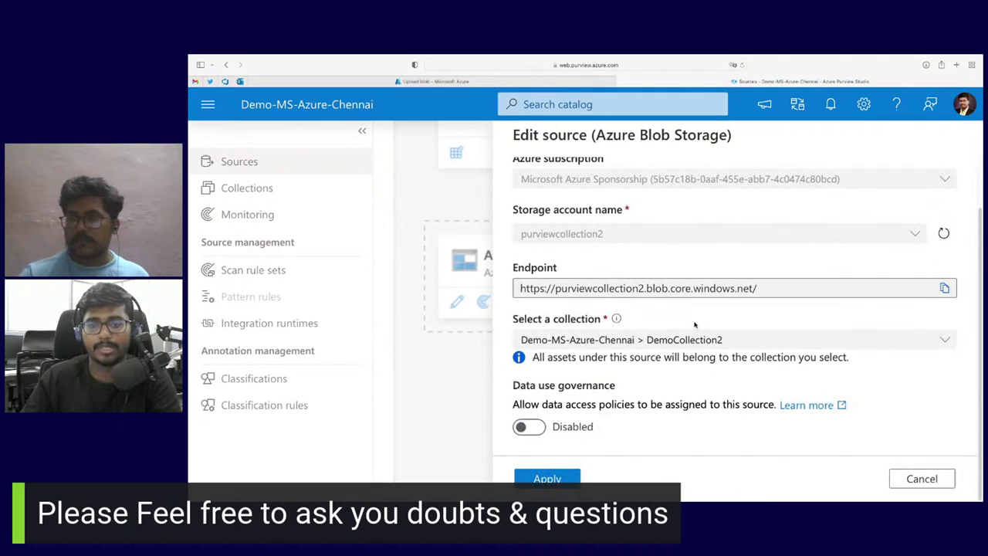
{"action": "left_click", "coordinate": [915, 479]}
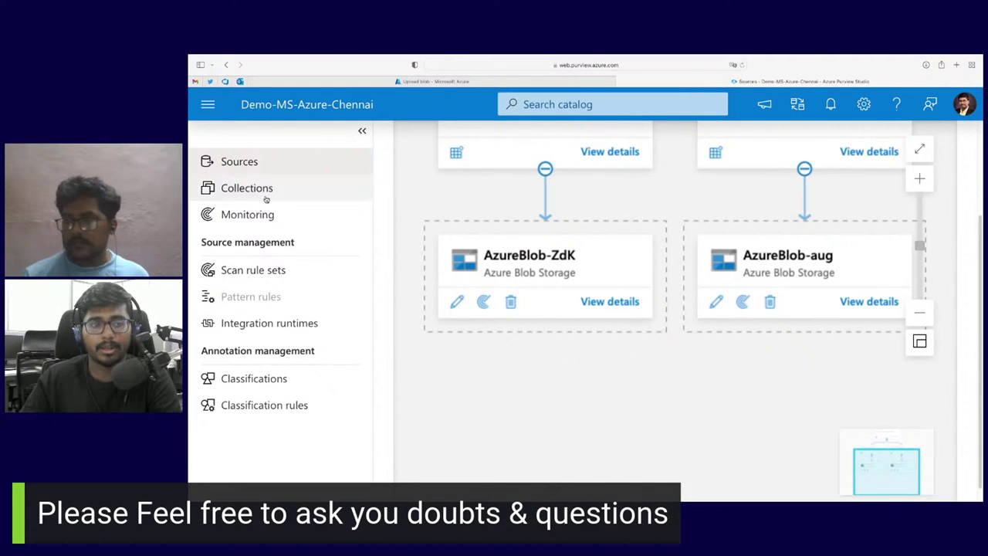
- Look over the collections and scan monitoring pages and return to the sources map
{"action": "left_click", "coordinate": [224, 189]}
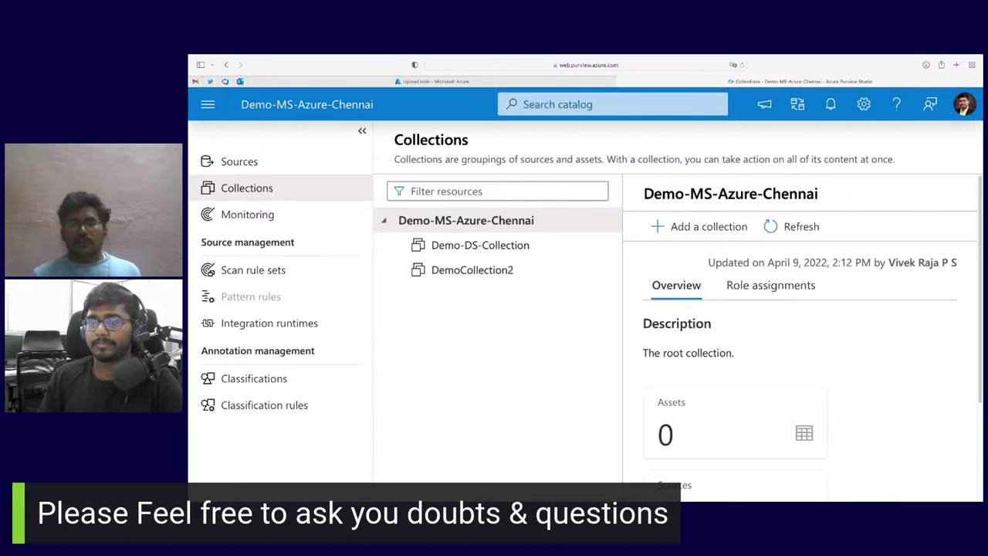
{"action": "left_click", "coordinate": [329, 218]}
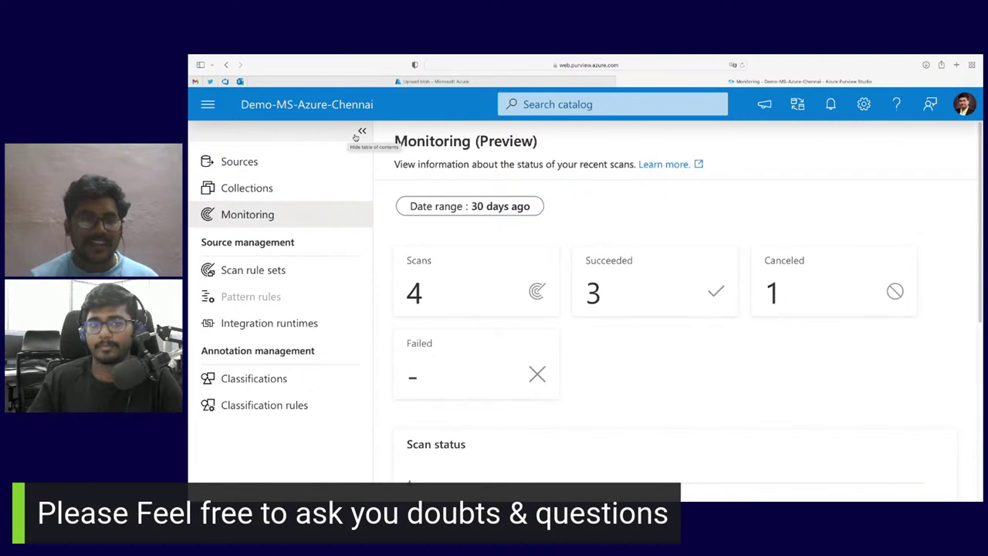
{"action": "left_click", "coordinate": [329, 161]}
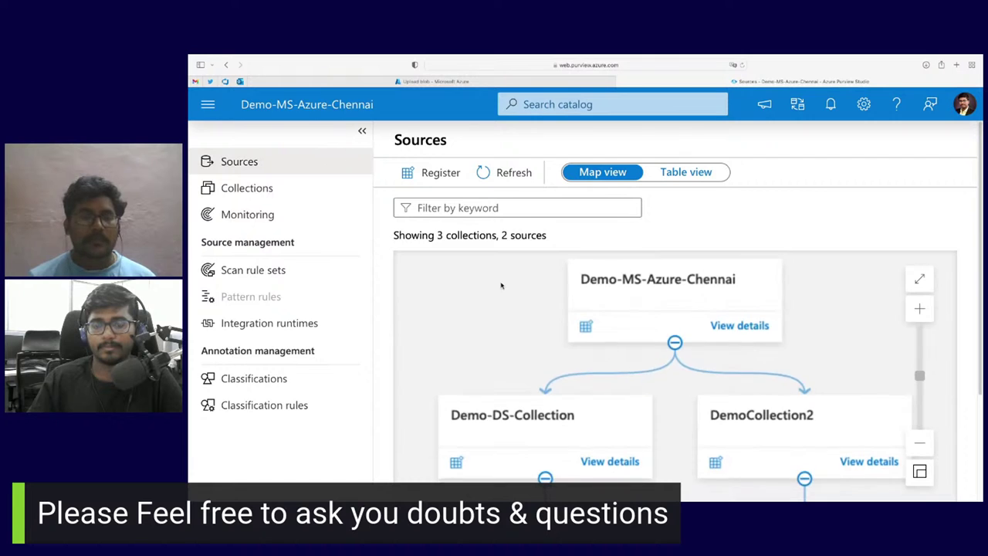
- Open the run history of Scan-UQI under AzureBlob-aug and review the run details of its latest incremental scan
{"action": "scroll", "coordinate": [867, 394], "scroll_direction": "down", "scroll_amount": 2}
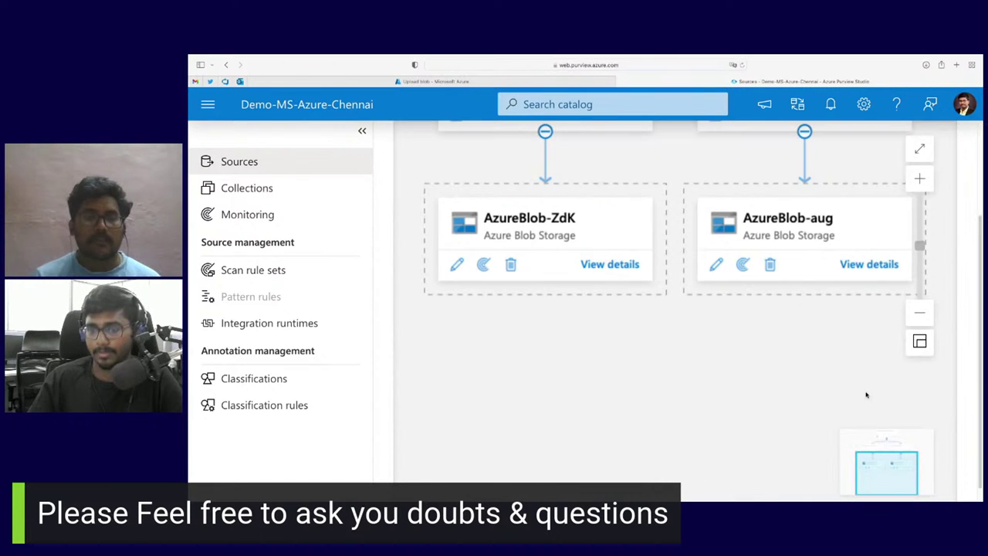
{"action": "left_click", "coordinate": [856, 270]}
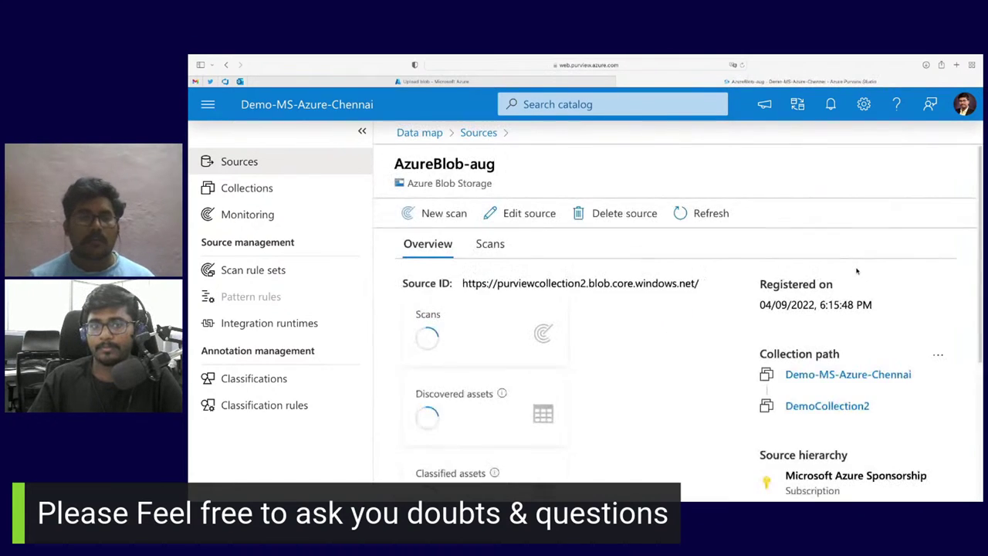
{"action": "left_click", "coordinate": [488, 244]}
{"action": "left_click", "coordinate": [478, 320]}
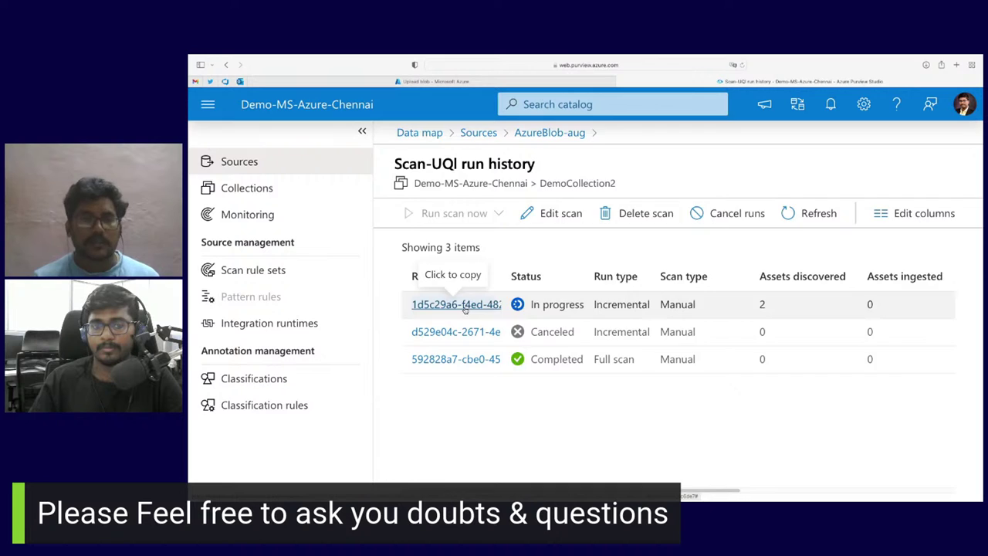
{"action": "left_click", "coordinate": [463, 306]}
{"action": "scroll", "coordinate": [633, 359], "scroll_direction": "down", "scroll_amount": 5}
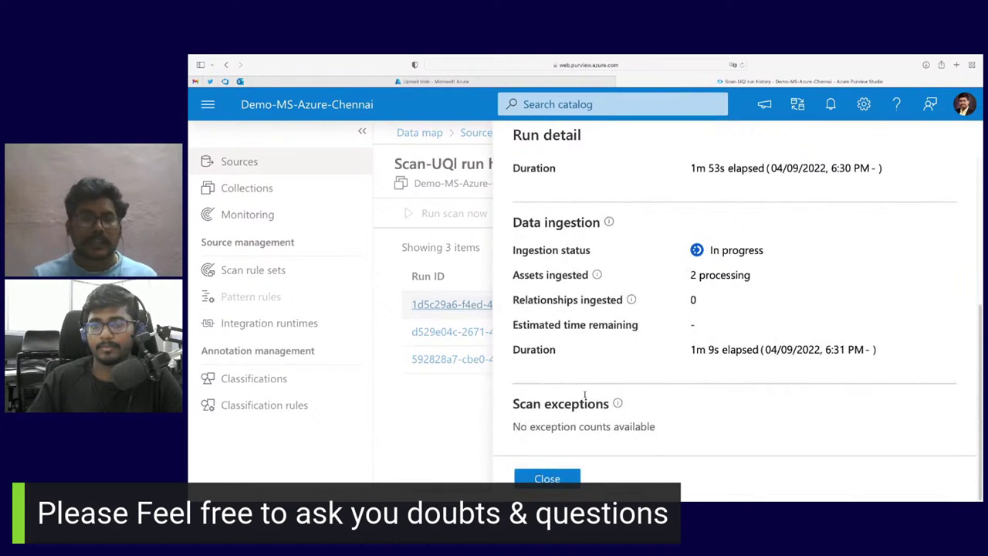
{"action": "left_click", "coordinate": [533, 478]}
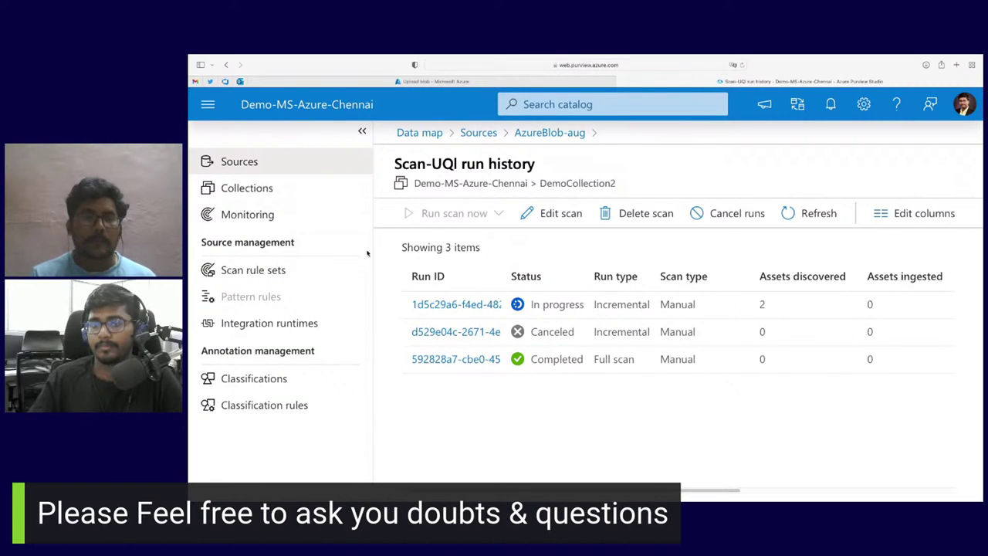
- Go back to the data map and check the discovered and classified assets in the AzureBlob-aug overview
{"action": "left_click", "coordinate": [423, 132]}
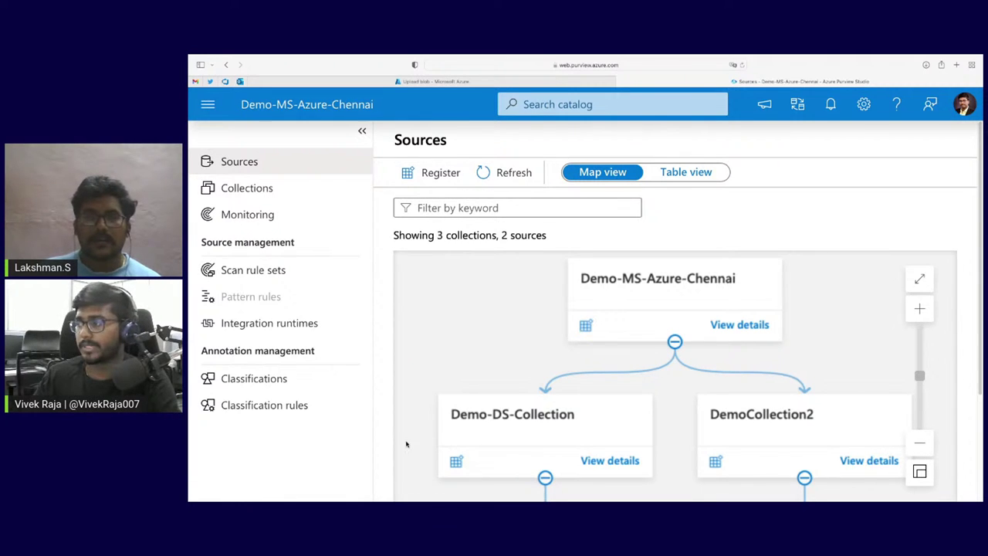
{"action": "scroll", "coordinate": [598, 399], "scroll_direction": "down", "scroll_amount": 5}
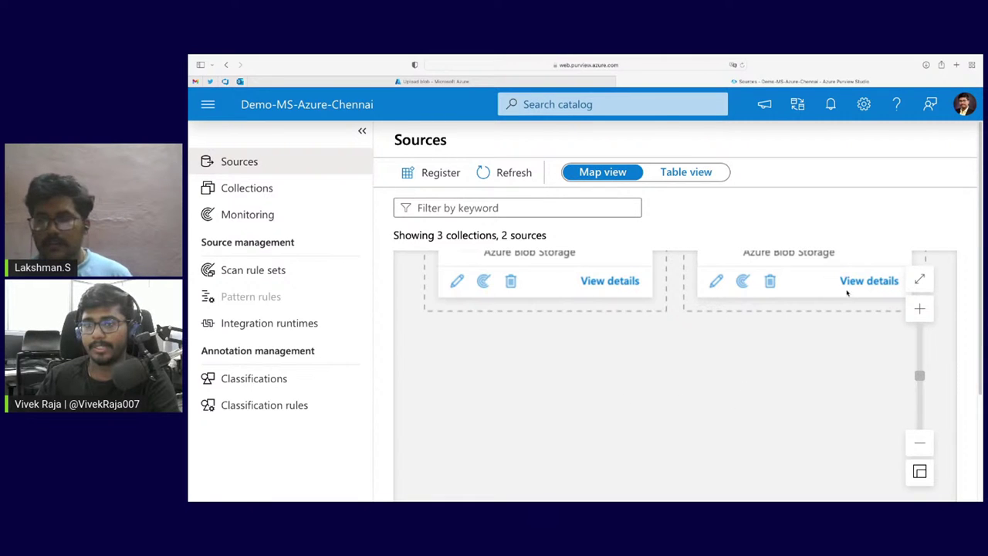
{"action": "scroll", "coordinate": [843, 296], "scroll_direction": "down", "scroll_amount": 2}
{"action": "left_click", "coordinate": [865, 154]}
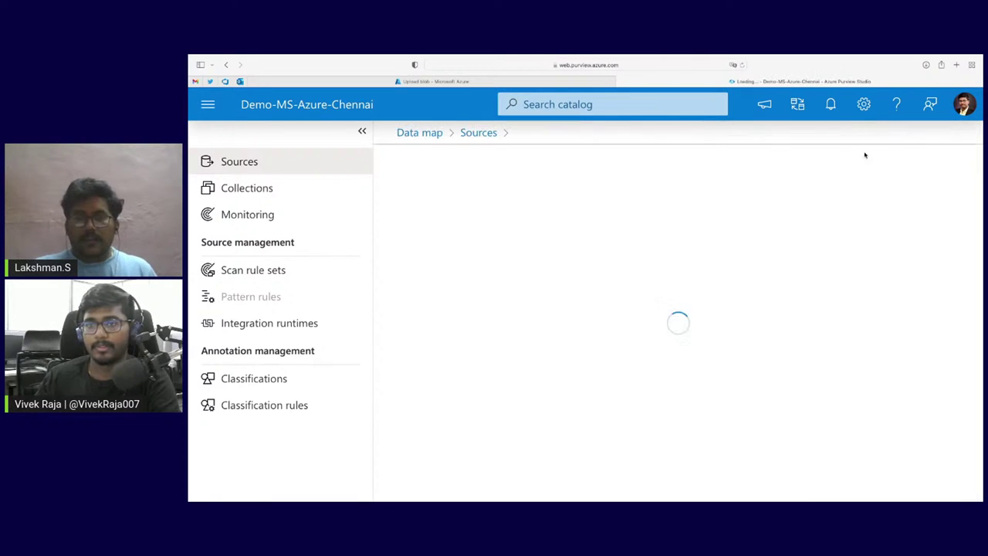
{"action": "scroll", "coordinate": [610, 363], "scroll_direction": "down", "scroll_amount": 1}
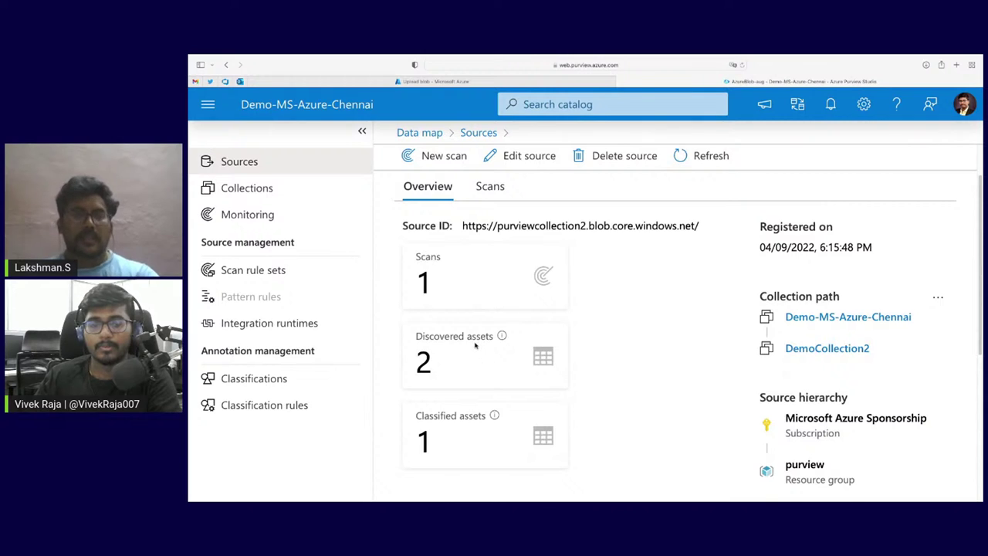
{"action": "scroll", "coordinate": [476, 346], "scroll_direction": "up", "scroll_amount": 1}
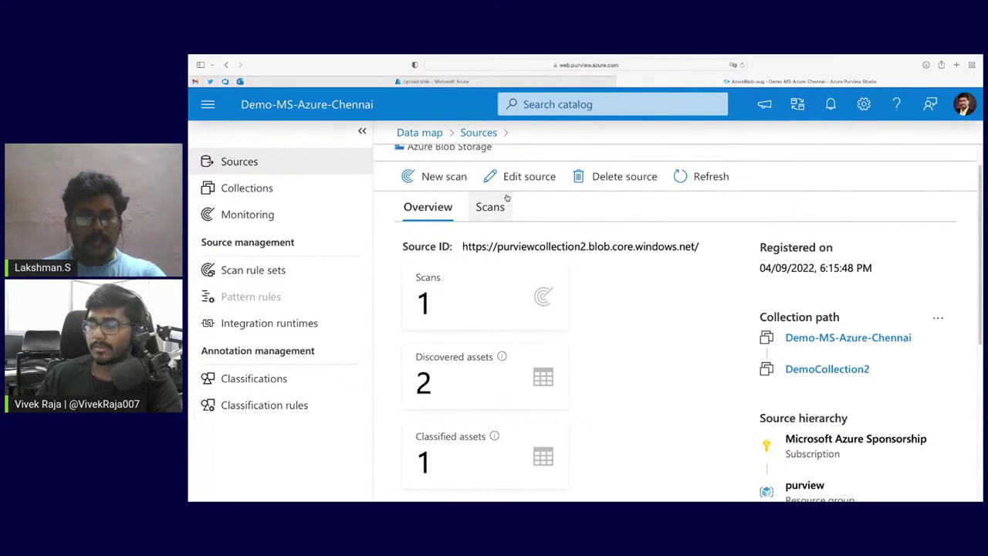
- Check the number of assets discovered by the latest incremental run in the Scan-UQI run history
{"action": "left_click", "coordinate": [484, 207]}
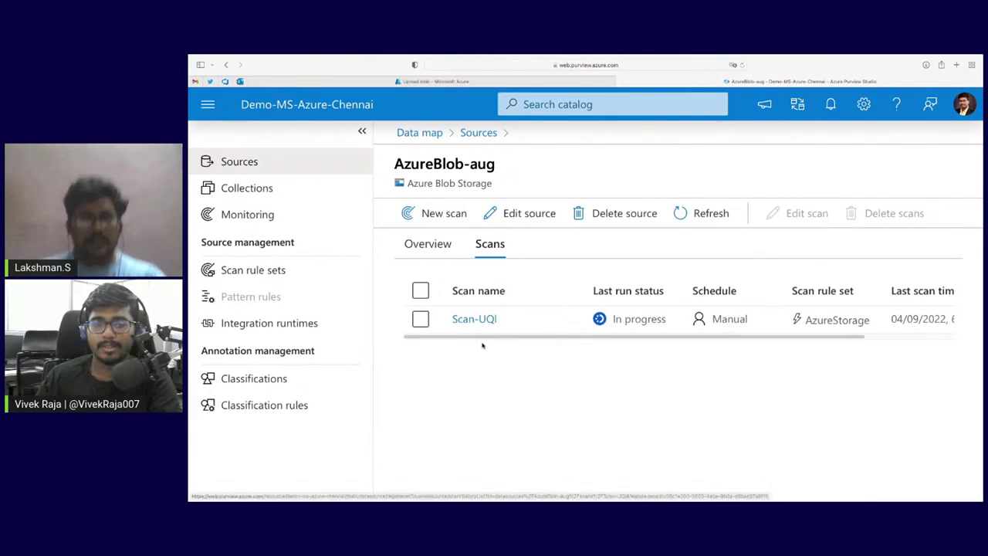
{"action": "left_click", "coordinate": [484, 322]}
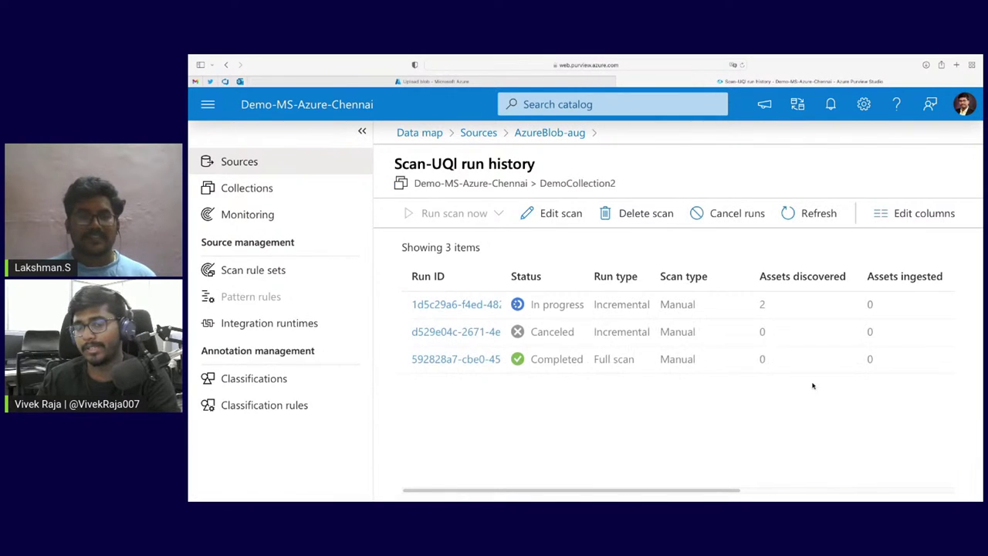
{"action": "double_click", "coordinate": [763, 304]}
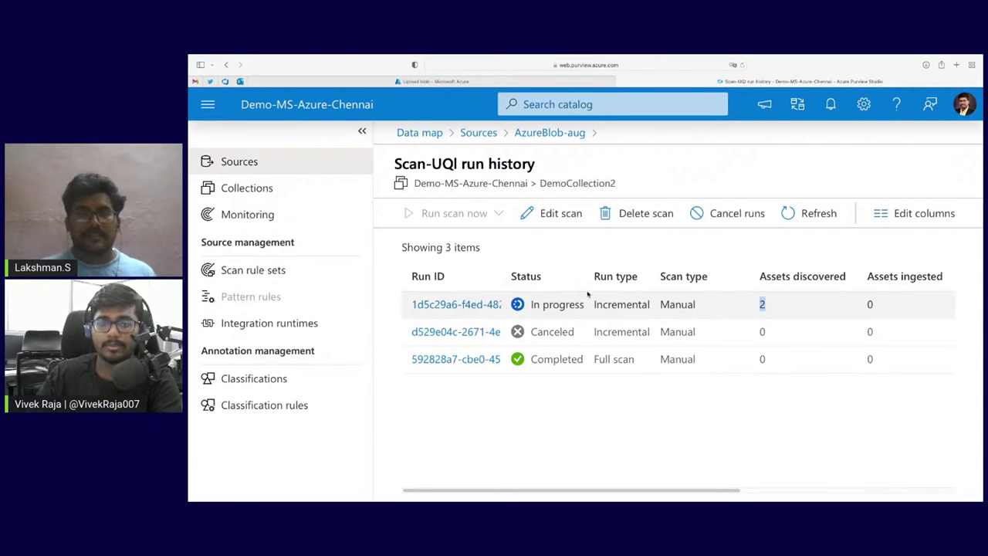
- Leave the run history for the sources map and open the Demo-MS-Azure-Chennai home page
{"action": "left_click", "coordinate": [479, 133]}
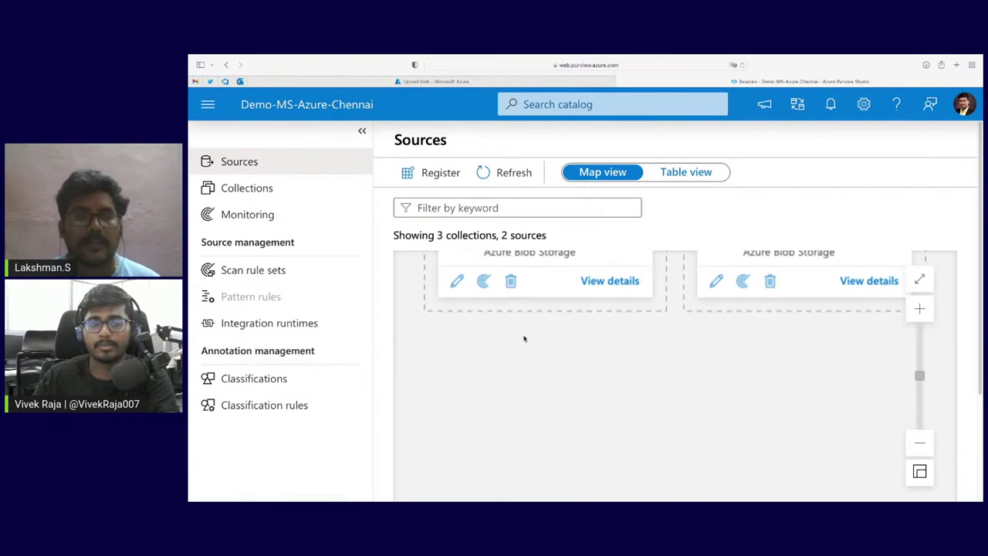
{"action": "left_click", "coordinate": [285, 108]}
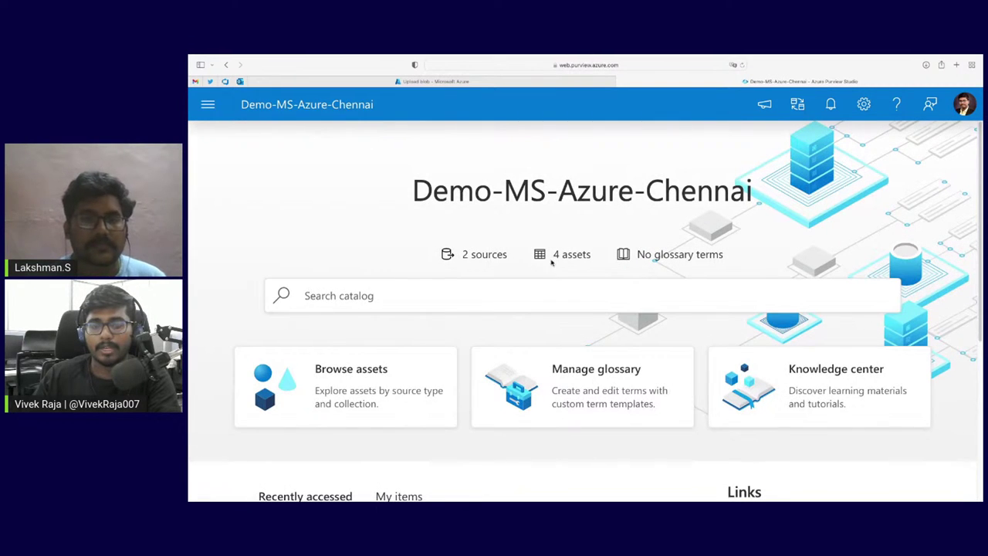
- Look through the My items and Recently accessed lists on the home page and open the full recently accessed list
{"action": "scroll", "coordinate": [342, 388], "scroll_direction": "down", "scroll_amount": 5}
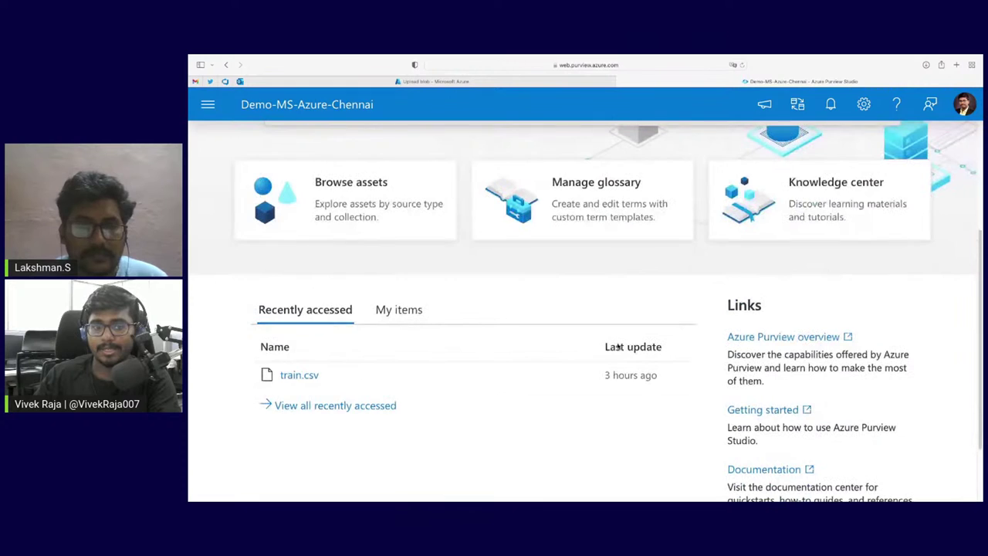
{"action": "left_click", "coordinate": [399, 310]}
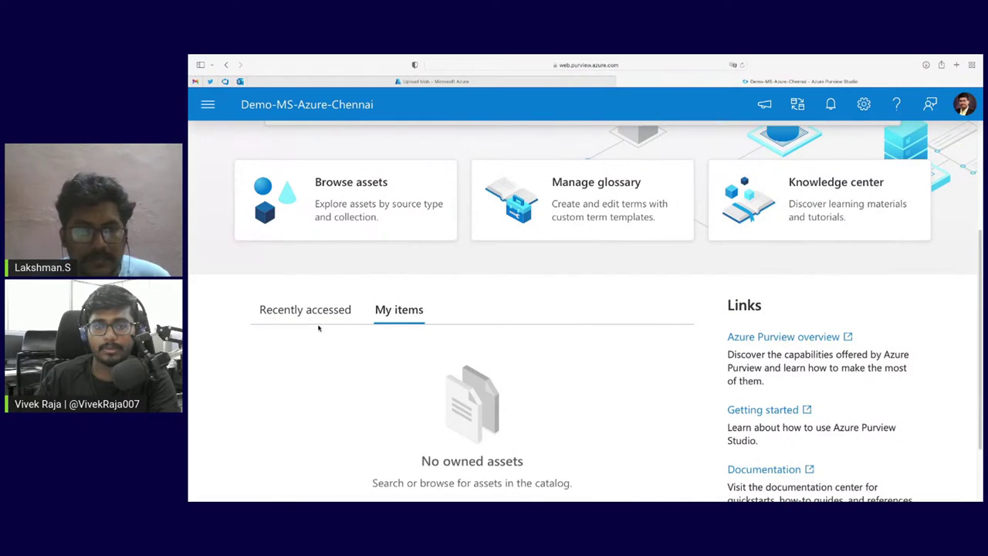
{"action": "left_click", "coordinate": [309, 309]}
{"action": "left_click", "coordinate": [340, 406]}
- Try filtering the recently accessed items by the name "tes", clear the filter and return to the home page
{"action": "left_click", "coordinate": [261, 190]}
{"action": "type", "text": "tes"}
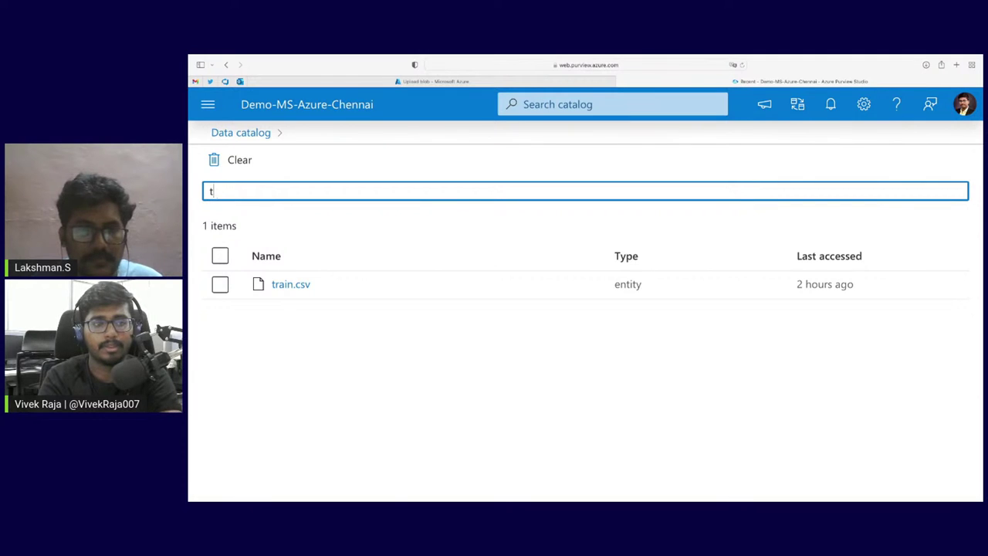
{"action": "key", "text": "BackSpace"}
{"action": "key", "text": "BackSpace"}
{"action": "key", "text": "BackSpace"}
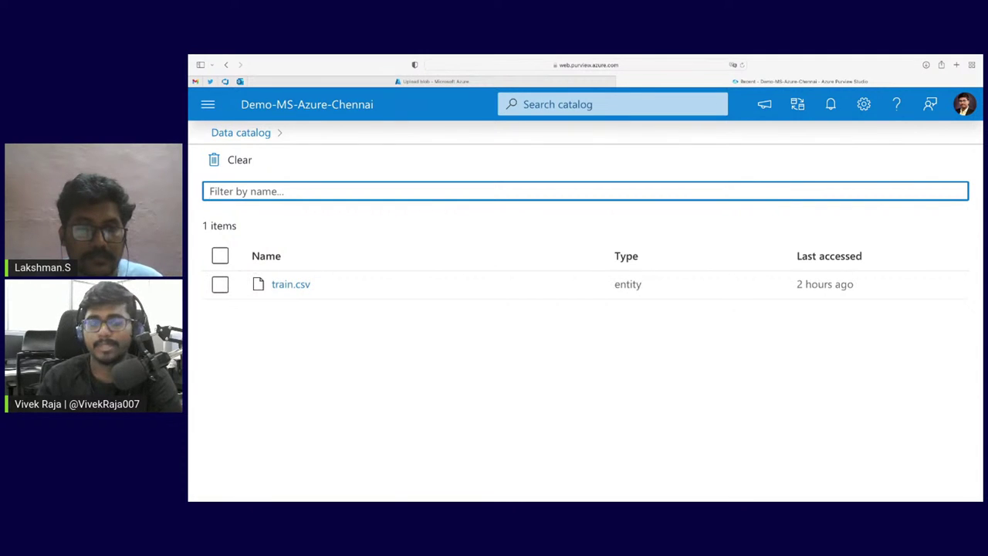
{"action": "left_click", "coordinate": [228, 134]}
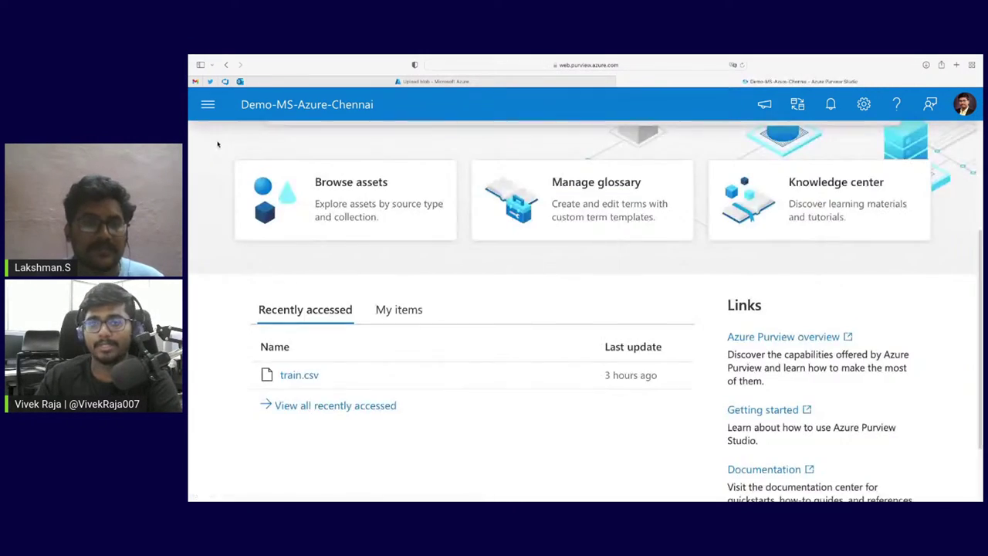
{"action": "scroll", "coordinate": [675, 319], "scroll_direction": "up", "scroll_amount": 2}
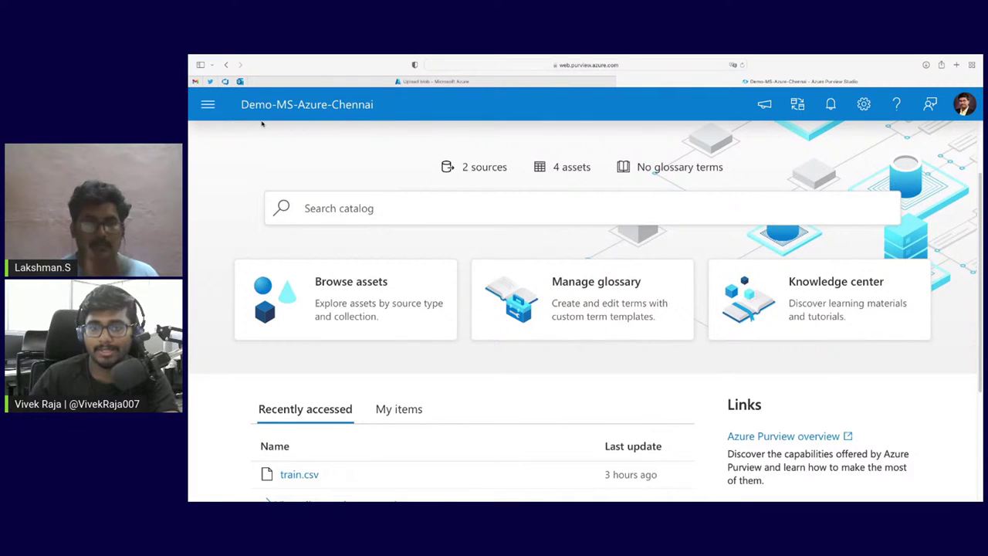
- Open the data map and look over the registered sources in map view
{"action": "left_click", "coordinate": [198, 106]}
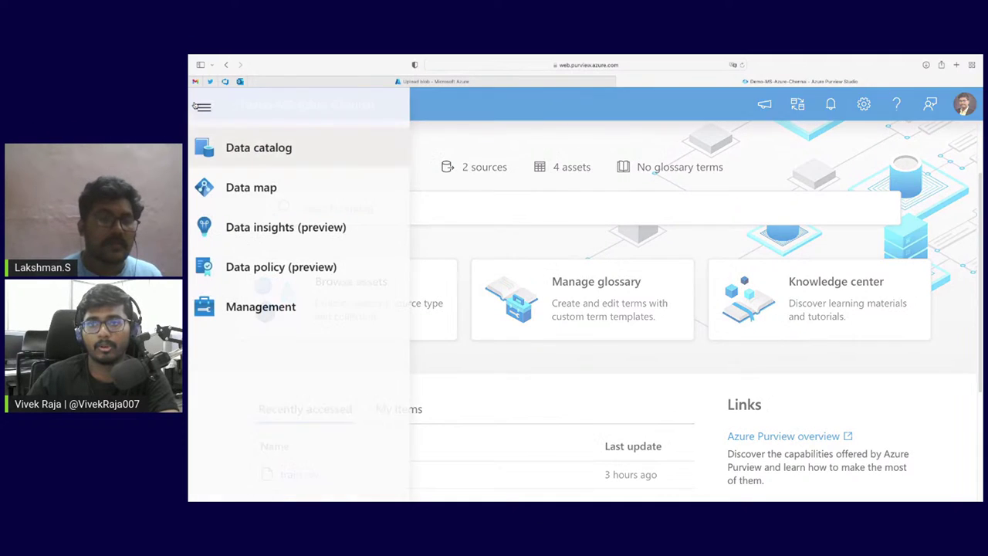
{"action": "left_click", "coordinate": [264, 192]}
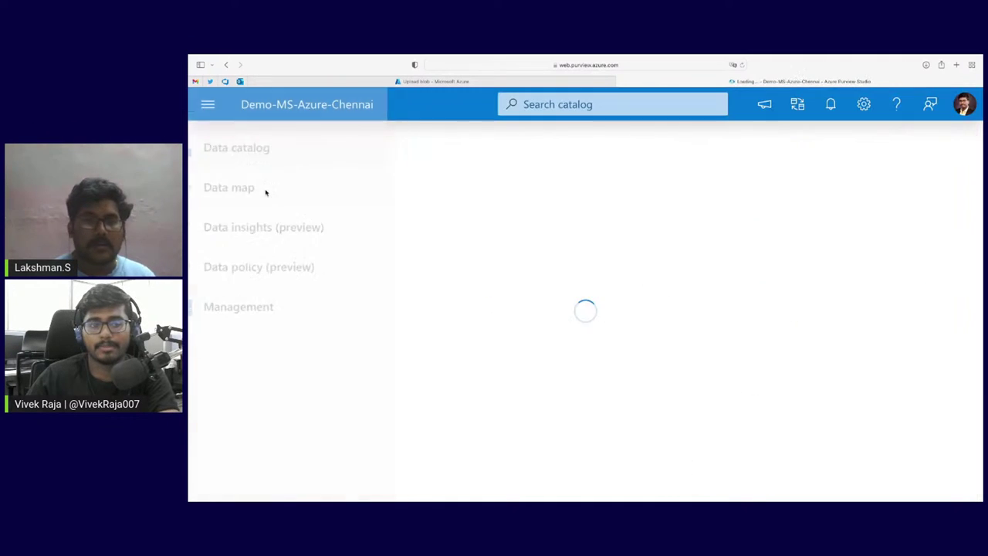
{"action": "scroll", "coordinate": [891, 479], "scroll_direction": "down", "scroll_amount": 2}
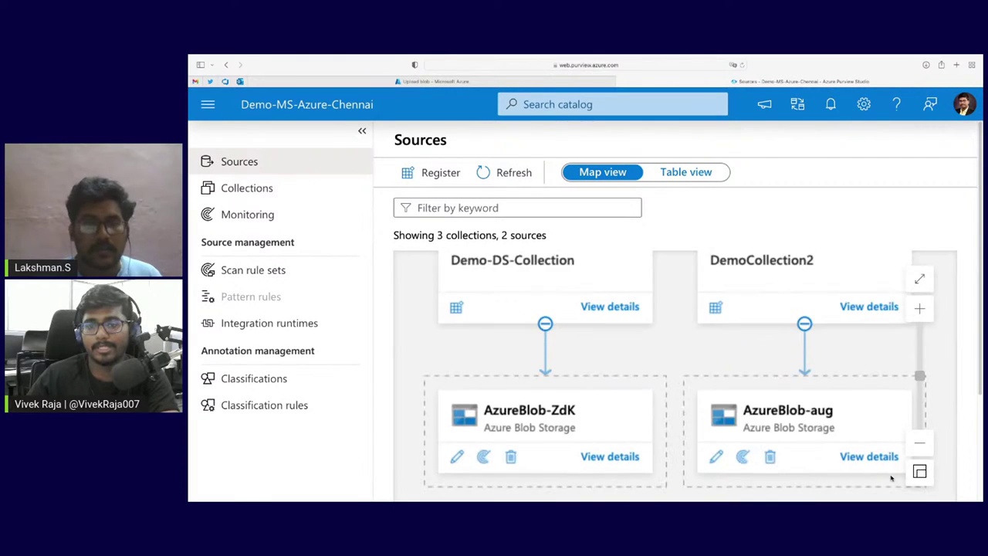
{"action": "scroll", "coordinate": [827, 462], "scroll_direction": "down", "scroll_amount": 2}
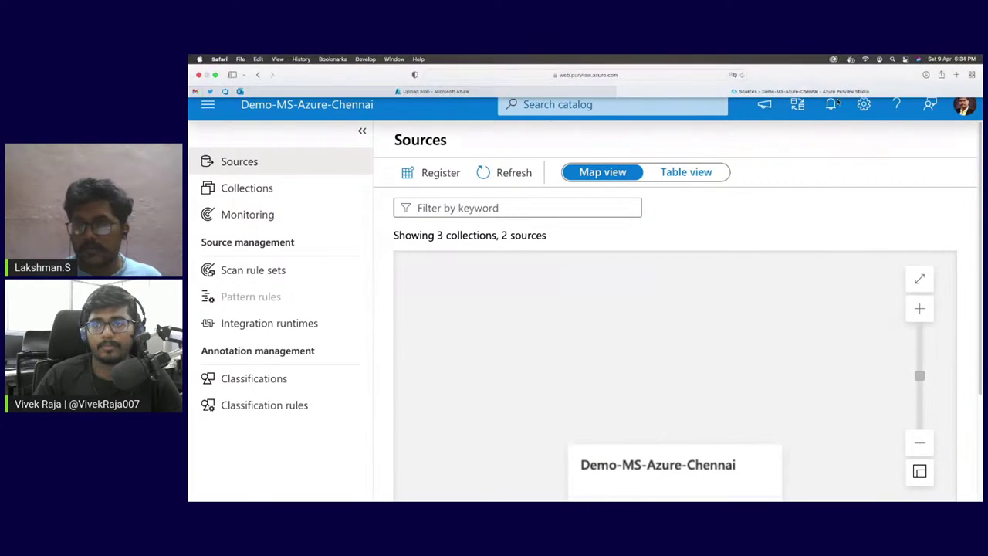
- Open the collections and review the assets, sources and collection path of DemoCollection2
{"action": "left_click", "coordinate": [311, 193]}
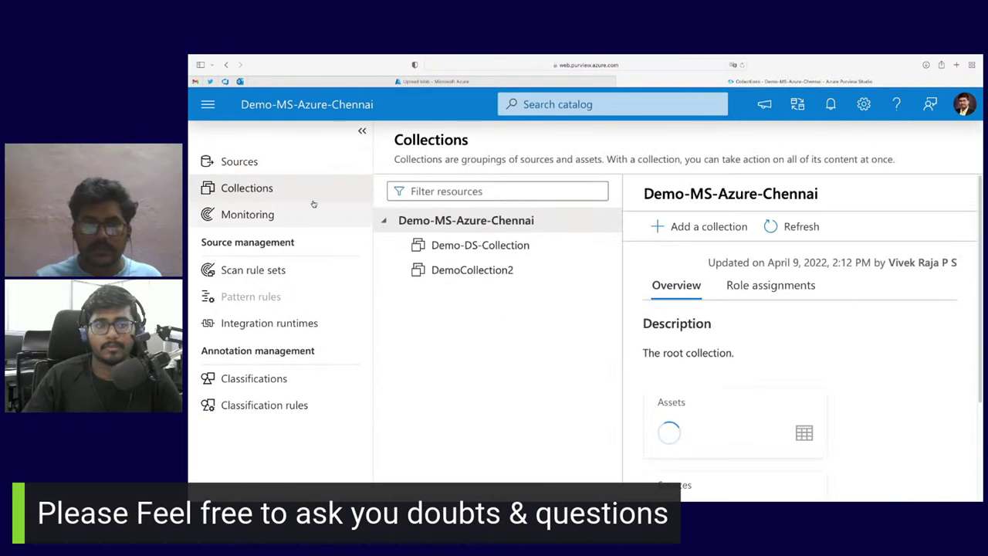
{"action": "scroll", "coordinate": [620, 330], "scroll_direction": "down", "scroll_amount": 2}
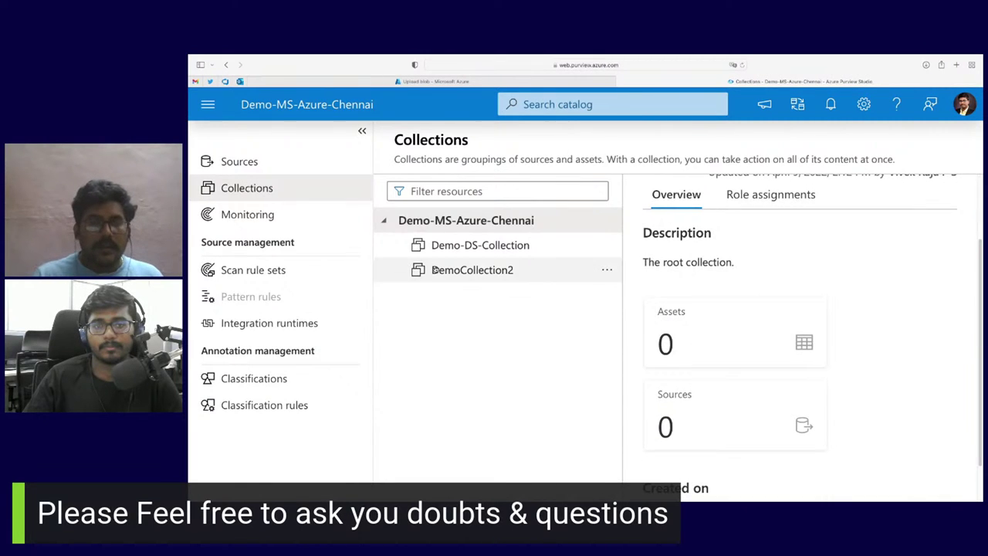
{"action": "left_click", "coordinate": [433, 270]}
{"action": "scroll", "coordinate": [739, 373], "scroll_direction": "down", "scroll_amount": 2}
{"action": "scroll", "coordinate": [739, 373], "scroll_direction": "down", "scroll_amount": 2}
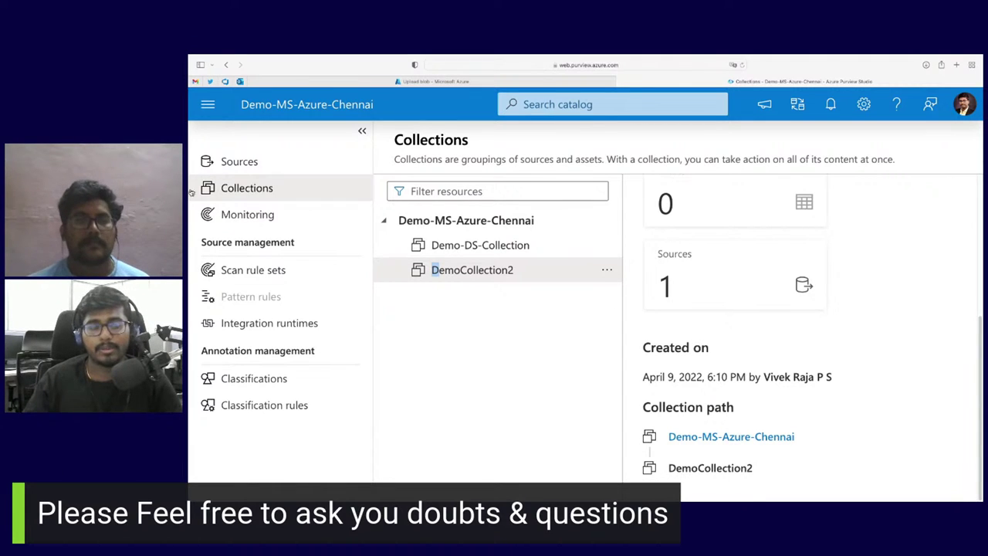
- Open the data insights and examine the asset insights report with its charts by source type and file extension
{"action": "left_click", "coordinate": [207, 115]}
{"action": "left_click", "coordinate": [232, 226]}
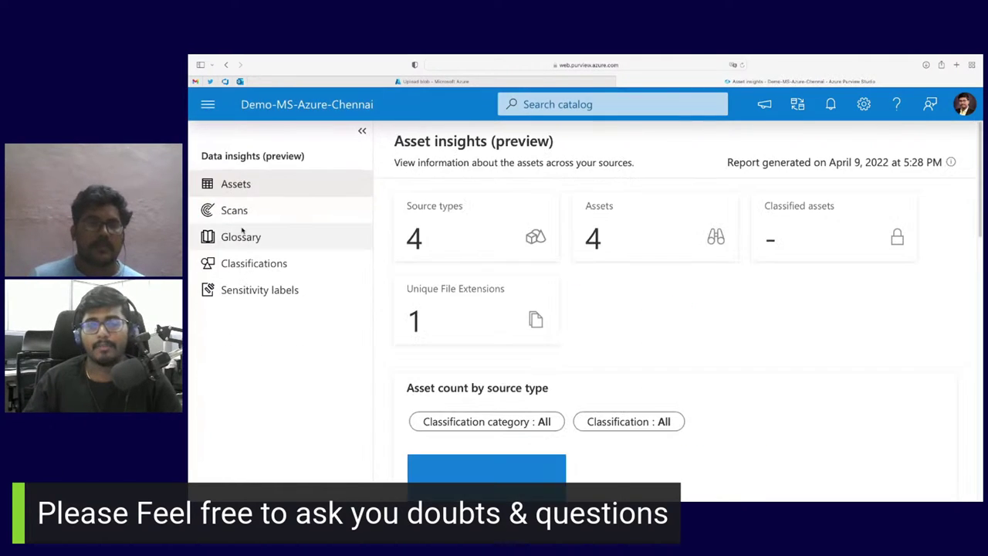
{"action": "scroll", "coordinate": [616, 364], "scroll_direction": "down", "scroll_amount": 2}
{"action": "scroll", "coordinate": [616, 364], "scroll_direction": "down", "scroll_amount": 8}
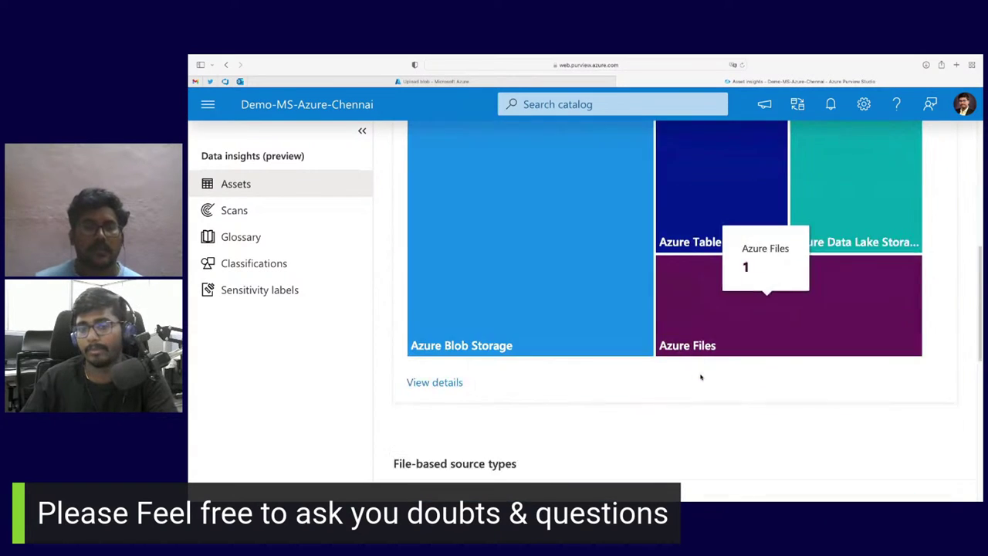
{"action": "scroll", "coordinate": [500, 349], "scroll_direction": "down", "scroll_amount": 6}
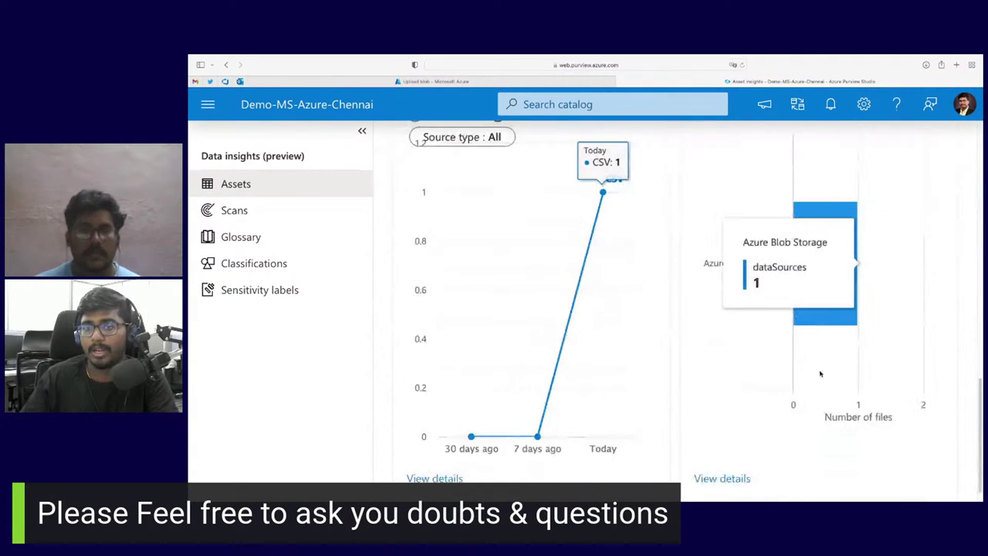
- Check the glossary, classification and sensitivity label insights, and return to the asset insights
{"action": "left_click", "coordinate": [286, 241]}
{"action": "left_click", "coordinate": [289, 264]}
{"action": "left_click", "coordinate": [297, 289]}
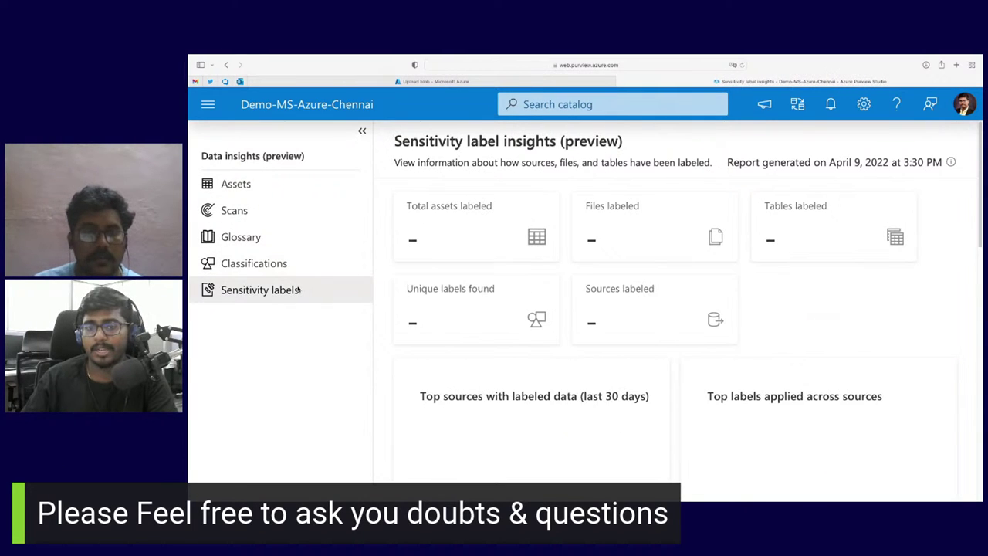
{"action": "left_click", "coordinate": [245, 185]}
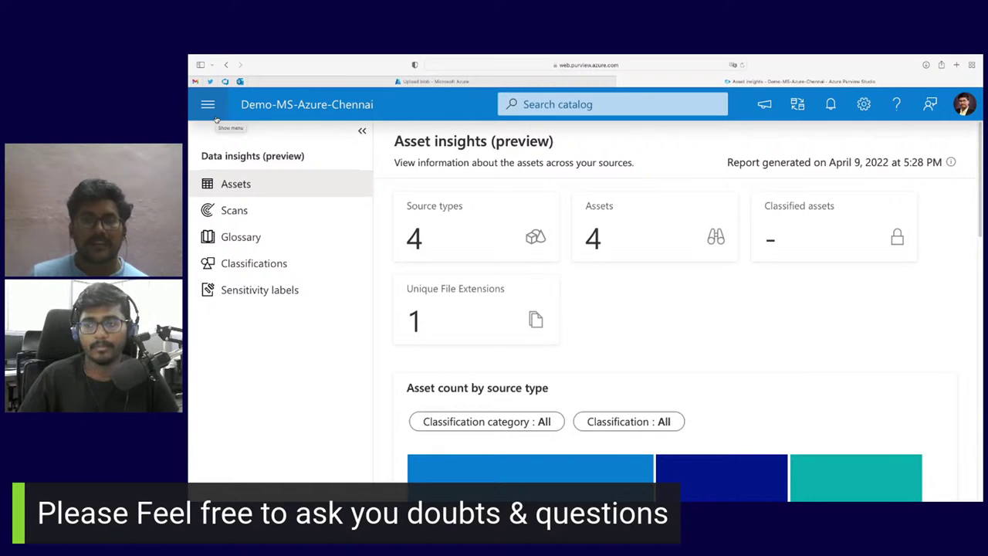
- Return to the Demo-MS-Azure-Chennai home page and check its source and asset totals
{"action": "left_click", "coordinate": [265, 104]}
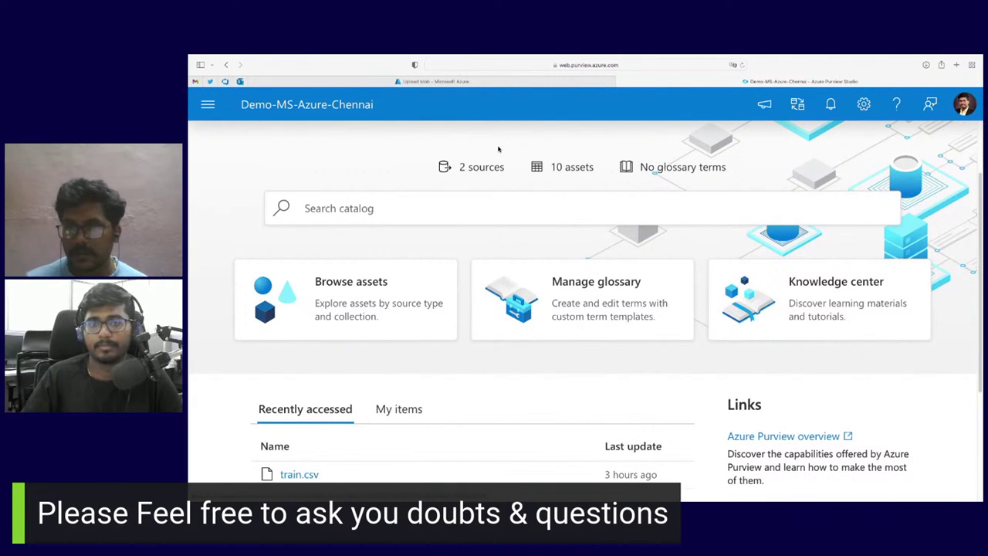
{"action": "scroll", "coordinate": [571, 306], "scroll_direction": "down", "scroll_amount": 2}
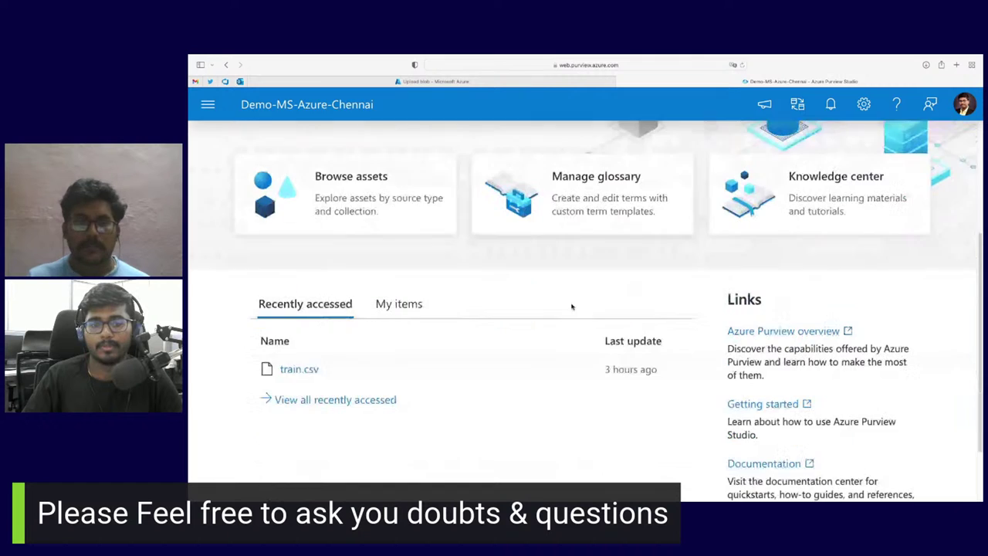
{"action": "scroll", "coordinate": [439, 322], "scroll_direction": "up", "scroll_amount": 3}
- Open the details of the AzureBlob-aug source from the data map
{"action": "left_click", "coordinate": [208, 105]}
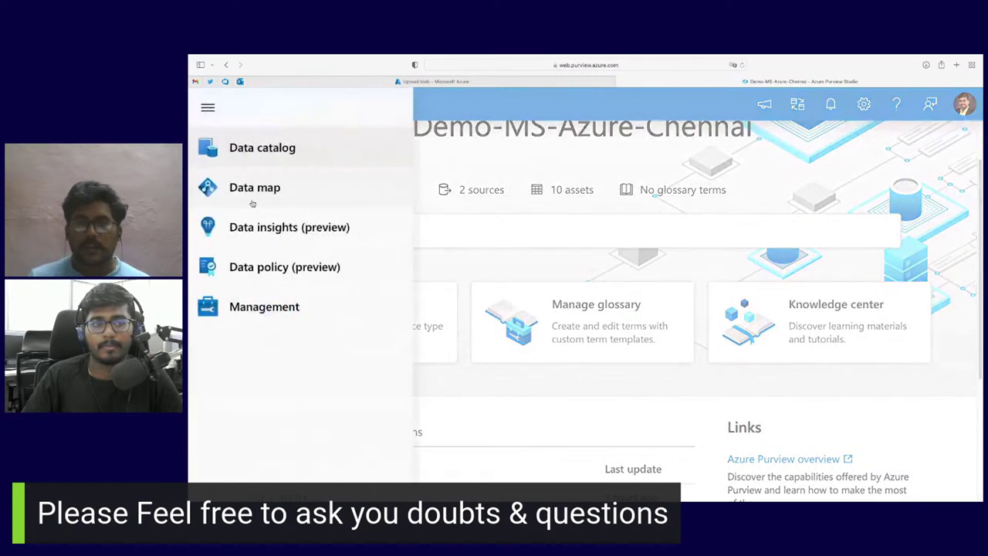
{"action": "left_click", "coordinate": [264, 189]}
{"action": "scroll", "coordinate": [817, 424], "scroll_direction": "down", "scroll_amount": 5}
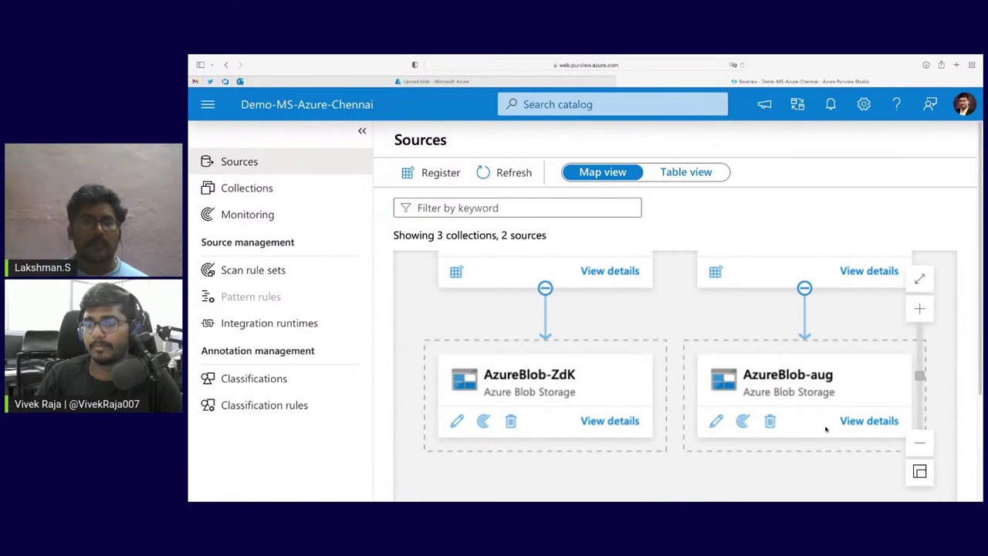
{"action": "scroll", "coordinate": [856, 429], "scroll_direction": "down", "scroll_amount": 3}
{"action": "left_click", "coordinate": [853, 292]}
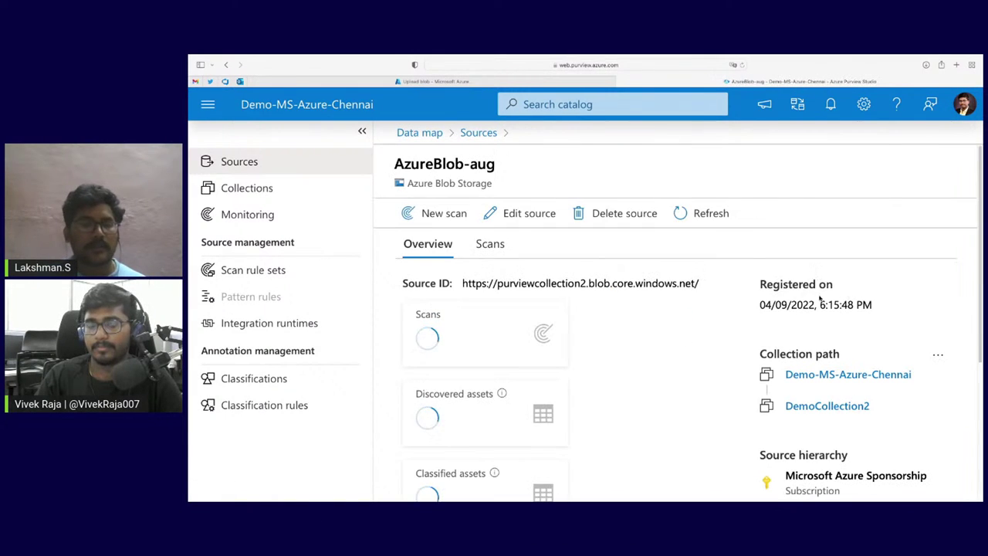
- Check the refreshed run history of Scan-UQI and open the run details of its latest incremental scan
{"action": "left_click", "coordinate": [479, 246]}
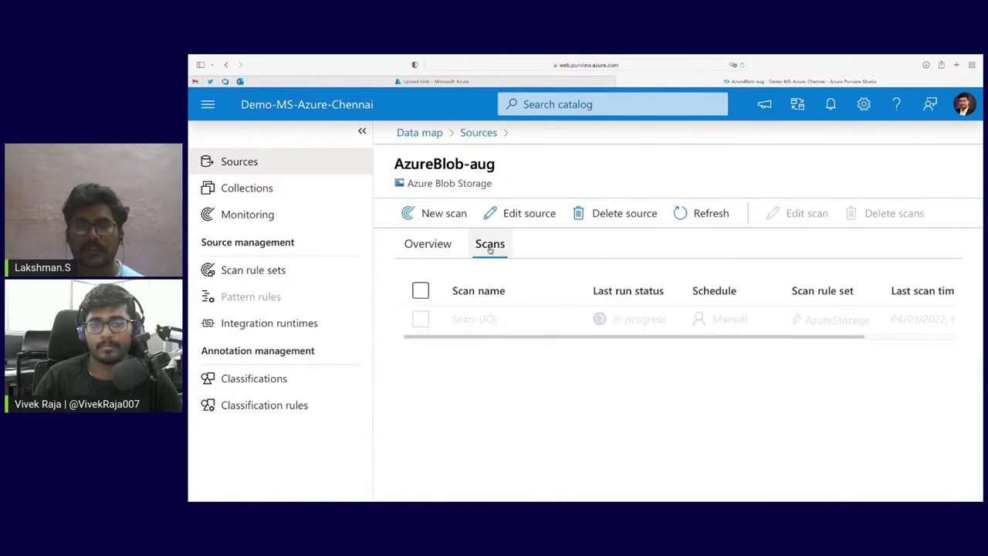
{"action": "left_click", "coordinate": [489, 319]}
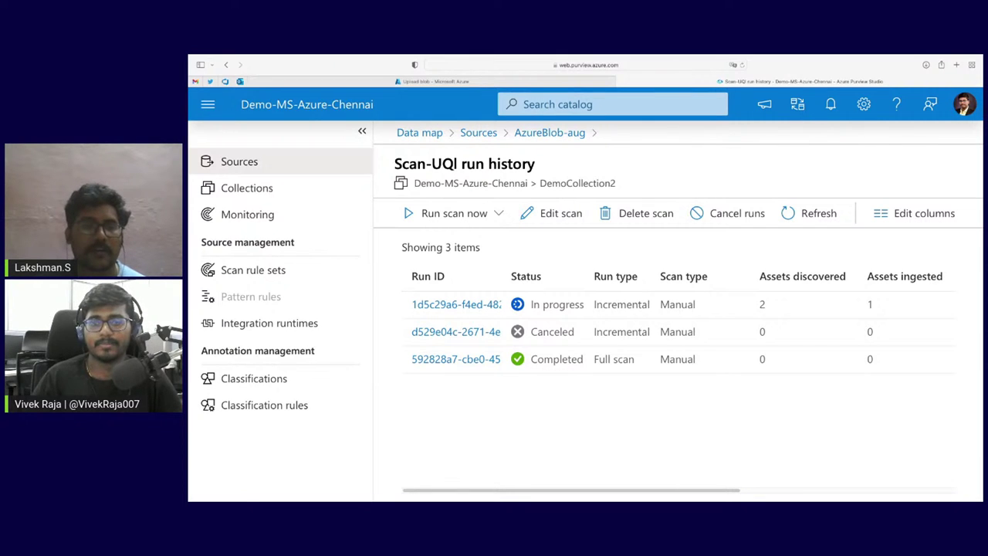
{"action": "left_click", "coordinate": [707, 214]}
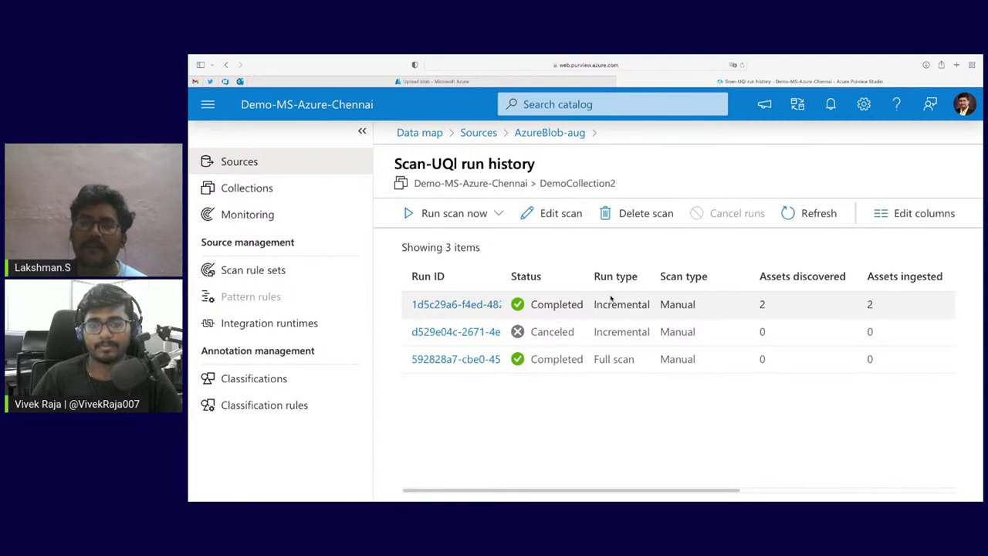
{"action": "left_click", "coordinate": [486, 305]}
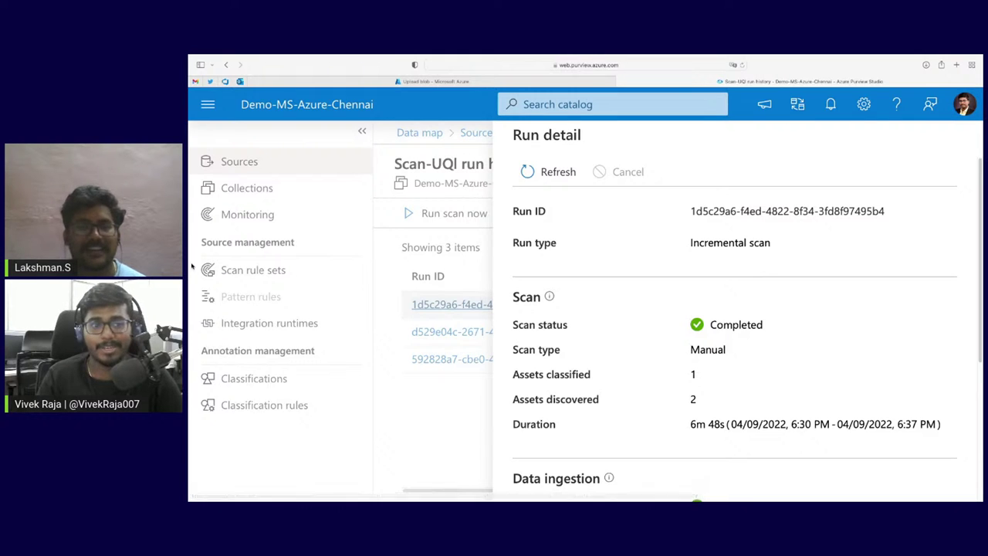
- Check the asset insights, and return to the data map to review the discovered and classified assets in the AzureBlob-aug overview
{"action": "left_click", "coordinate": [215, 119]}
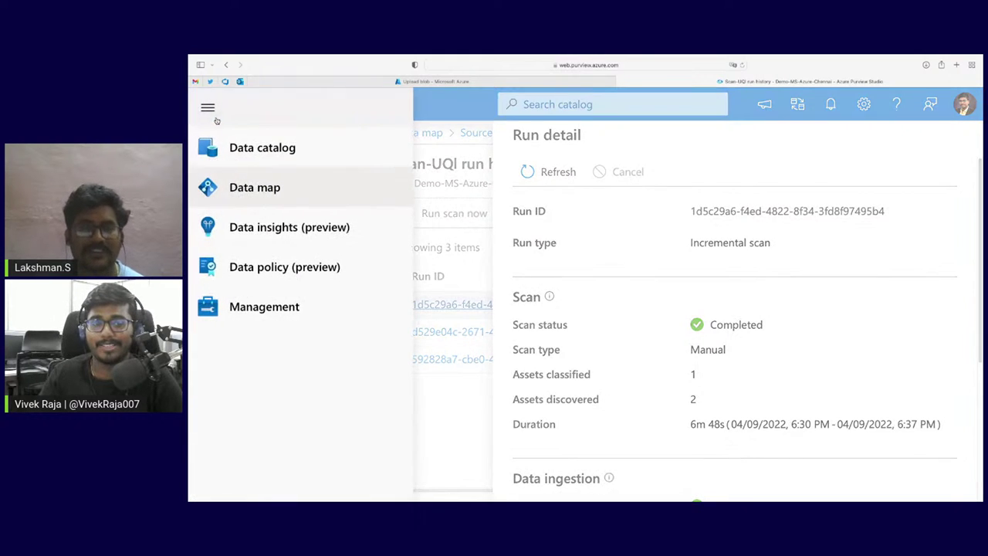
{"action": "left_click", "coordinate": [271, 217]}
{"action": "left_click", "coordinate": [208, 104]}
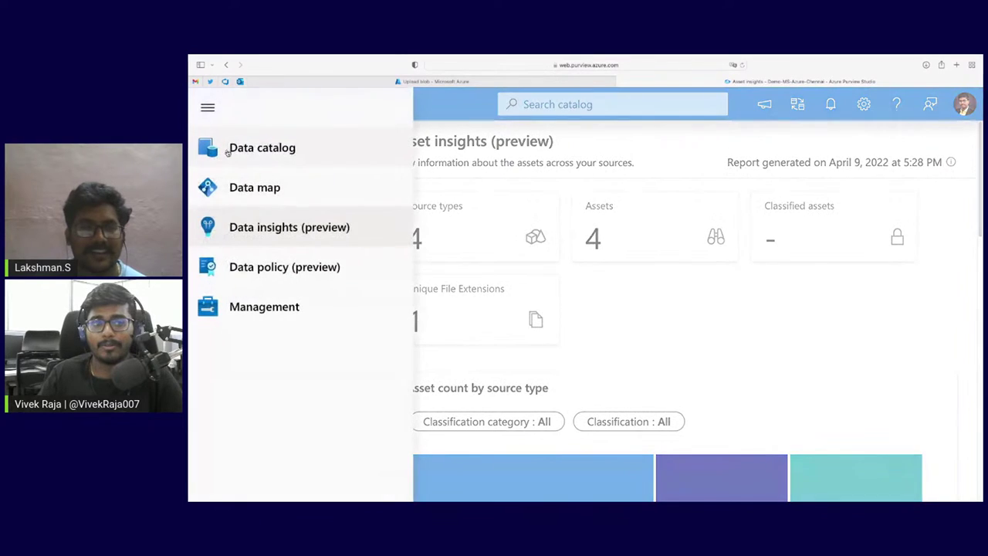
{"action": "left_click", "coordinate": [232, 188]}
{"action": "scroll", "coordinate": [584, 356], "scroll_direction": "down", "scroll_amount": 5}
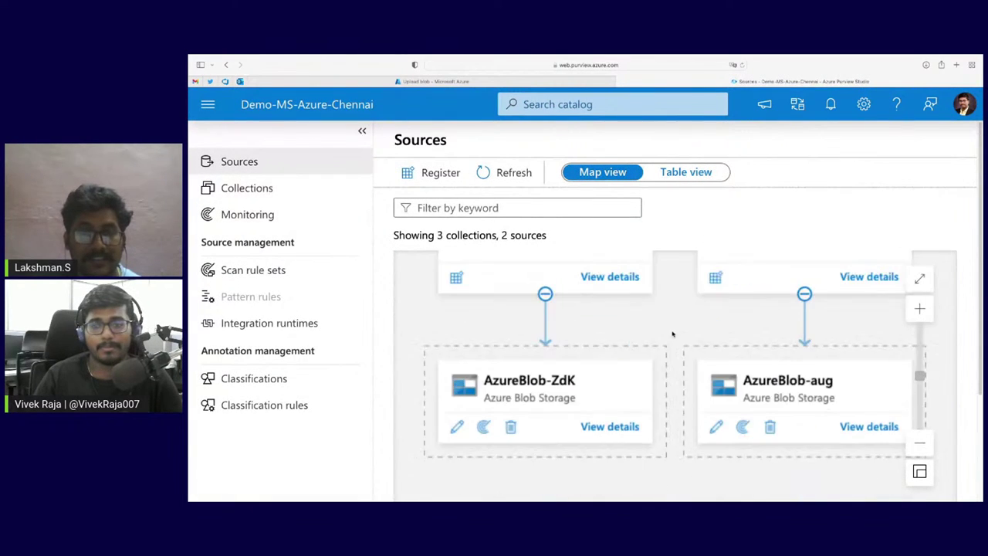
{"action": "scroll", "coordinate": [877, 256], "scroll_direction": "down", "scroll_amount": 3}
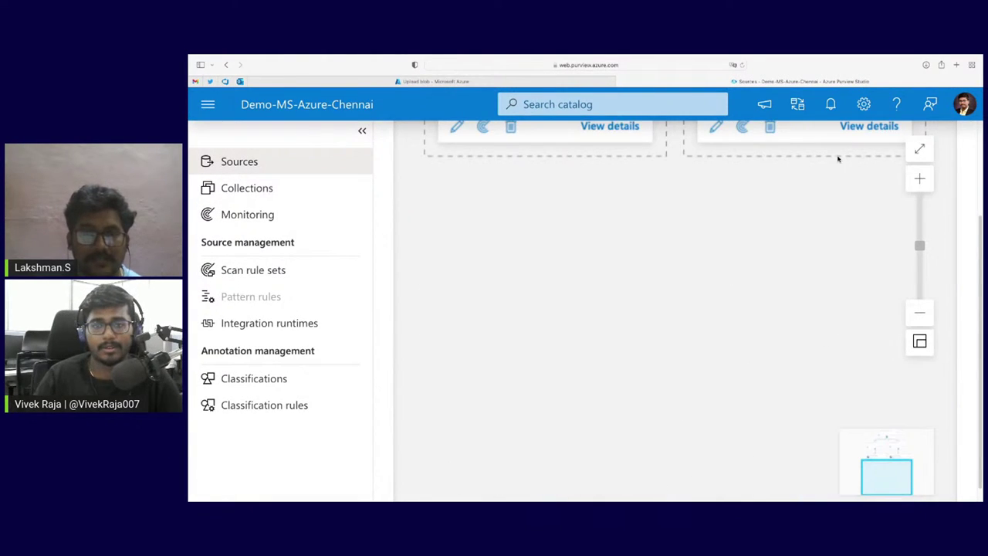
{"action": "scroll", "coordinate": [841, 162], "scroll_direction": "up", "scroll_amount": 1}
{"action": "left_click", "coordinate": [880, 166]}
{"action": "scroll", "coordinate": [458, 404], "scroll_direction": "down", "scroll_amount": 1}
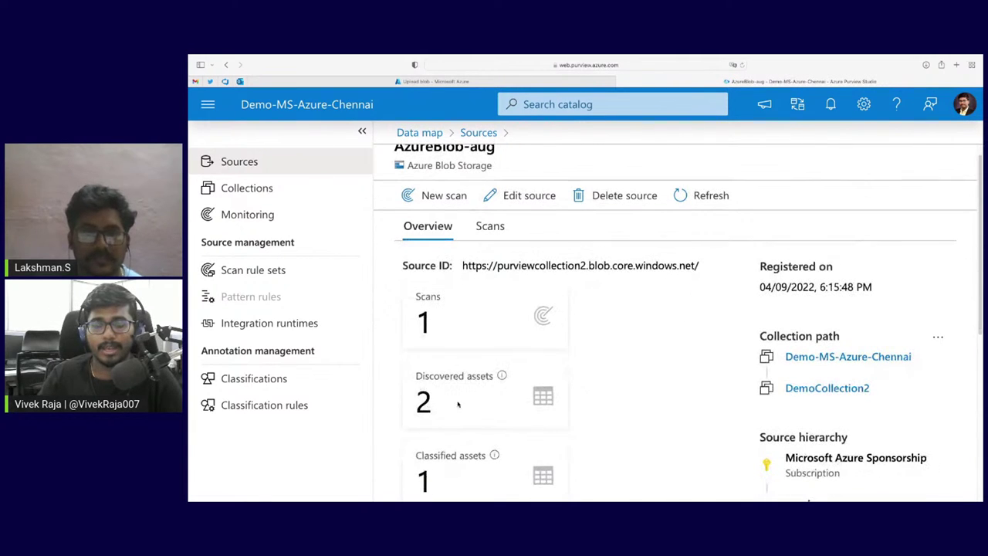
- Check the last run status of AzureBlob-aug's scan and return to the home page through the sources map
{"action": "left_click", "coordinate": [498, 227]}
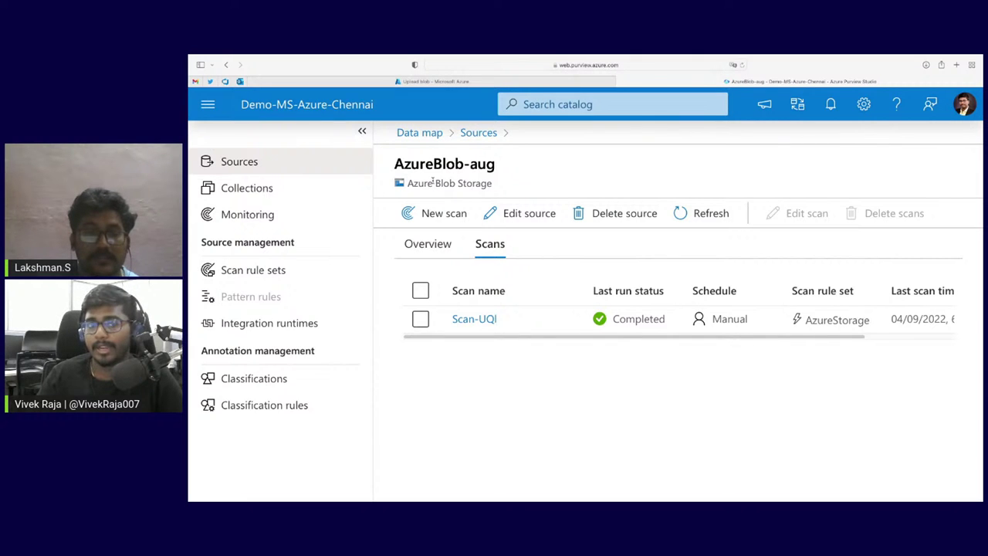
{"action": "left_click", "coordinate": [414, 134]}
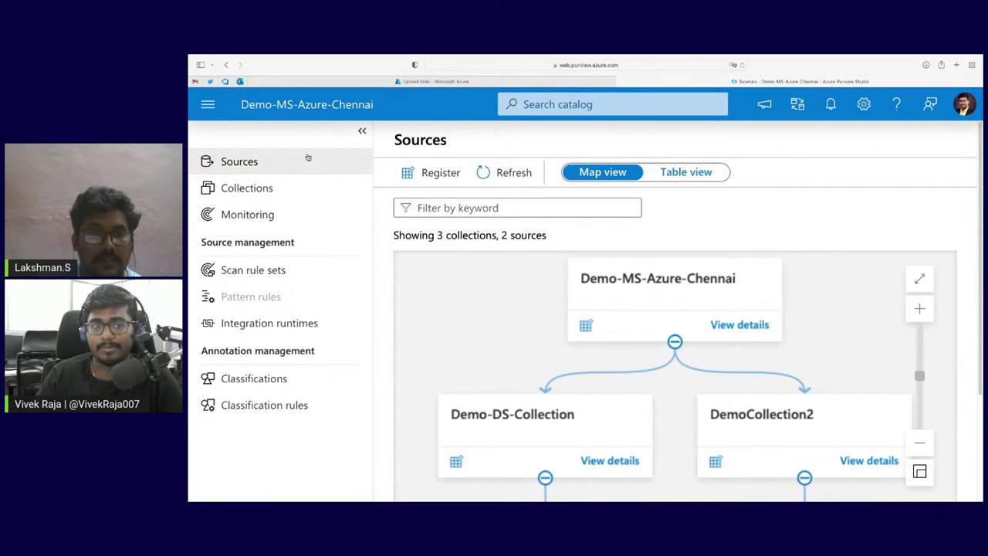
{"action": "left_click", "coordinate": [289, 108]}
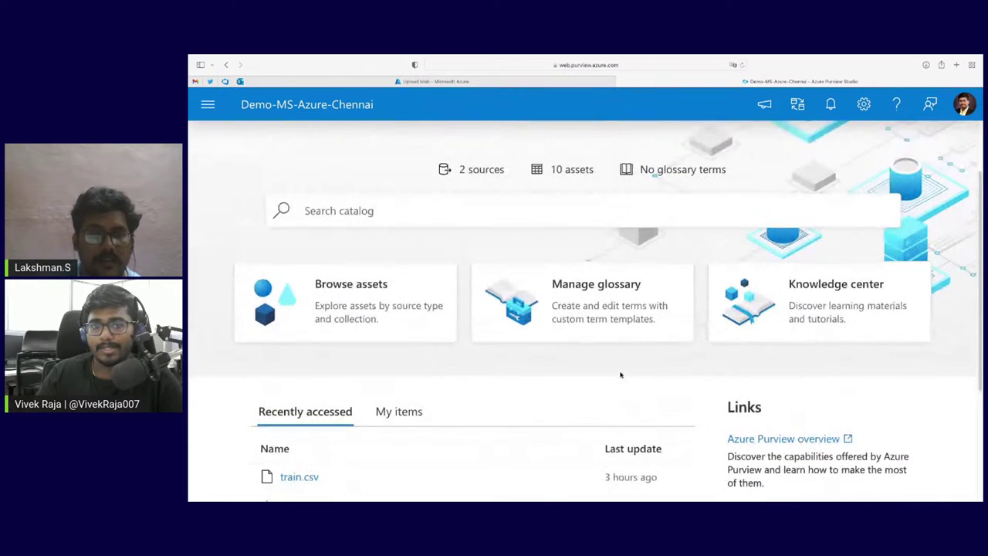
- Search the catalog for "test" and open the test.csv asset in the colnmtaioner2 container to read its overview and hierarchy
{"action": "left_click", "coordinate": [551, 200]}
{"action": "type", "text": "test"}
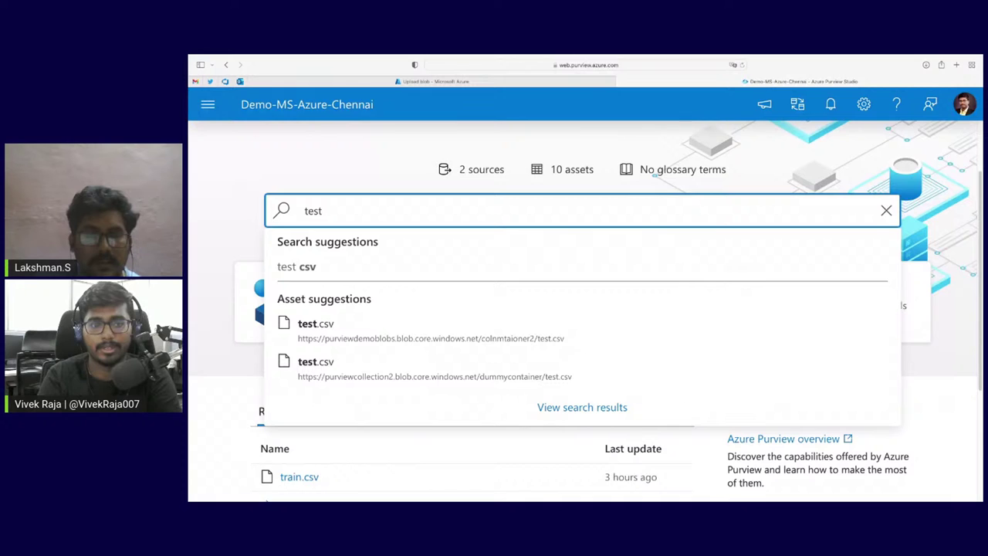
{"action": "left_click", "coordinate": [488, 324]}
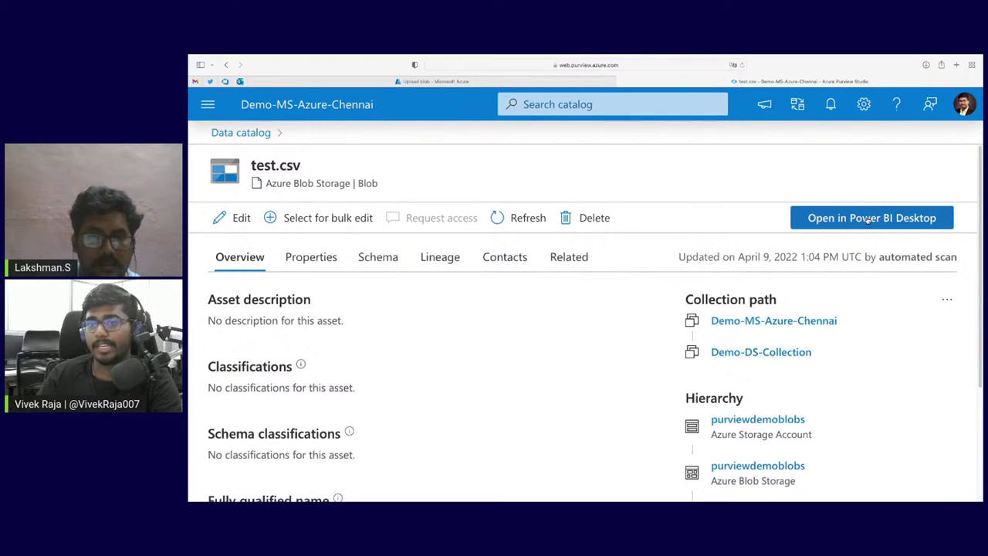
{"action": "scroll", "coordinate": [556, 329], "scroll_direction": "down", "scroll_amount": 3}
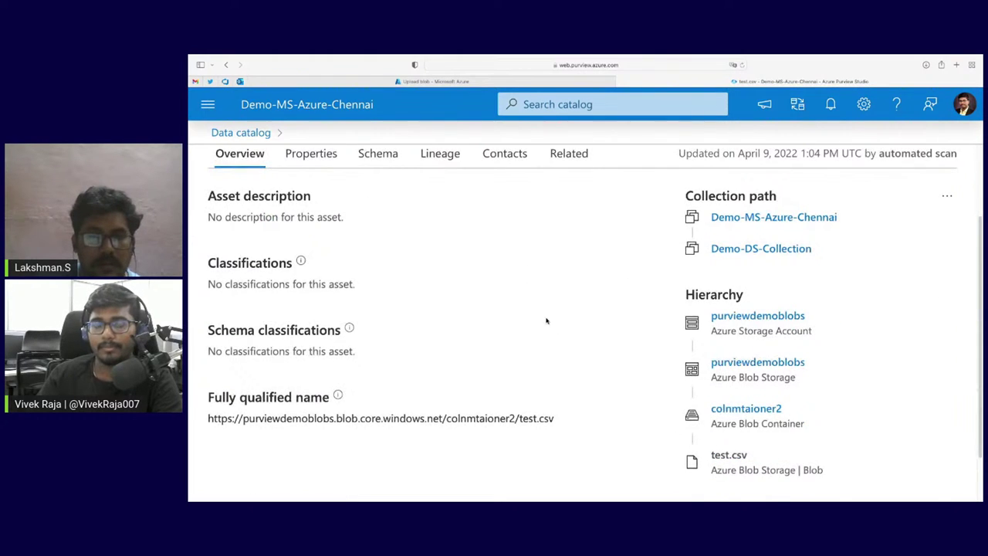
{"action": "scroll", "coordinate": [552, 325], "scroll_direction": "up", "scroll_amount": 2}
- Review the properties, schema columns, lineage and contacts of test.csv, and return from its overview to the data catalog home page
{"action": "left_click", "coordinate": [321, 245]}
{"action": "left_click", "coordinate": [378, 256]}
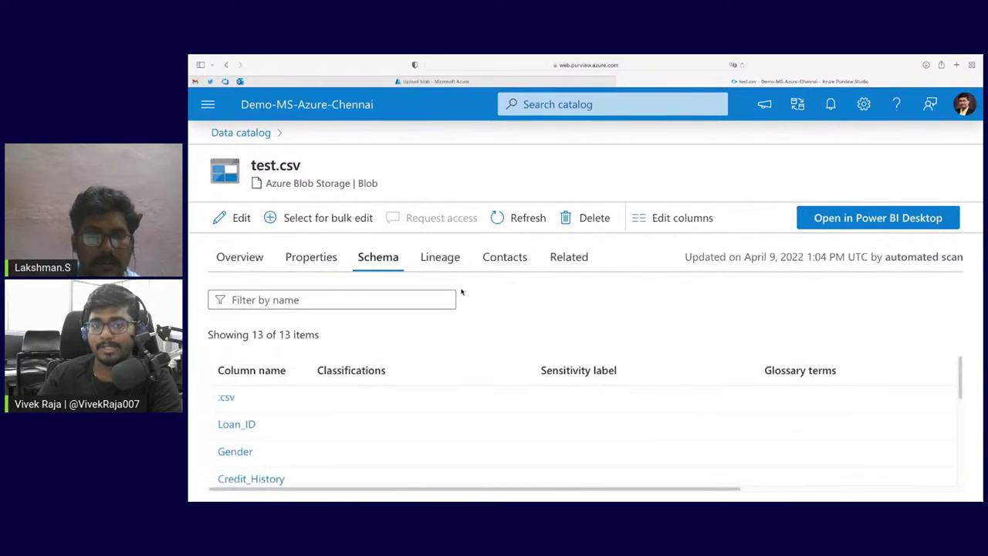
{"action": "scroll", "coordinate": [276, 457], "scroll_direction": "down", "scroll_amount": 5}
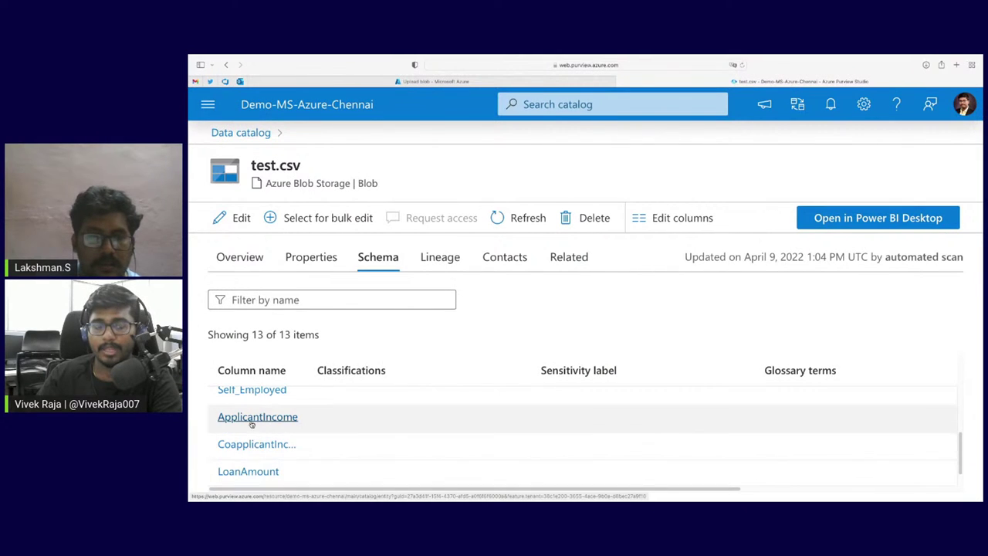
{"action": "scroll", "coordinate": [258, 434], "scroll_direction": "down", "scroll_amount": 1}
{"action": "left_click", "coordinate": [440, 258]}
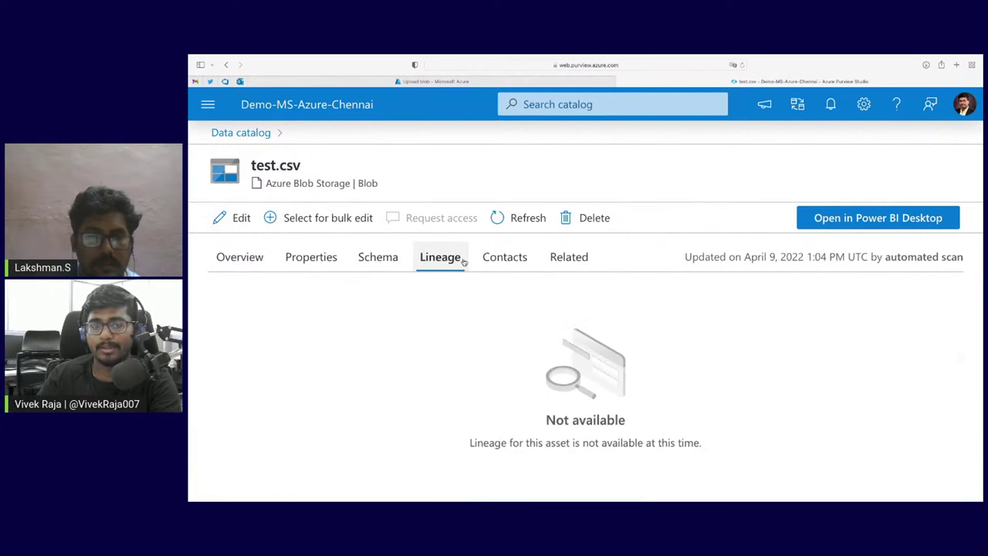
{"action": "left_click", "coordinate": [525, 261]}
{"action": "left_click", "coordinate": [234, 267]}
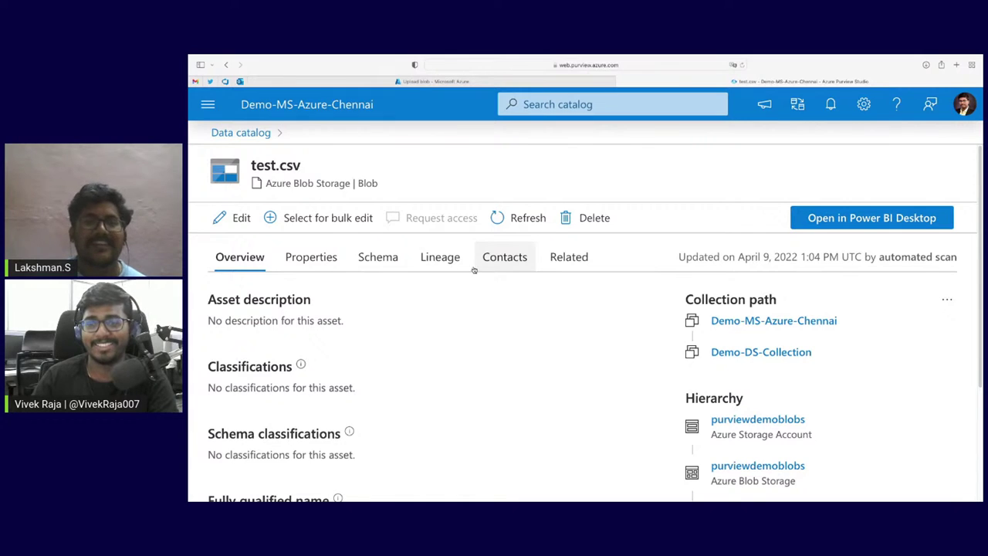
{"action": "left_click", "coordinate": [241, 132]}
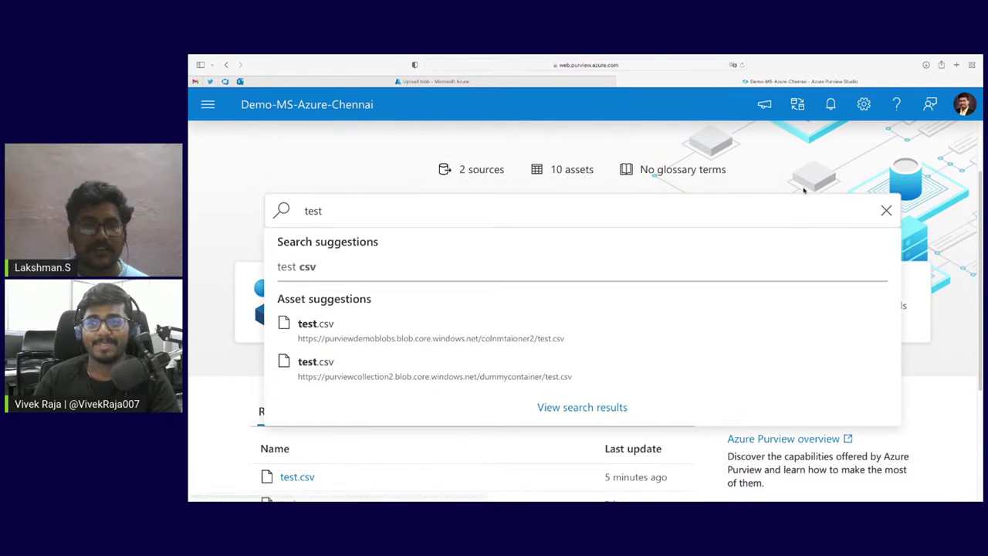
{"action": "mouse_move", "coordinate": [718, 482]}
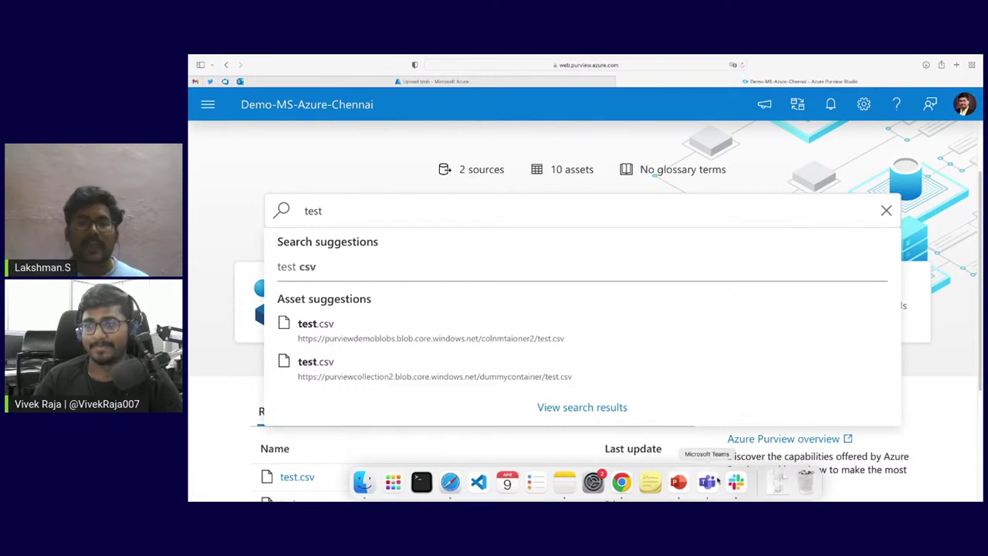